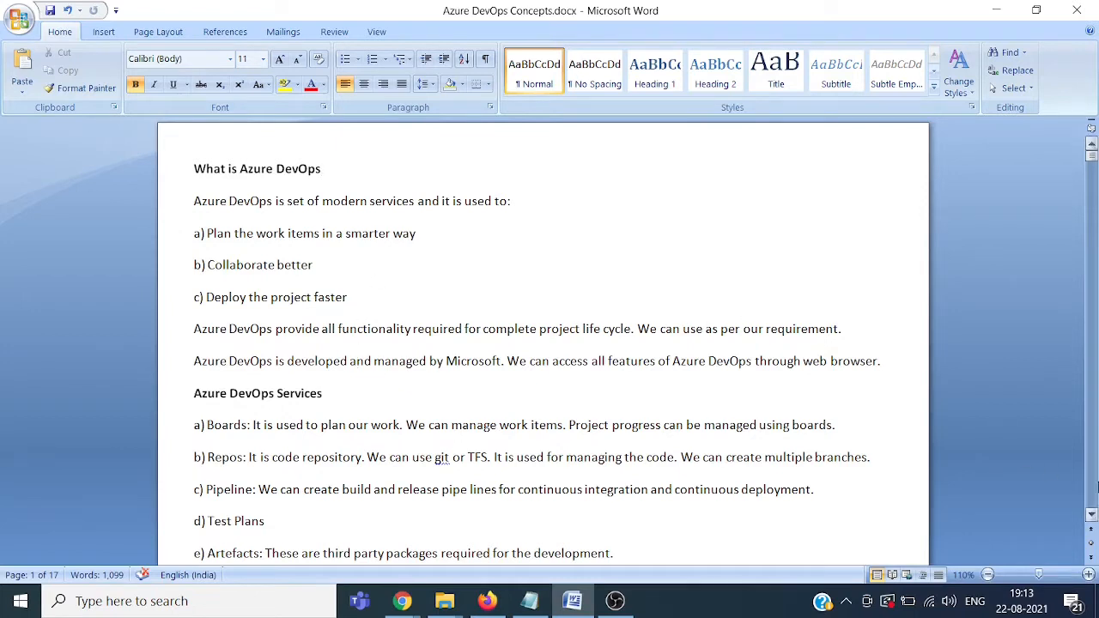
pyautogui.moveTo(1092, 515); pyautogui.dragTo(1092, 515)
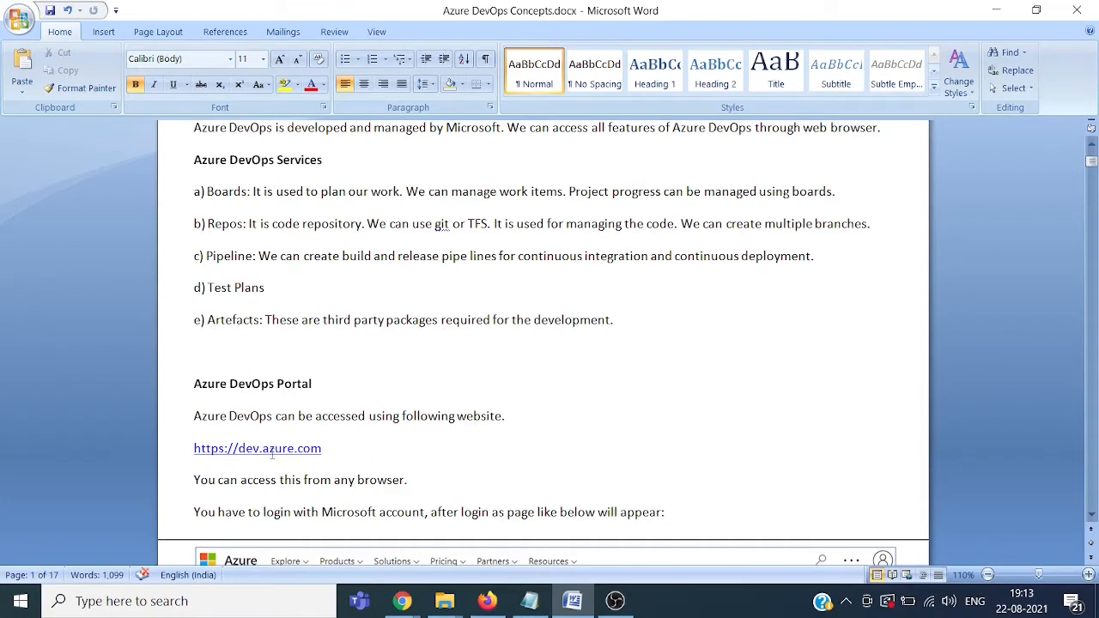
pyautogui.click(332, 448)
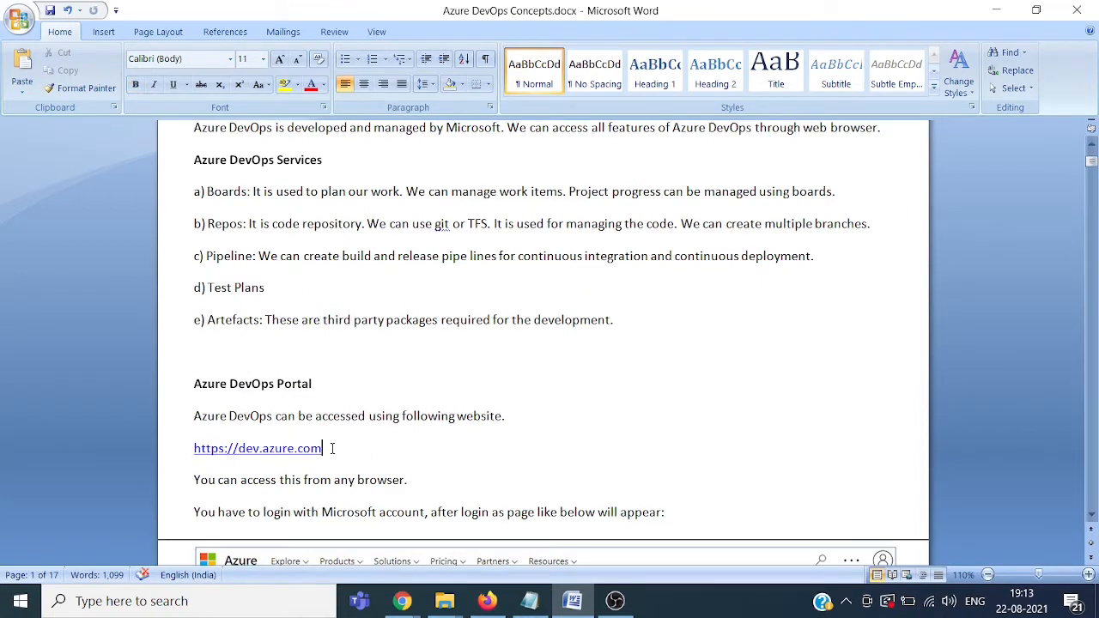
pyautogui.moveTo(332, 448); pyautogui.dragTo(196, 451)
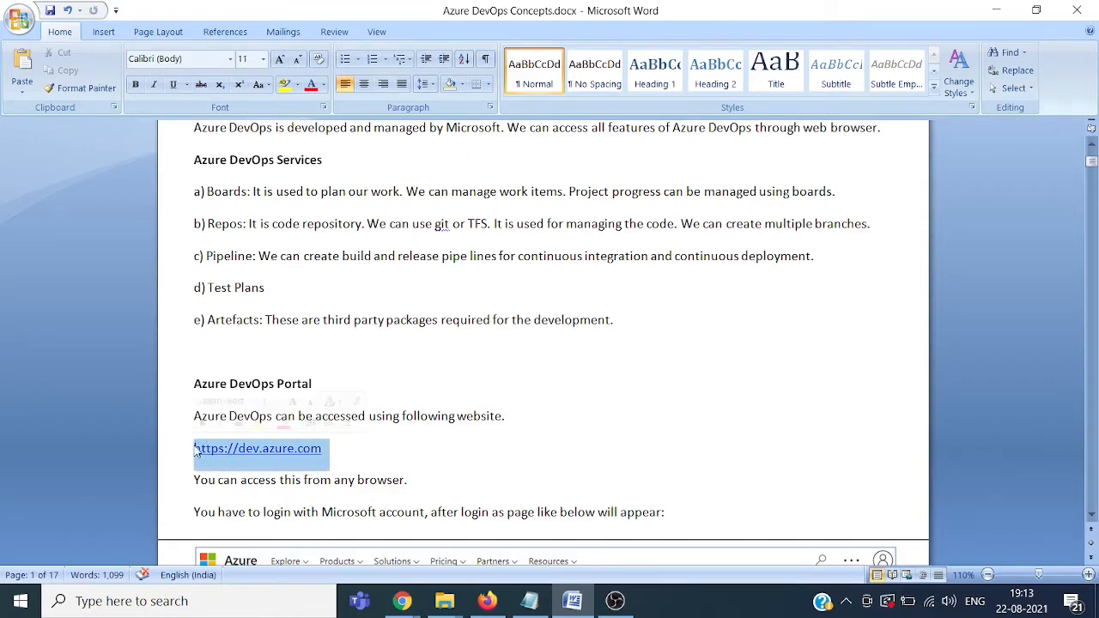
pyautogui.keyDown('ctrl'); pyautogui.click(196, 450); pyautogui.keyUp('ctrl')
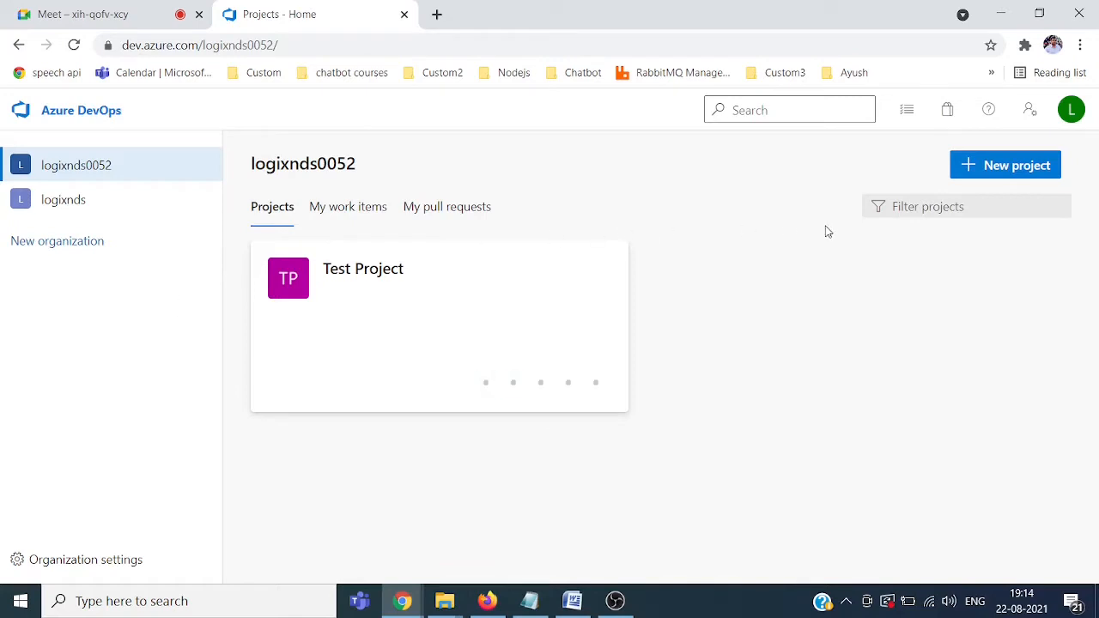
# Step: Sign out of the Microsoft account from the profile avatar menu
pyautogui.click(1073, 110)
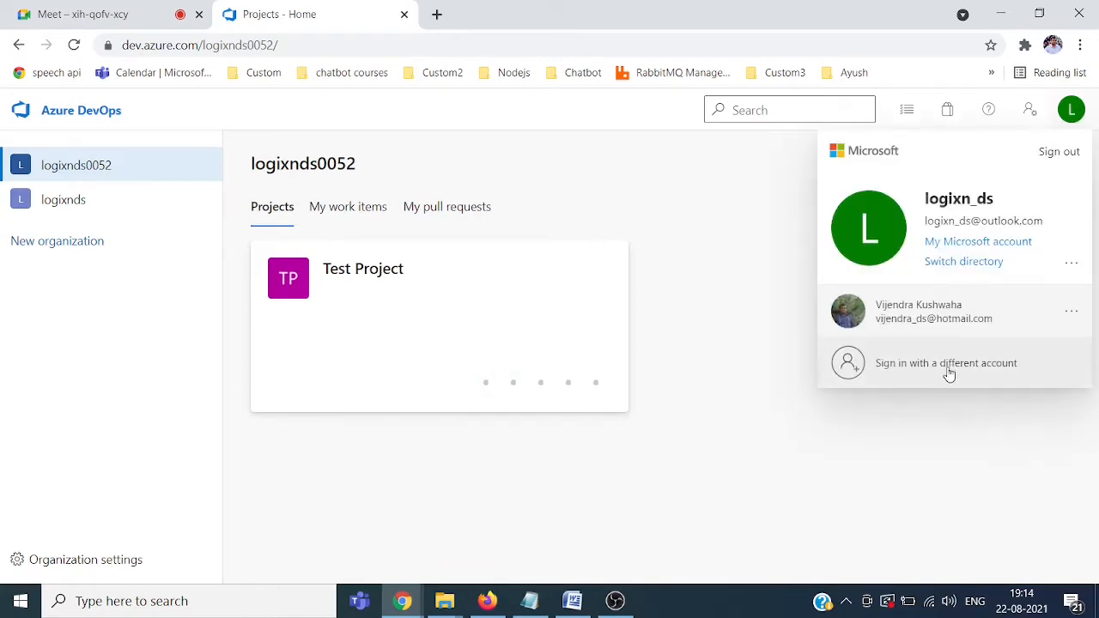
pyautogui.click(1059, 152)
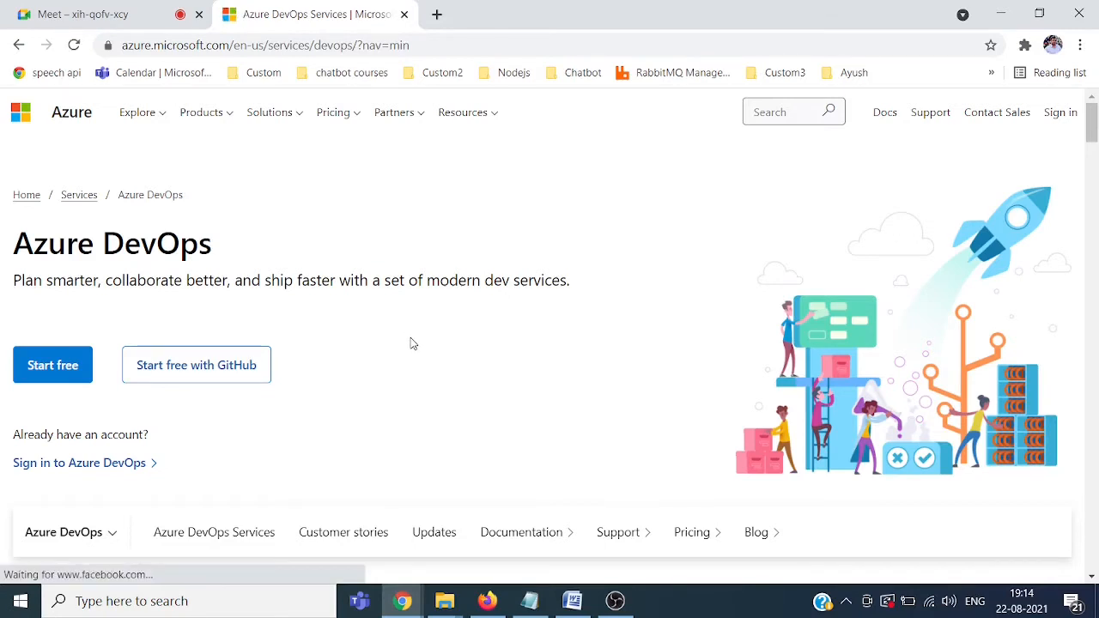
# Step: Sign back in with the first listed account and its password, staying signed in without future prompts
pyautogui.click(57, 470)
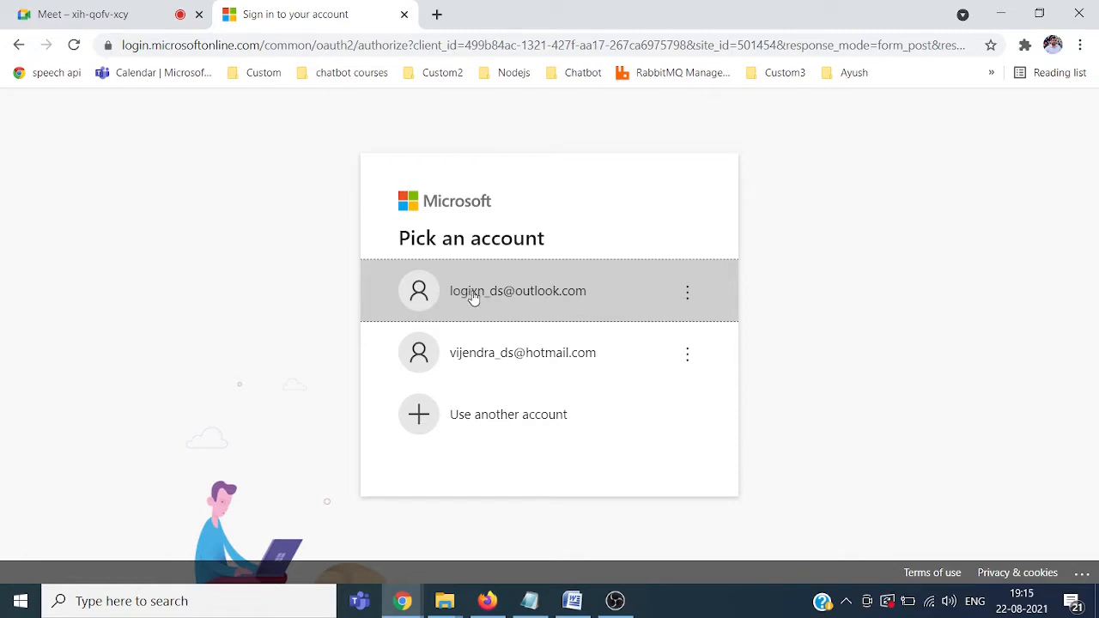
pyautogui.click(564, 294)
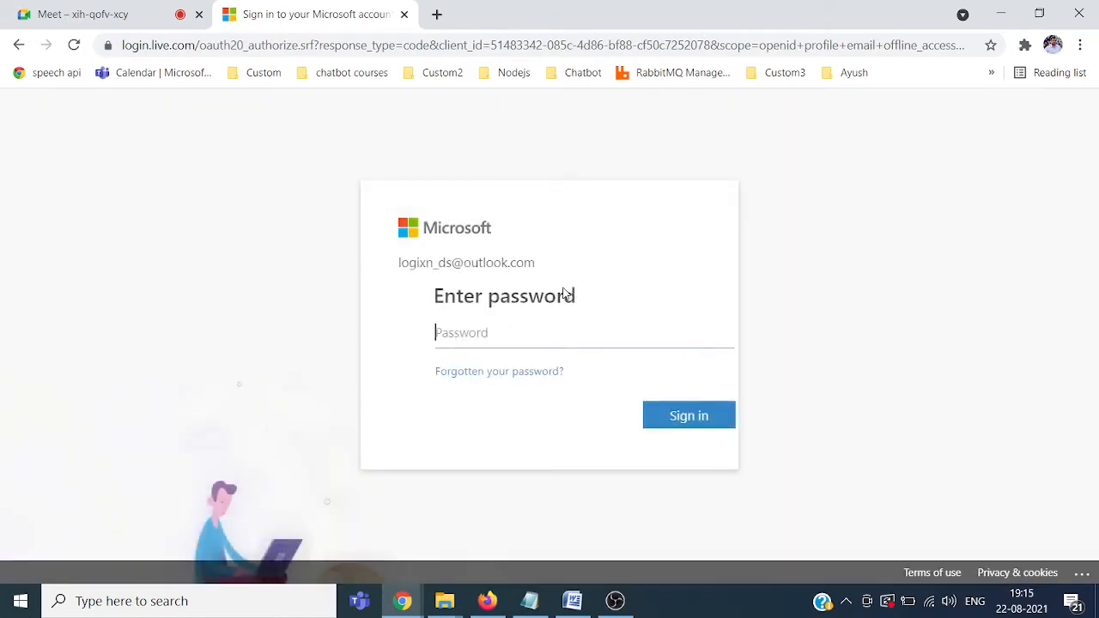
pyautogui.click(528, 337)
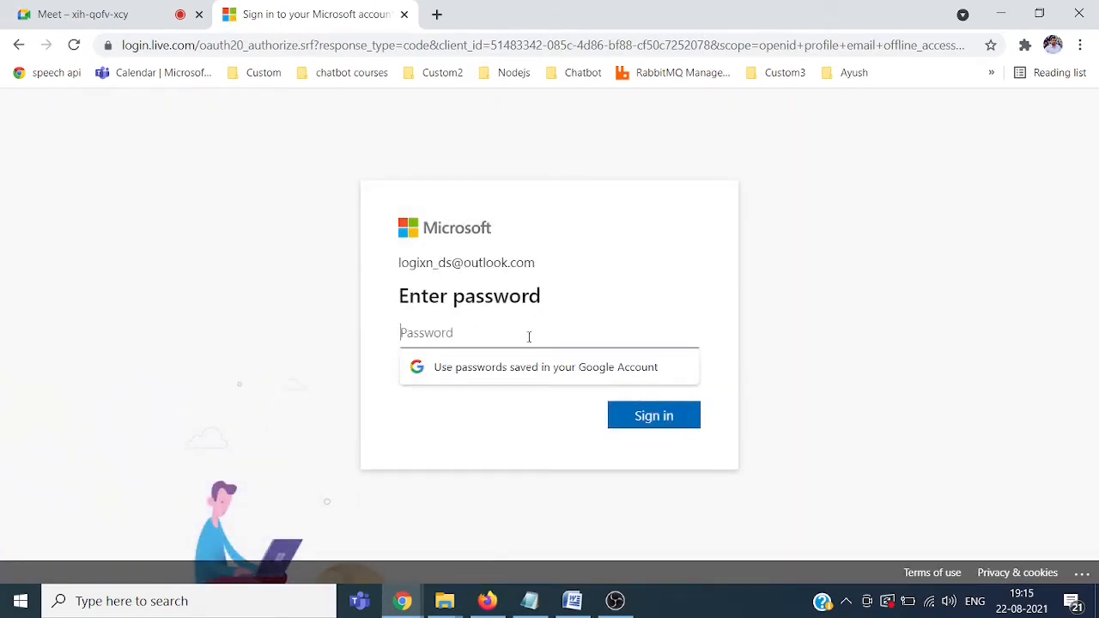
pyautogui.write('••')
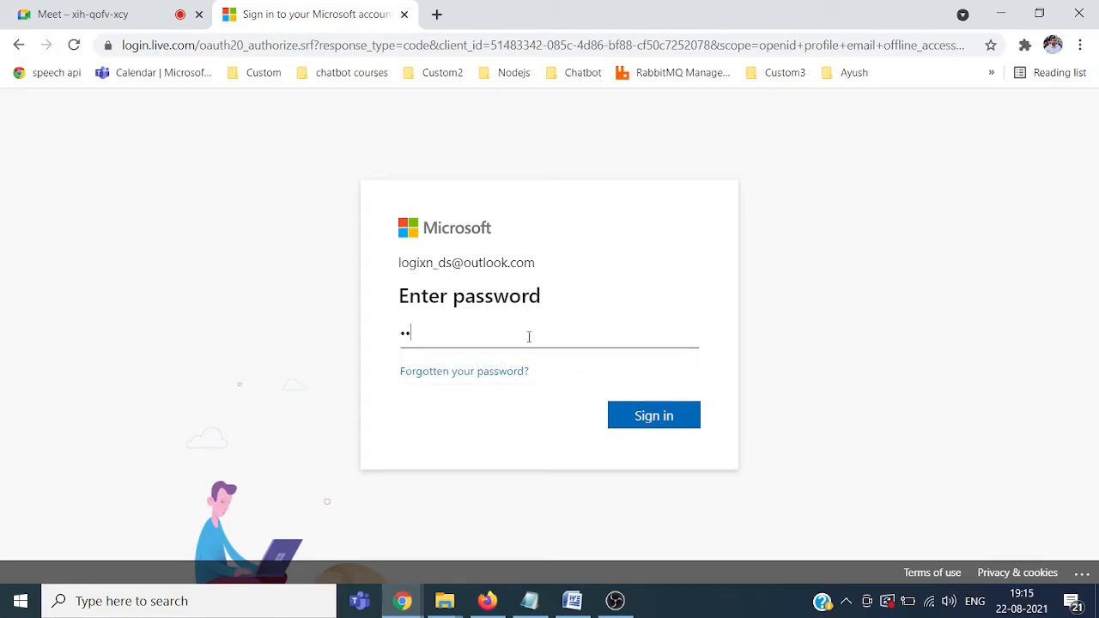
pyautogui.write('••••••••••••••••••')
pyautogui.click(645, 417)
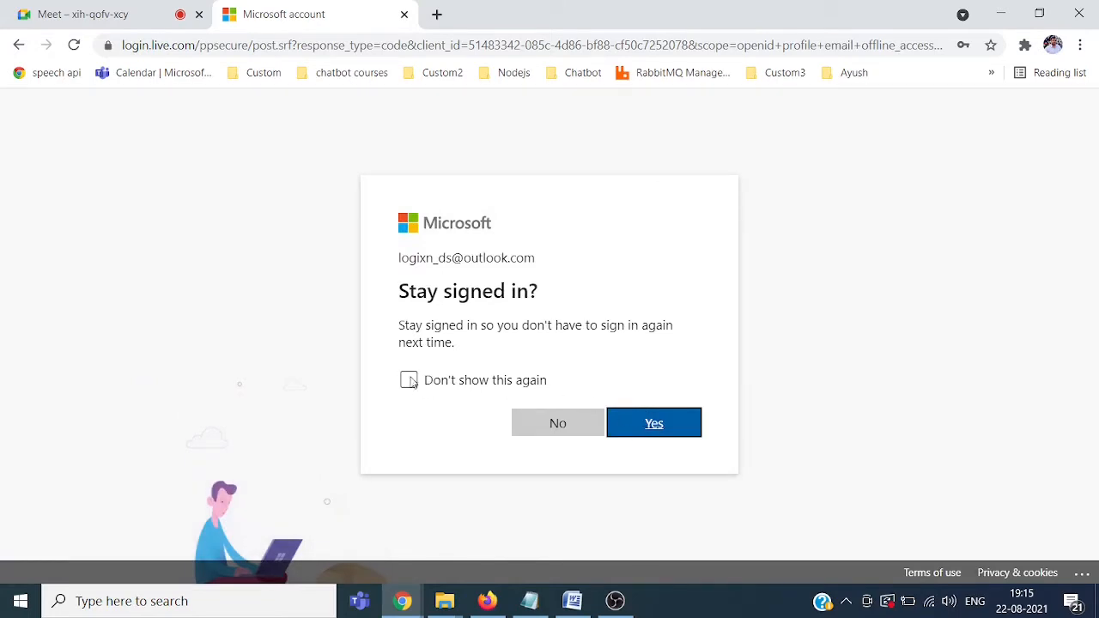
pyautogui.click(409, 380)
pyautogui.click(646, 424)
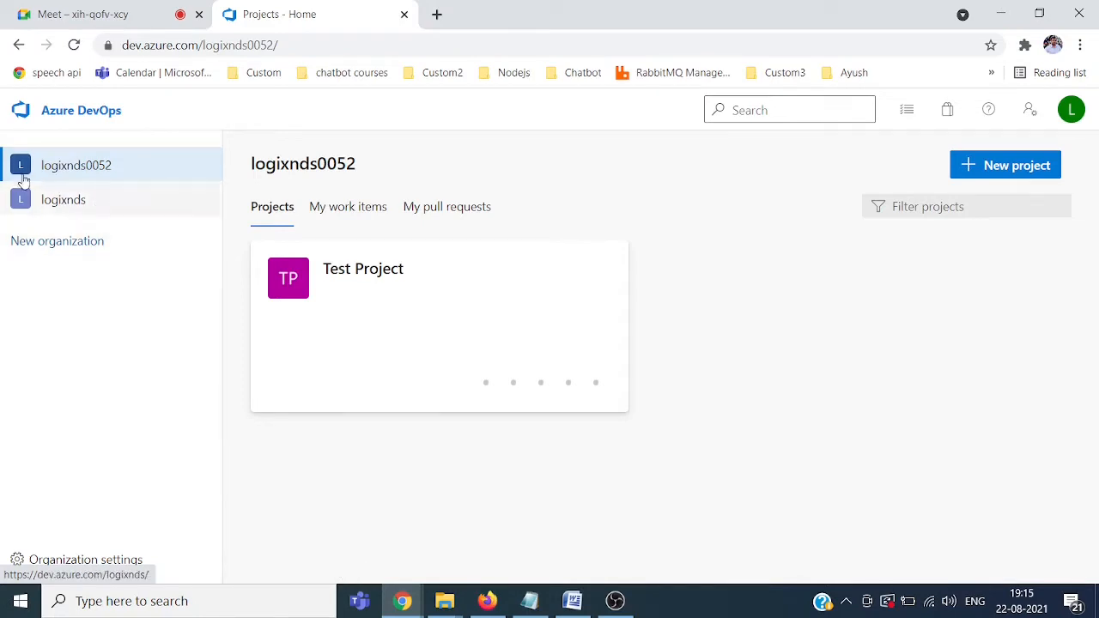
pyautogui.click(70, 209)
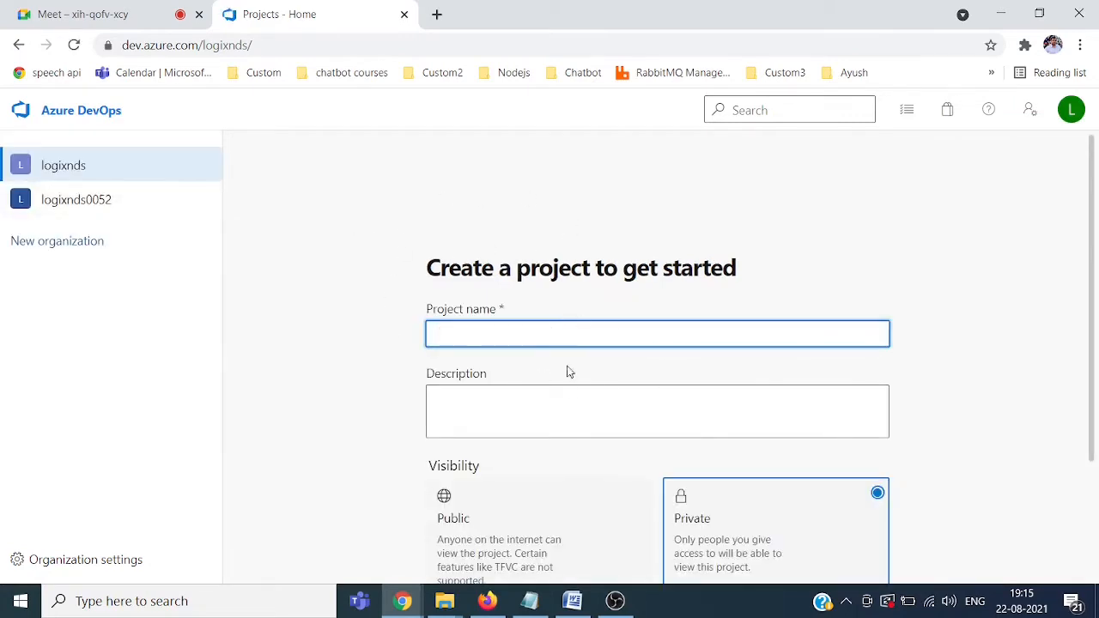
pyautogui.click(62, 199)
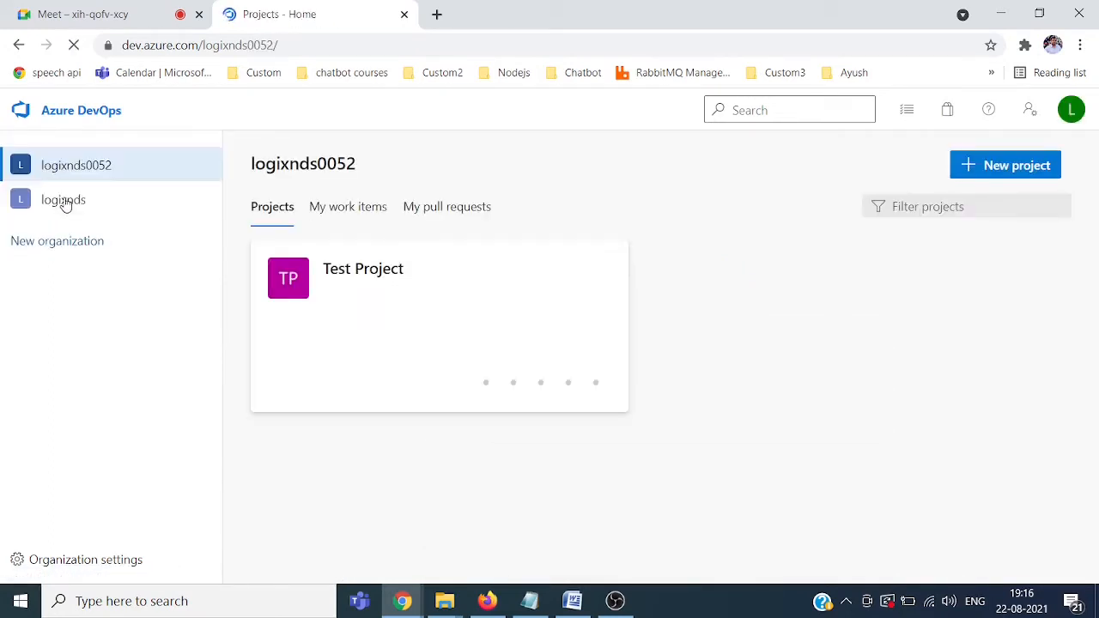
# Step: Open Test Project, preview its Boards, Repos, Pipelines and Test Plans sections, then return to Word
pyautogui.click(365, 272)
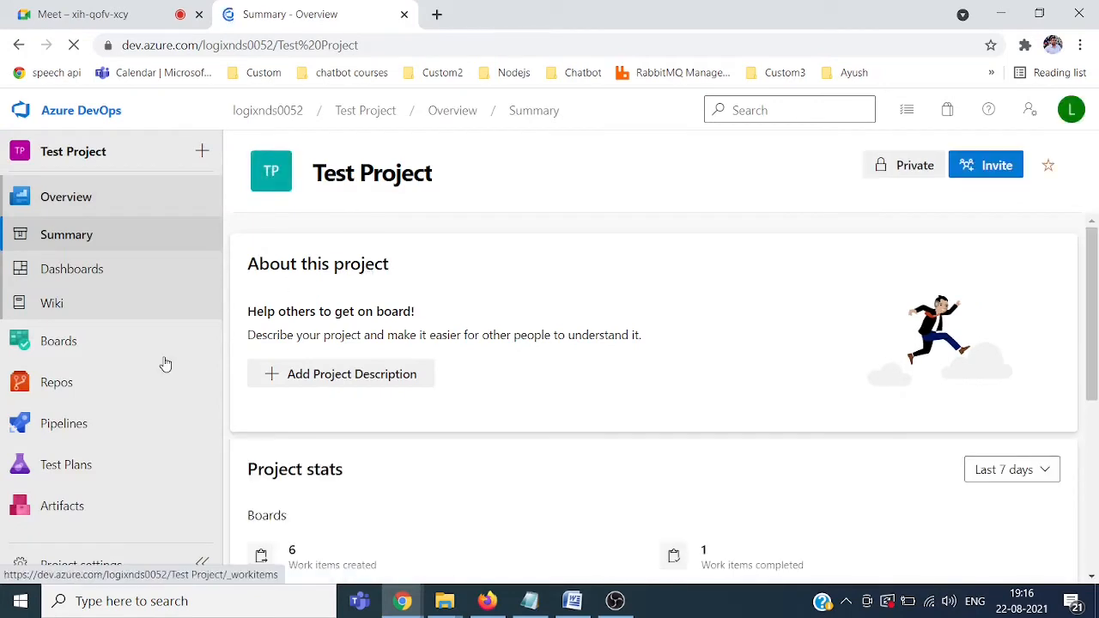
pyautogui.moveTo(54, 346)
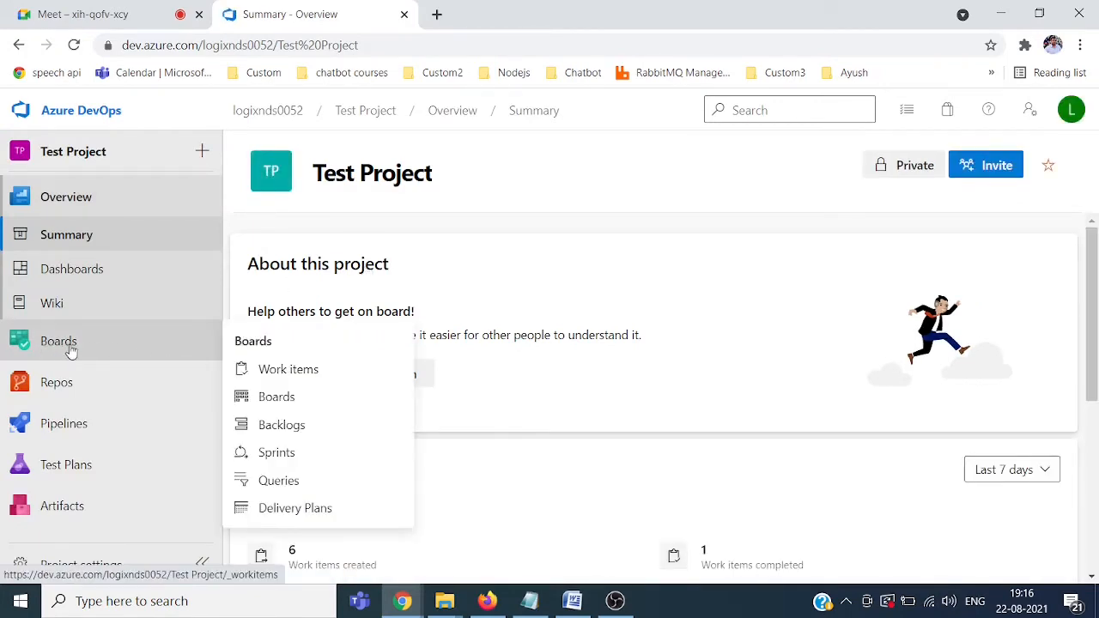
pyautogui.moveTo(54, 382)
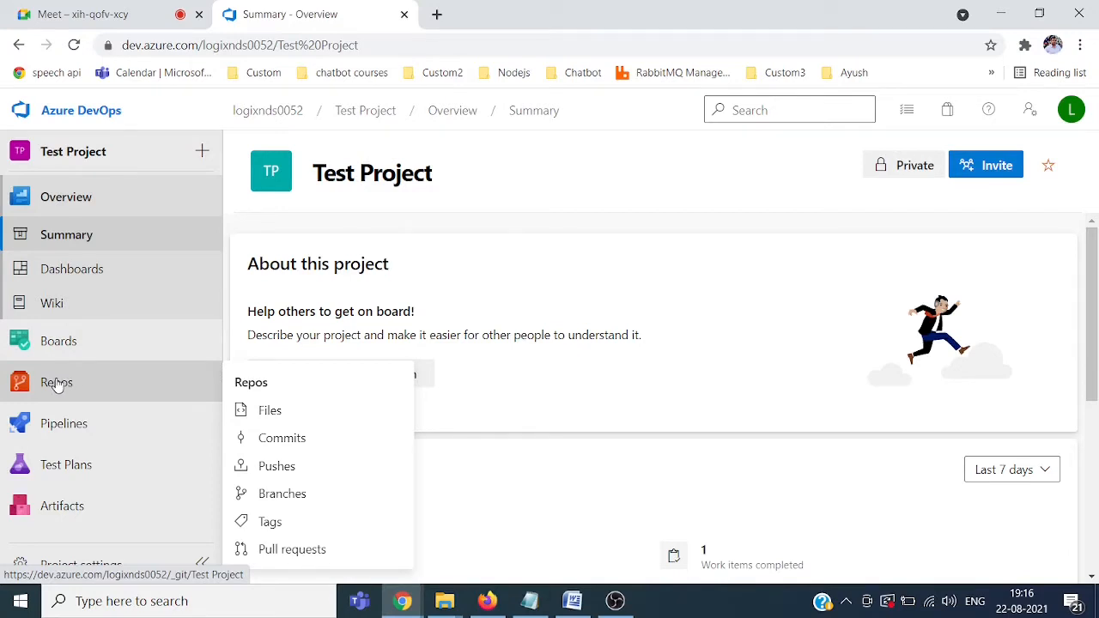
pyautogui.moveTo(69, 434)
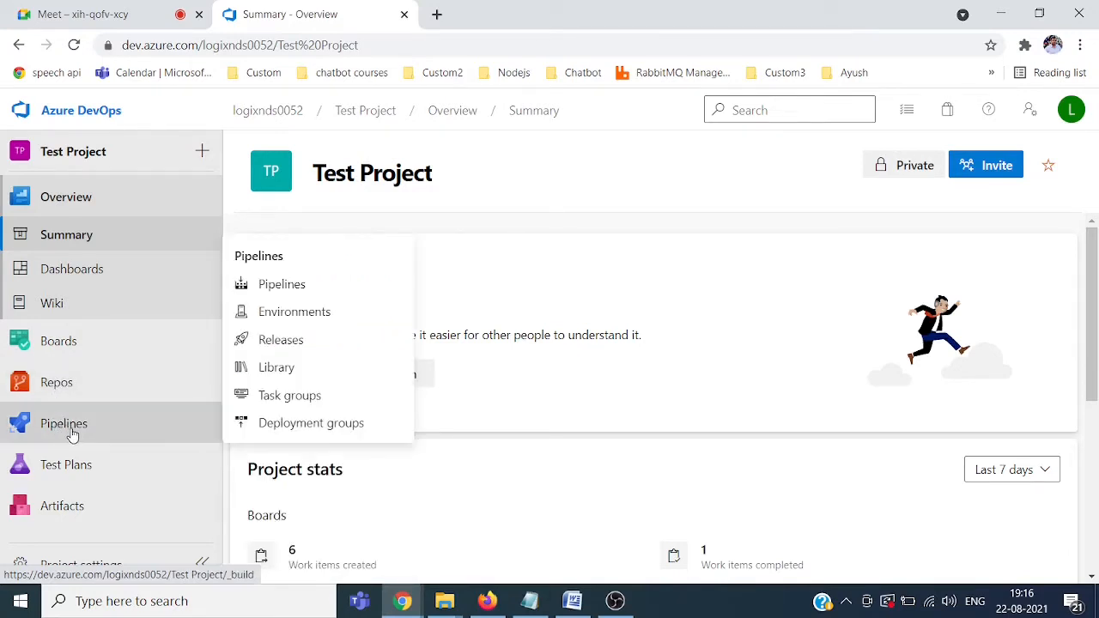
pyautogui.moveTo(62, 468)
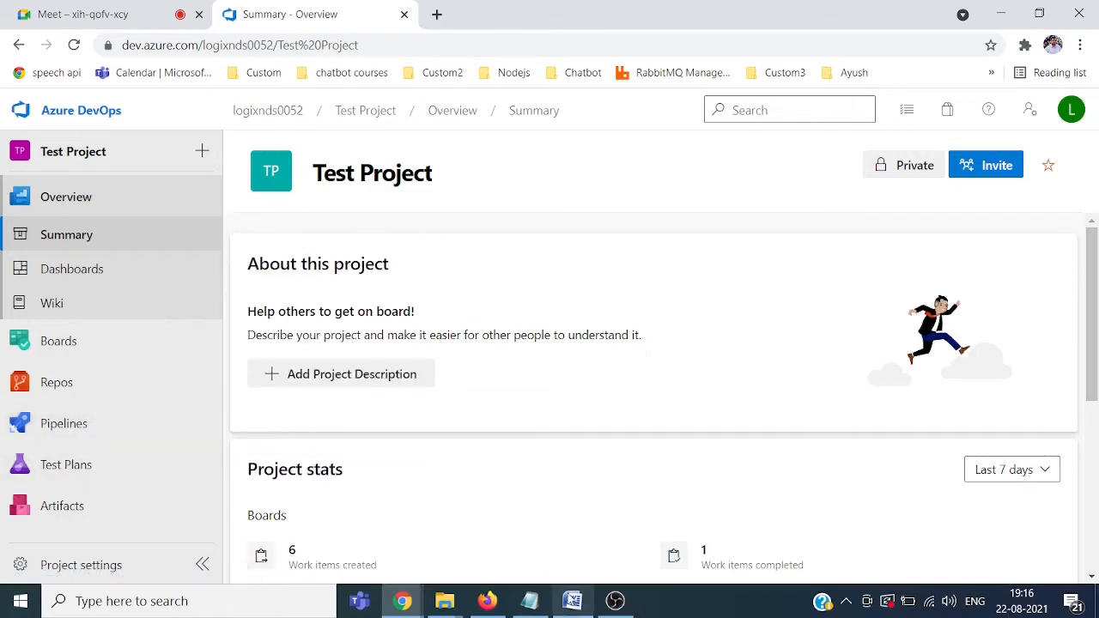
pyautogui.click(572, 601)
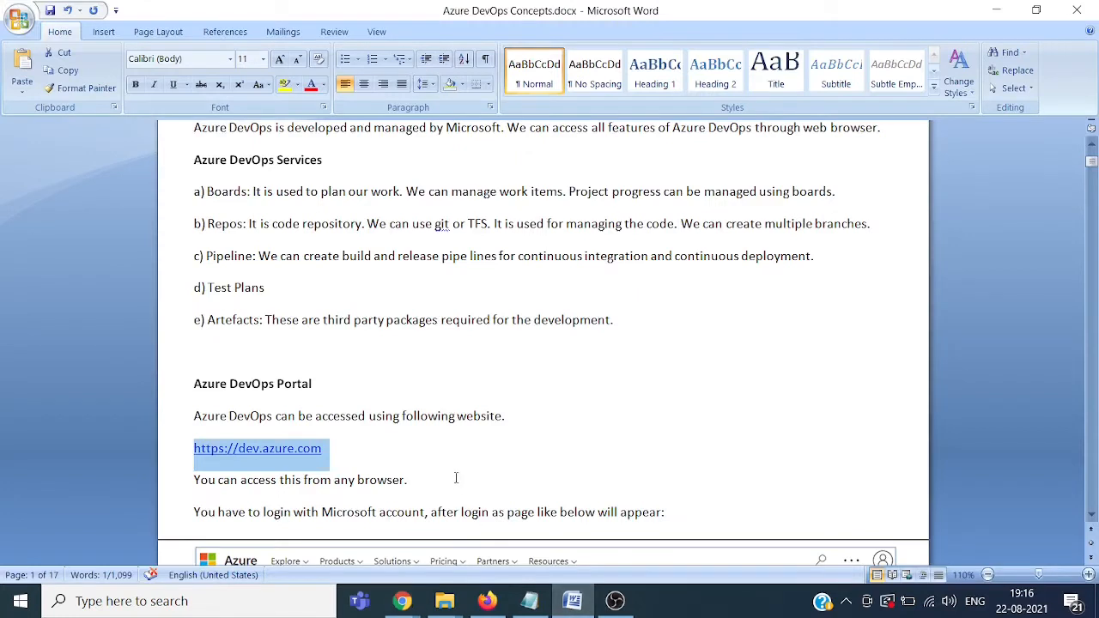
# Step: Add a colon after 'Pipeline' on the c) line of the services list
pyautogui.click(1091, 144)
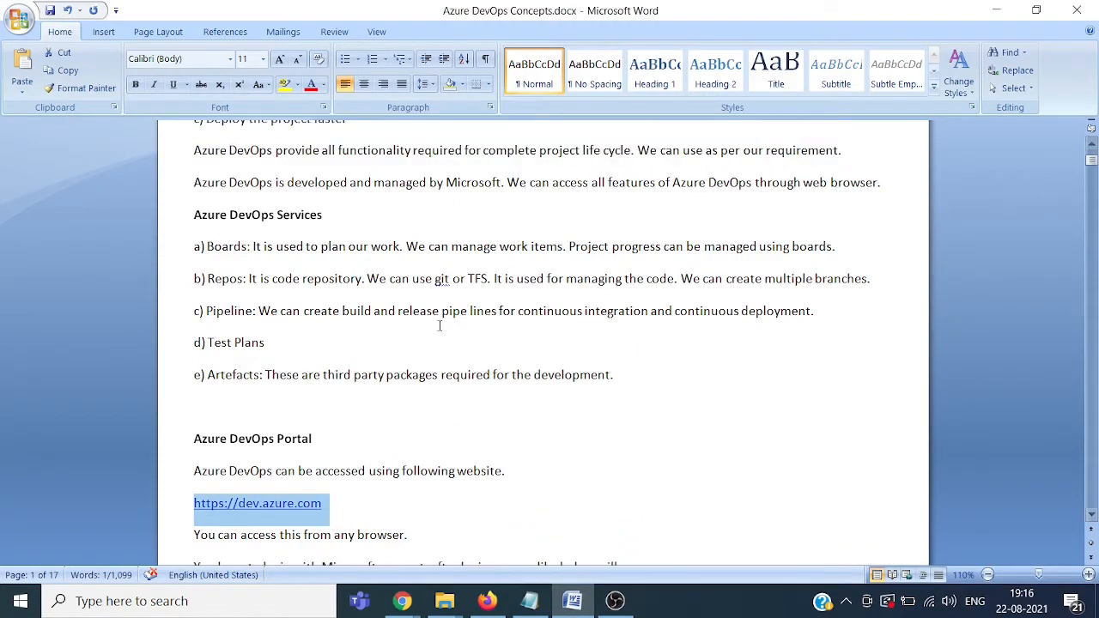
pyautogui.click(235, 247)
pyautogui.click(246, 243)
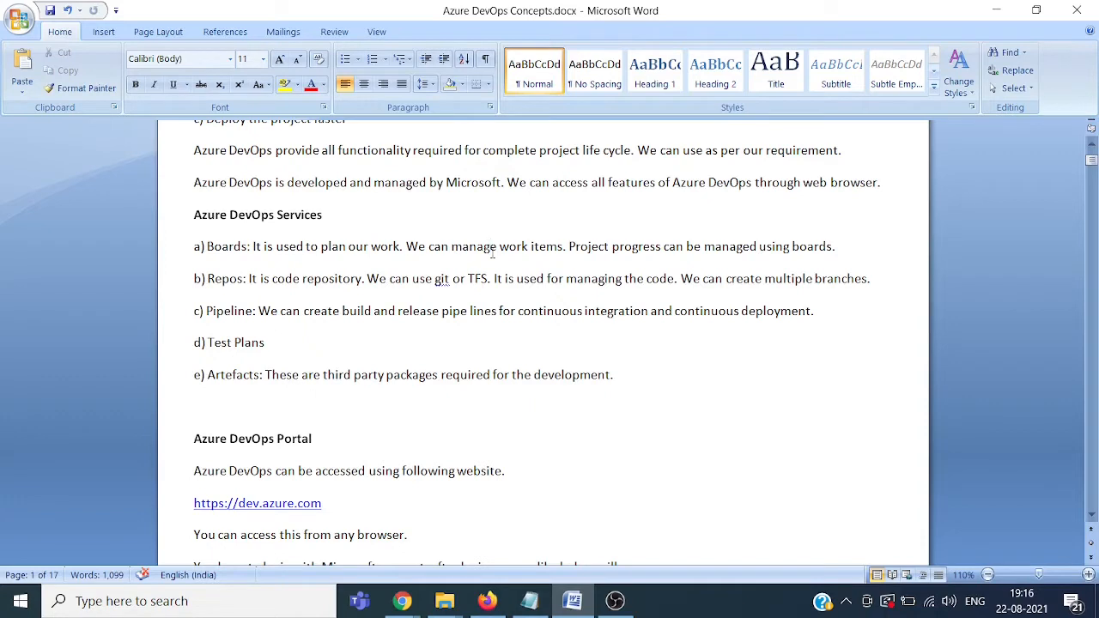
pyautogui.click(401, 246)
pyautogui.click(229, 283)
pyautogui.click(253, 312)
pyautogui.write(':')
# Step: Review the d) Test Plans and Artefacts service lines in the document
pyautogui.click(266, 350)
pyautogui.click(244, 374)
pyautogui.click(605, 377)
pyautogui.click(637, 377)
# Step: Scroll down to the Organization paragraph, then switch back to Test Project's summary in Chrome
pyautogui.click(1091, 515)
pyautogui.click(1091, 515)
pyautogui.click(1090, 515)
pyautogui.click(1091, 515)
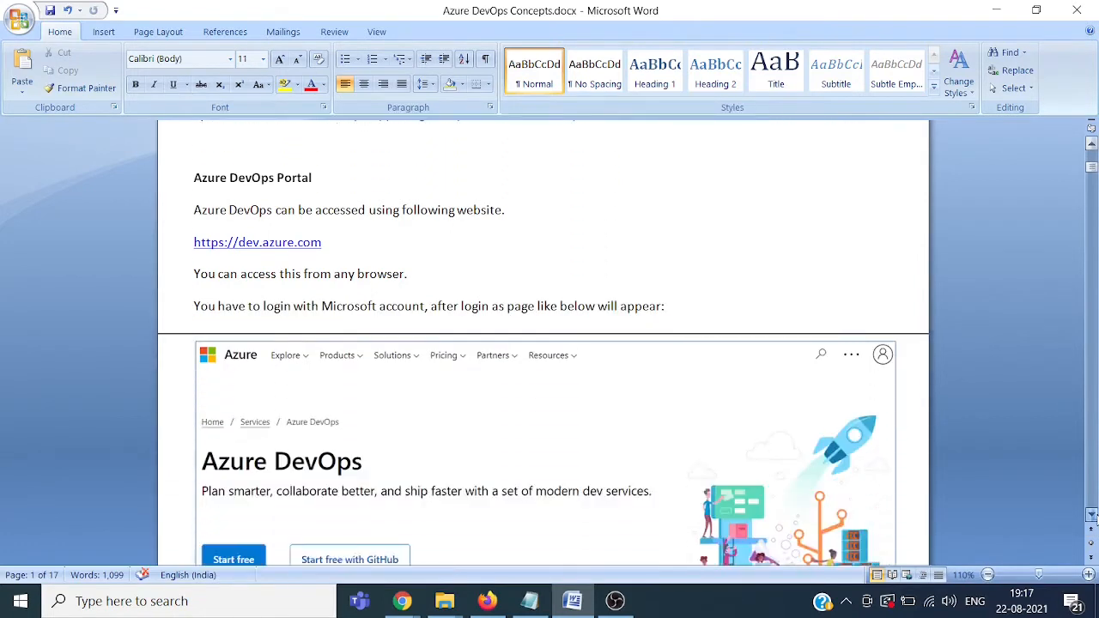
pyautogui.click(1090, 515)
pyautogui.click(1091, 515)
pyautogui.click(1091, 515)
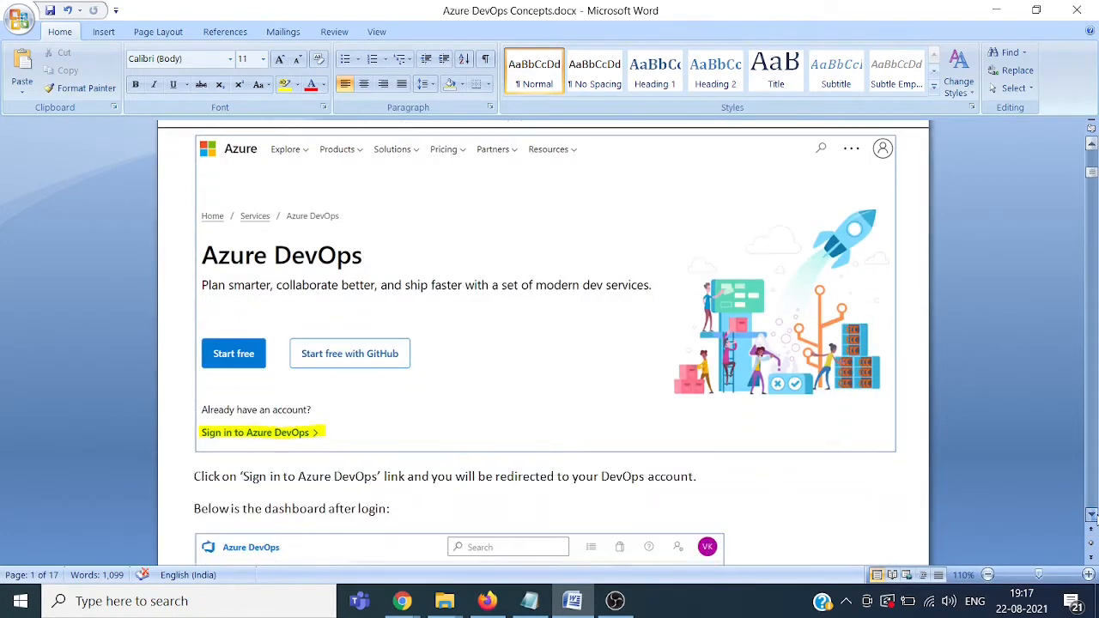
pyautogui.click(1091, 515)
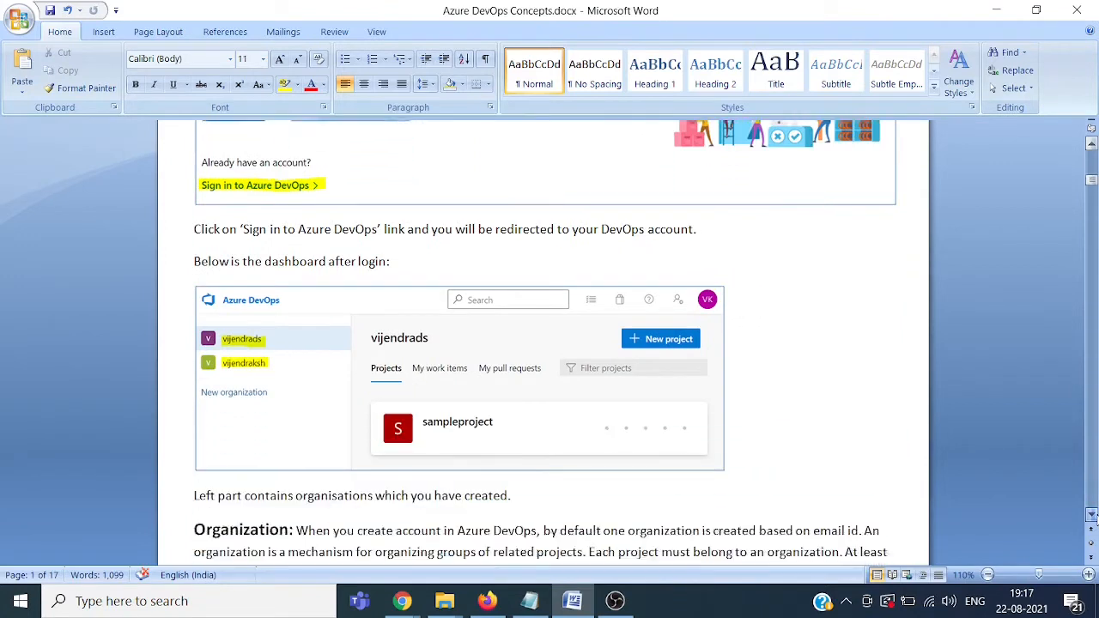
pyautogui.click(1091, 515)
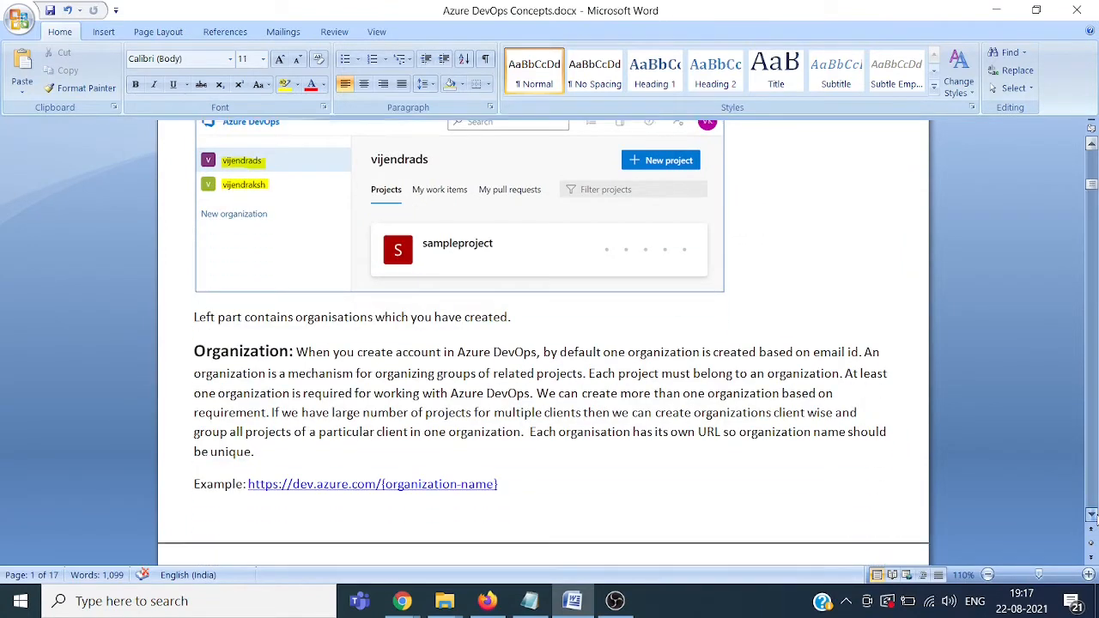
pyautogui.click(578, 312)
pyautogui.hotkey('alt', 'Tab')
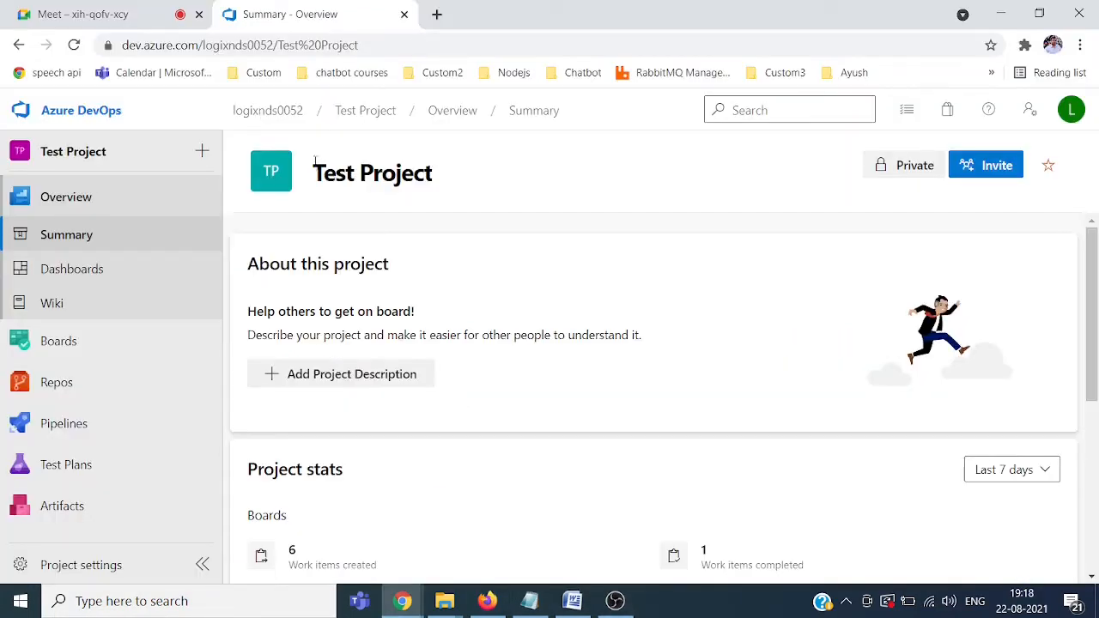
# Step: Go back to the organization's projects home via the breadcrumb organization name
pyautogui.click(268, 110)
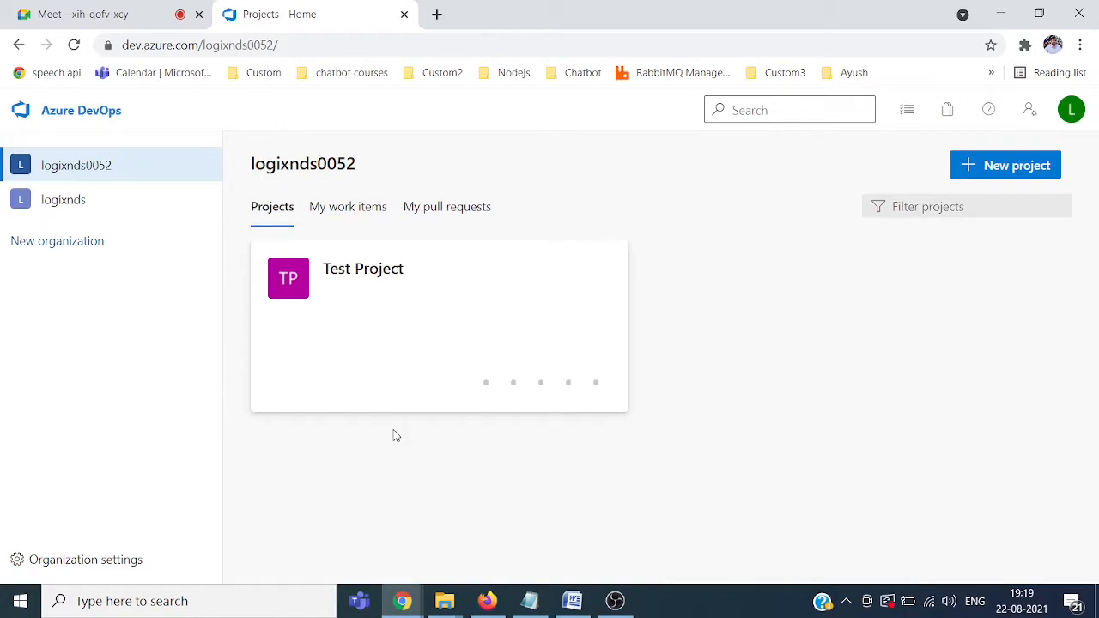
# Step: Switch to the other organization and back, then open logixnds0052's Organization settings overview
pyautogui.click(63, 199)
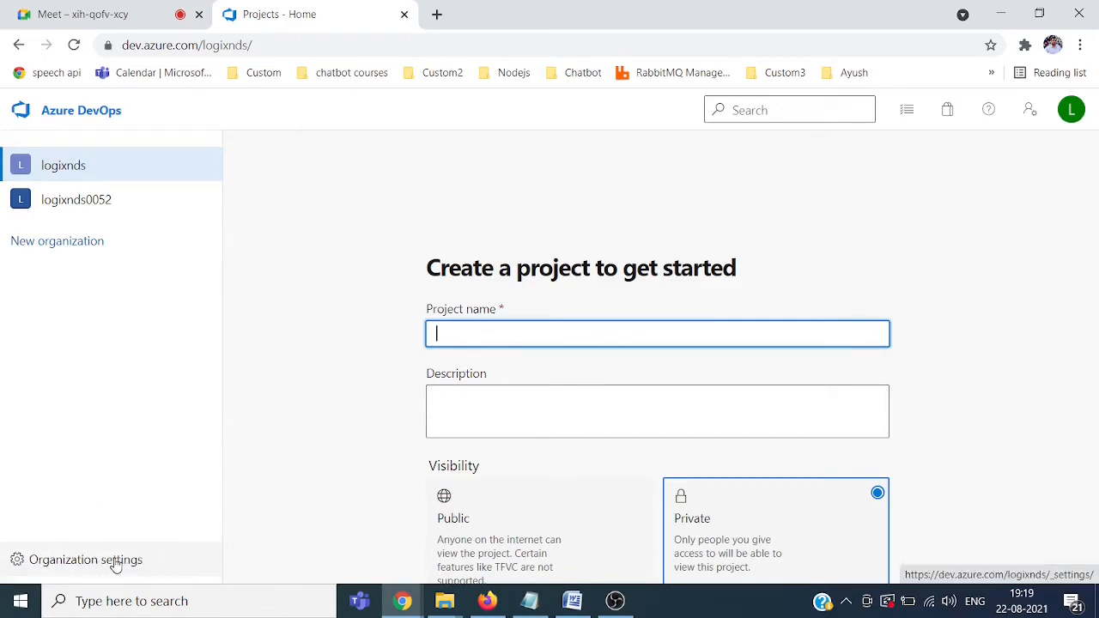
pyautogui.click(95, 212)
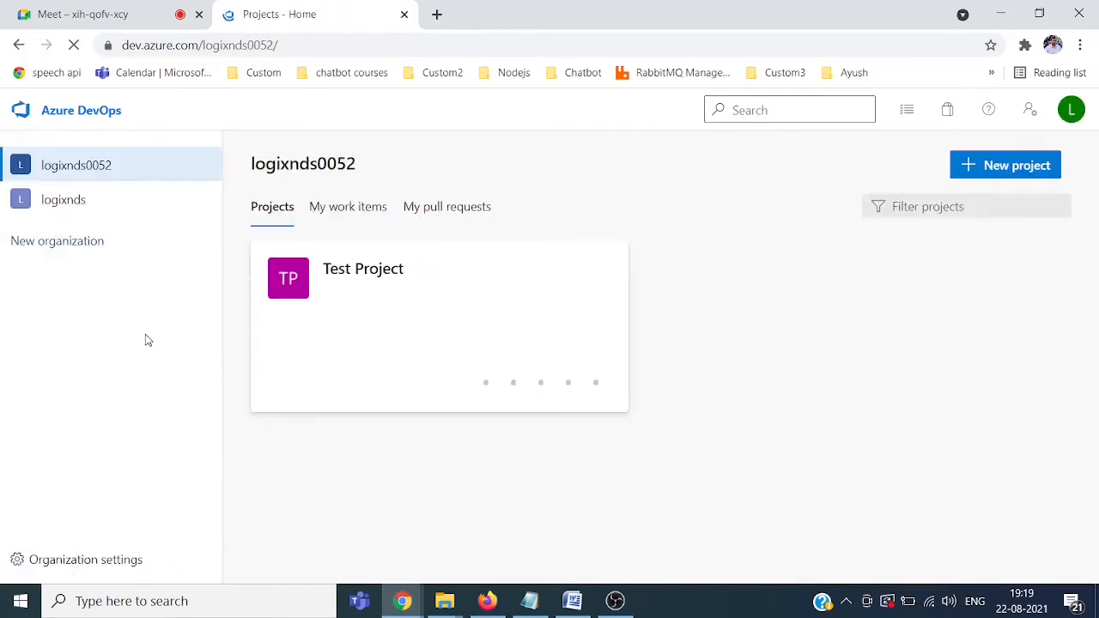
pyautogui.click(76, 563)
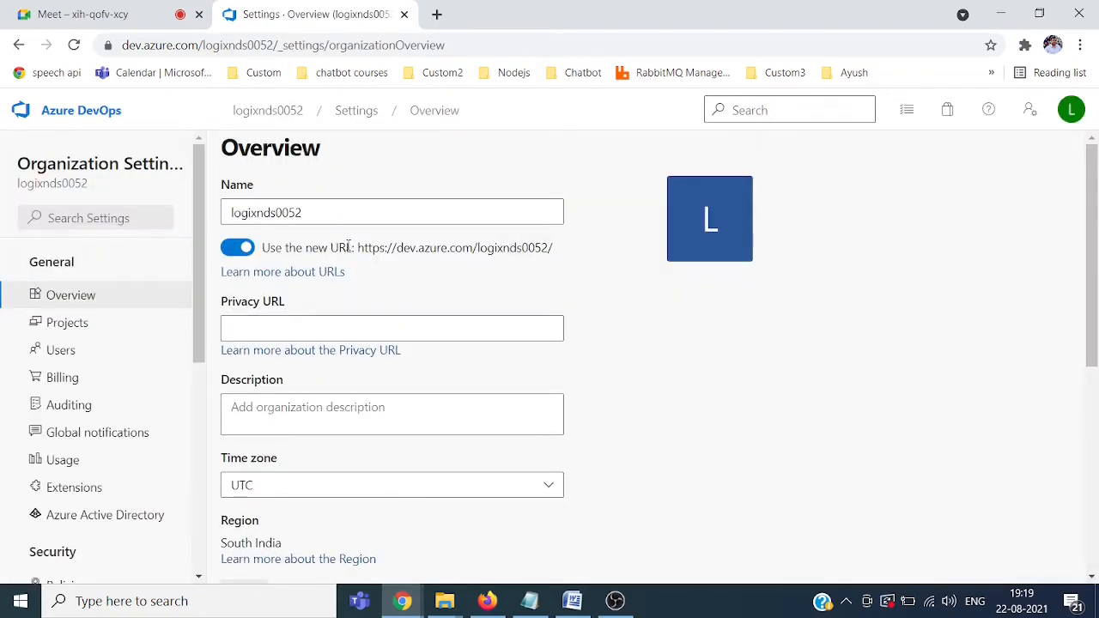
# Step: Inspect the organization URL and its help documentation on the settings Overview page
pyautogui.moveTo(355, 247); pyautogui.dragTo(558, 272)
pyautogui.click(557, 274)
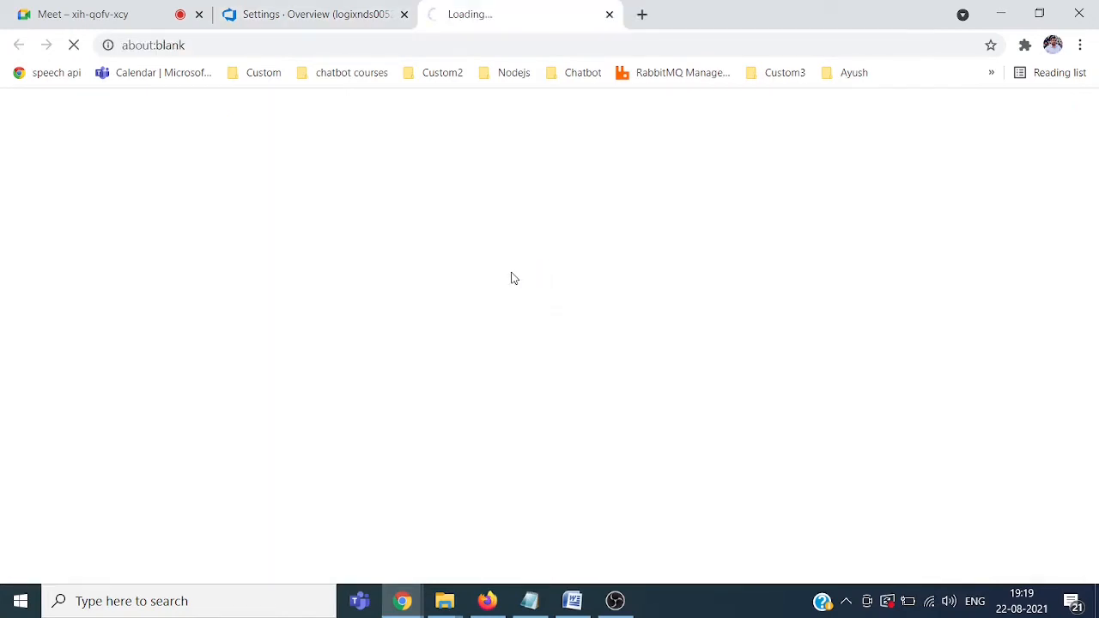
pyautogui.click(609, 15)
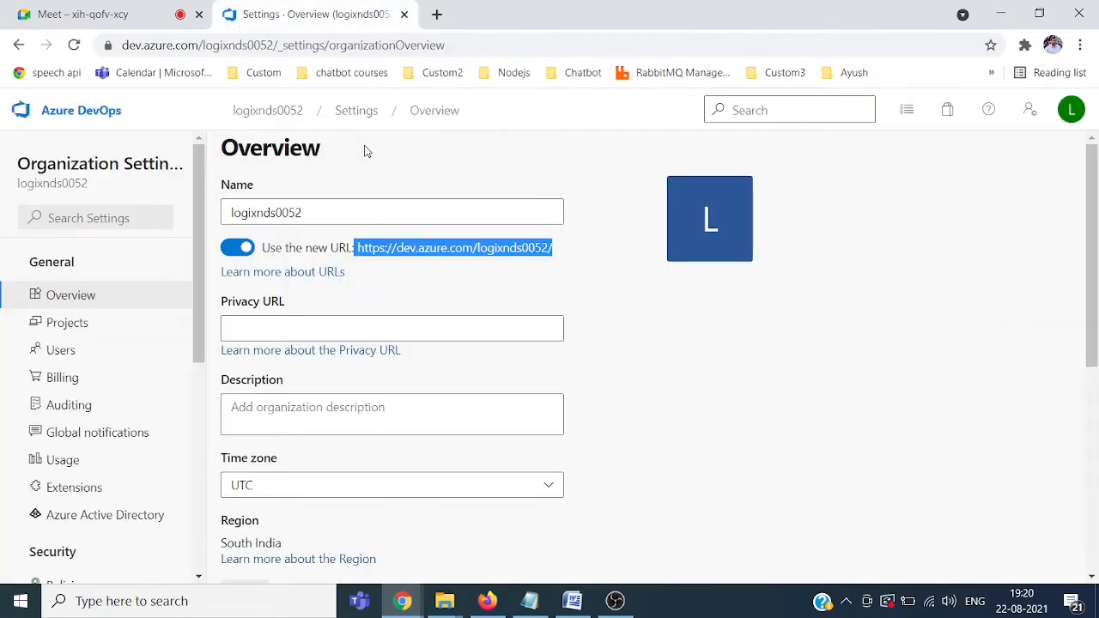
pyautogui.click(541, 291)
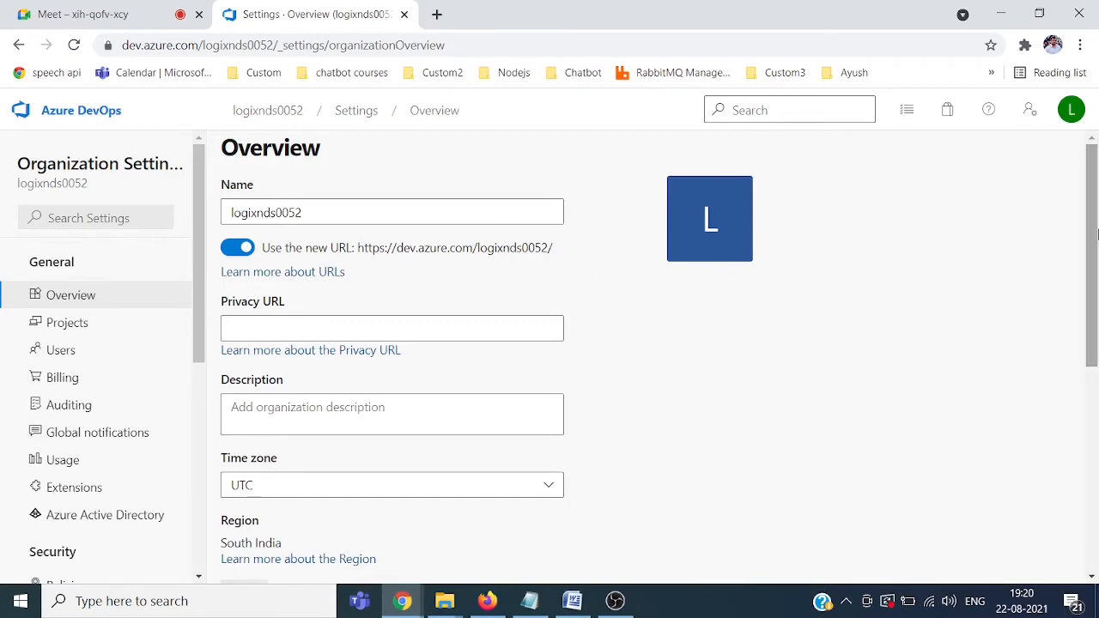
# Step: View the organization's Projects list, then the Users page with two Basic-access members
pyautogui.moveTo(1095, 239); pyautogui.dragTo(1096, 438)
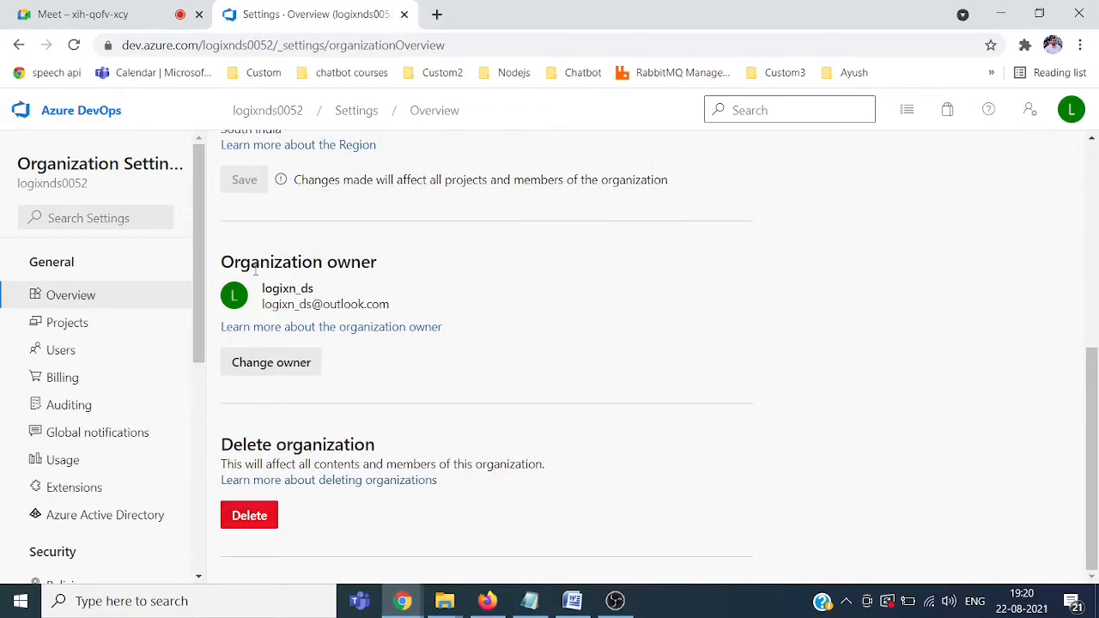
pyautogui.click(66, 329)
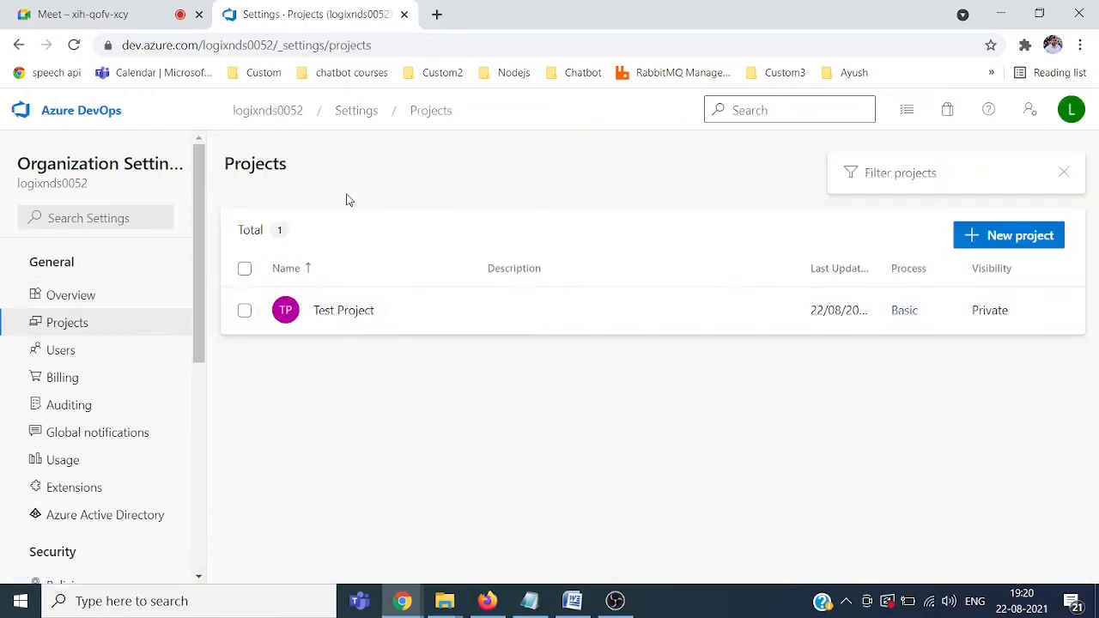
pyautogui.click(60, 352)
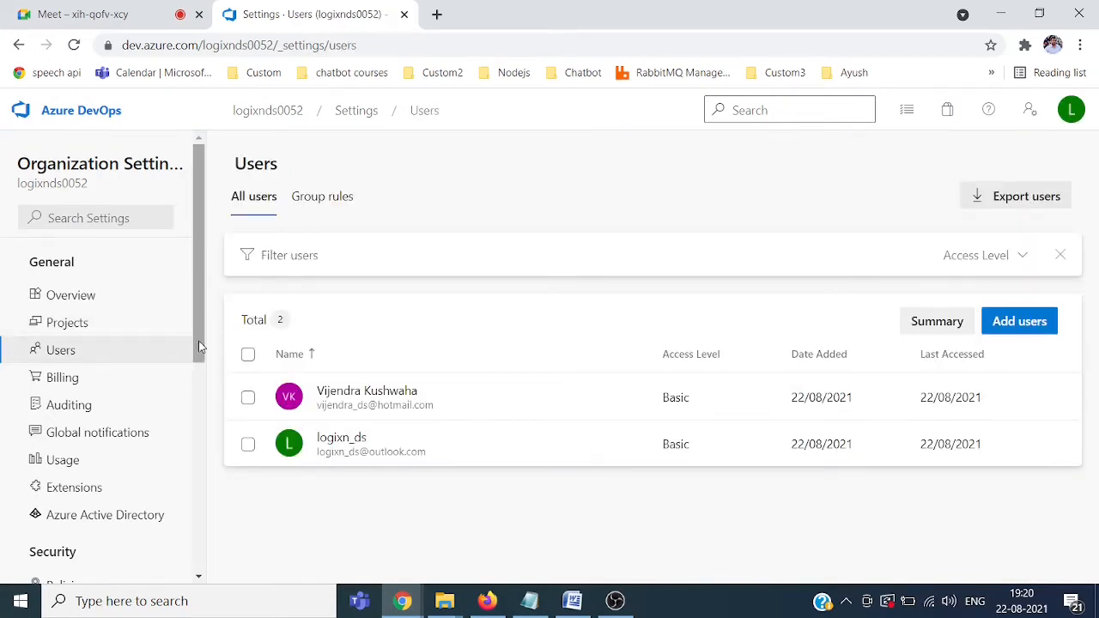
pyautogui.scroll(-1, 198, 352)
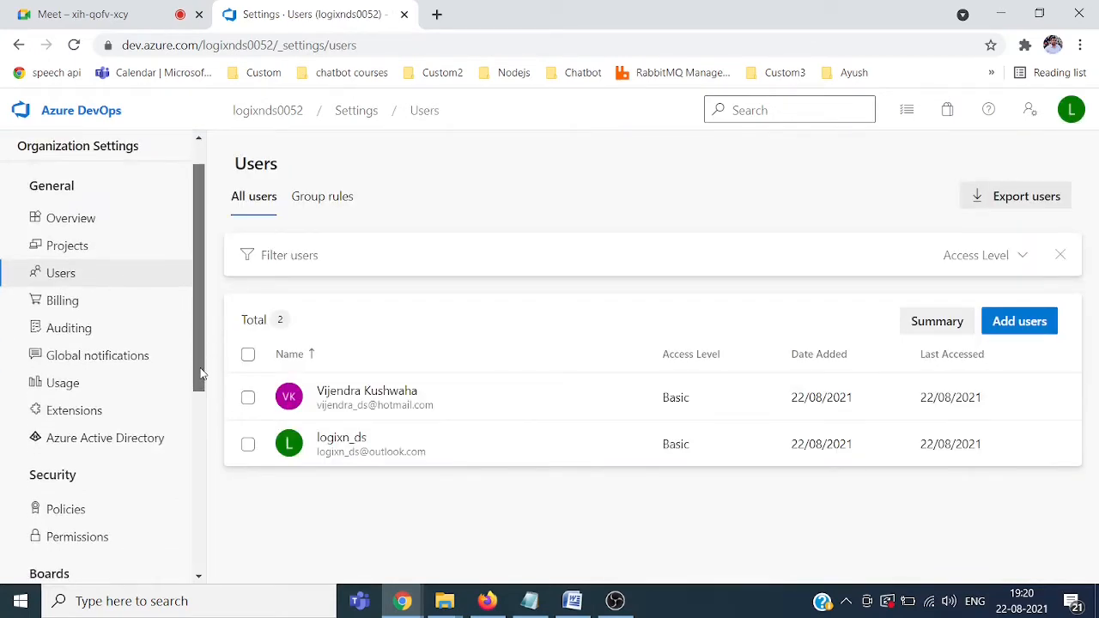
# Step: Review the Billing page's free tier limits, including 5 free Basic users, then return to logixnds0052 home
pyautogui.click(55, 305)
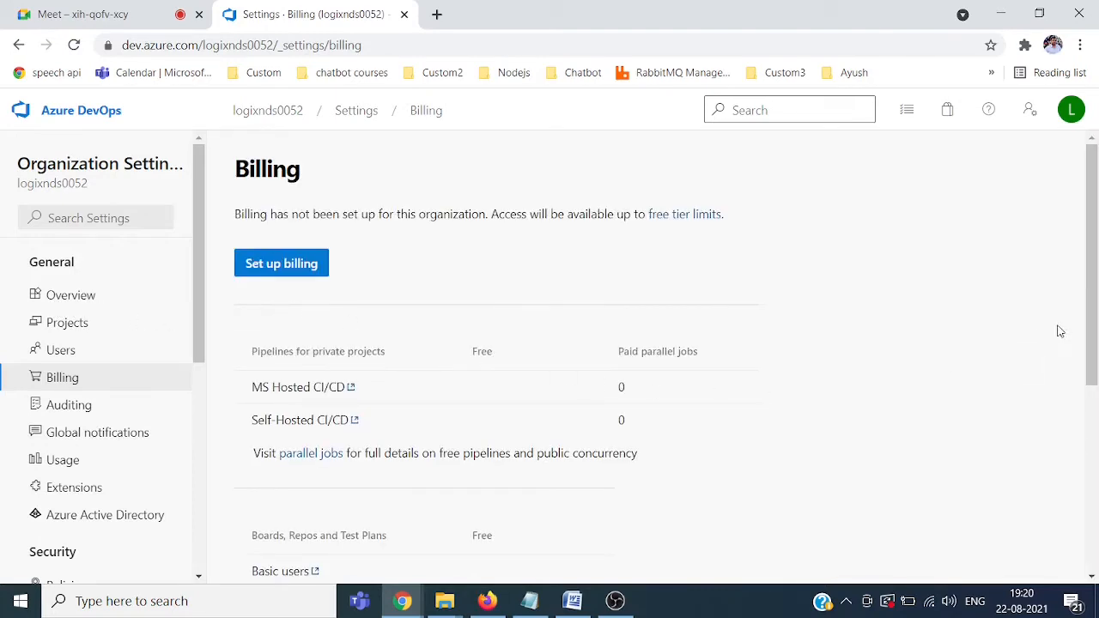
pyautogui.moveTo(1096, 315); pyautogui.dragTo(1096, 391)
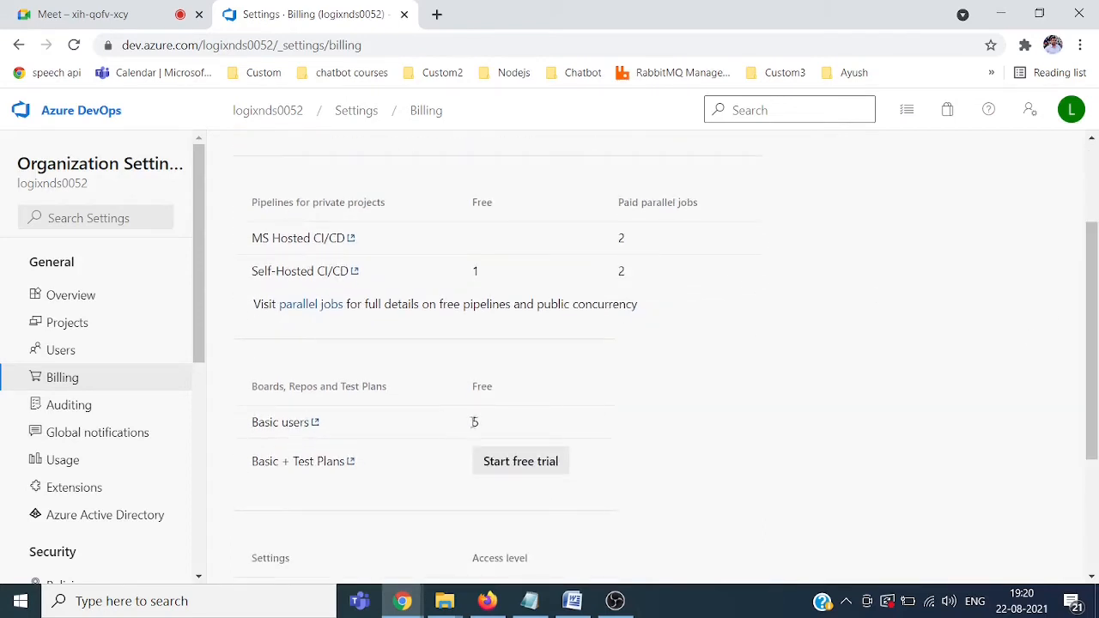
pyautogui.moveTo(470, 422); pyautogui.dragTo(493, 424)
pyautogui.click(672, 430)
pyautogui.moveTo(1094, 327); pyautogui.dragTo(1094, 283)
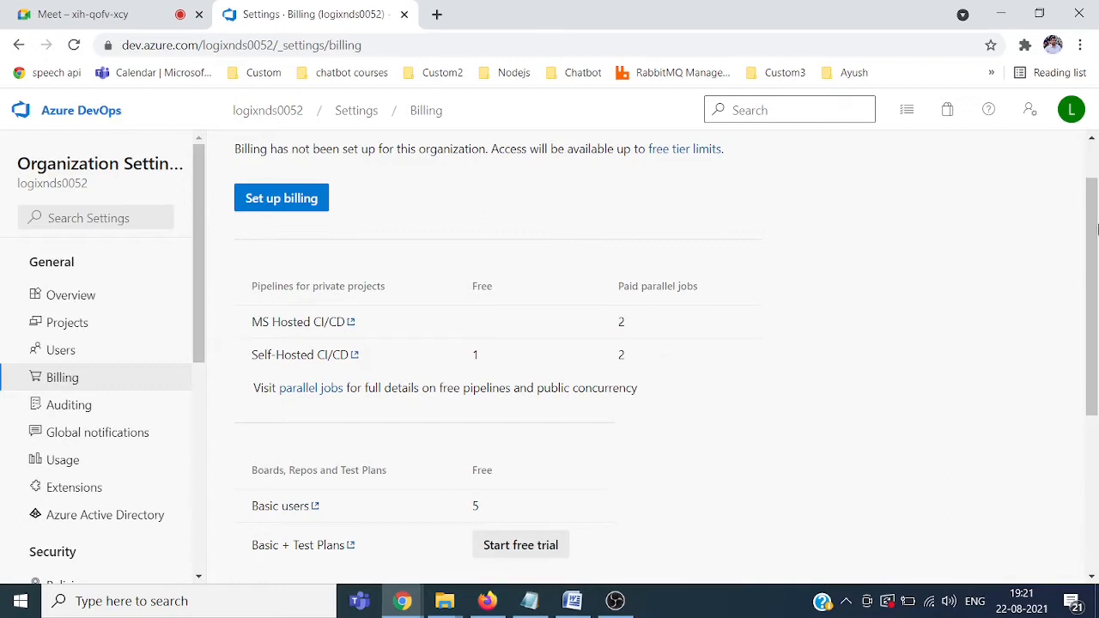
pyautogui.moveTo(1093, 199); pyautogui.dragTo(1093, 154)
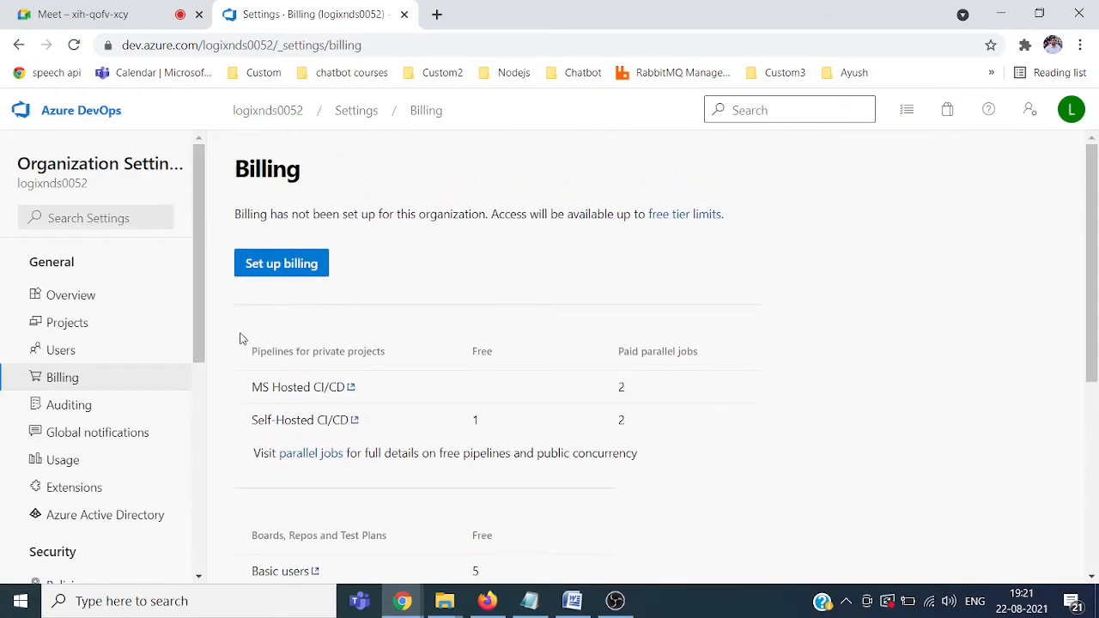
pyautogui.moveTo(204, 339); pyautogui.dragTo(171, 562)
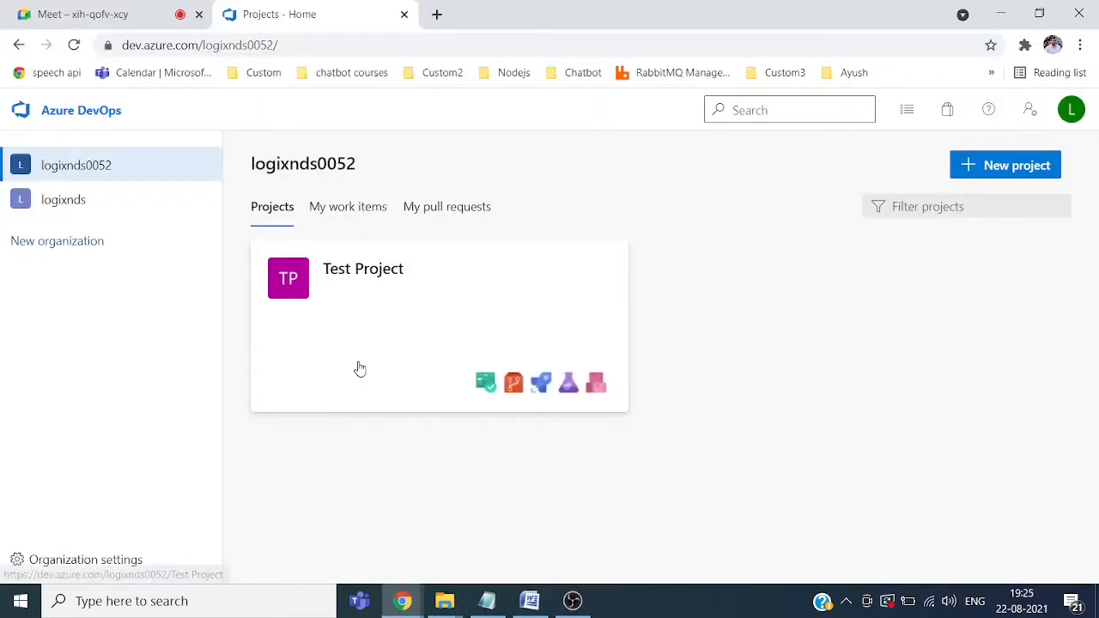
# Step: Create the organization logixn9Org hosted in South India, entering the verification characters
pyautogui.click(45, 251)
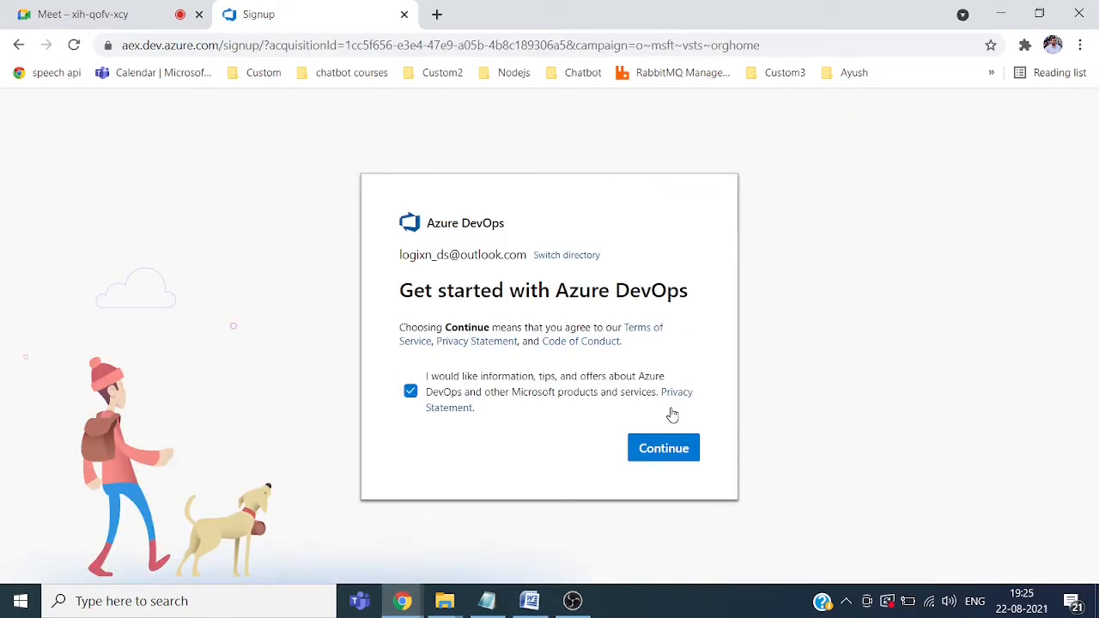
pyautogui.click(663, 450)
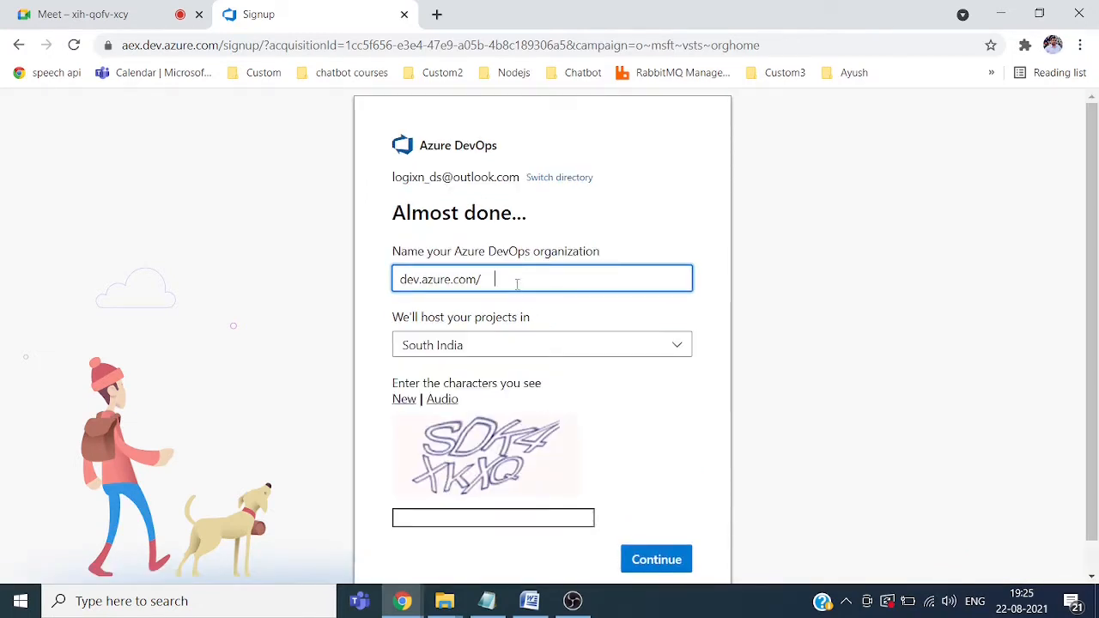
pyautogui.write('logix')
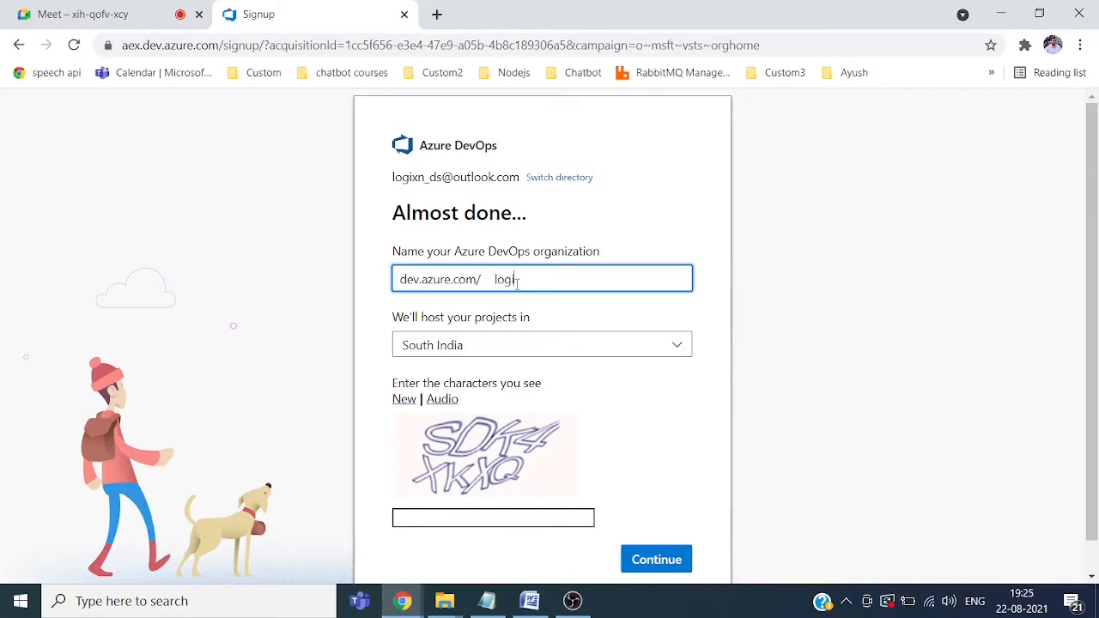
pyautogui.write('n9Org')
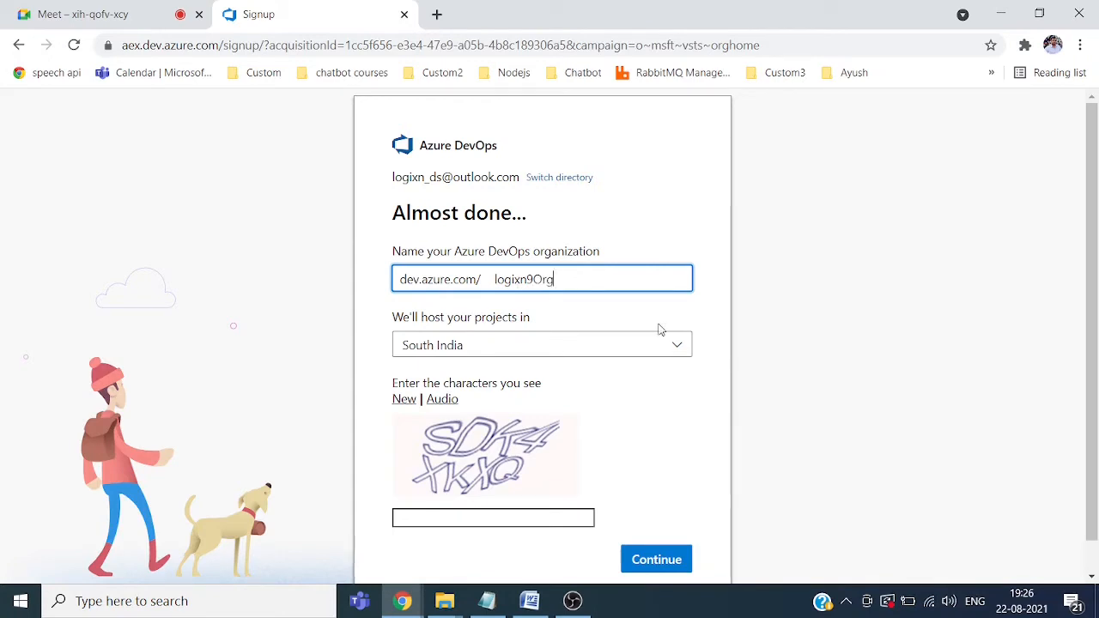
pyautogui.click(498, 516)
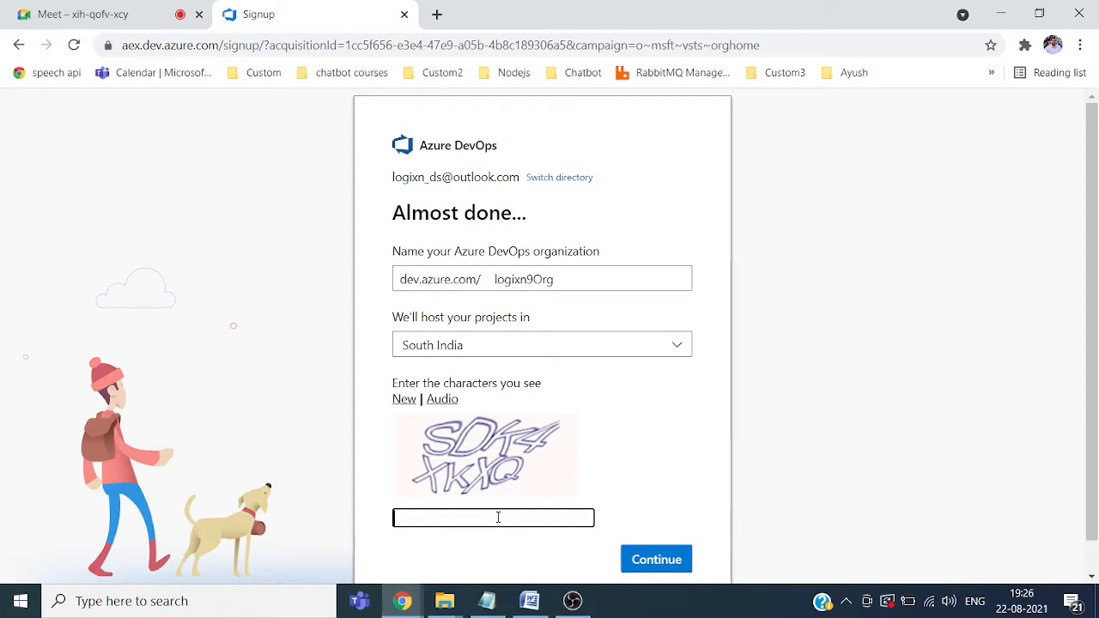
pyautogui.write('SDK')
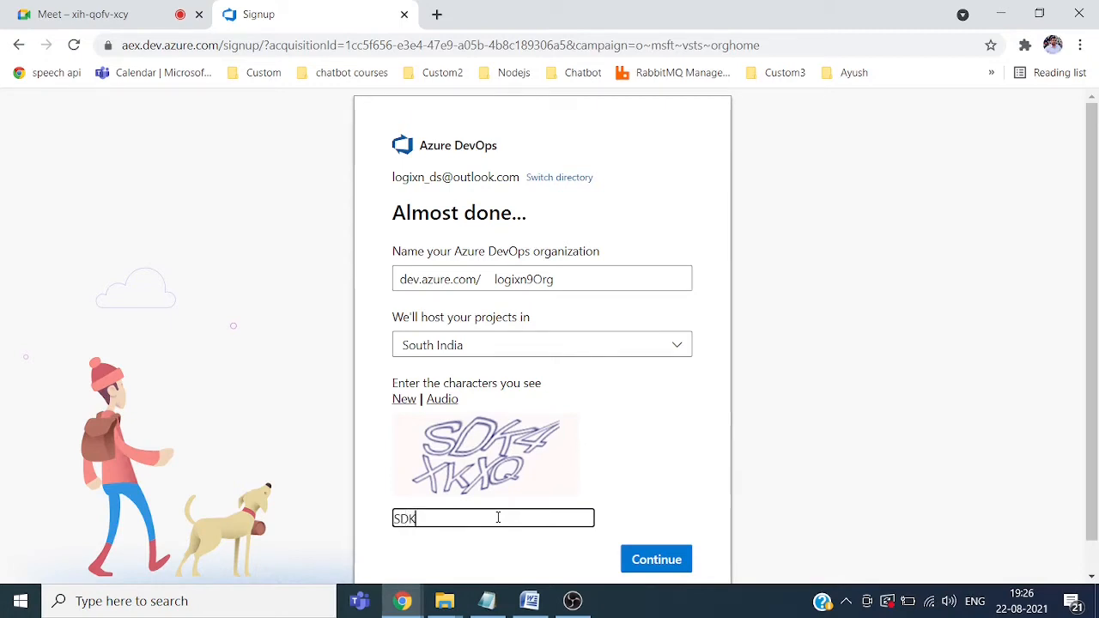
pyautogui.write('4')
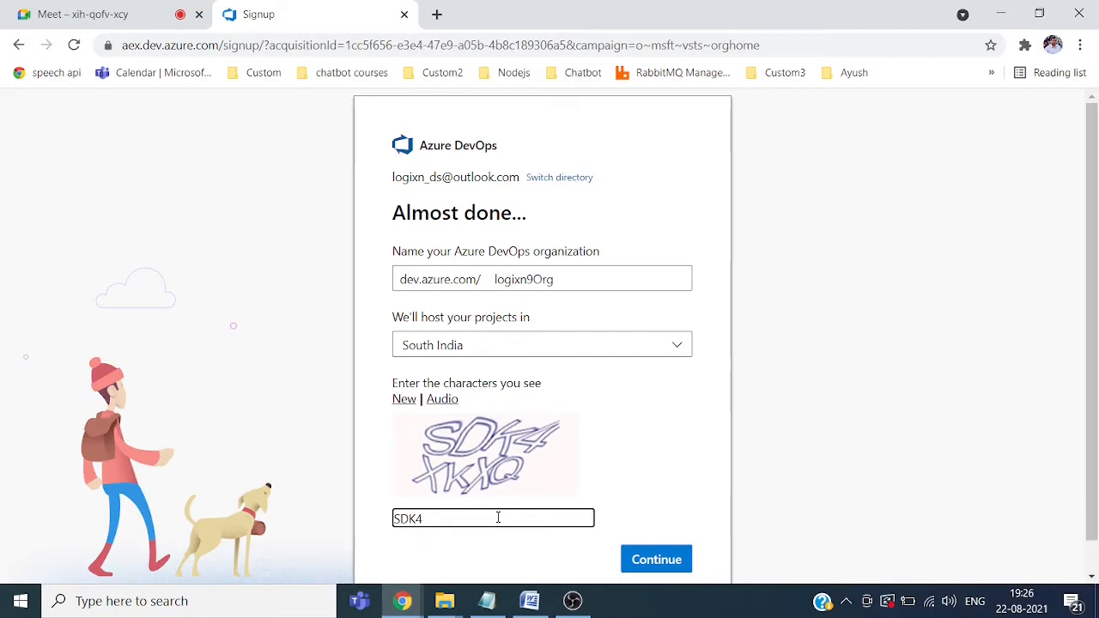
pyautogui.write('X')
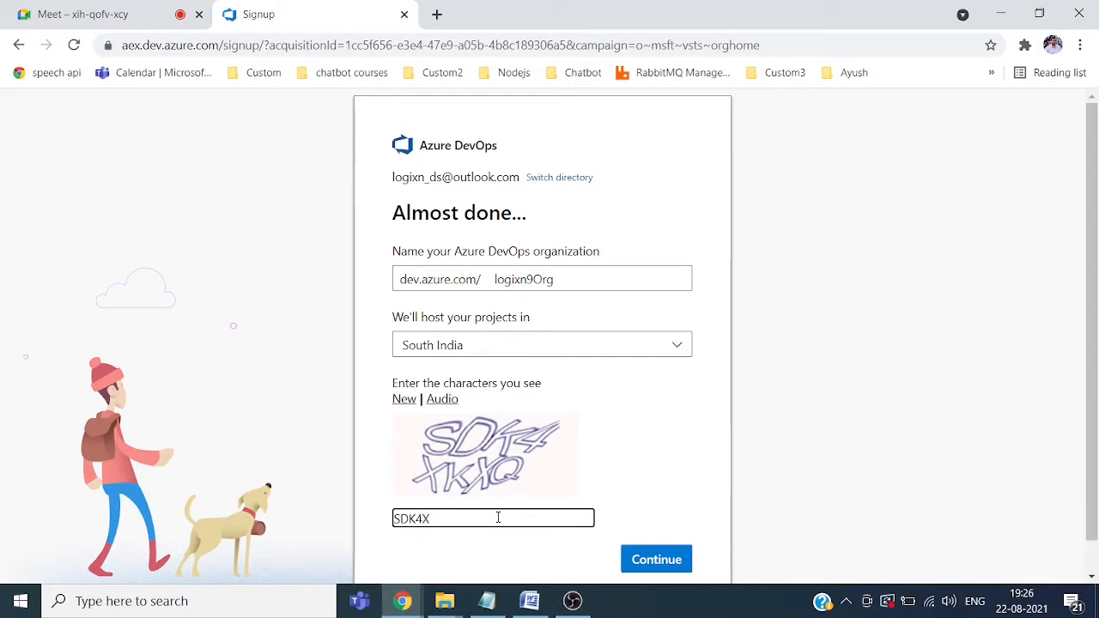
pyautogui.write('KX')
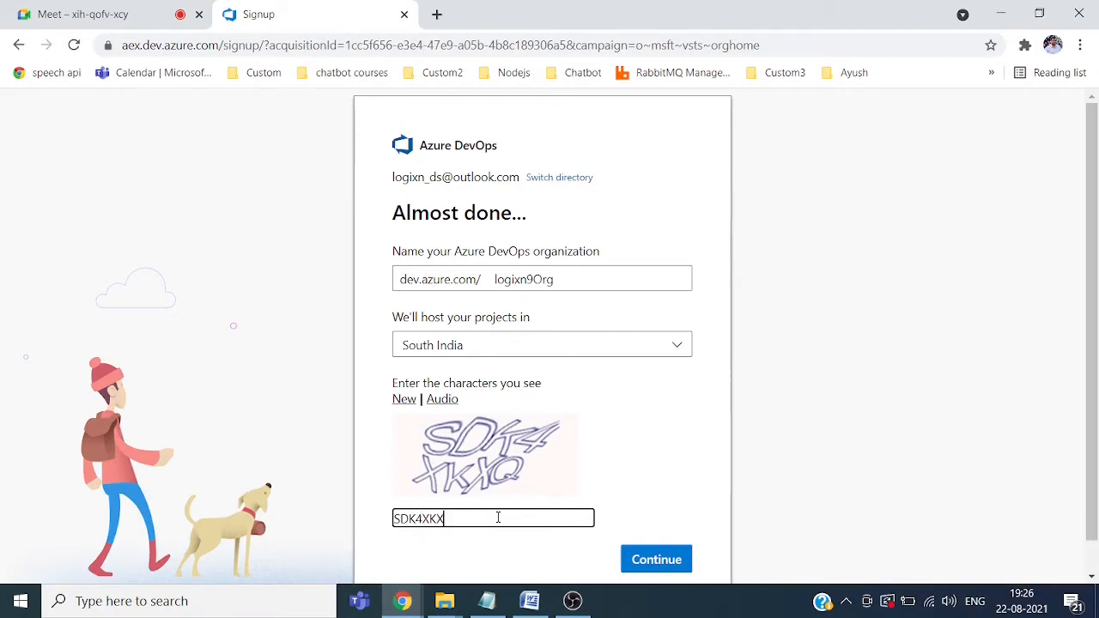
pyautogui.write('Q')
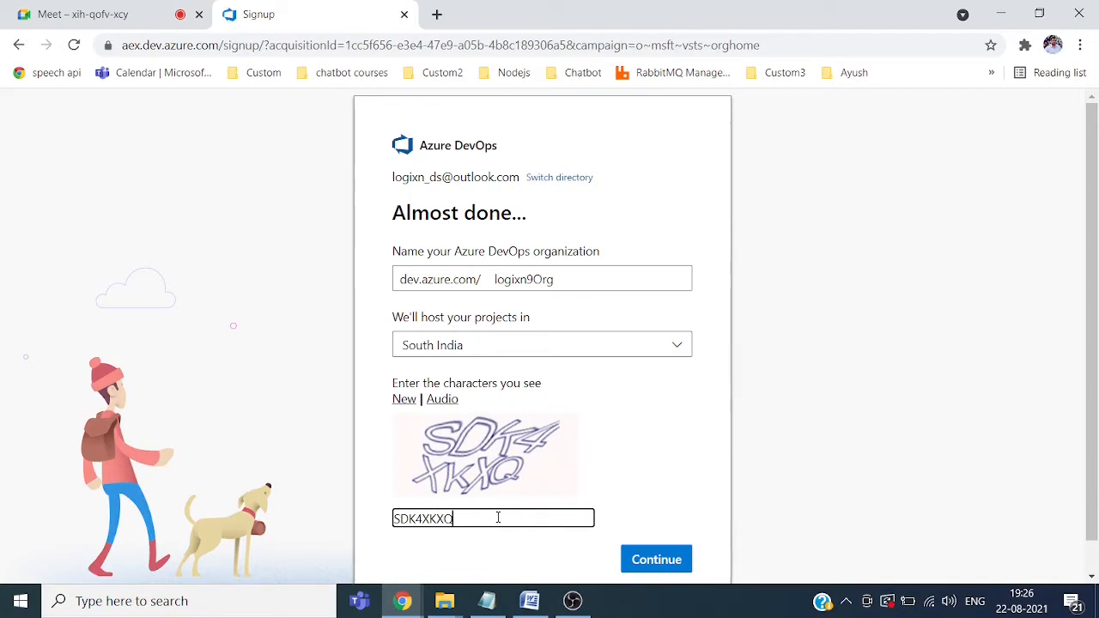
pyautogui.click(656, 560)
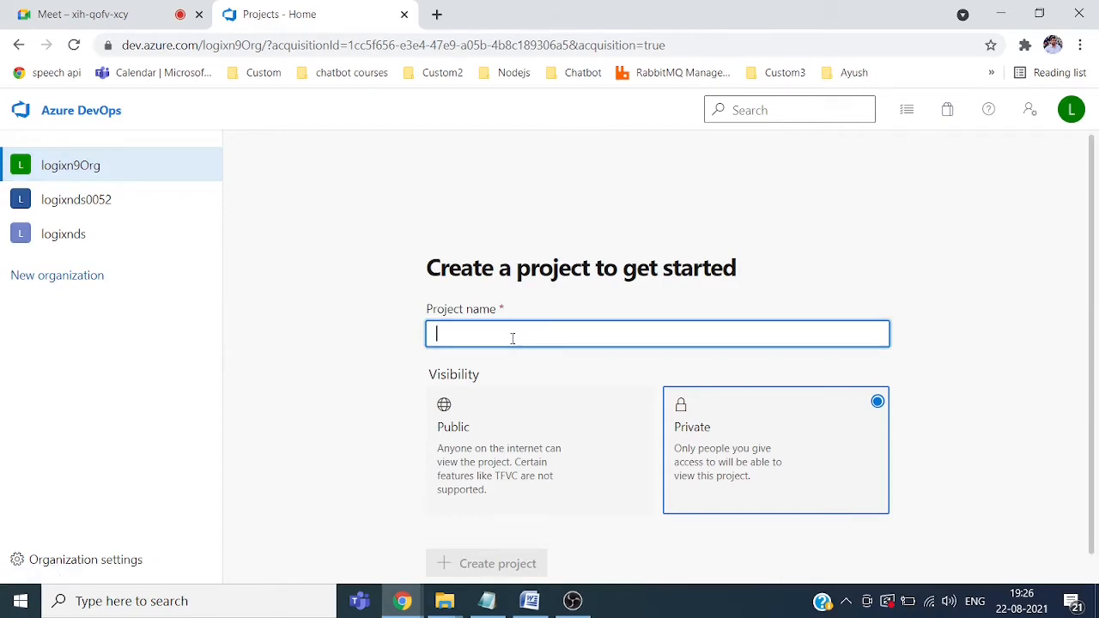
# Step: Name the new project DemoProject and create it with Private visibility
pyautogui.write('Test')
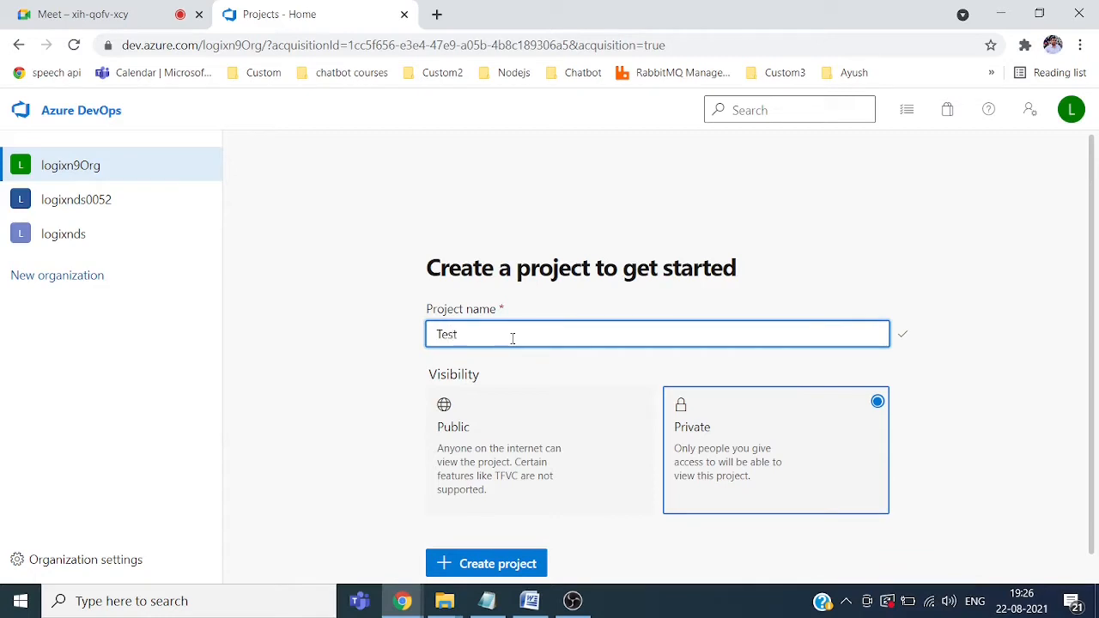
pyautogui.press('BackSpace')
pyautogui.press('BackSpace')
pyautogui.press('BackSpace')
pyautogui.press('BackSpace')
pyautogui.write('DemoProject')
pyautogui.moveTo(1090, 340); pyautogui.dragTo(1096, 393)
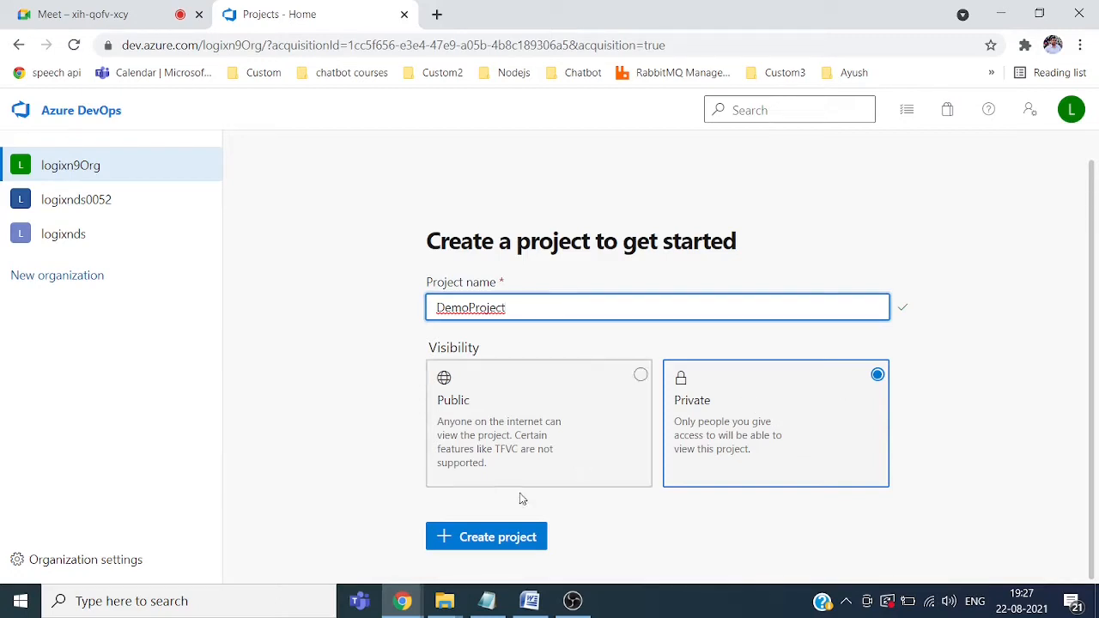
pyautogui.click(501, 542)
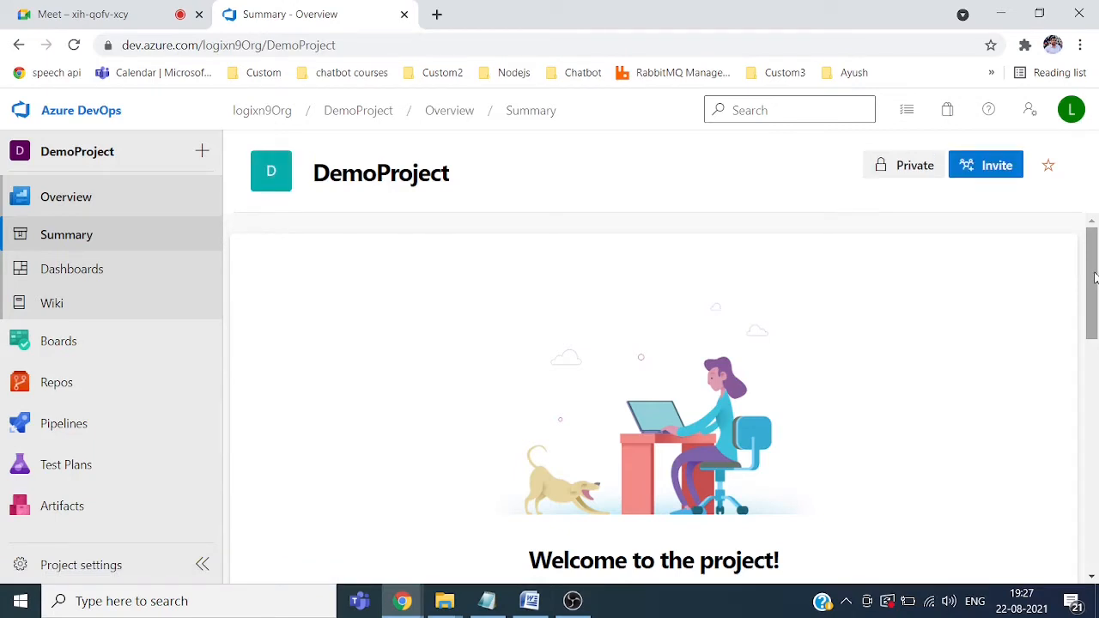
pyautogui.moveTo(1094, 273)
pyautogui.mouseDown()
pyautogui.moveTo(1094, 314)
pyautogui.moveTo(1093, 263)
pyautogui.mouseUp()
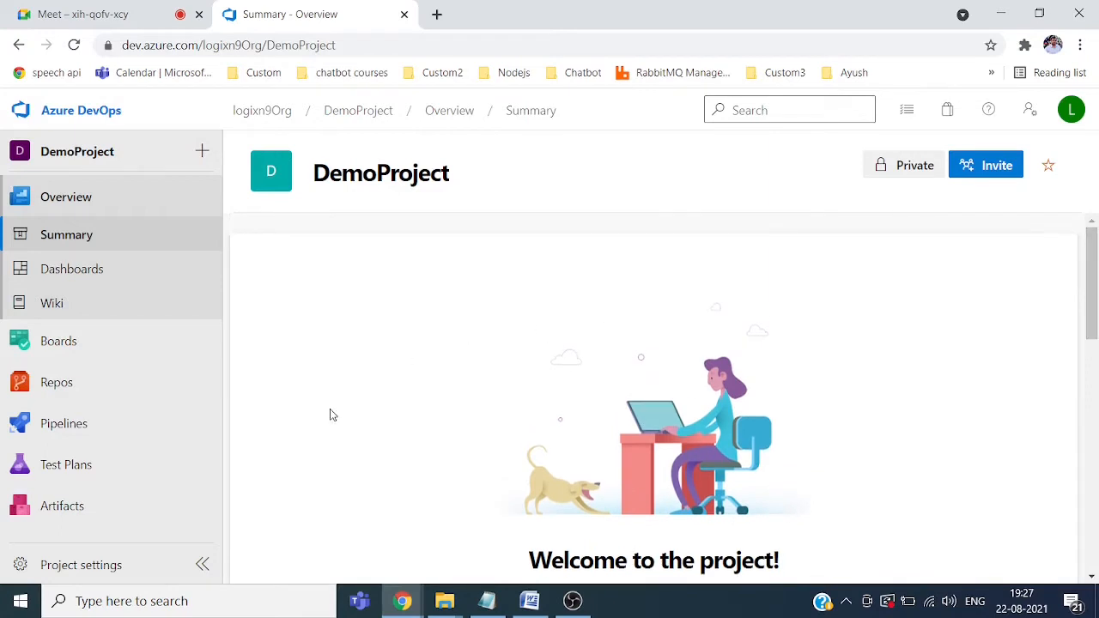
# Step: Open DemoProject's settings and keep its visibility as Private
pyautogui.click(76, 564)
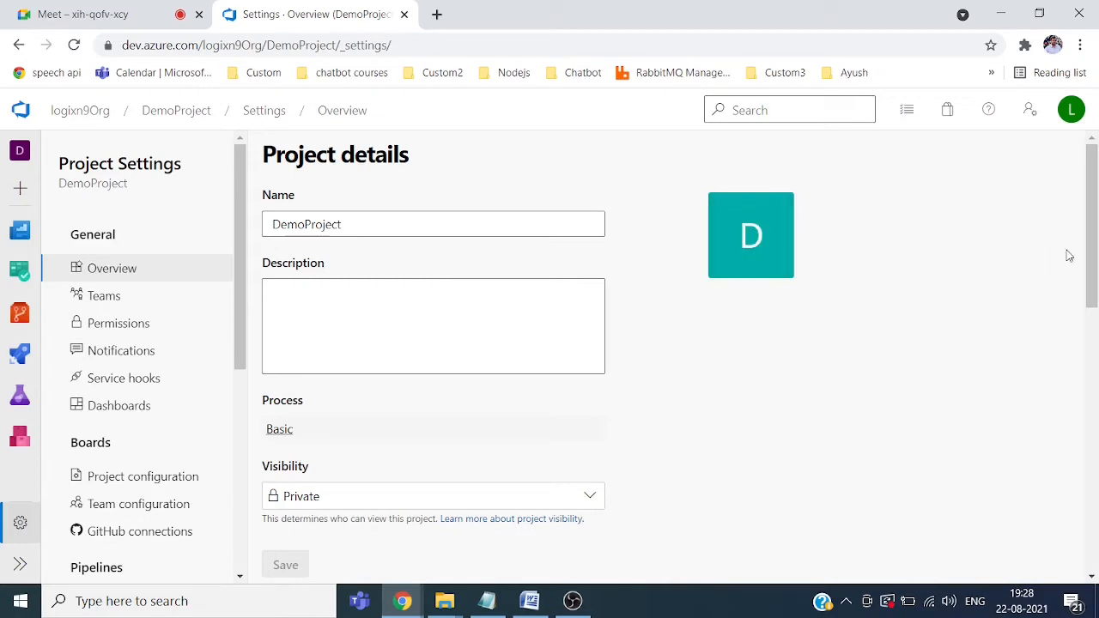
pyautogui.moveTo(1094, 251); pyautogui.dragTo(1070, 266)
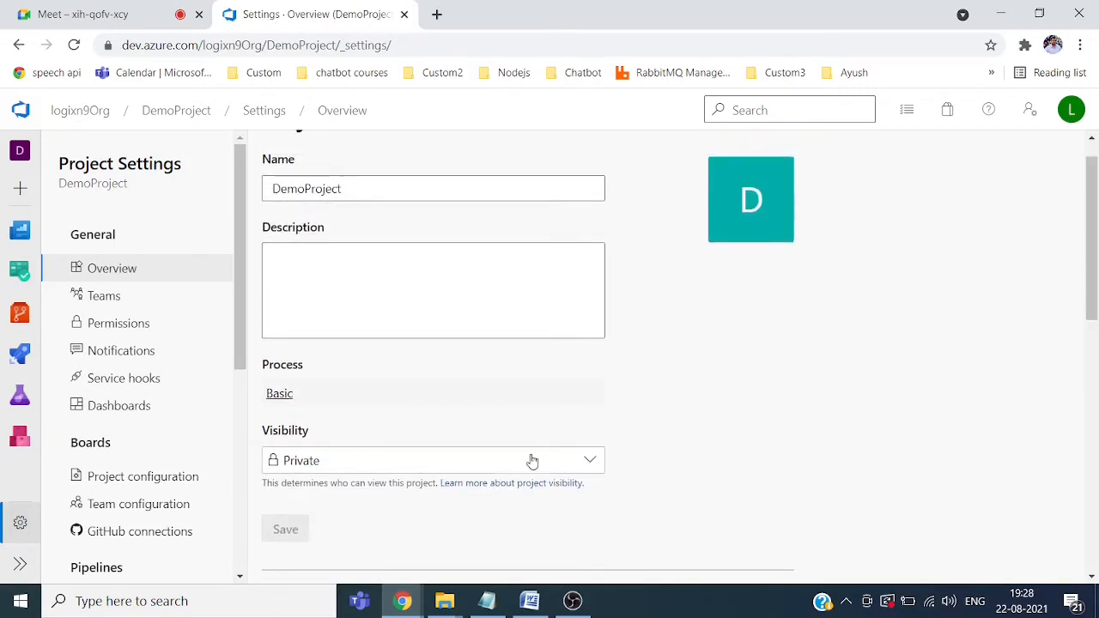
pyautogui.click(592, 465)
pyautogui.click(592, 464)
# Step: Cancel removing the Boards service so it stays on, then view the Teams settings
pyautogui.moveTo(1094, 292); pyautogui.dragTo(1073, 506)
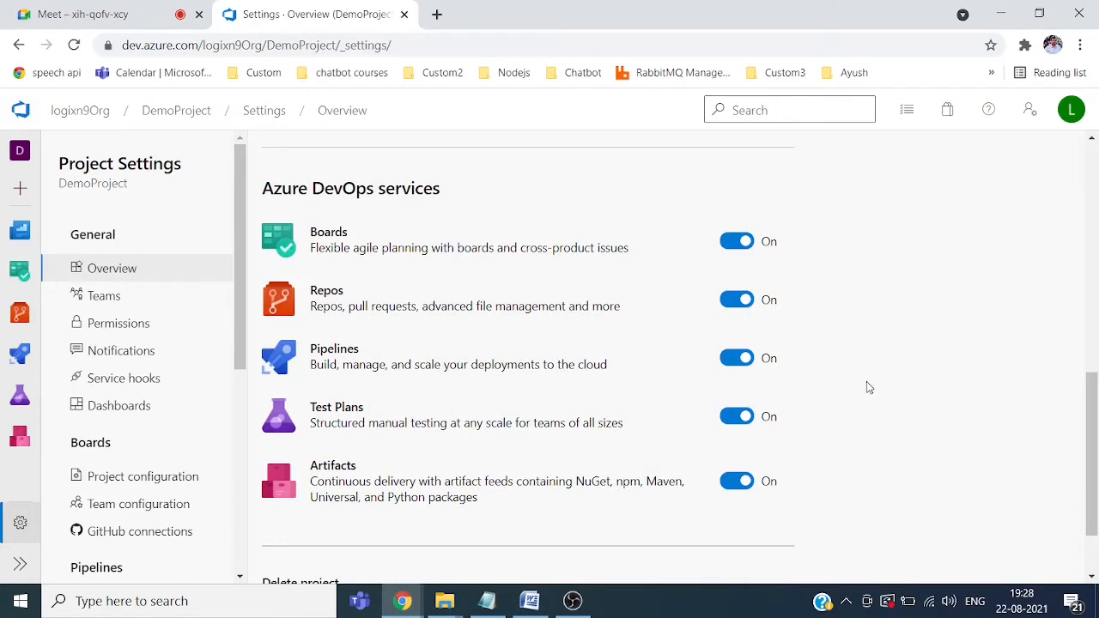
pyautogui.click(738, 243)
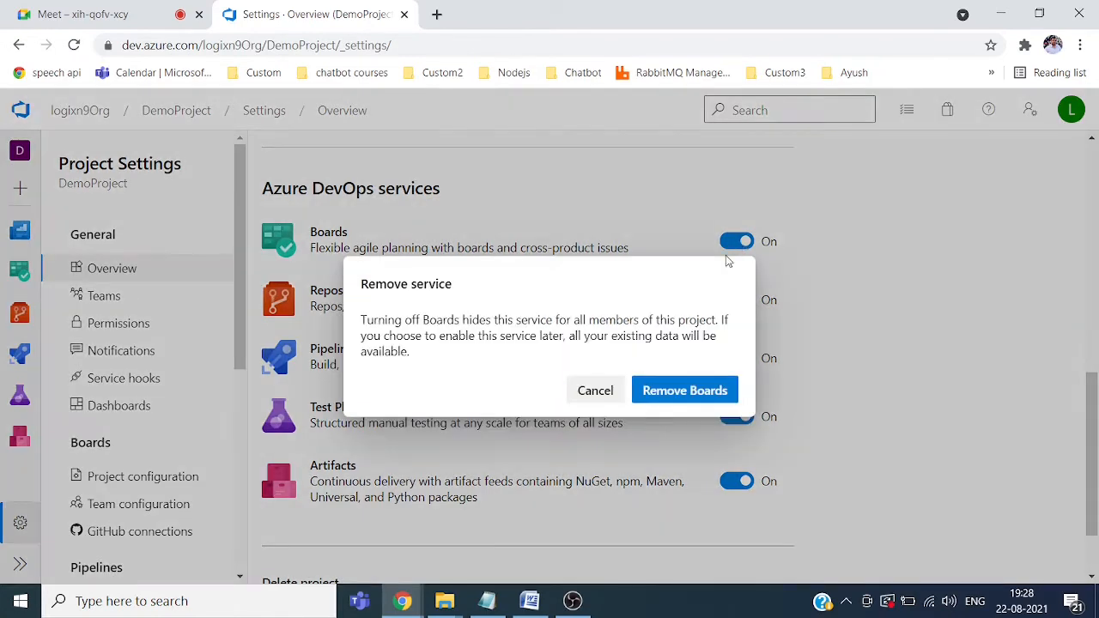
pyautogui.click(595, 390)
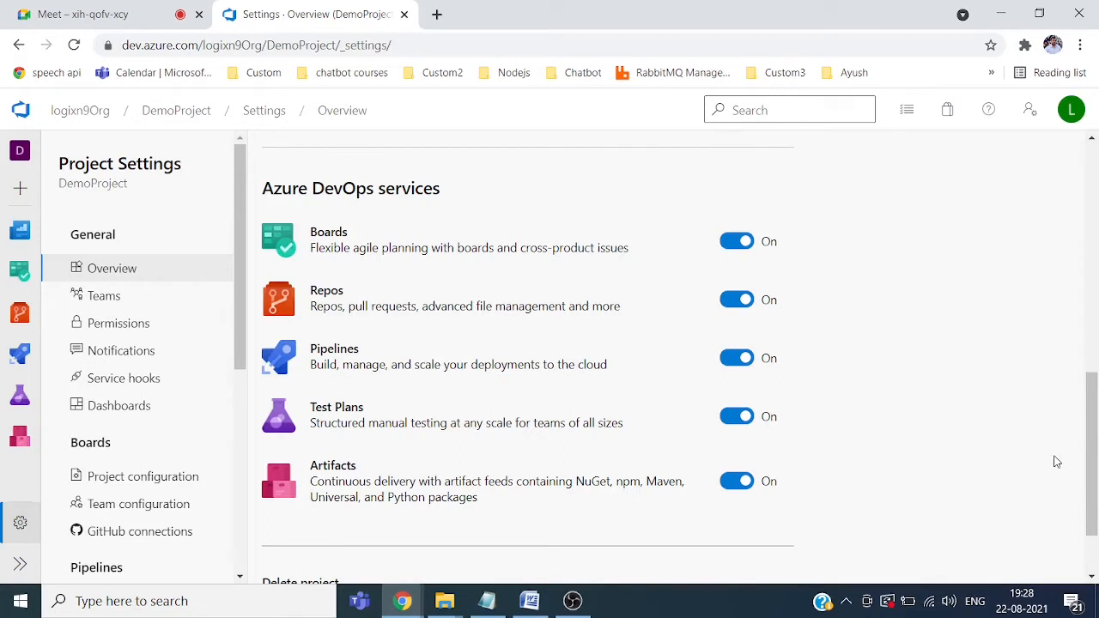
pyautogui.moveTo(1092, 479); pyautogui.dragTo(1093, 513)
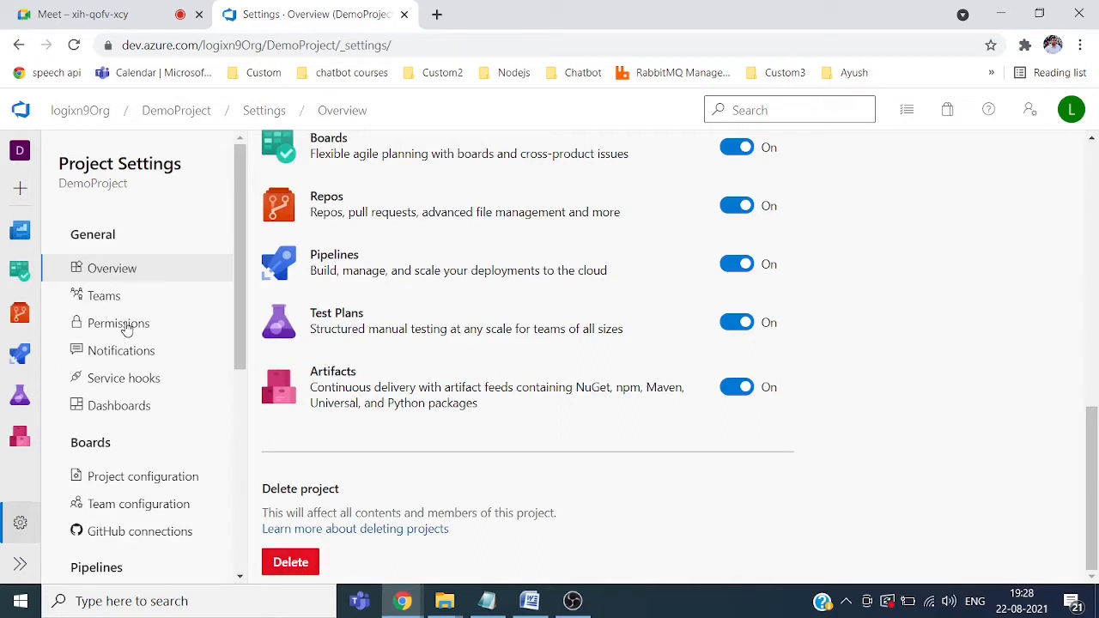
pyautogui.click(89, 299)
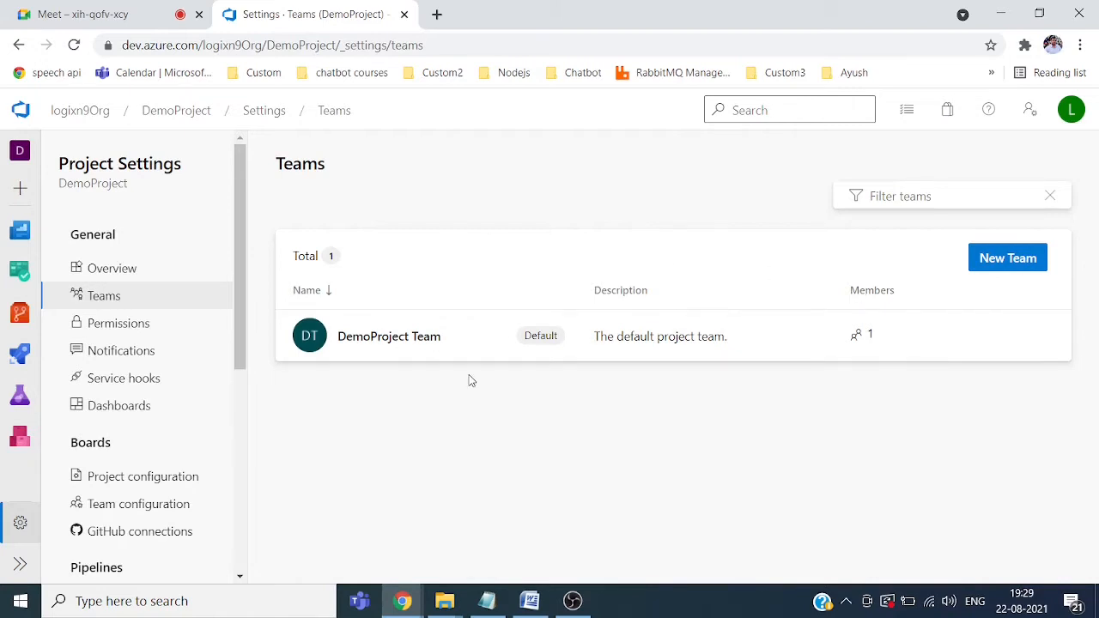
# Step: Go from DemoProject's Permissions back through the breadcrumbs to logixn9Org's Organization settings
pyautogui.click(141, 328)
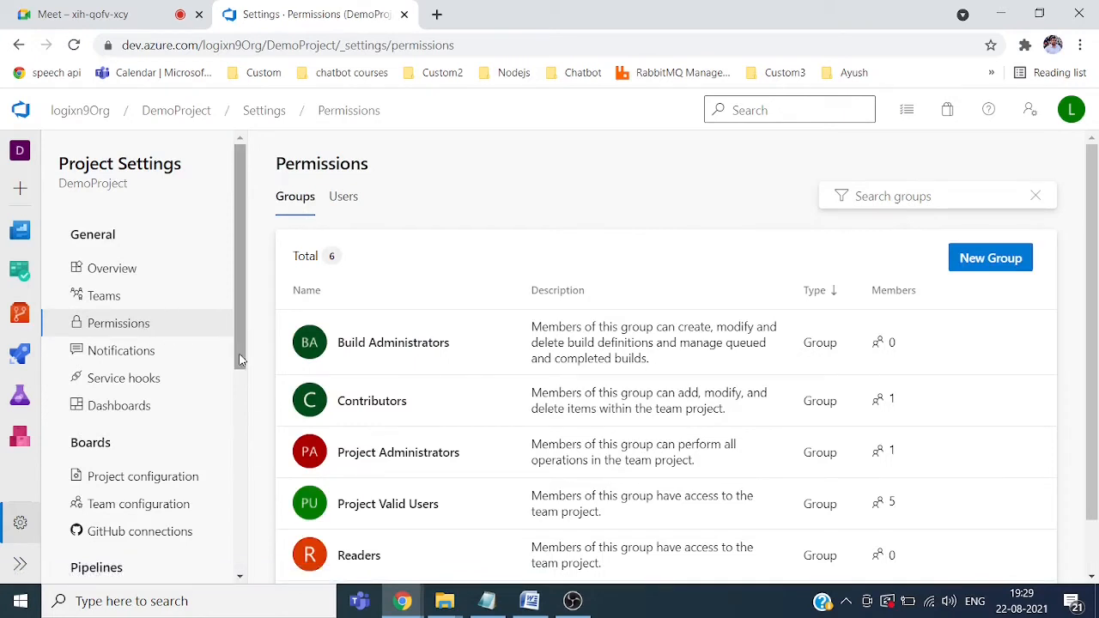
pyautogui.moveTo(240, 360); pyautogui.dragTo(245, 282)
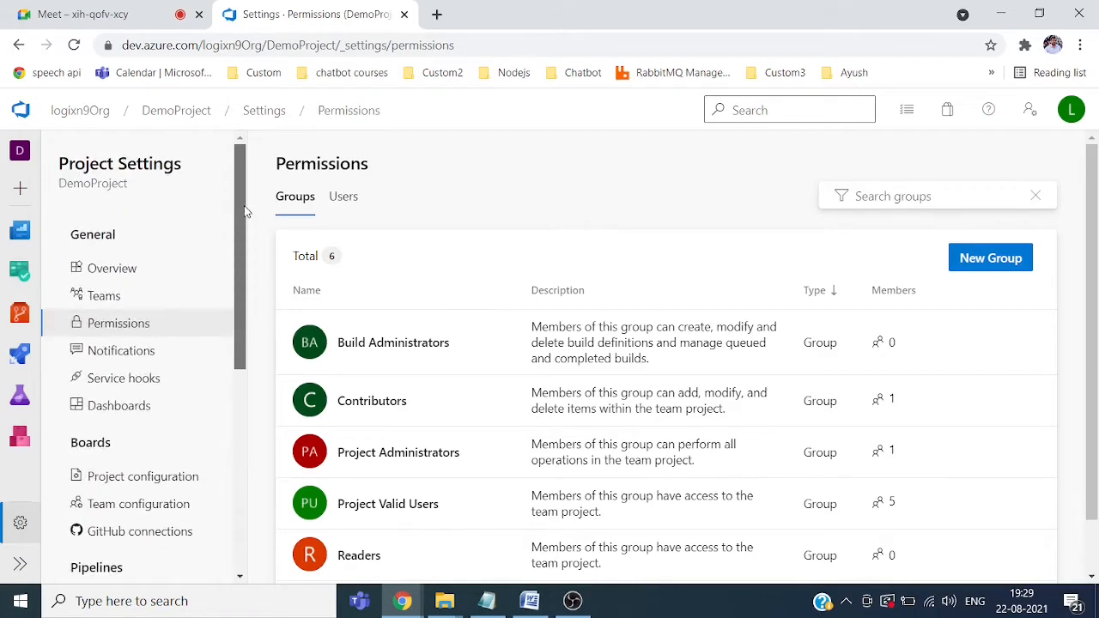
pyautogui.click(190, 110)
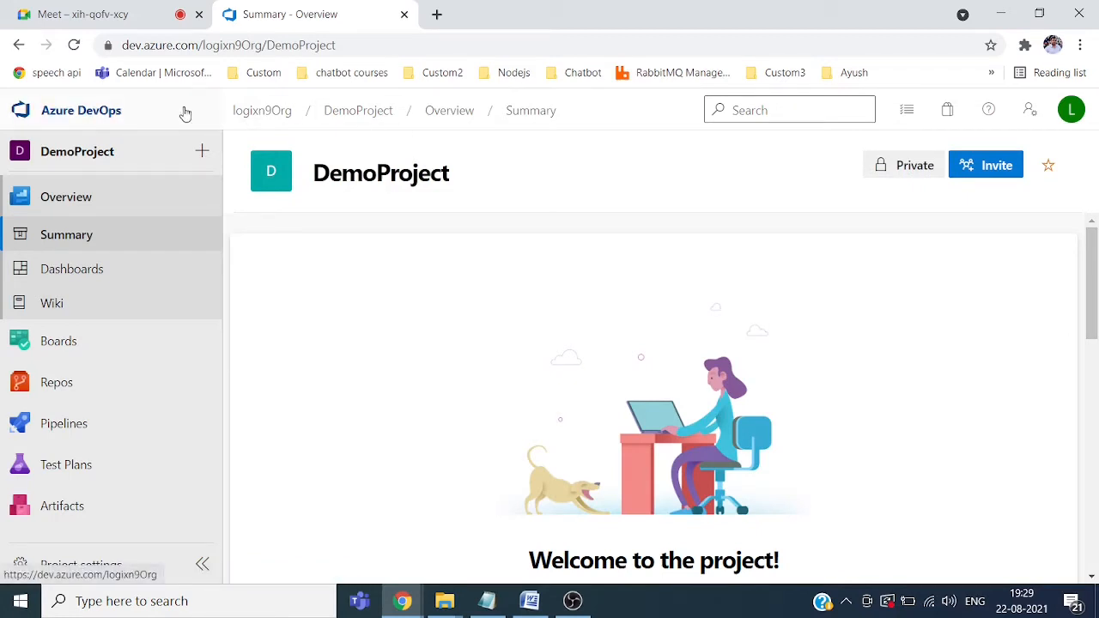
pyautogui.click(261, 112)
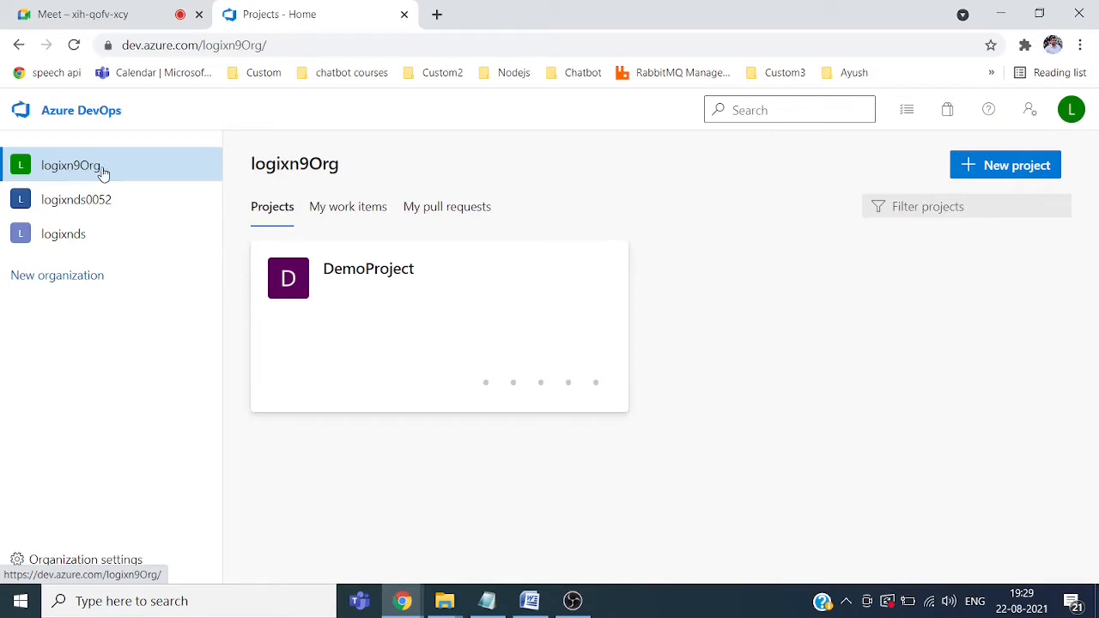
pyautogui.click(117, 564)
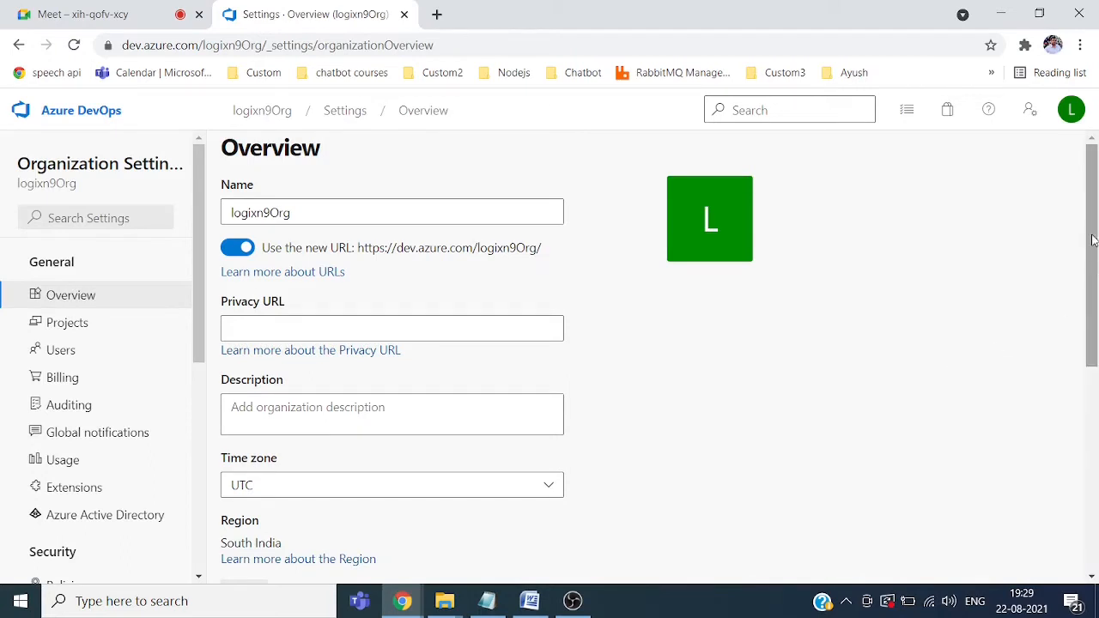
# Step: Open logixn9Org's Billing page and start setup with the validated Pay-As-You-Go subscription
pyautogui.click(77, 382)
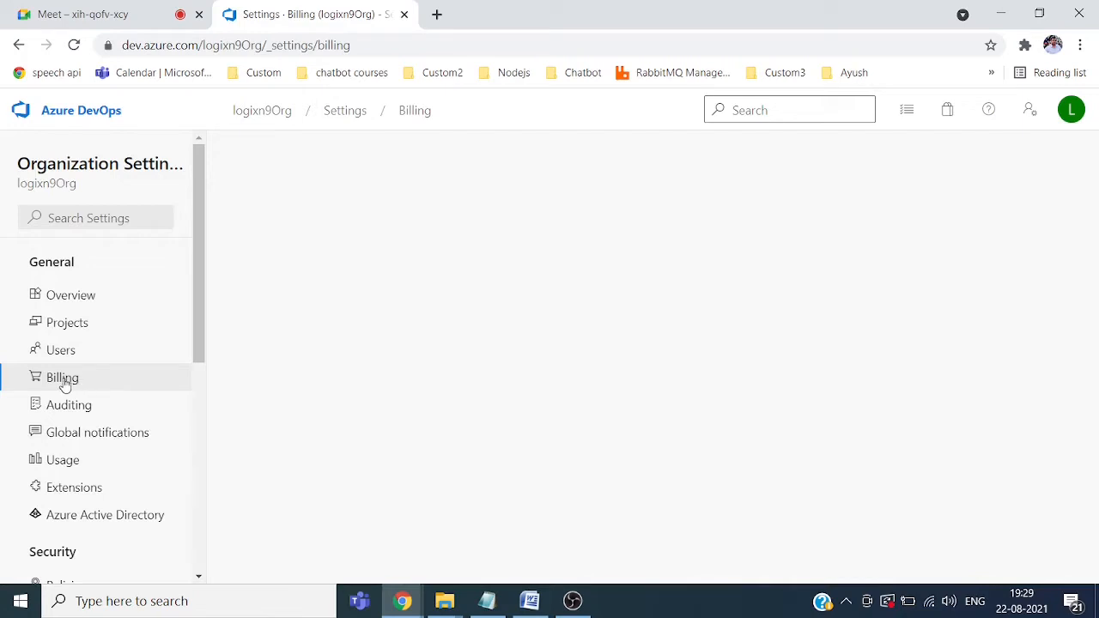
pyautogui.click(65, 384)
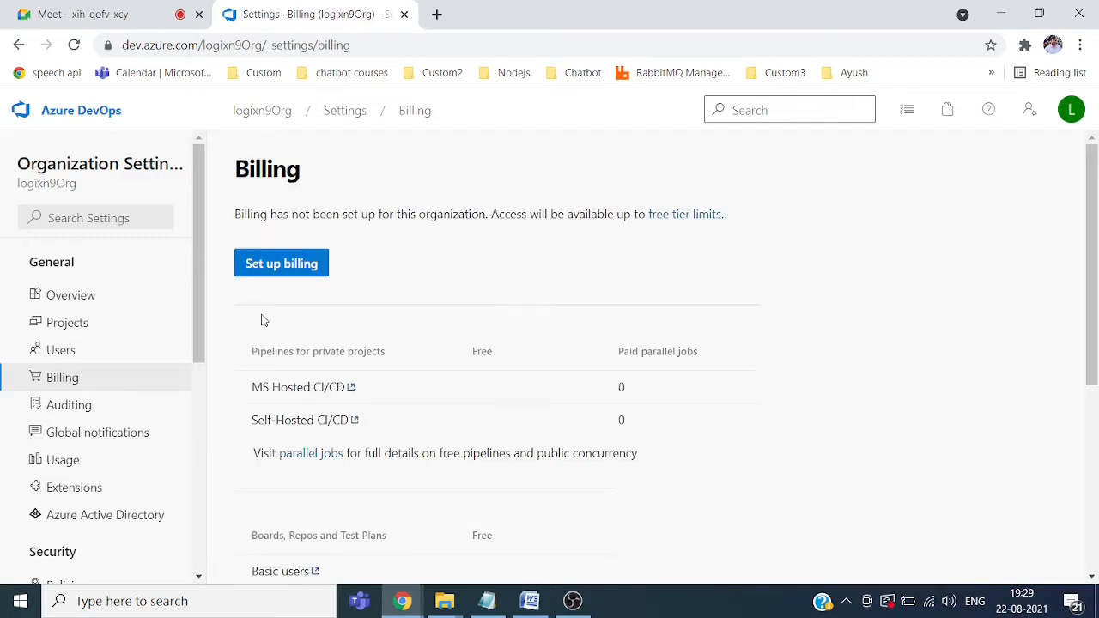
pyautogui.click(250, 265)
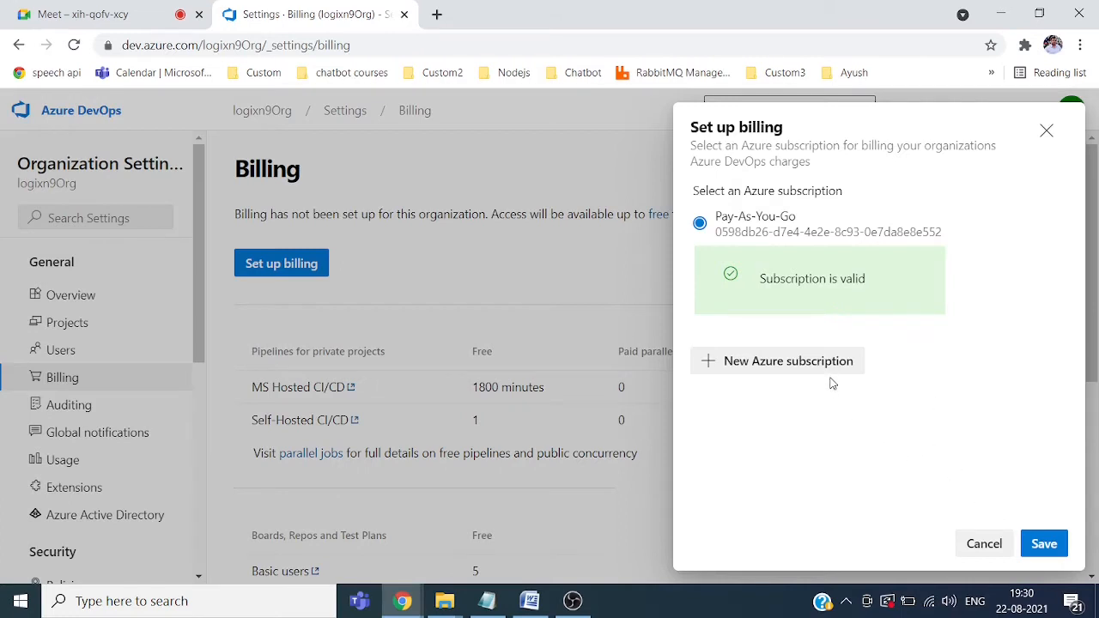
# Step: Save the Pay-As-You-Go subscription as logixn9Org's billing subscription
pyautogui.click(1044, 546)
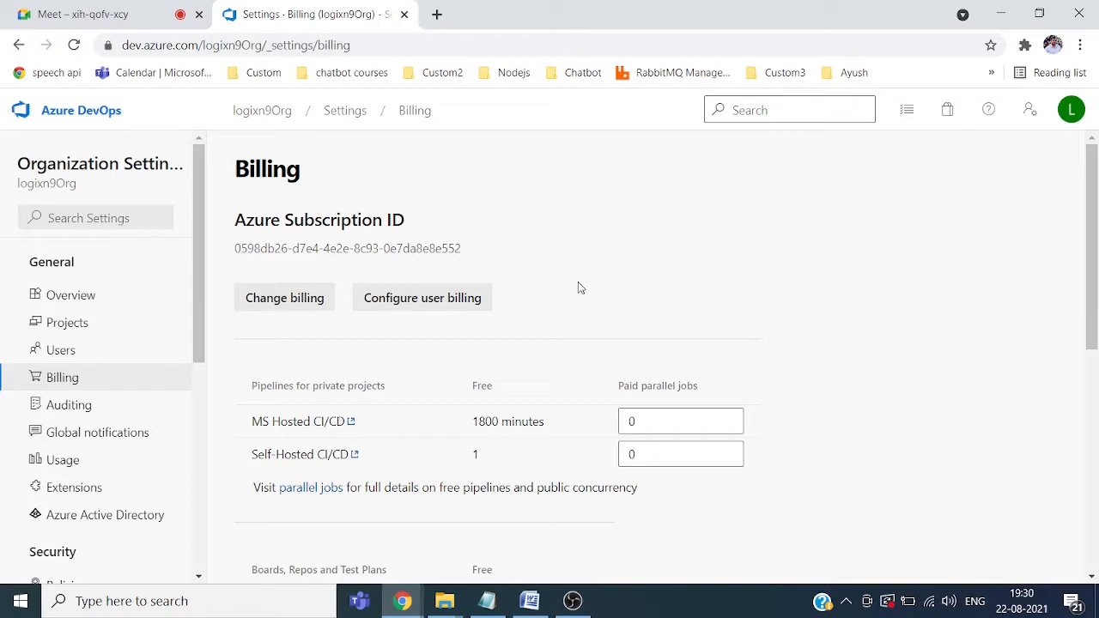
# Step: Review user billing and MS Hosted paid parallel jobs unchanged, then return to logixn9Org's home
pyautogui.click(438, 302)
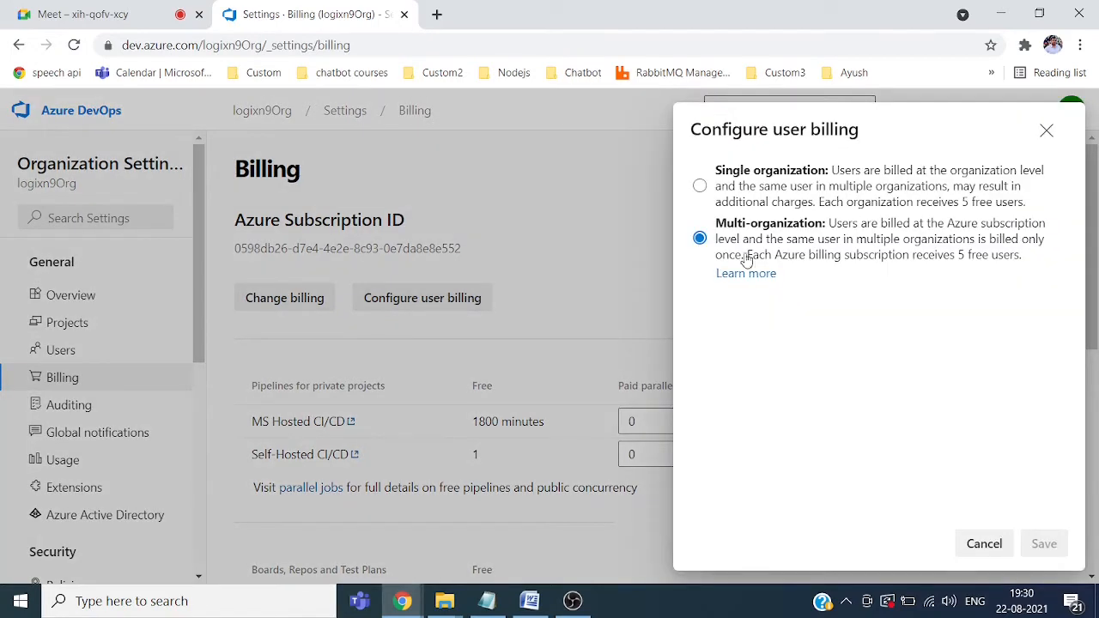
pyautogui.click(1046, 130)
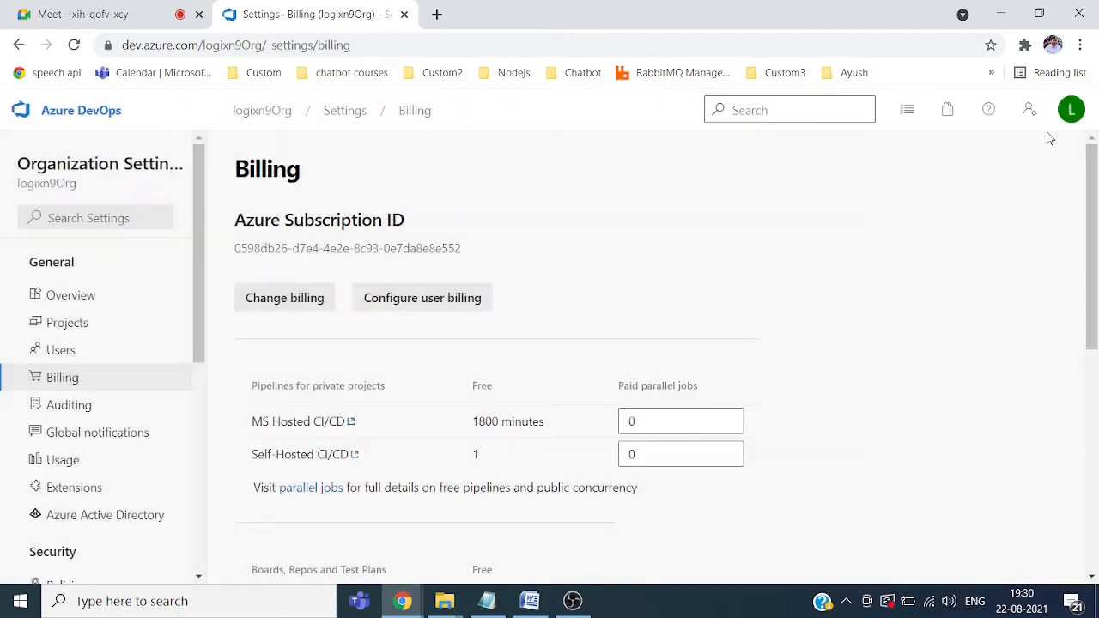
pyautogui.moveTo(1094, 261); pyautogui.dragTo(1090, 204)
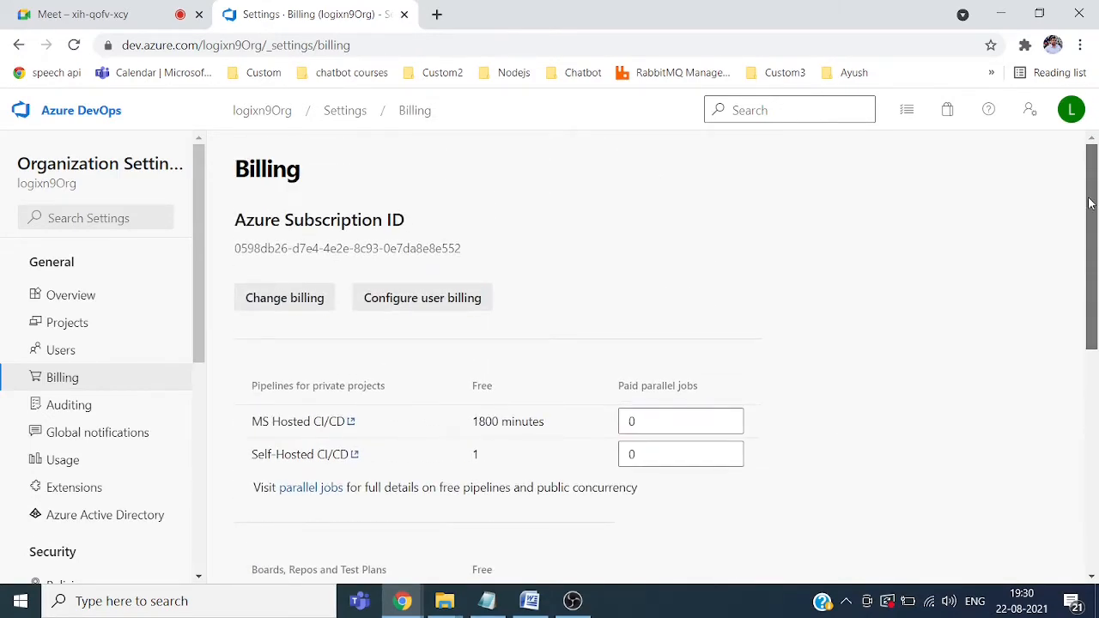
pyautogui.moveTo(1090, 228); pyautogui.dragTo(1091, 245)
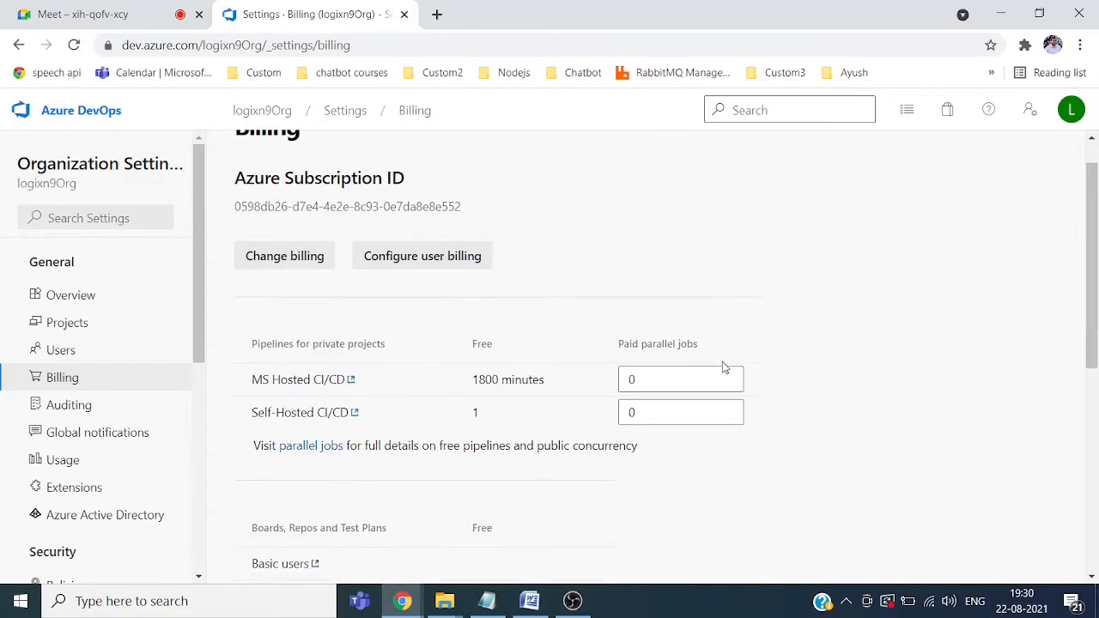
pyautogui.click(639, 384)
pyautogui.scroll(1, 1096, 275)
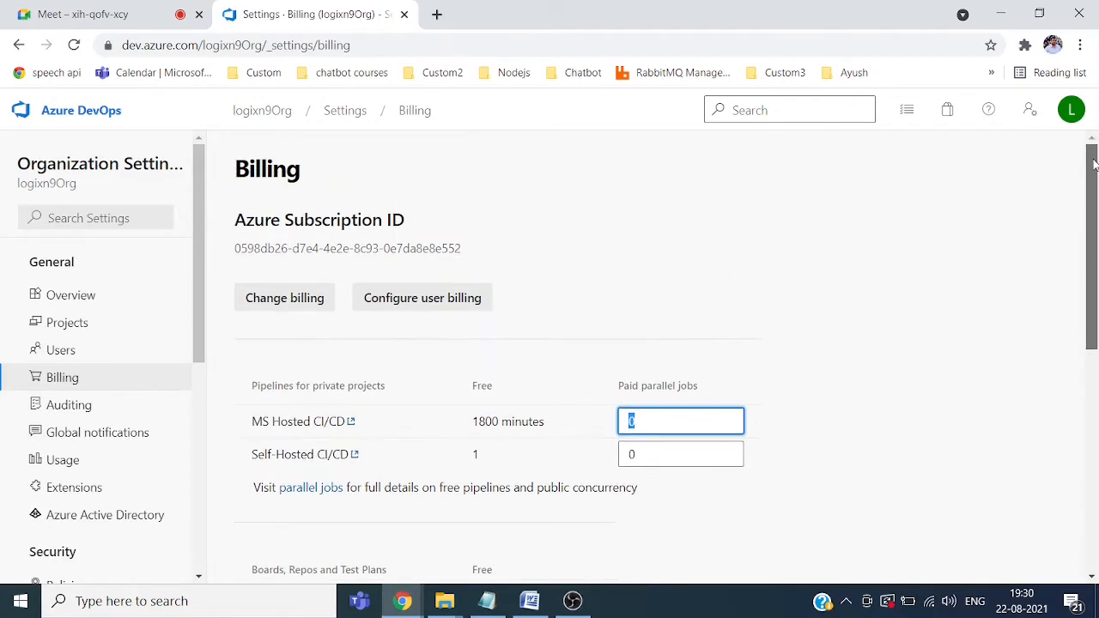
pyautogui.click(260, 114)
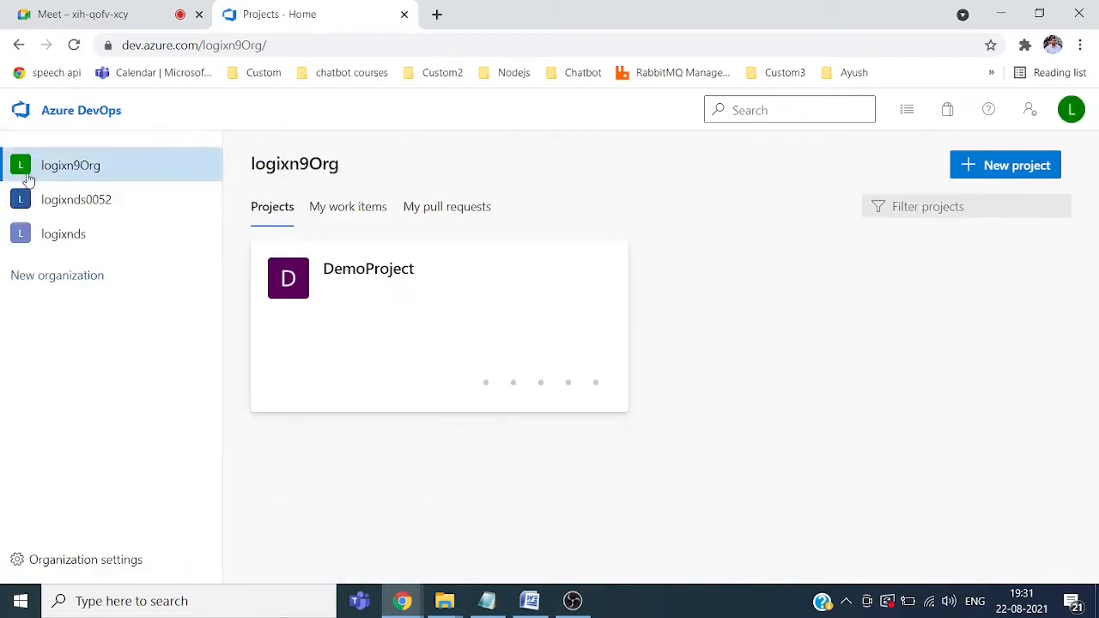
# Step: Switch to logixnds0052 and view its Billing settings, which show billing not set up
pyautogui.click(90, 206)
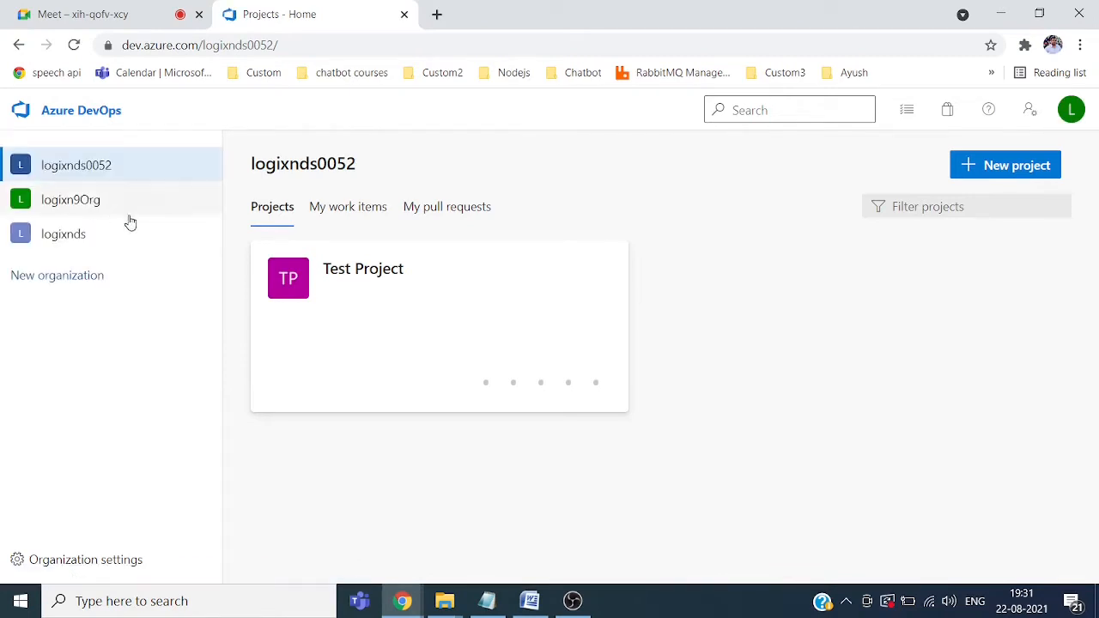
pyautogui.click(91, 569)
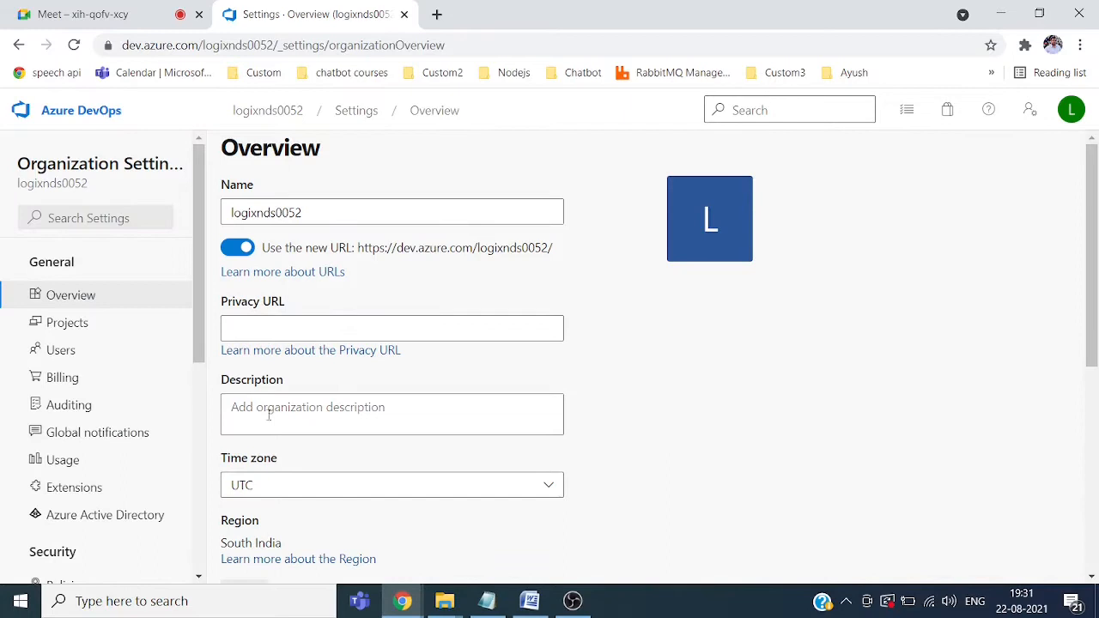
pyautogui.click(63, 379)
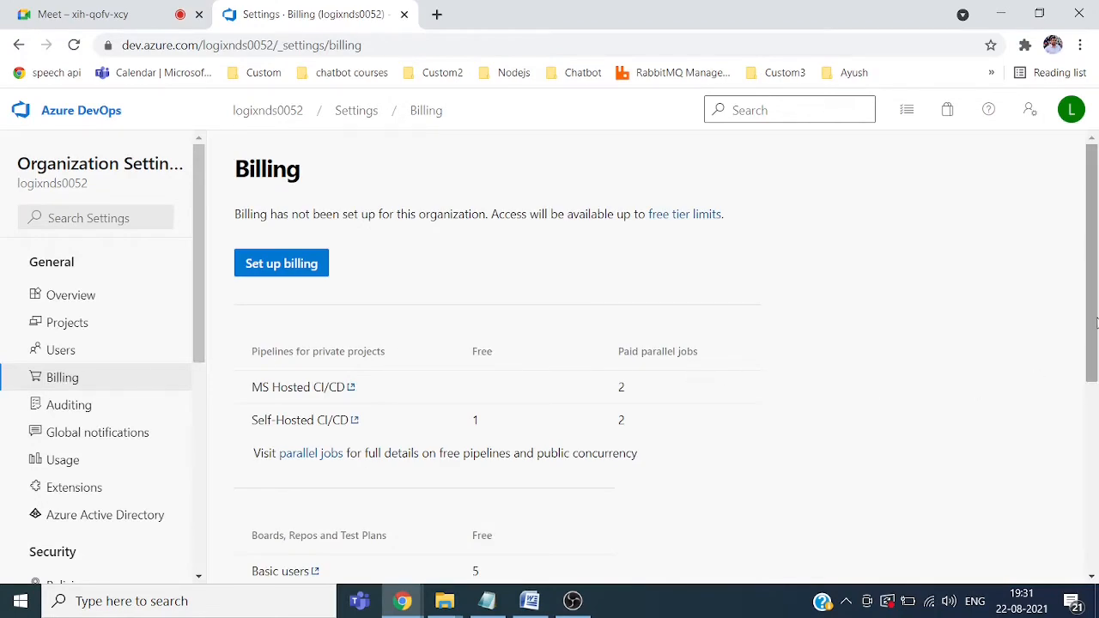
pyautogui.moveTo(1096, 323); pyautogui.dragTo(1096, 397)
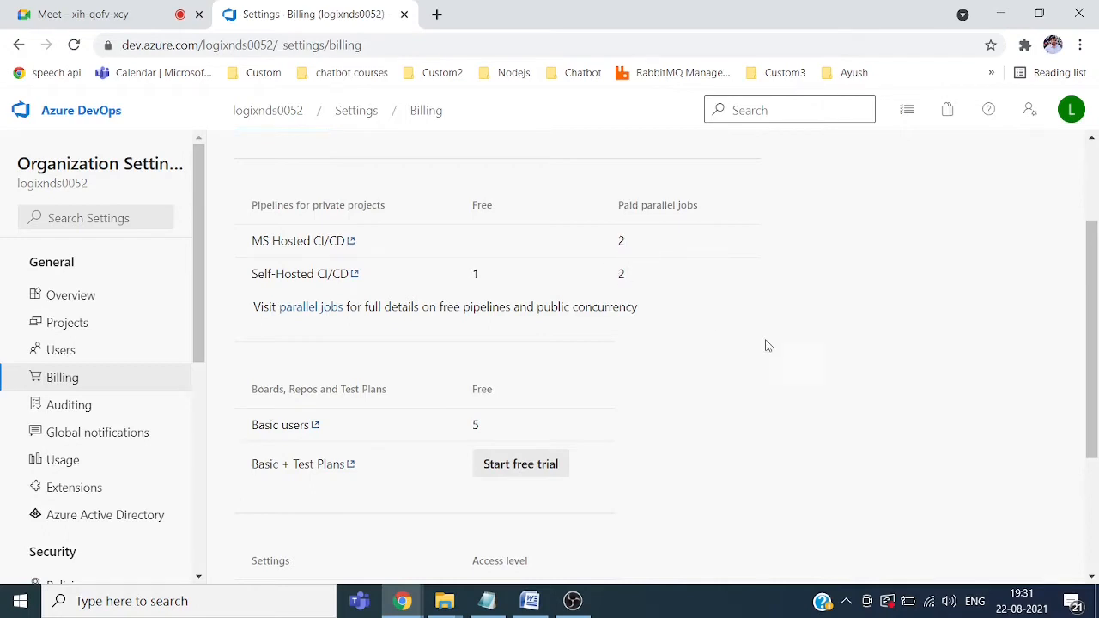
pyautogui.moveTo(1093, 362); pyautogui.dragTo(1094, 200)
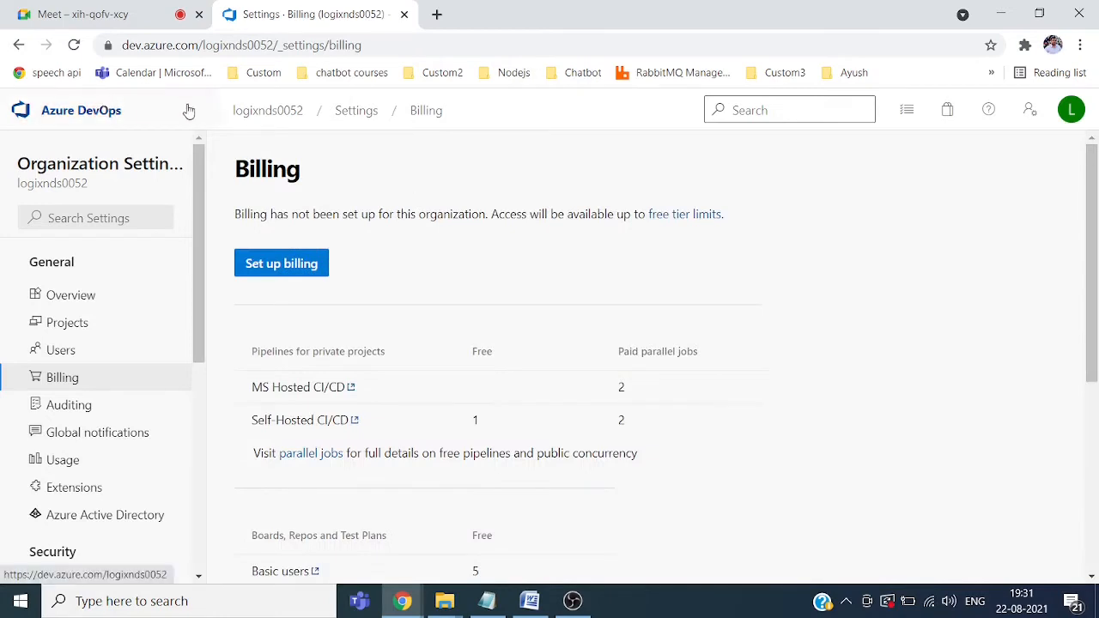
# Step: Start a new project in logixnds0052 named 'Demo Project'
pyautogui.click(269, 111)
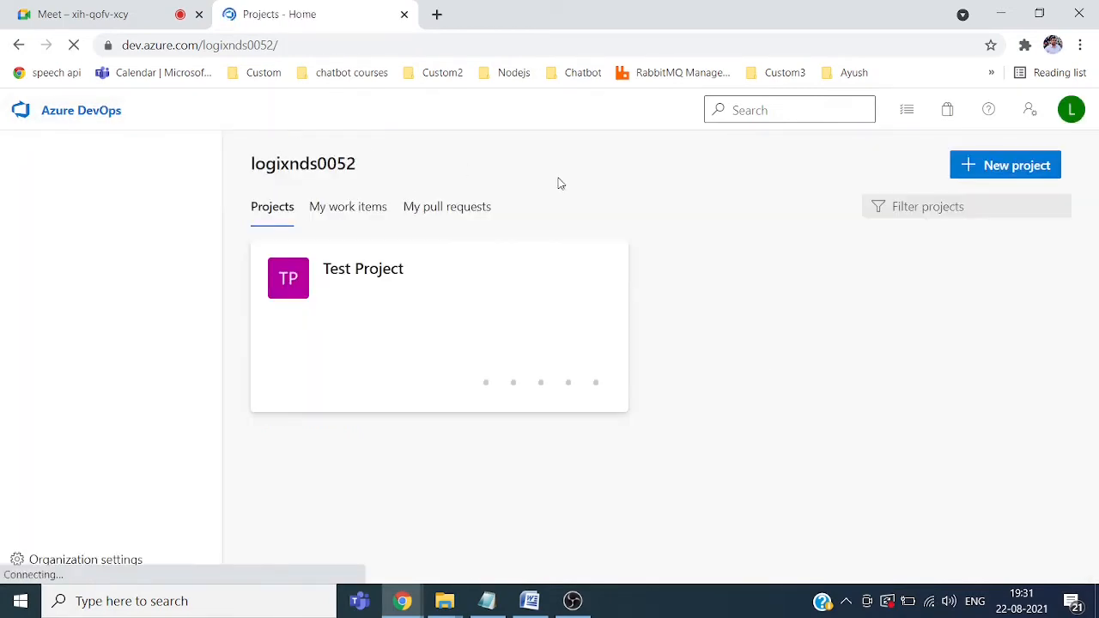
pyautogui.click(1027, 168)
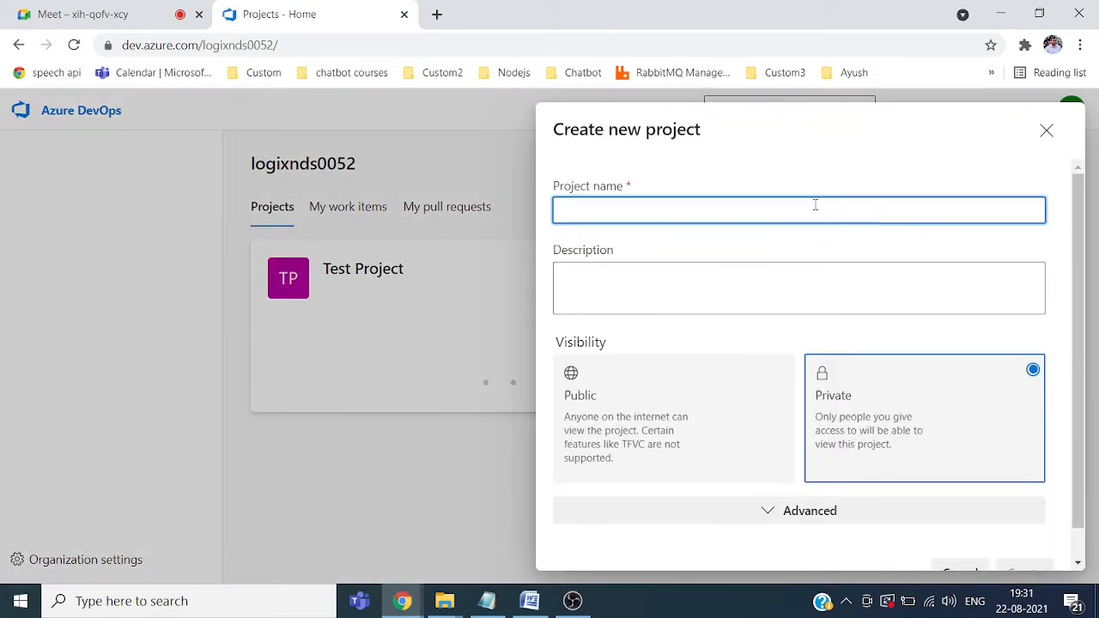
pyautogui.write('Demo')
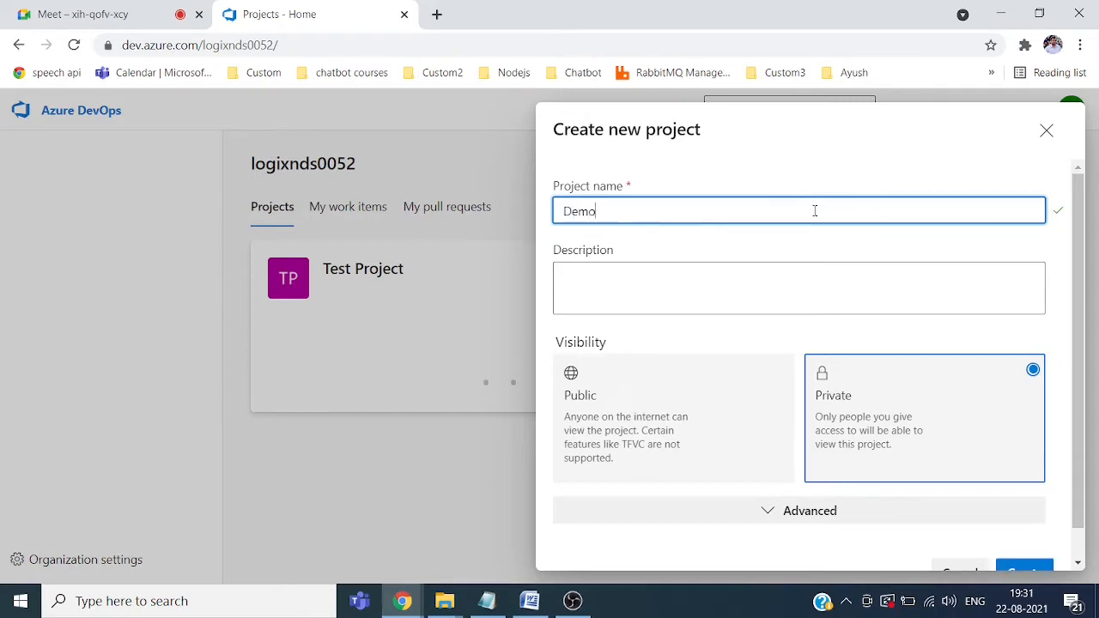
pyautogui.write(' Project')
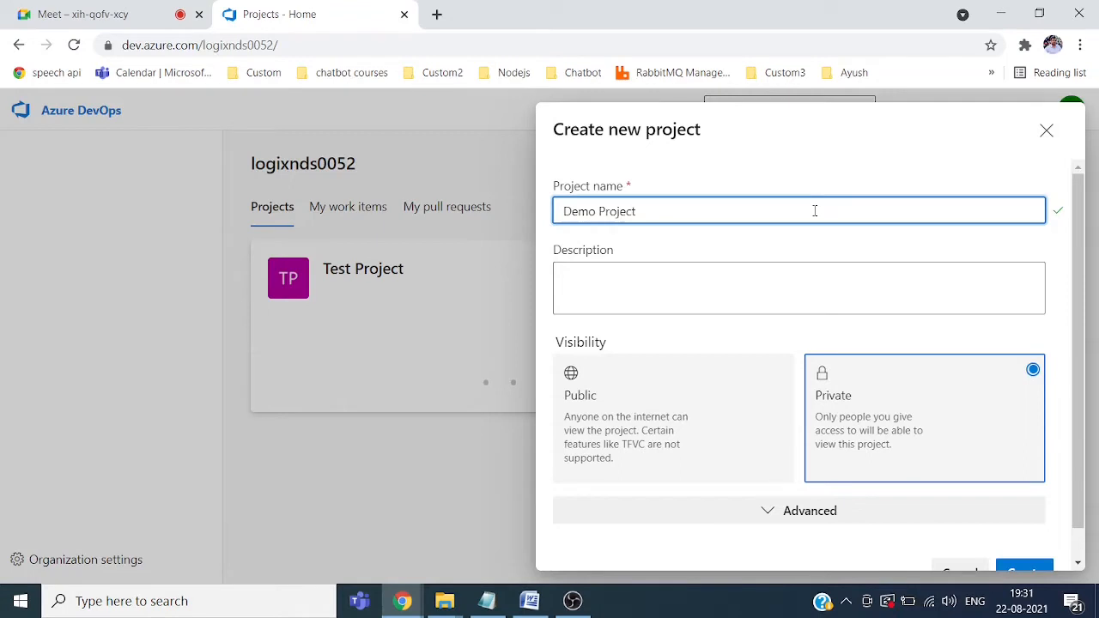
pyautogui.click(748, 309)
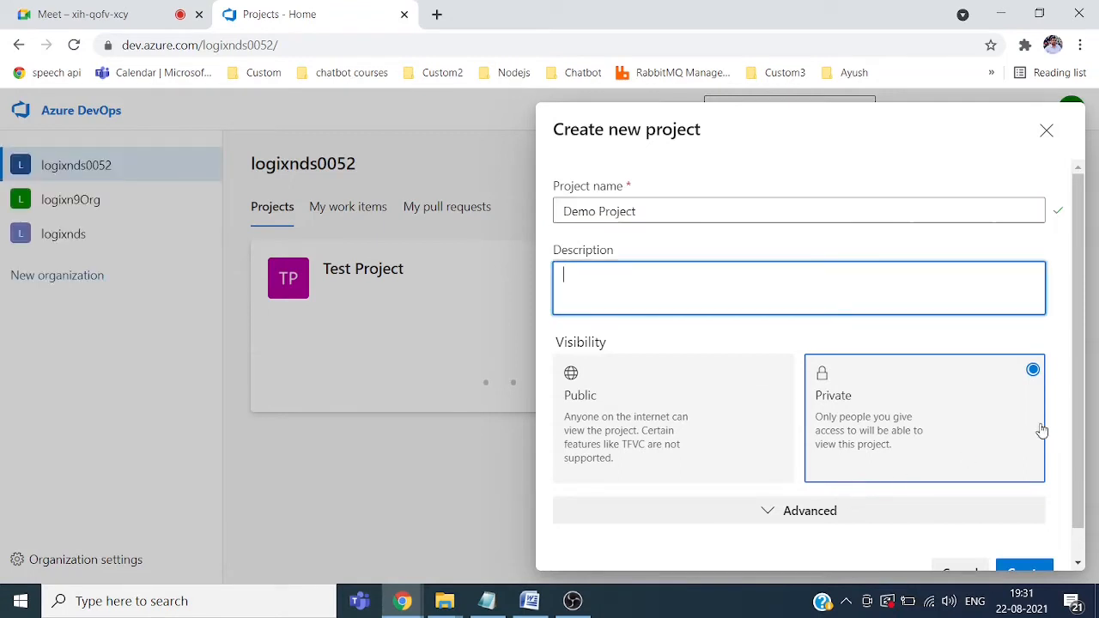
# Step: Under Advanced options, keep Git version control and the Basic work item process
pyautogui.scroll(-1, 1084, 432)
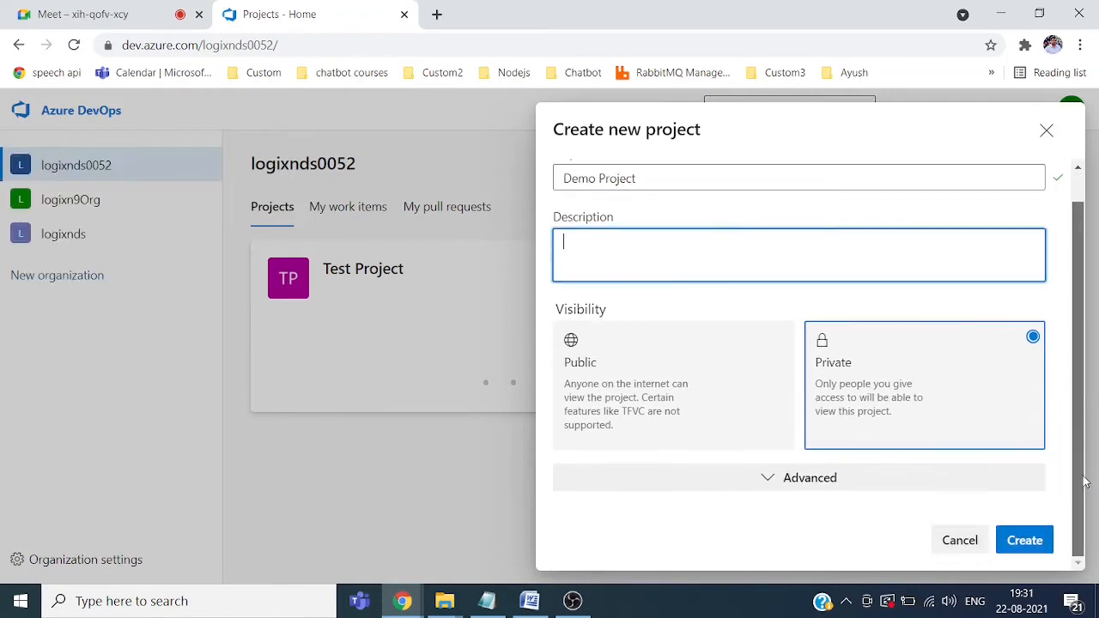
pyautogui.click(841, 479)
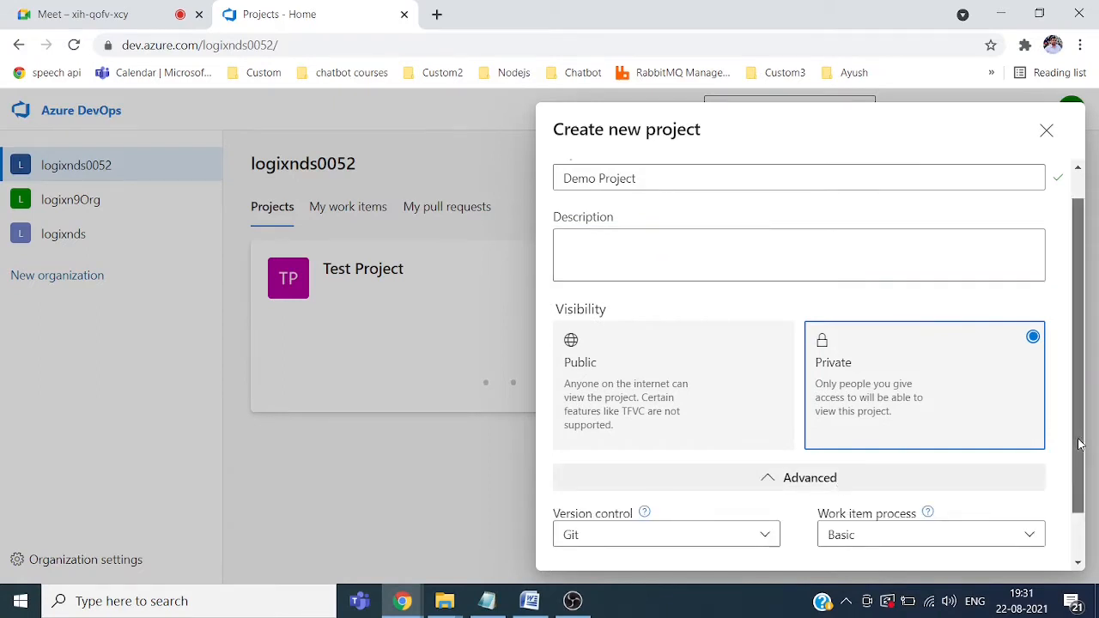
pyautogui.scroll(1, 1077, 399)
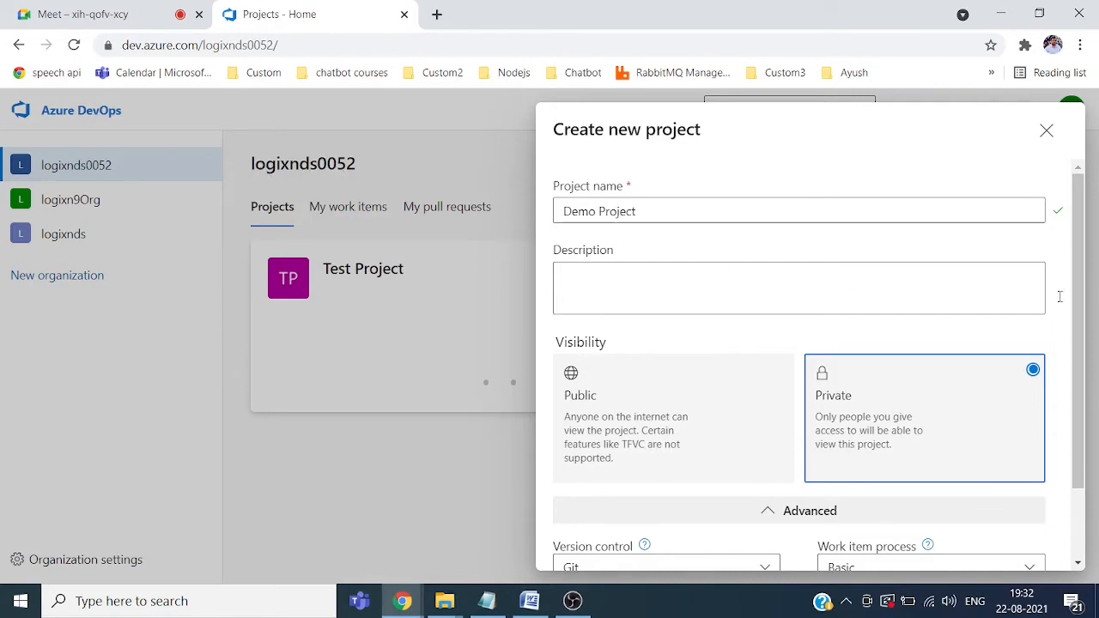
pyautogui.scroll(-1, 1083, 349)
pyautogui.scroll(-1, 1083, 349)
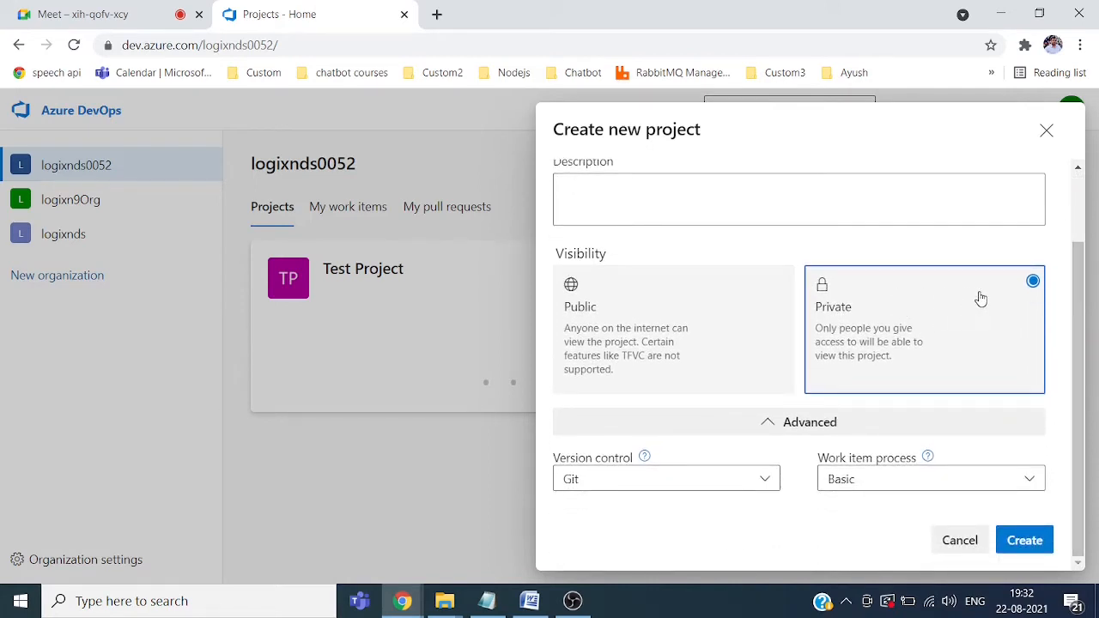
pyautogui.click(770, 486)
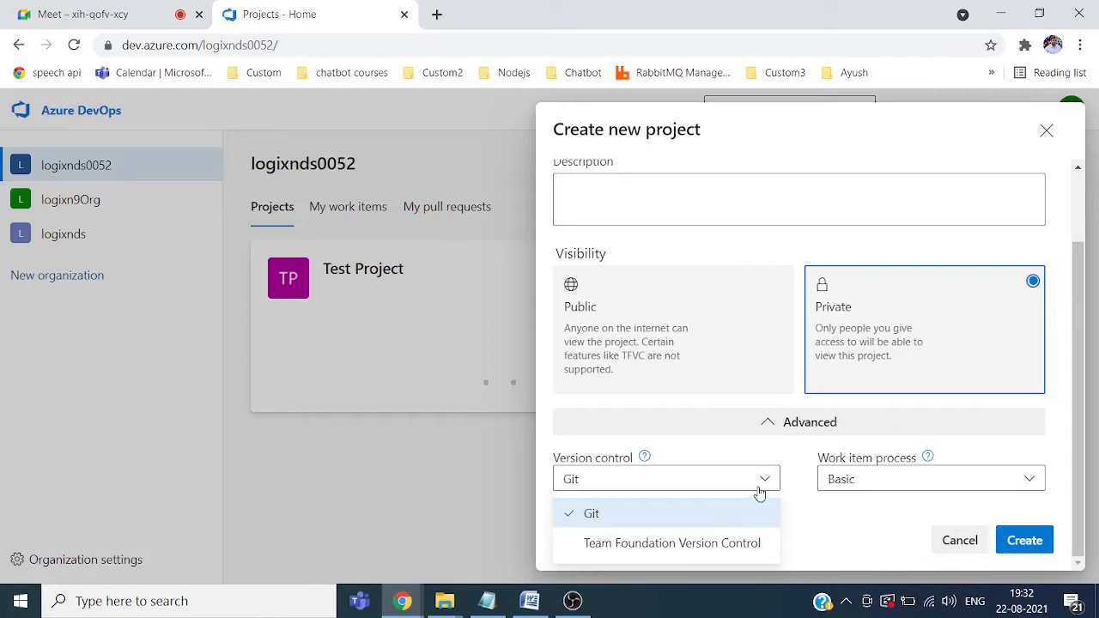
pyautogui.click(770, 483)
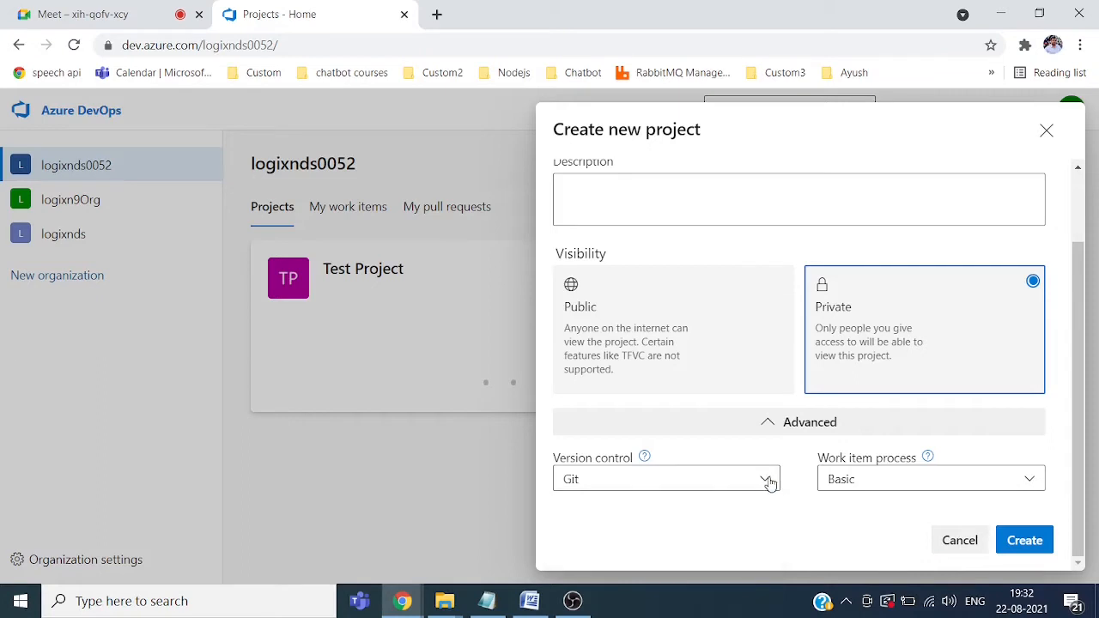
pyautogui.click(1036, 484)
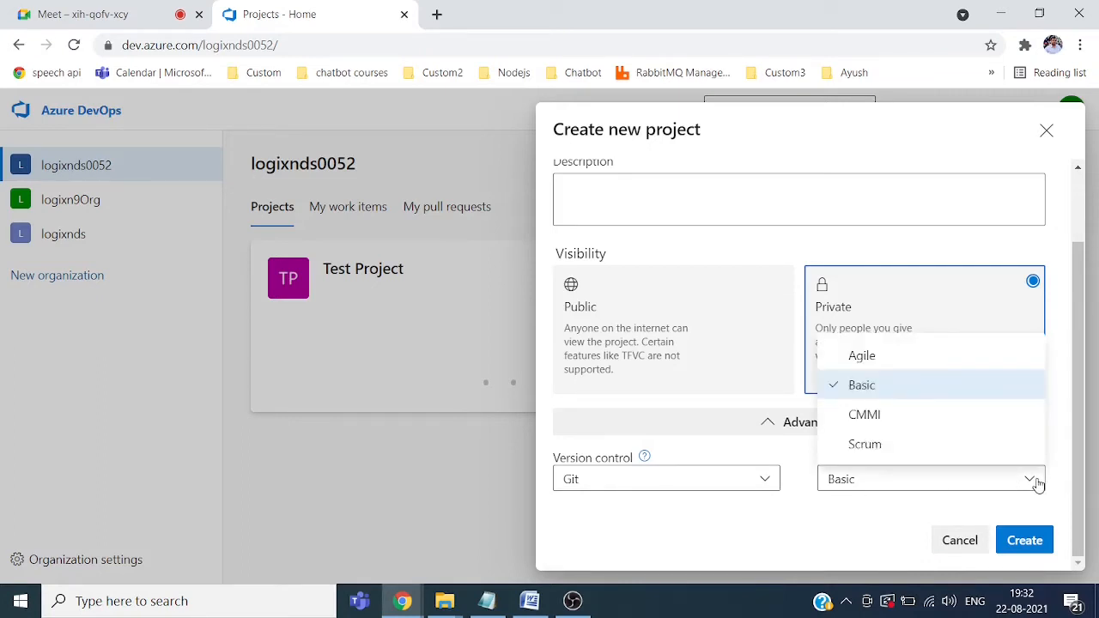
pyautogui.click(868, 386)
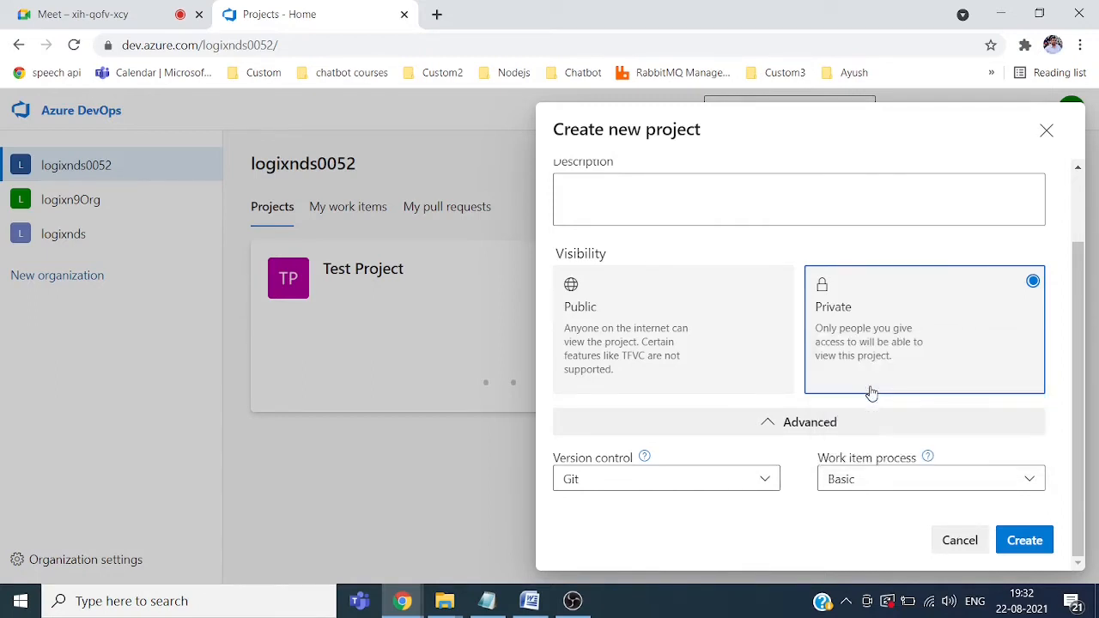
# Step: Create Demo Project and launch Visual Studio 2019
pyautogui.click(1034, 541)
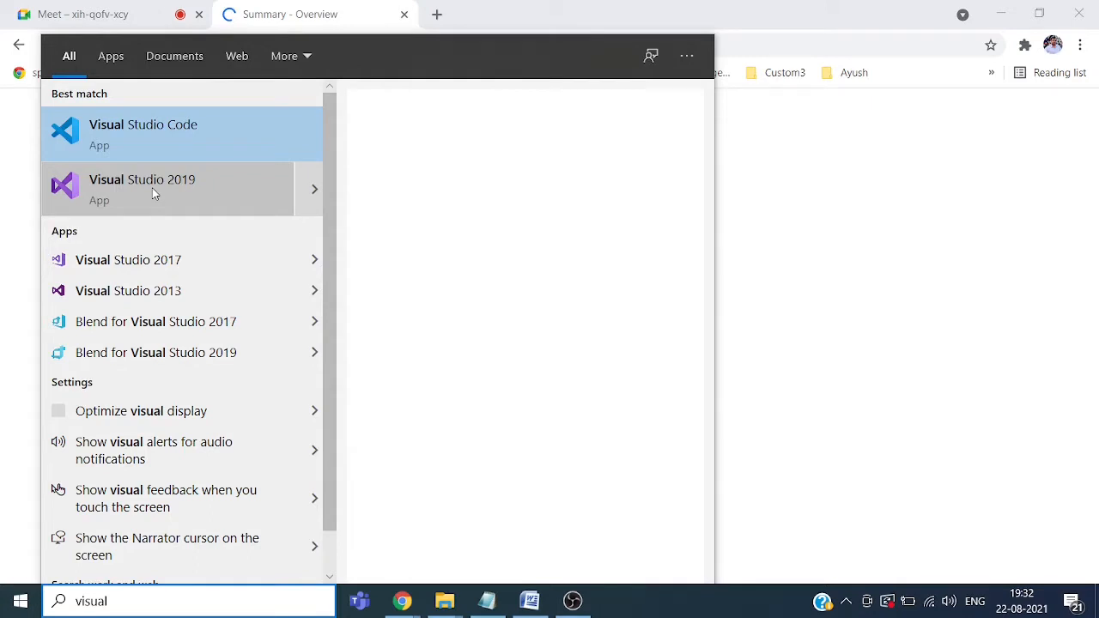
pyautogui.click(154, 194)
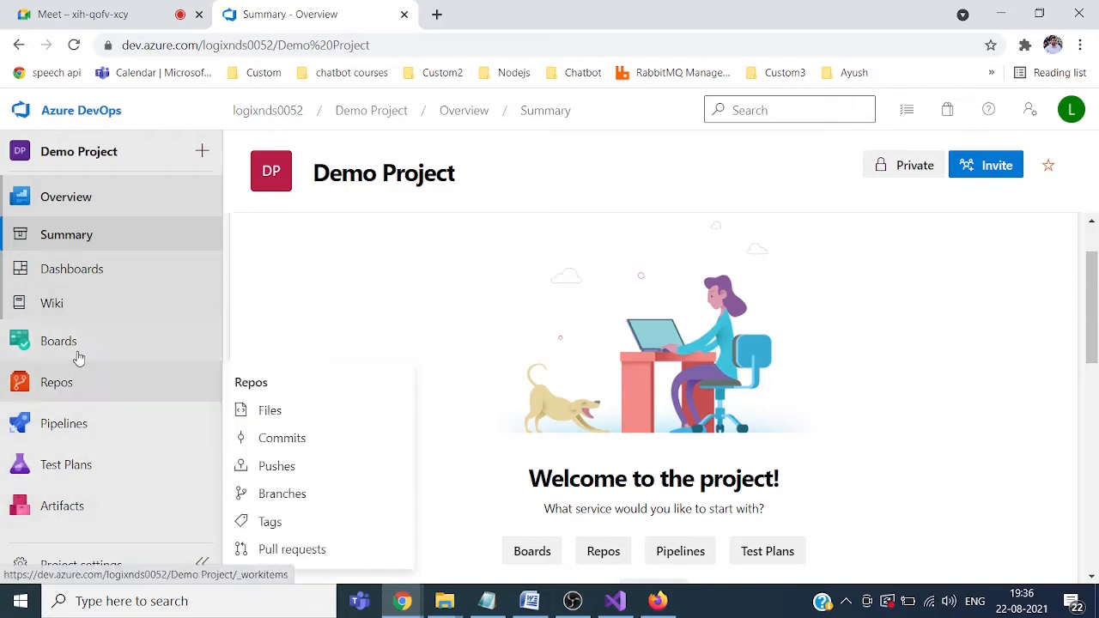
# Step: Go through Repos to Boards and open Demo Project Team's empty Issues board
pyautogui.moveTo(71, 407)
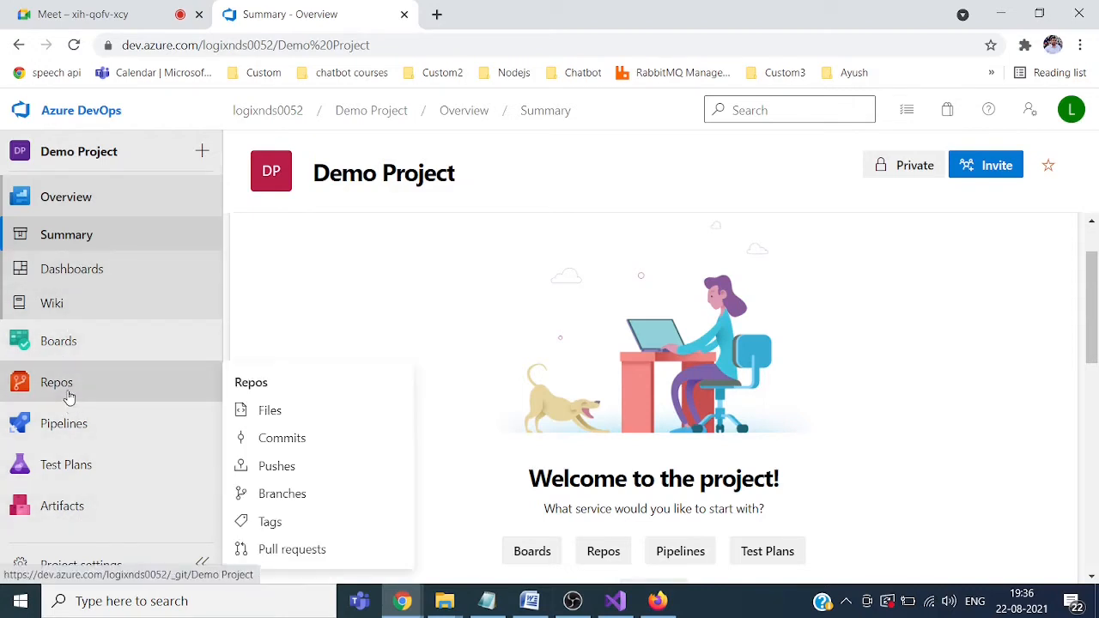
pyautogui.click(69, 386)
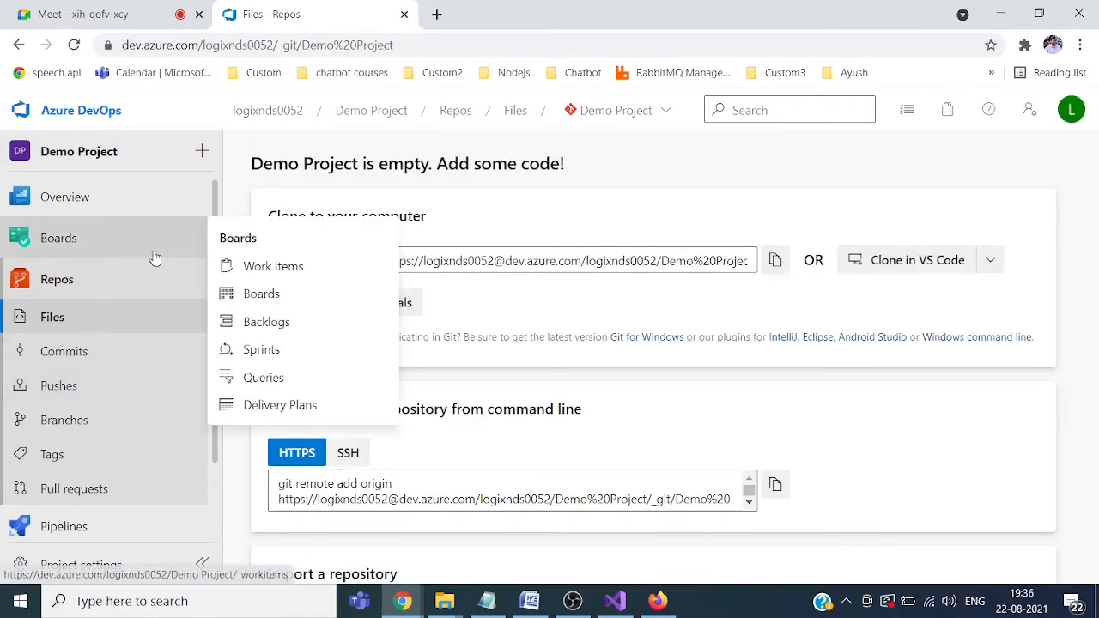
pyautogui.click(50, 239)
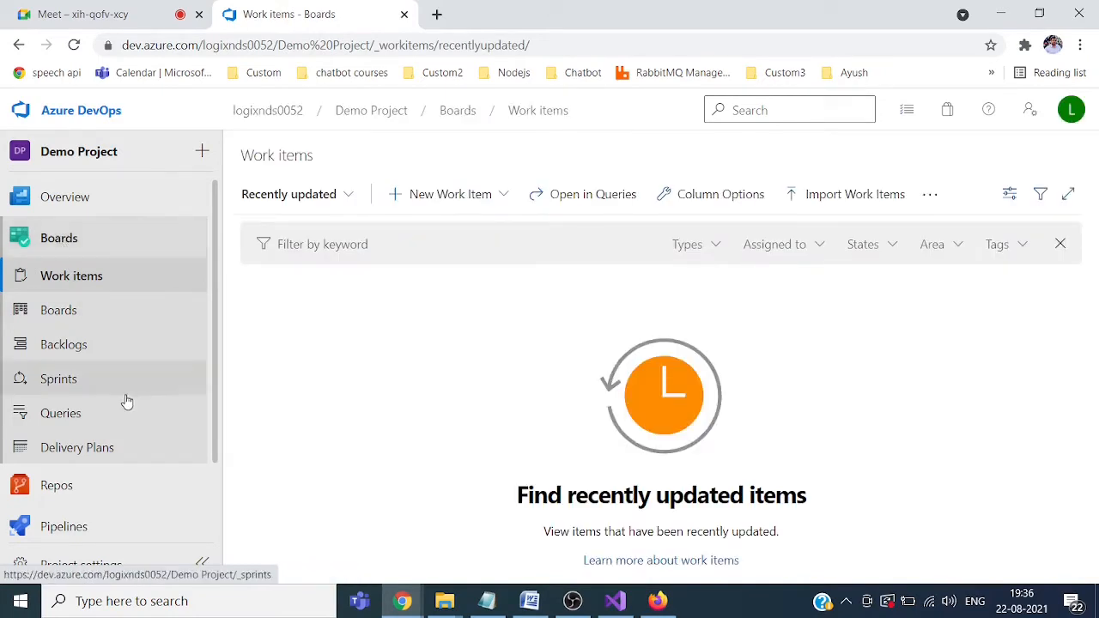
pyautogui.click(67, 314)
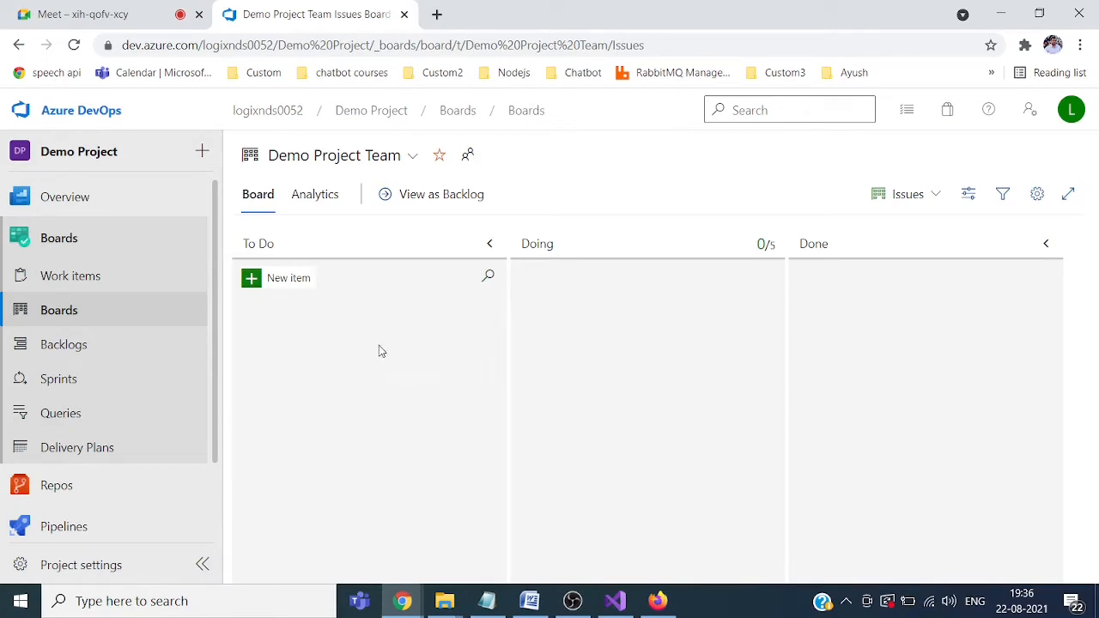
# Step: Add 'Login functionality' as work item 7 in To Do and assign it to the signed-in account
pyautogui.click(289, 283)
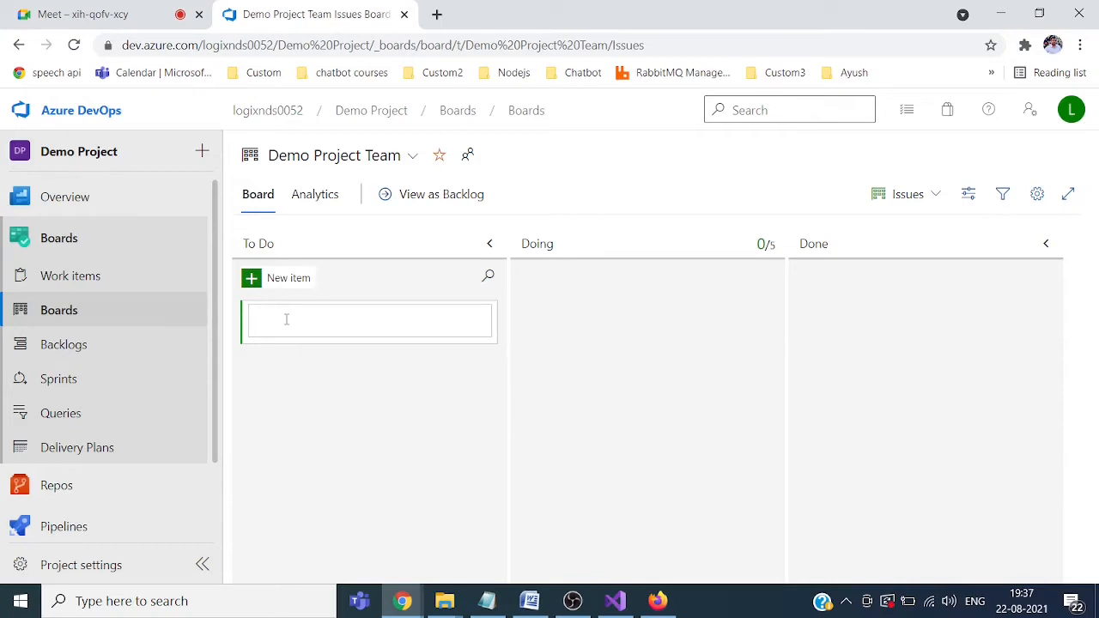
pyautogui.write('Log')
pyautogui.write('in functioa')
pyautogui.write('ona')
pyautogui.press('Return')
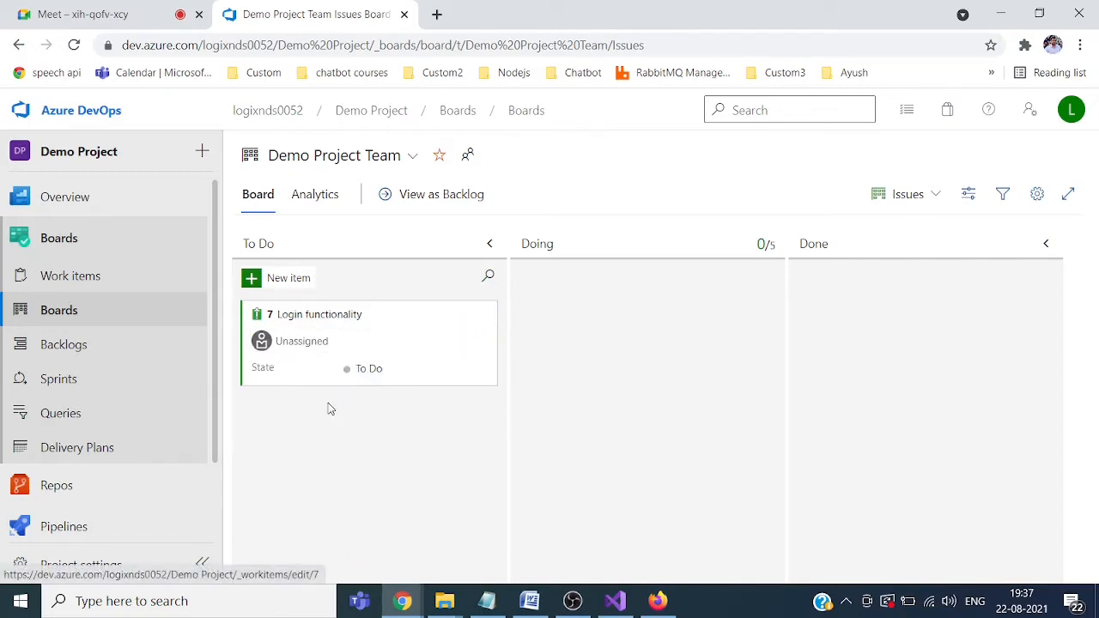
pyautogui.click(306, 341)
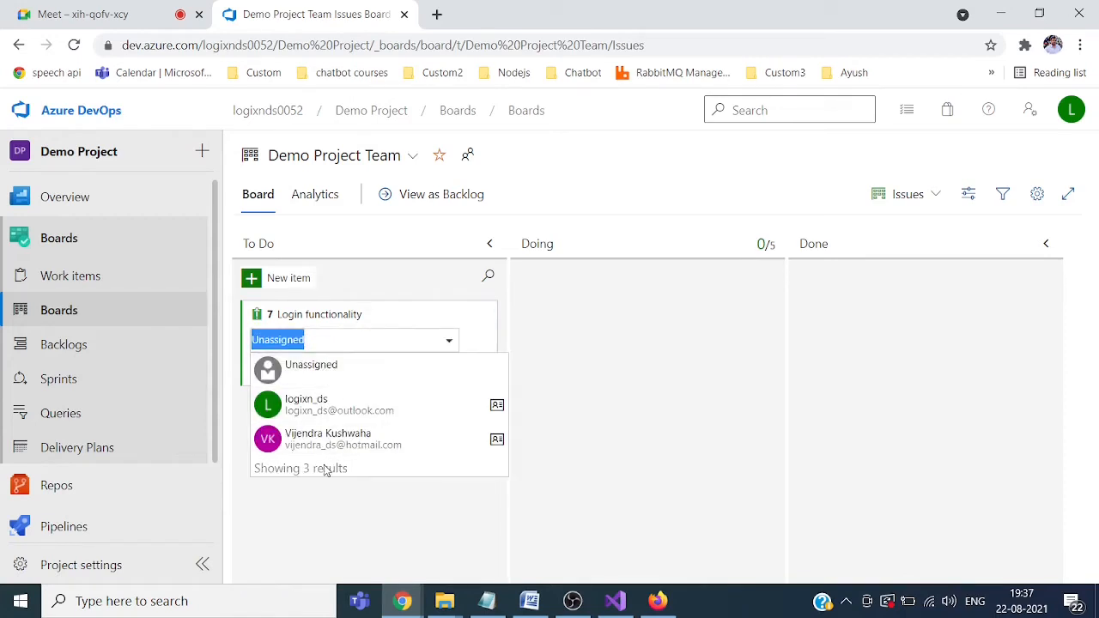
pyautogui.click(328, 409)
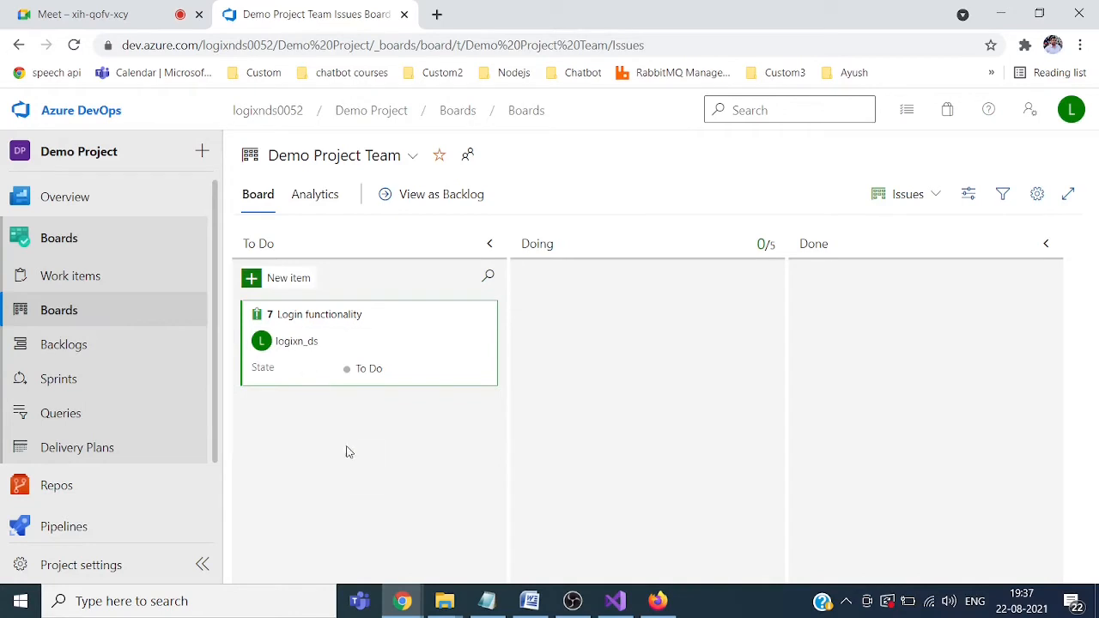
# Step: Open work item 7 and save it with the comment 'this is test comment', mentioning a teammate
pyautogui.click(317, 318)
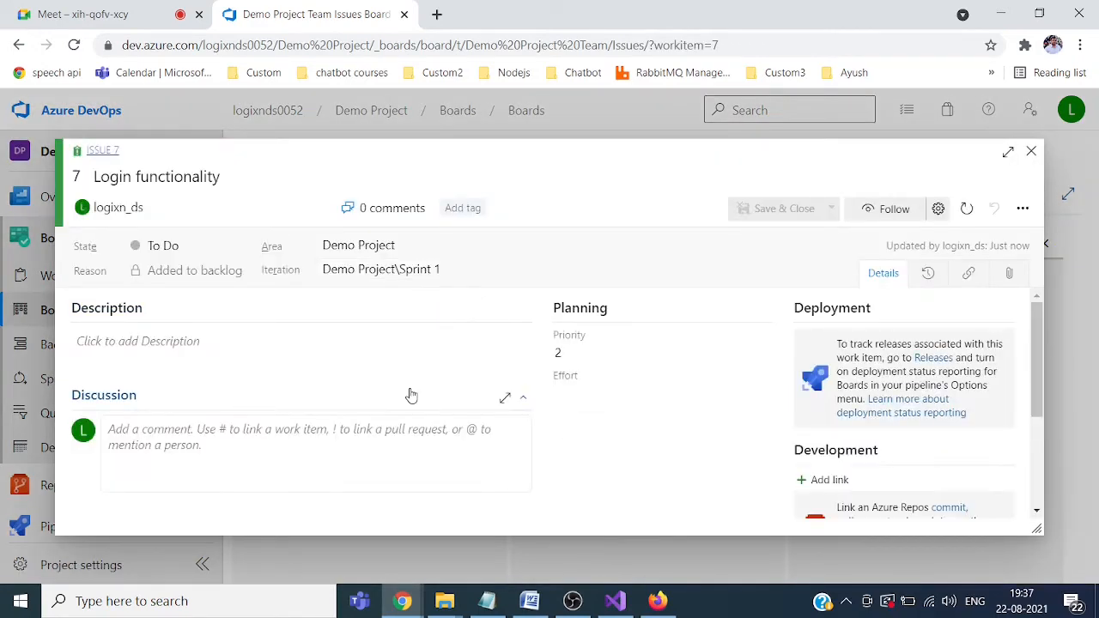
pyautogui.click(152, 426)
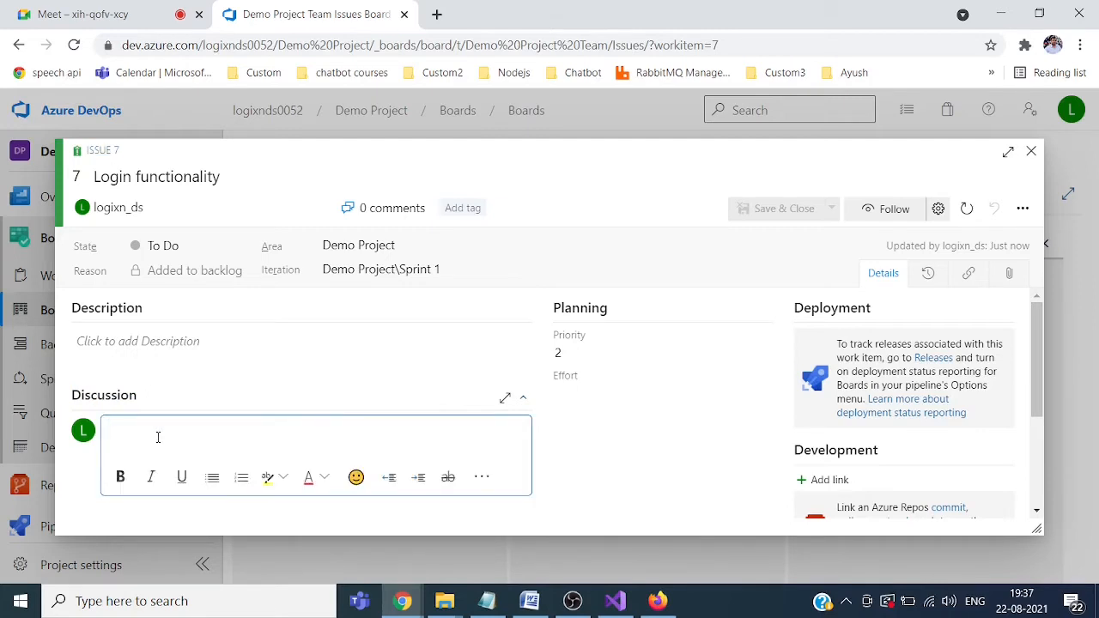
pyautogui.write('@')
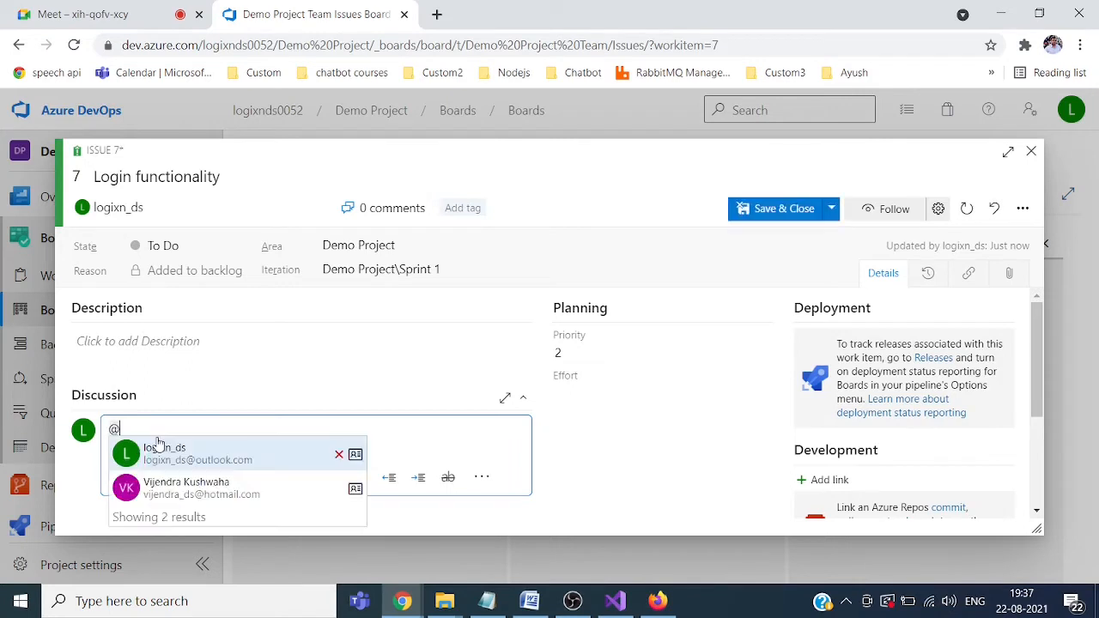
pyautogui.click(191, 488)
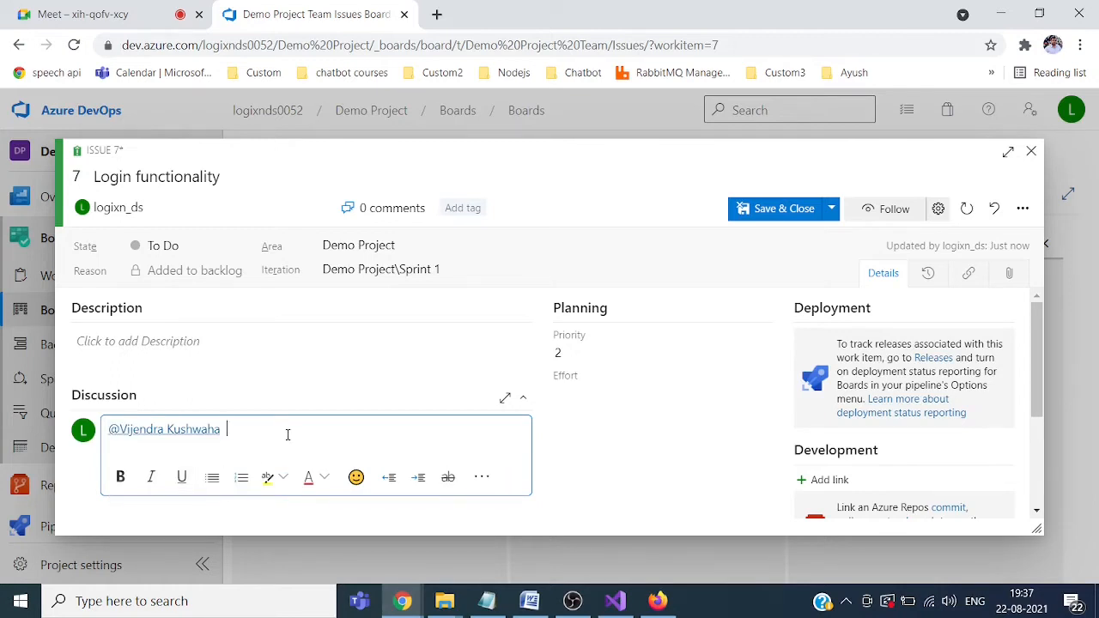
pyautogui.write('this is test comment')
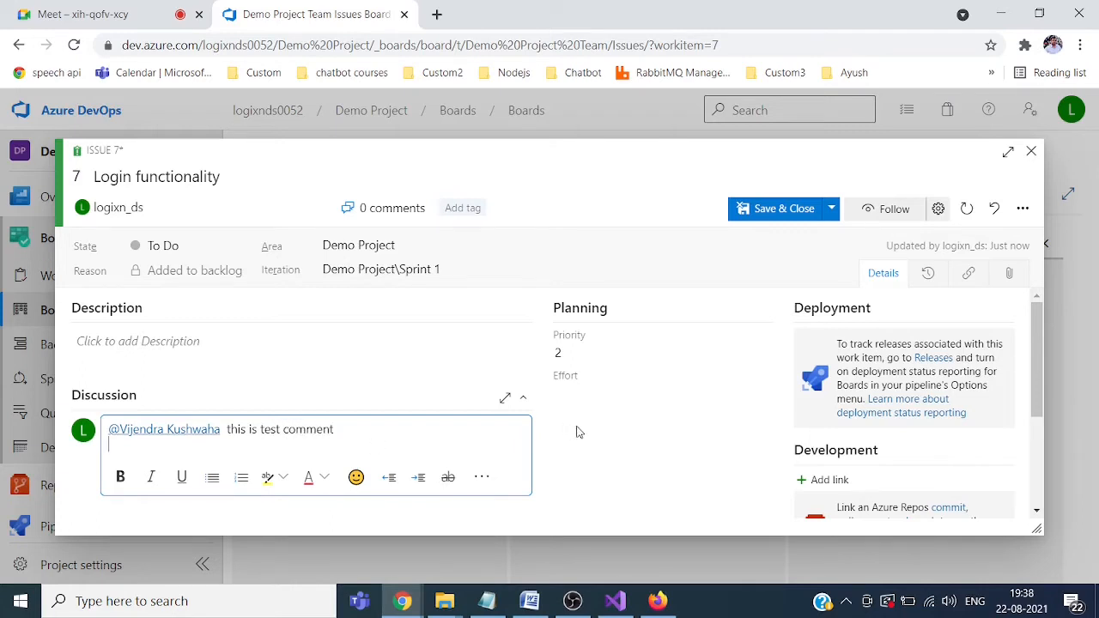
pyautogui.click(830, 211)
pyautogui.click(768, 233)
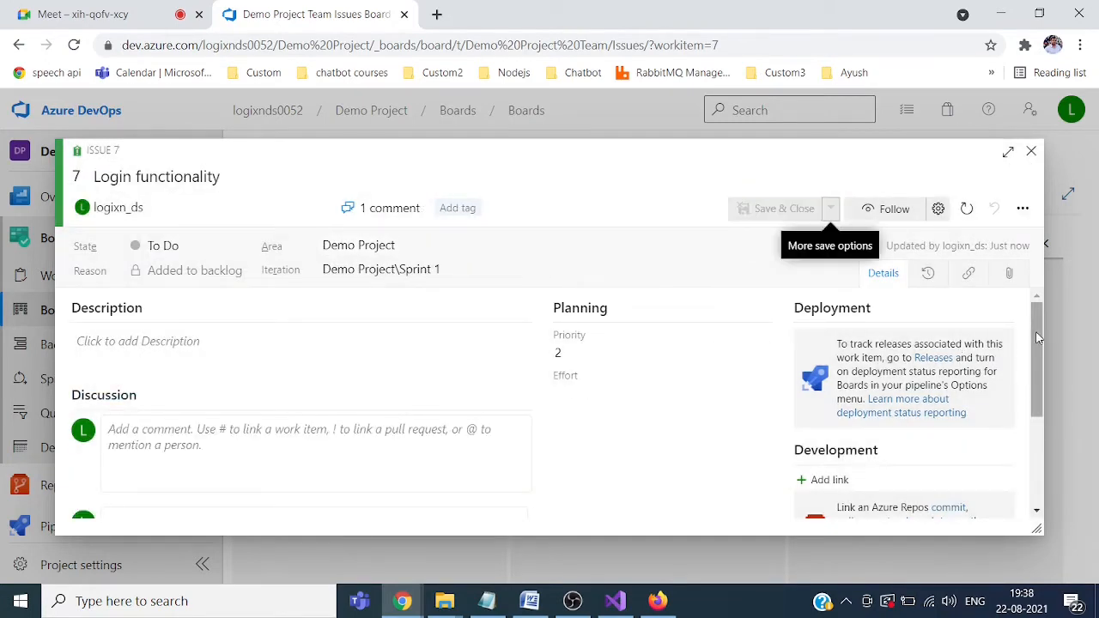
# Step: Scroll through the issue 7 details, then close them
pyautogui.moveTo(1037, 338); pyautogui.dragTo(1043, 438)
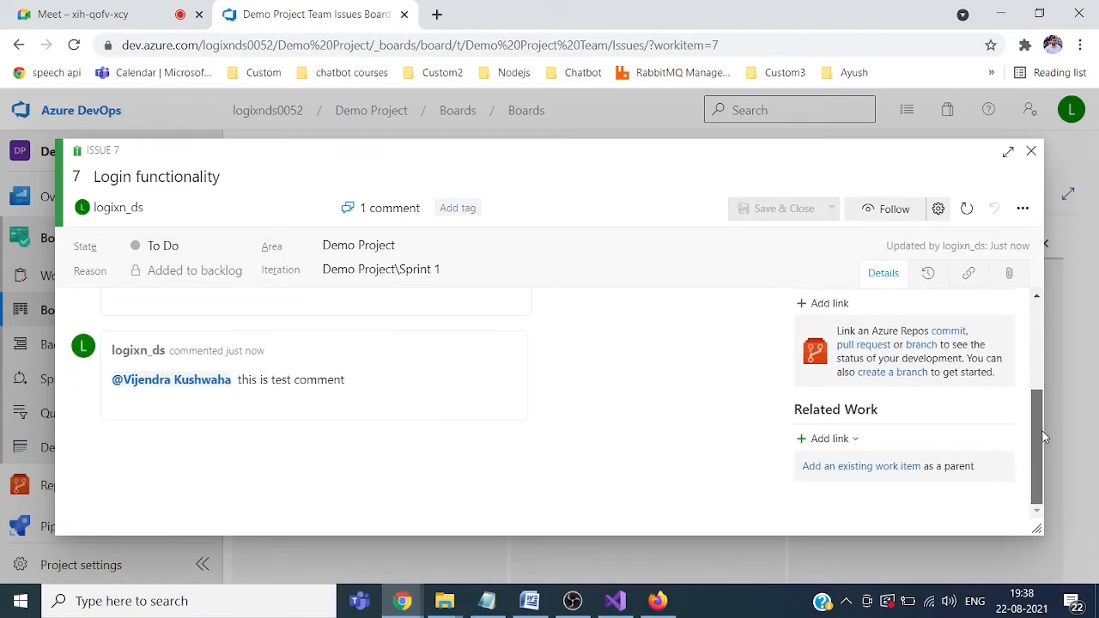
pyautogui.moveTo(1043, 438); pyautogui.dragTo(1032, 402)
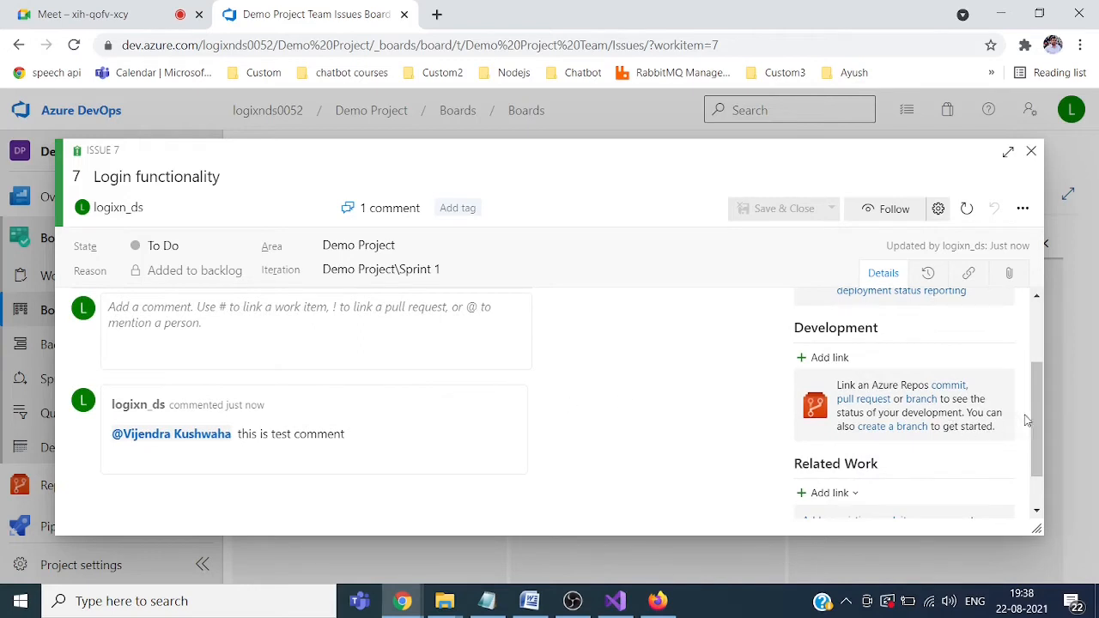
pyautogui.moveTo(1033, 413); pyautogui.dragTo(1034, 337)
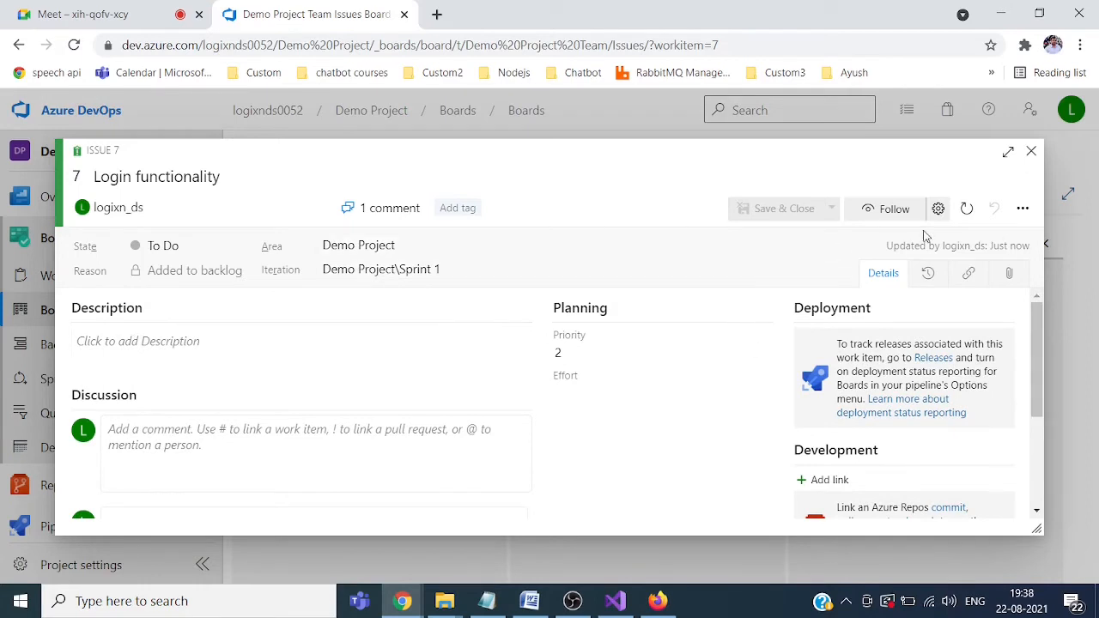
pyautogui.click(1032, 153)
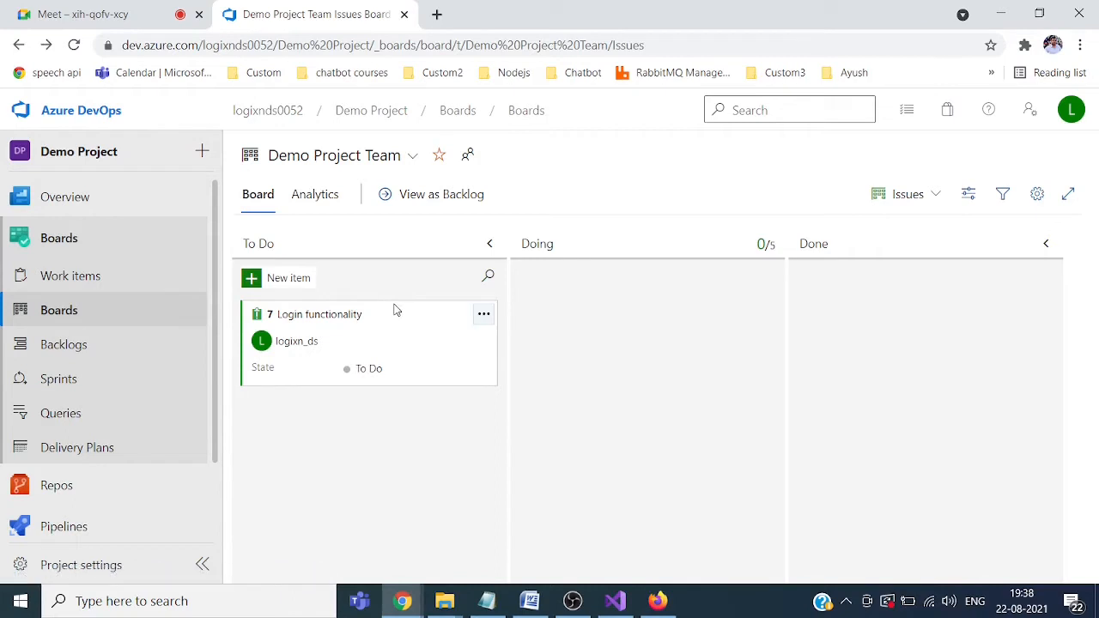
# Step: Move the Login functionality card from To Do into Doing, then on into Done
pyautogui.moveTo(389, 316); pyautogui.dragTo(648, 303)
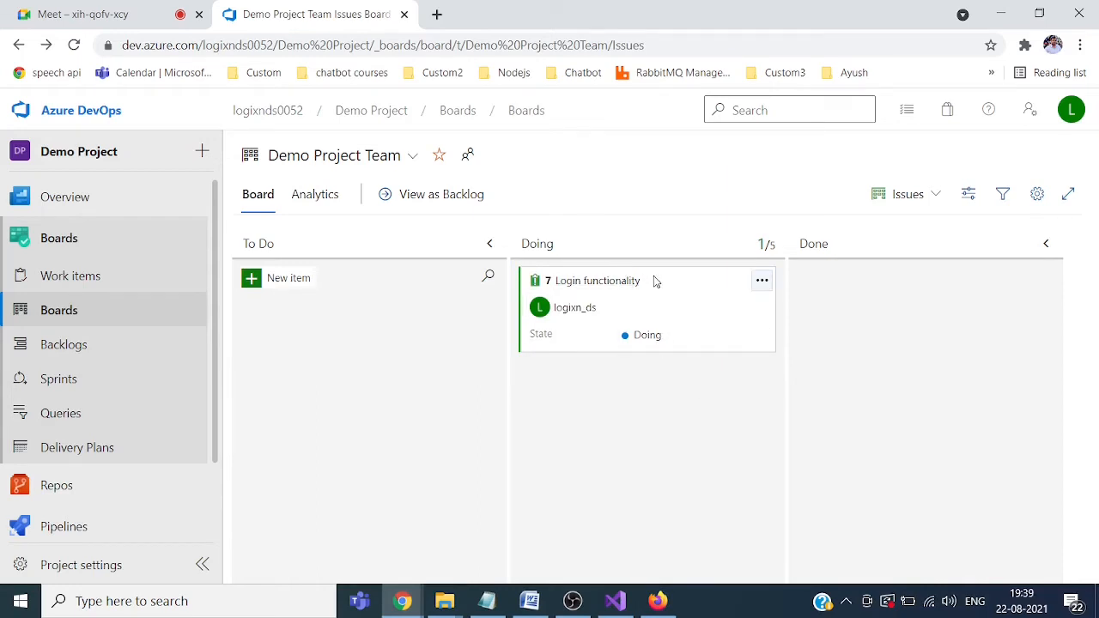
pyautogui.moveTo(654, 281); pyautogui.dragTo(918, 302)
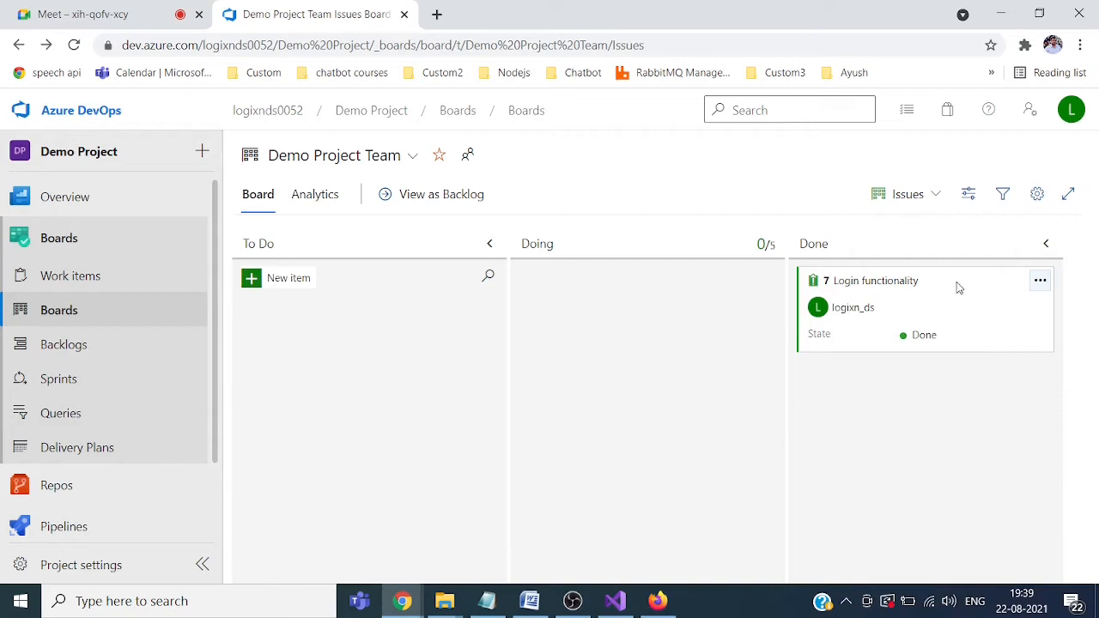
# Step: Switch the board to Epics and enter a new 'Membership module' epic in To Do
pyautogui.click(935, 196)
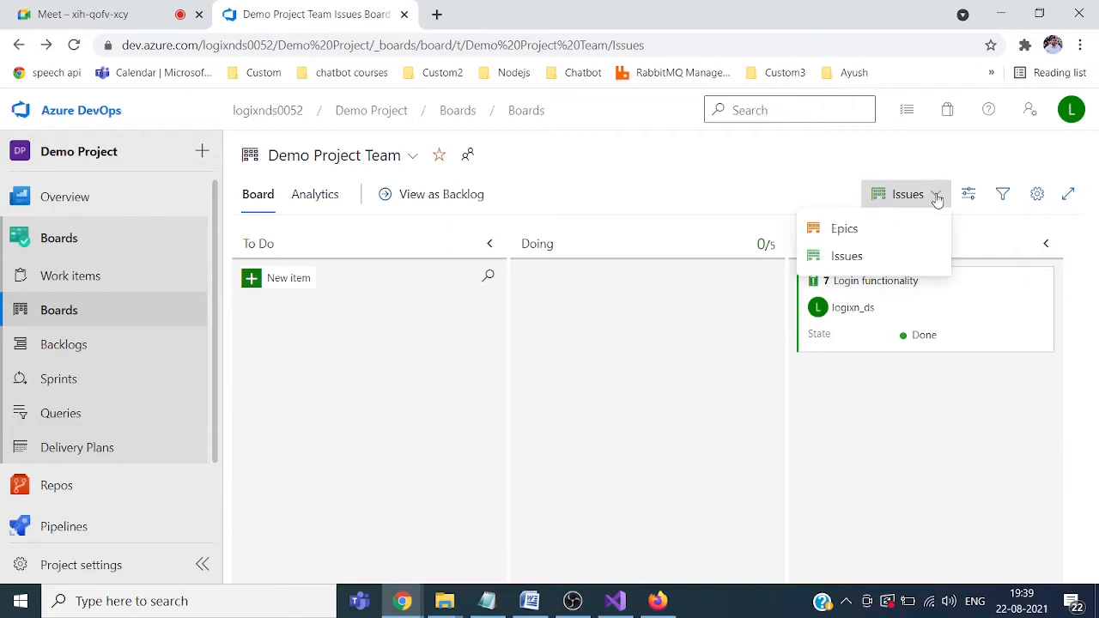
pyautogui.click(848, 228)
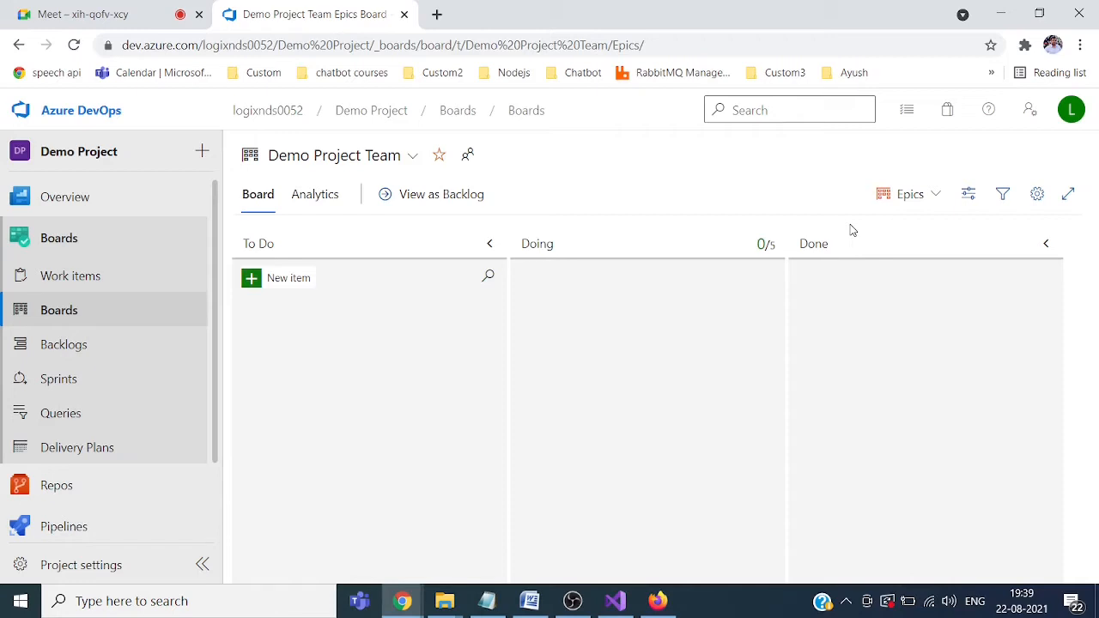
pyautogui.click(285, 280)
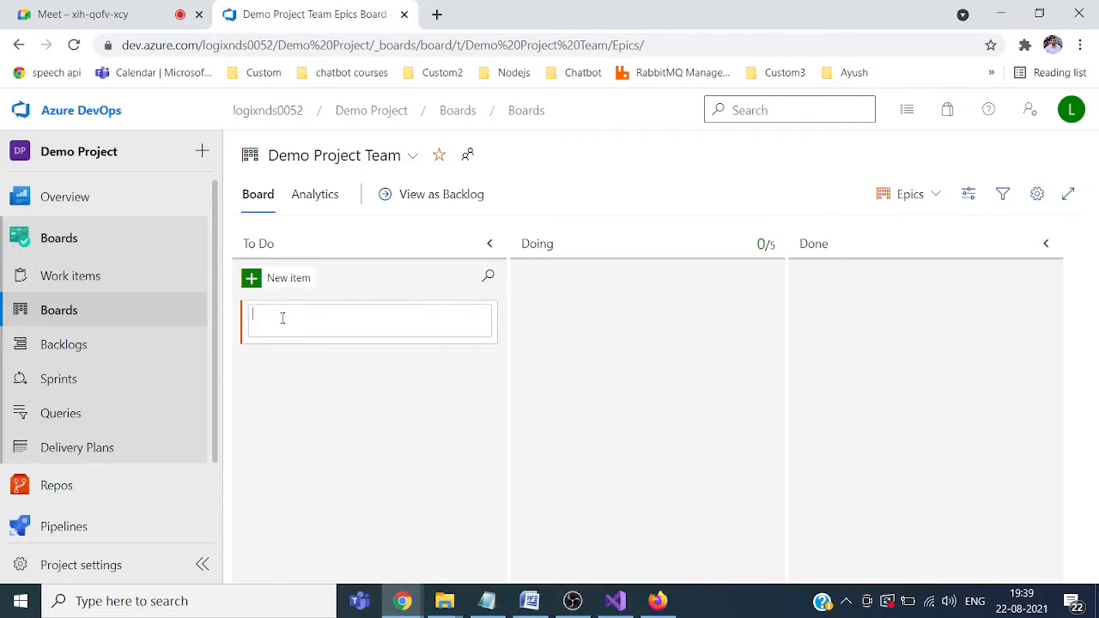
pyautogui.write('Membership module')
# Step: Save the Membership module epic and add its child issue 'Logout implementatio'
pyautogui.press('Return')
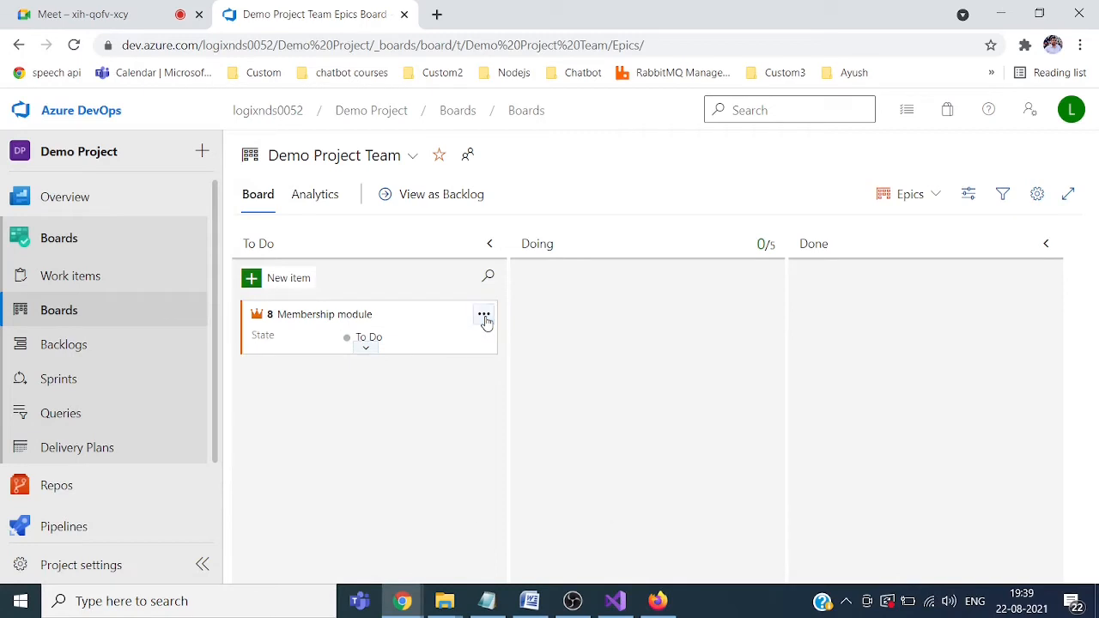
pyautogui.click(484, 317)
pyautogui.click(532, 423)
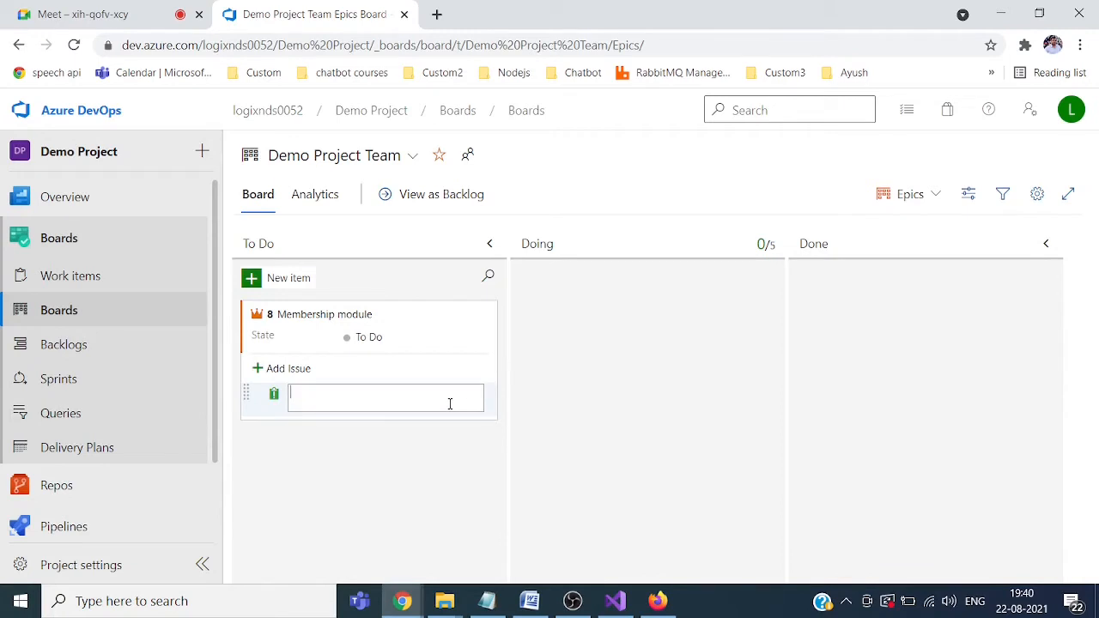
pyautogui.write('ogout implementatio')
pyautogui.press('Return')
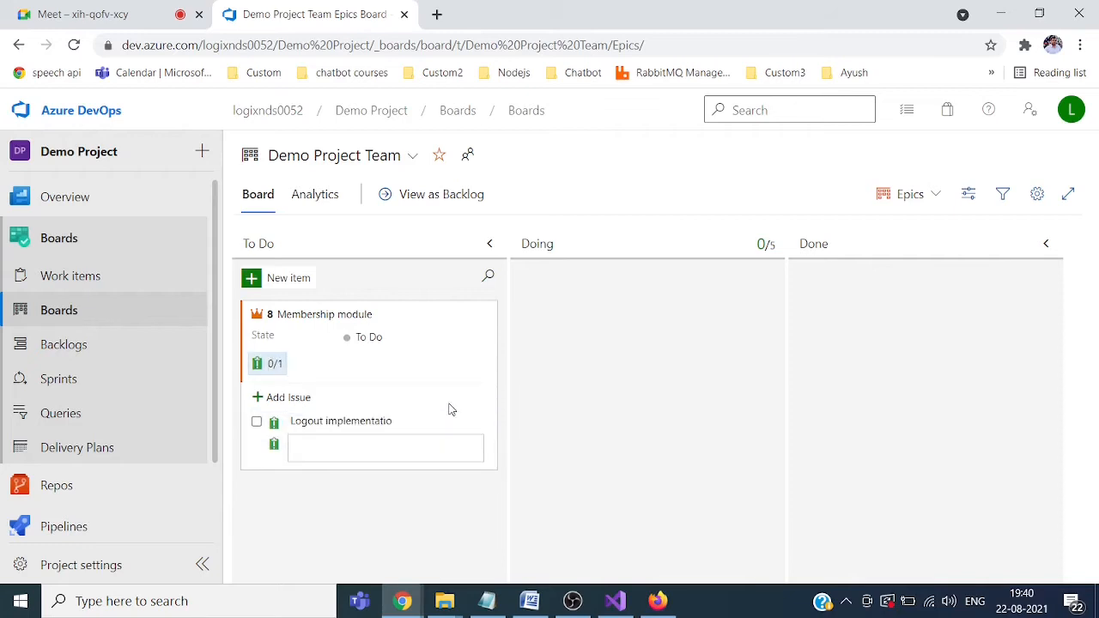
# Step: Add a second child issue, 'Registration implementation', to the Membership module epic
pyautogui.write('Registrea')
pyautogui.press('BackSpace')
pyautogui.write('ation')
pyautogui.write('implementation')
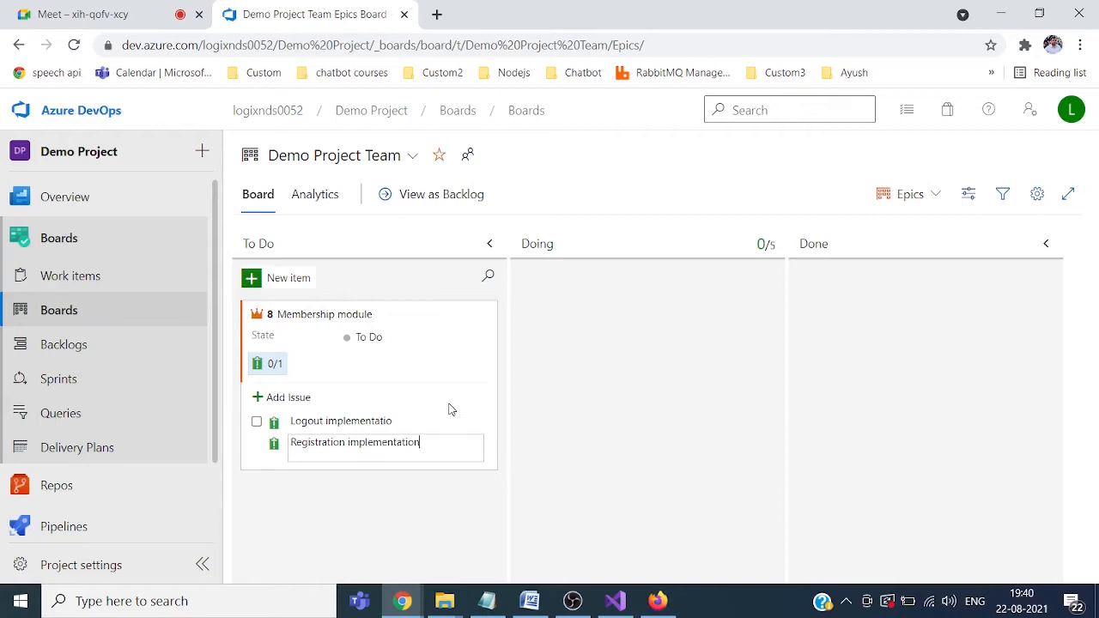
pyautogui.press('Return')
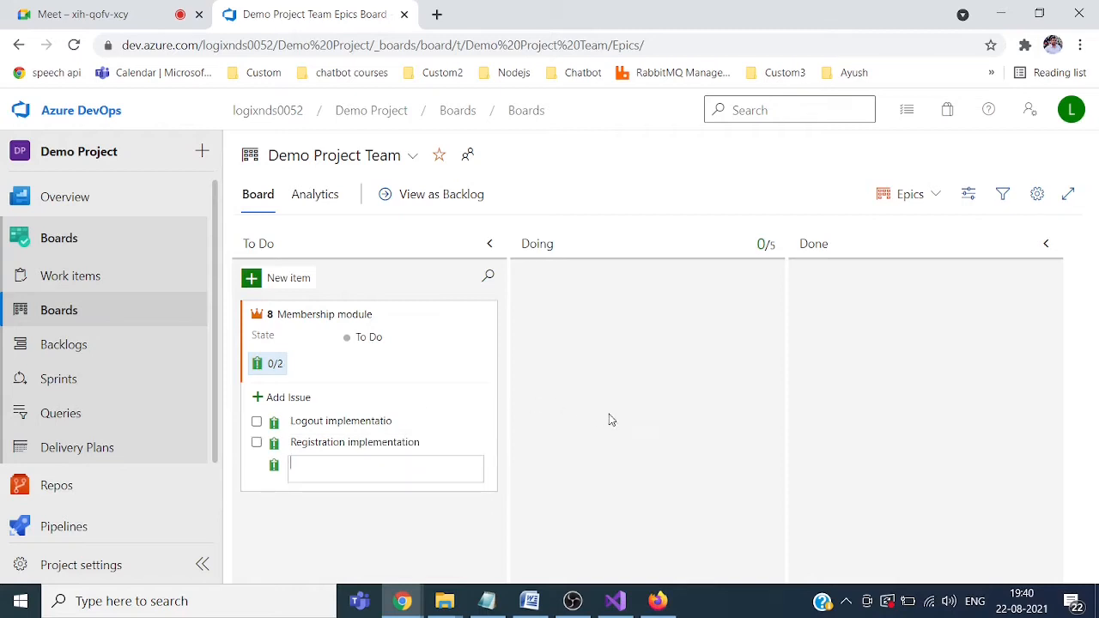
pyautogui.click(615, 418)
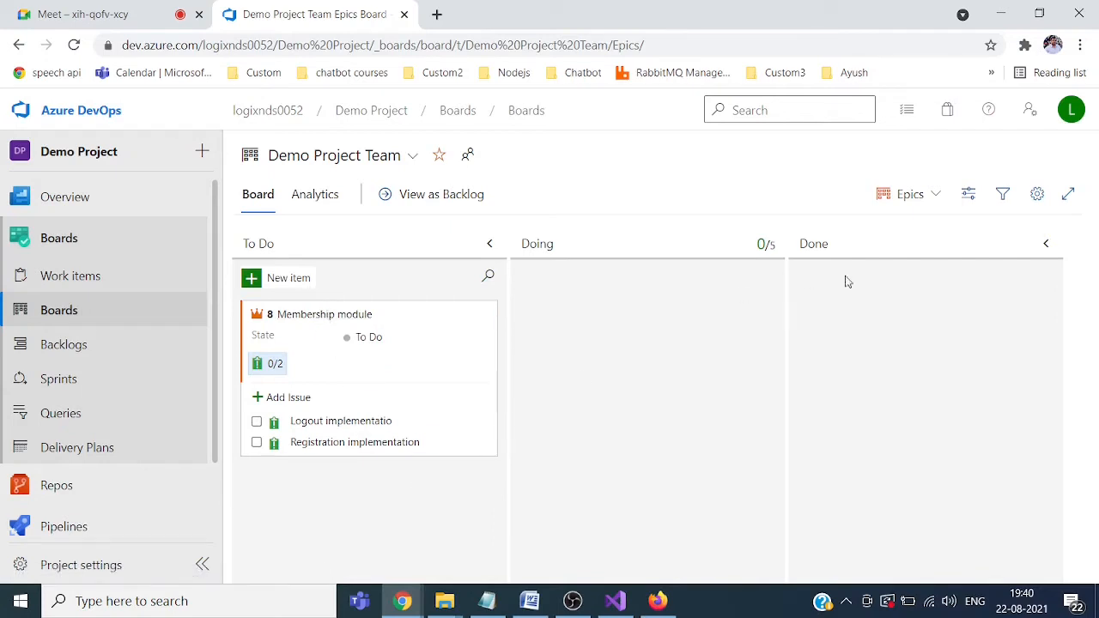
pyautogui.click(937, 197)
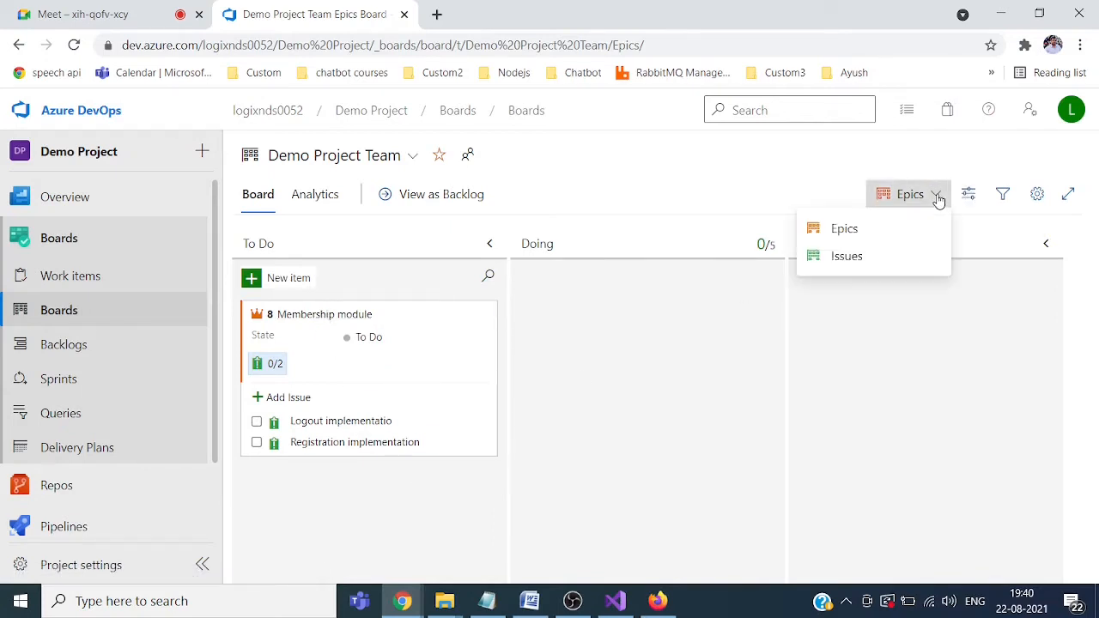
# Step: Switch back to Issues and give issue 9 tasks 'add code to delete session data' and 'add code to logout'
pyautogui.click(859, 263)
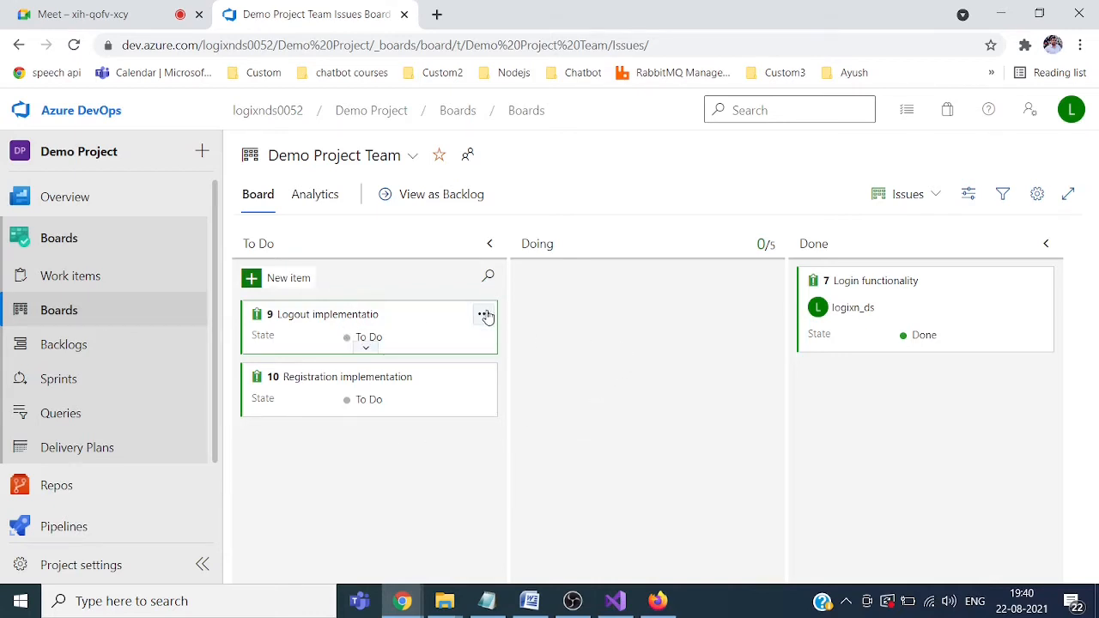
pyautogui.click(485, 315)
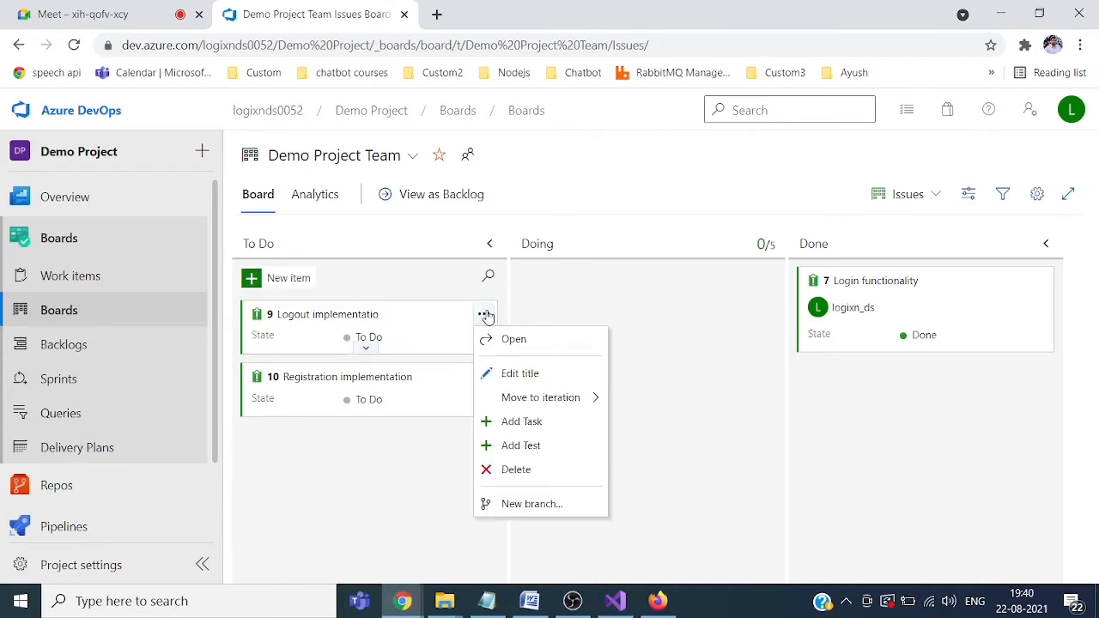
pyautogui.click(536, 423)
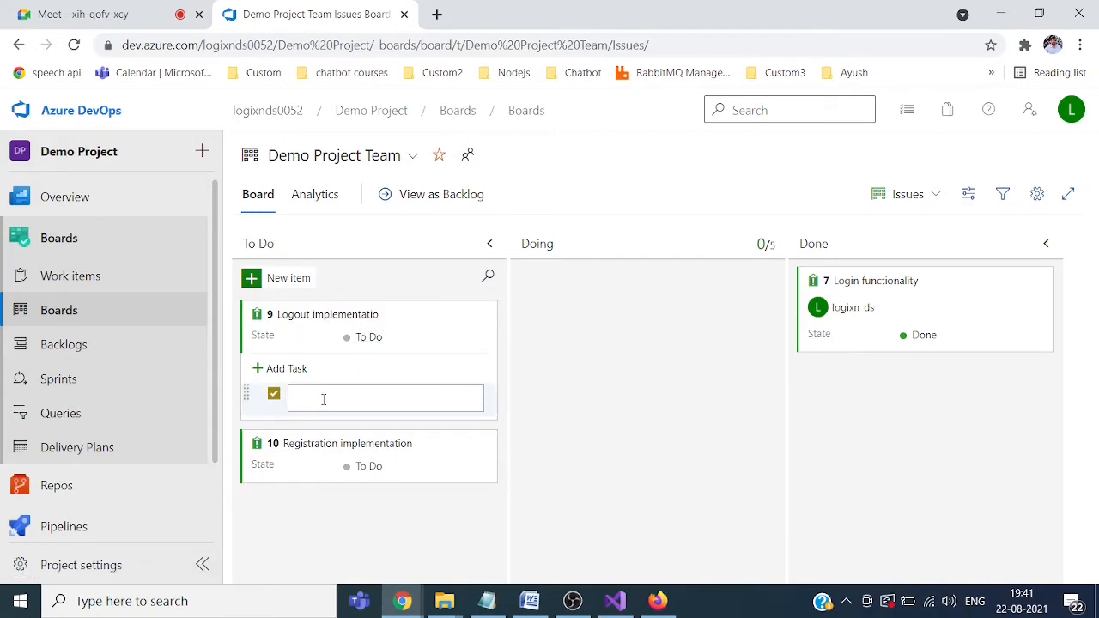
pyautogui.write('add code to delete session data')
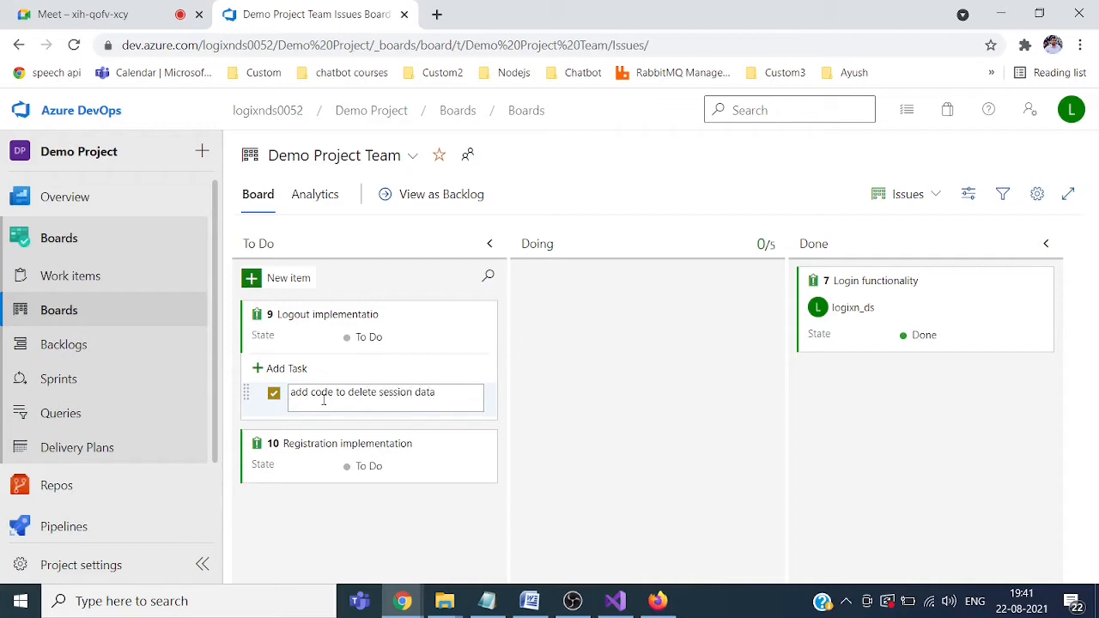
pyautogui.press('Return')
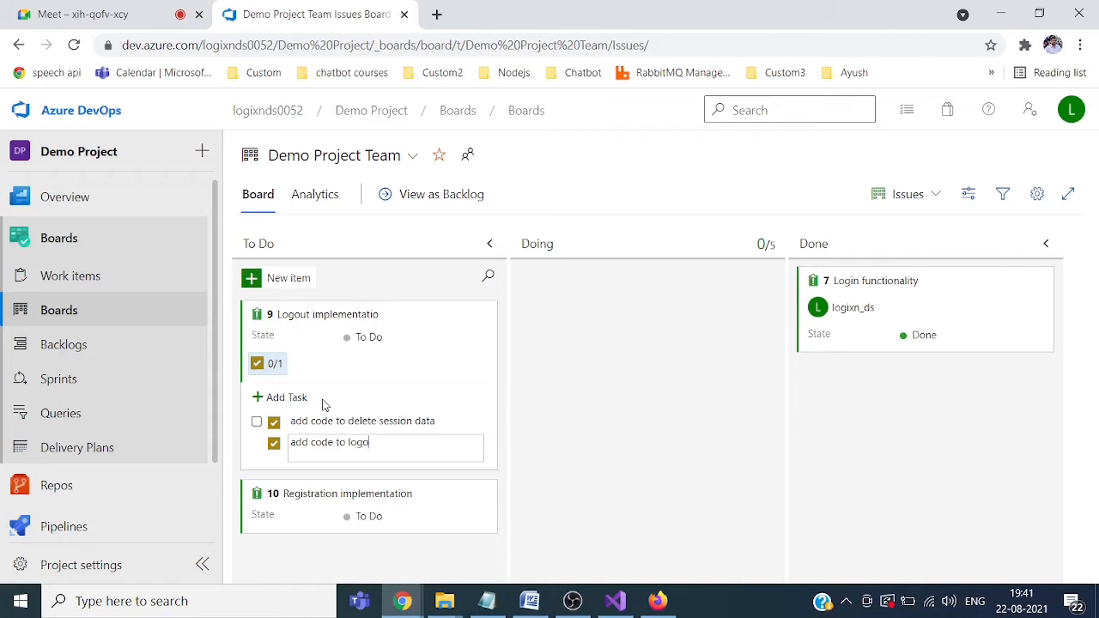
pyautogui.press('Return')
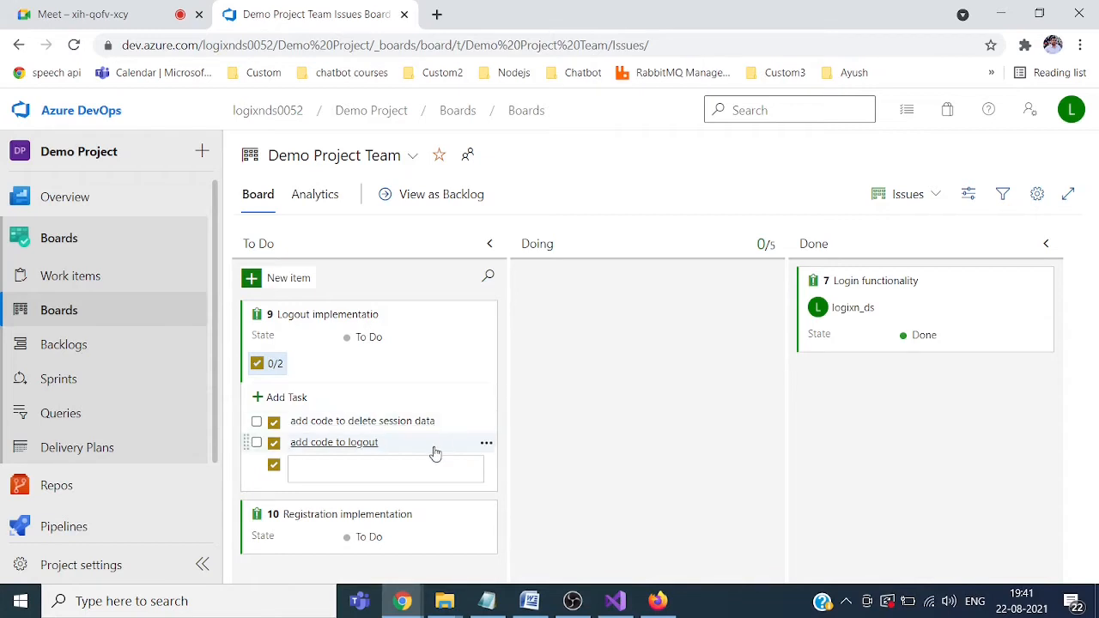
pyautogui.click(578, 415)
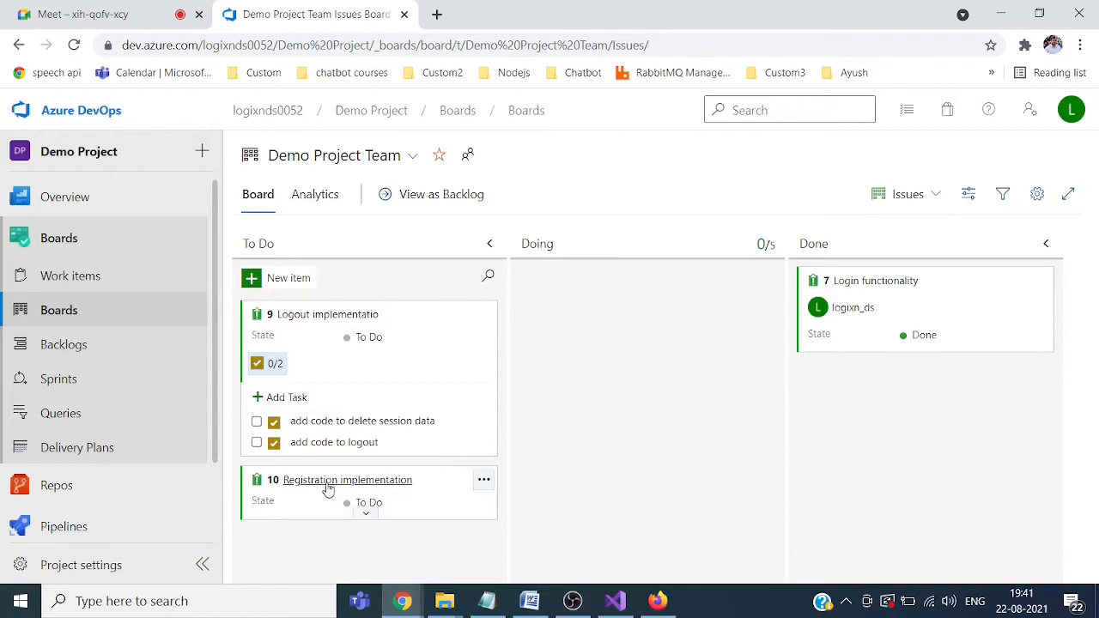
# Step: Add the task 'create a database table' to issue 10, Registration implementation
pyautogui.click(483, 479)
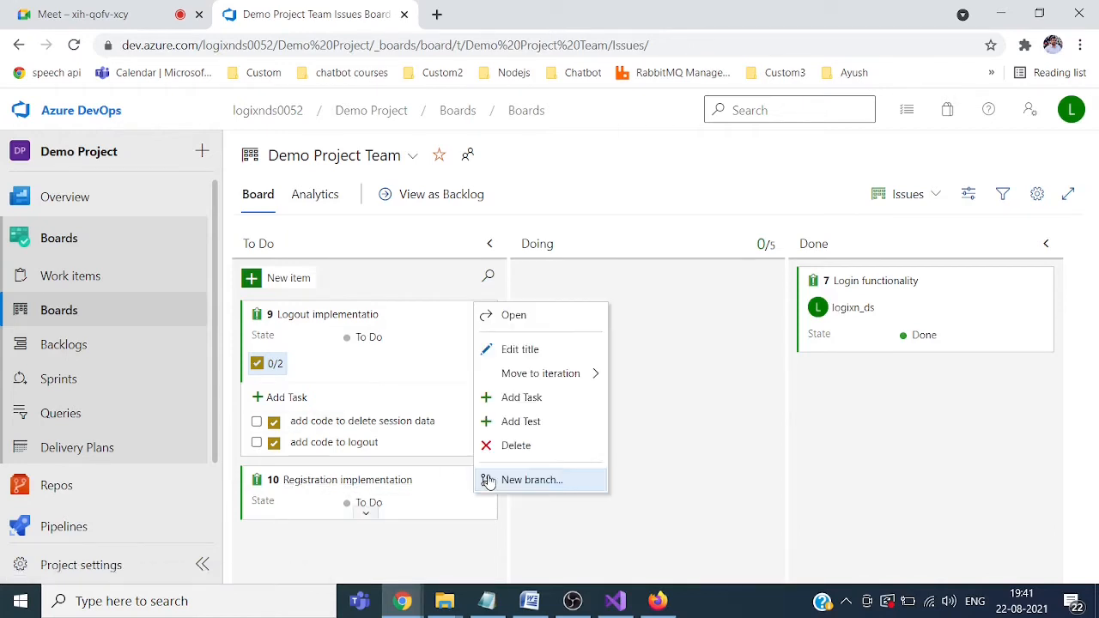
pyautogui.click(525, 399)
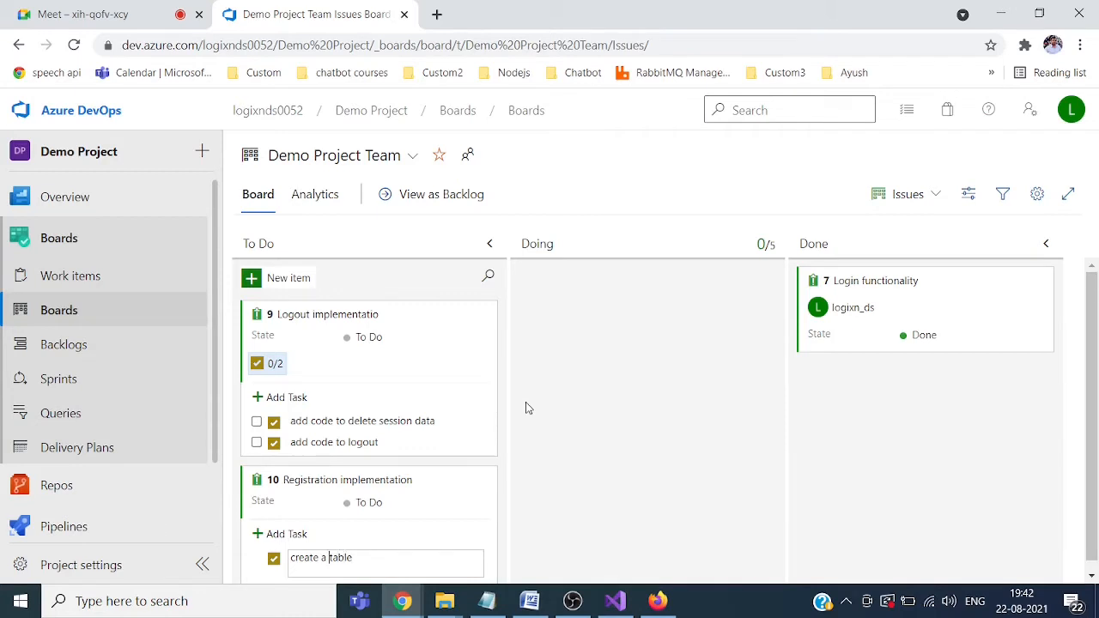
pyautogui.write('database')
pyautogui.click(527, 555)
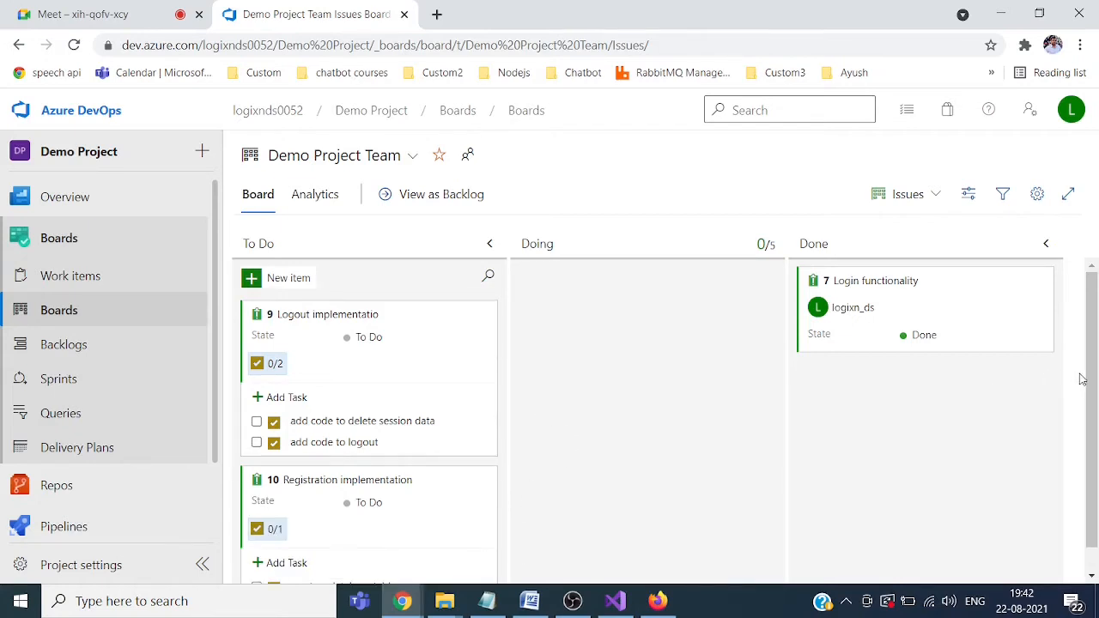
pyautogui.scroll(-1, 1094, 420)
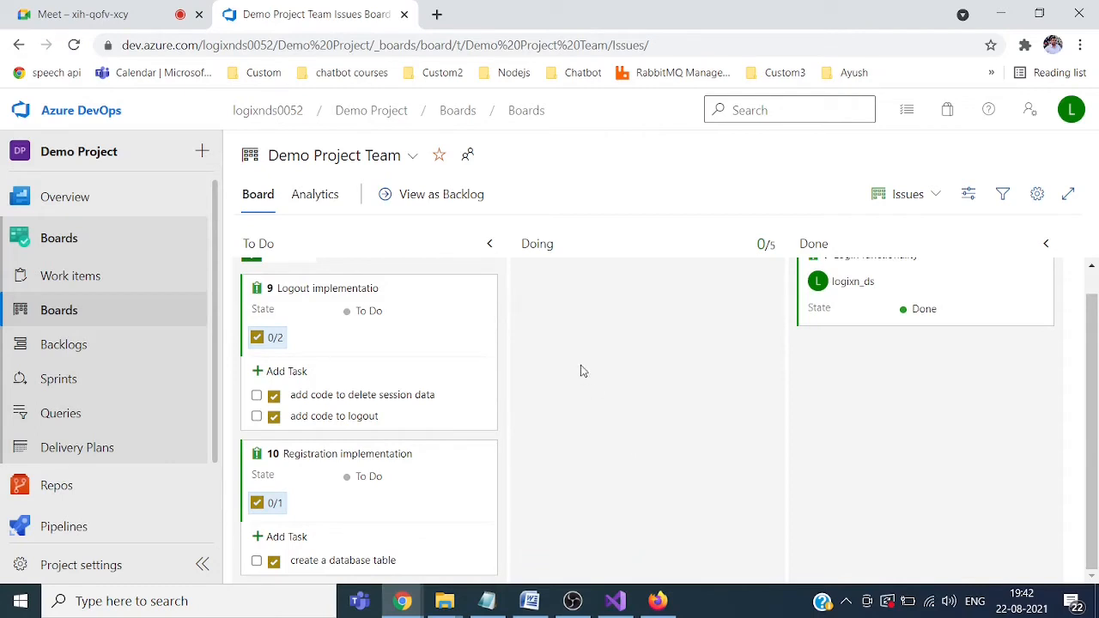
# Step: Reopen the Demo Project Team board from the list of all boards
pyautogui.click(62, 312)
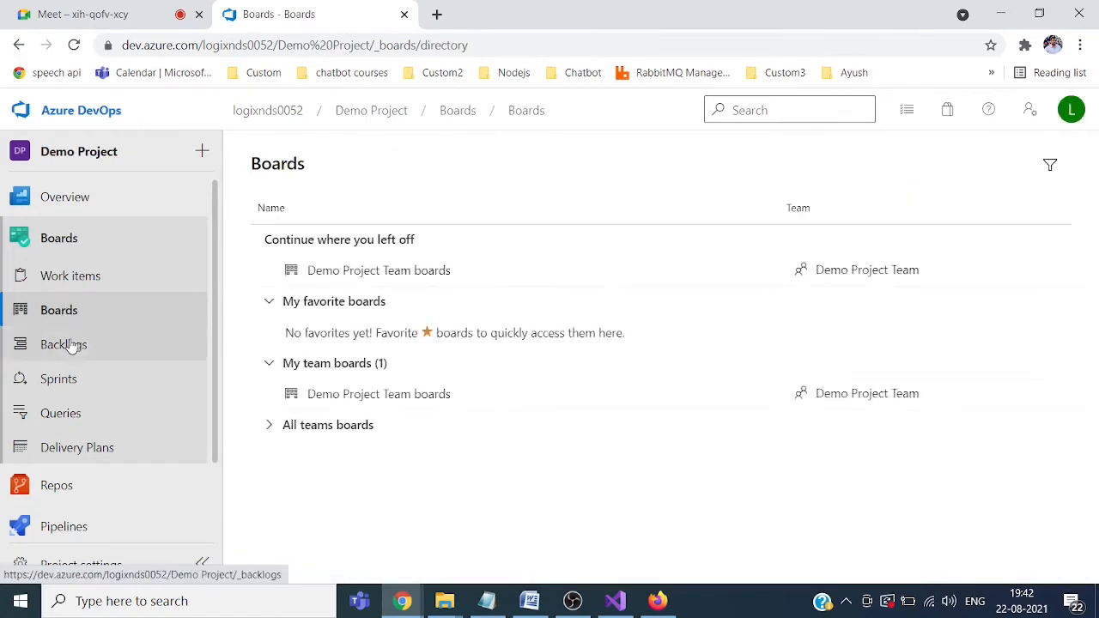
pyautogui.click(60, 316)
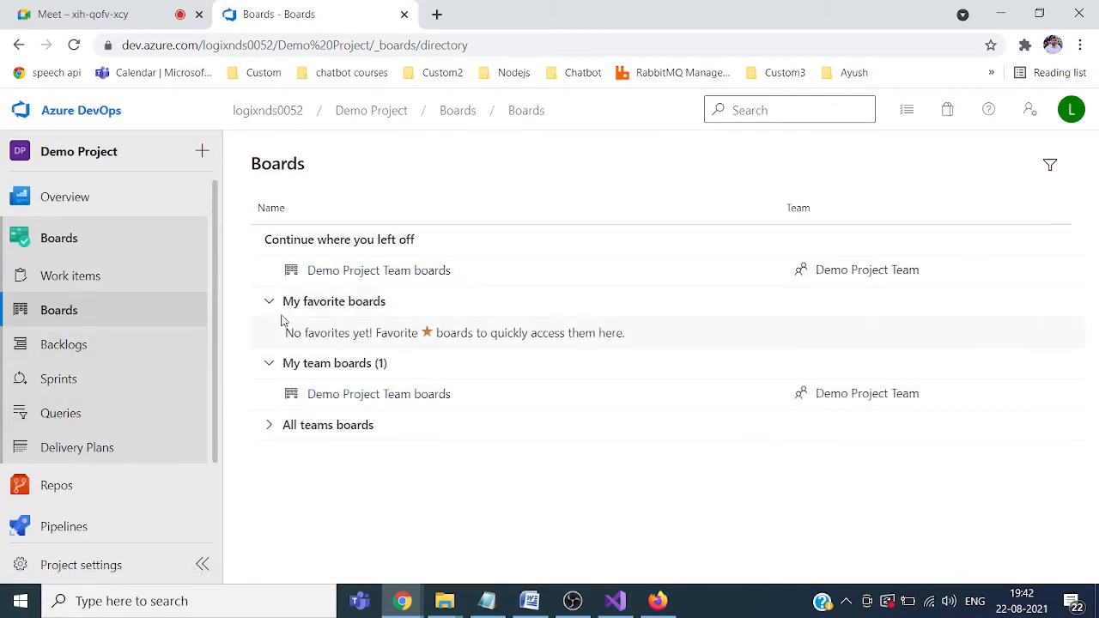
pyautogui.click(408, 272)
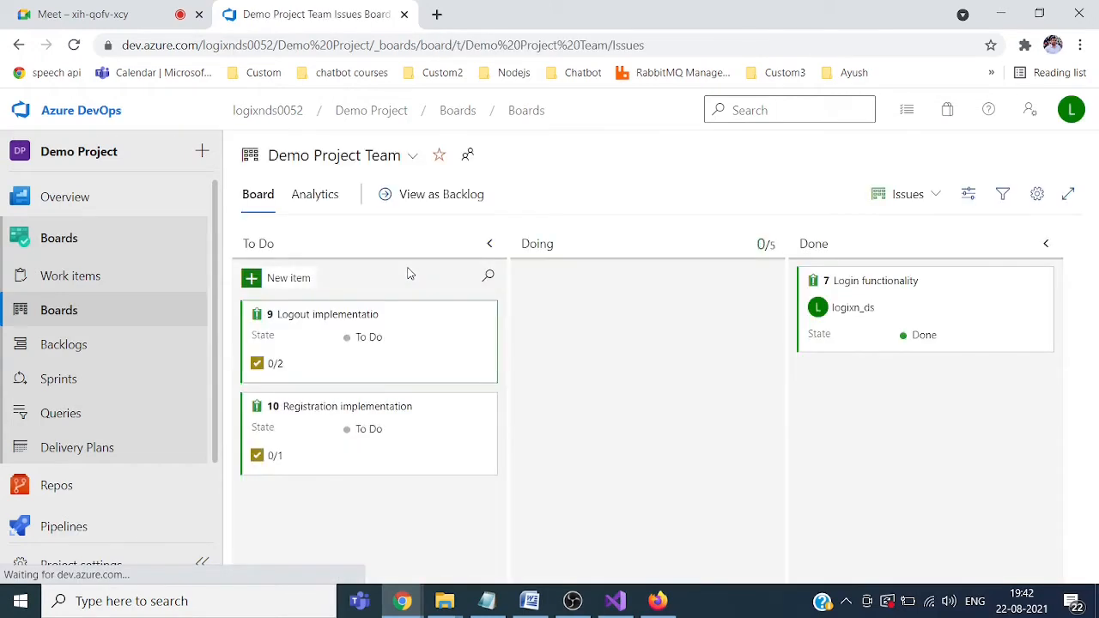
# Step: Review the board's full Cumulative Flow Diagram report, then return to the Kanban board
pyautogui.click(315, 194)
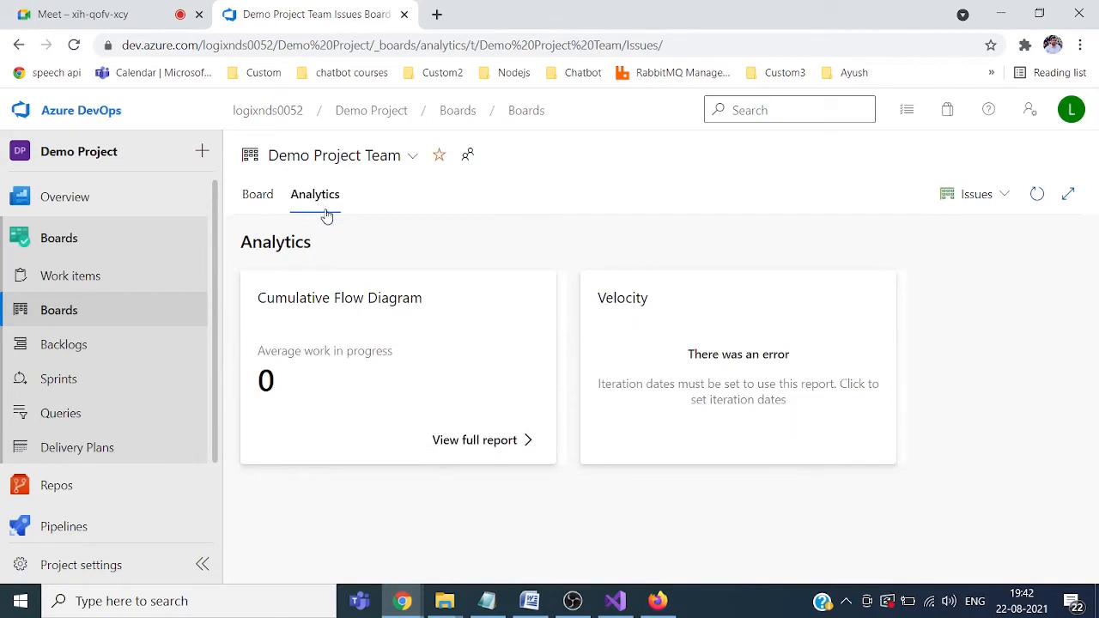
pyautogui.click(502, 440)
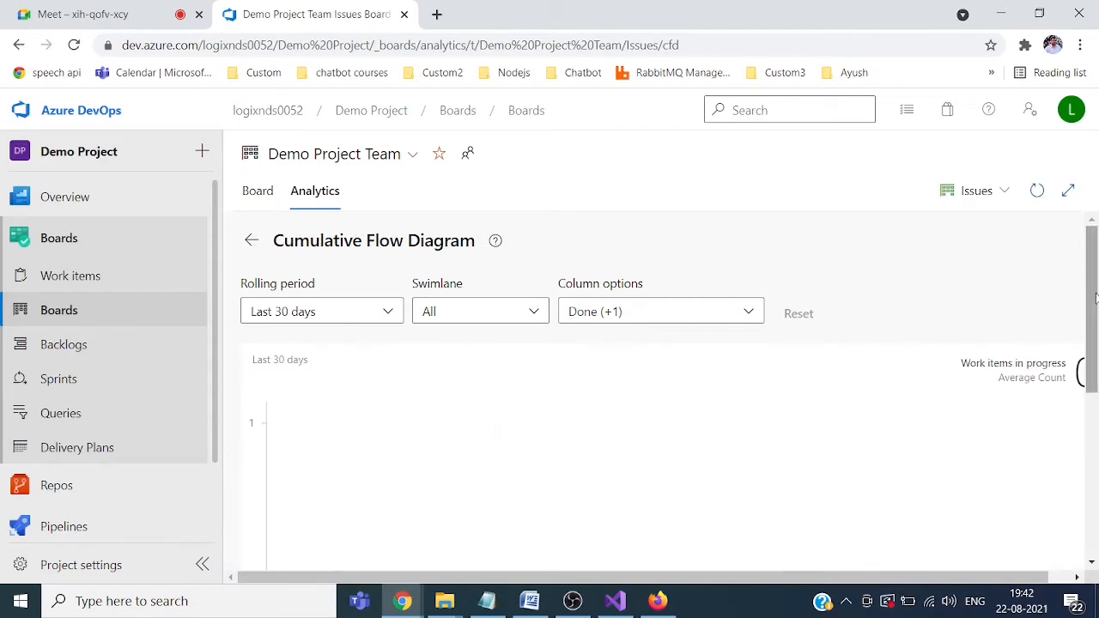
pyautogui.moveTo(1095, 296); pyautogui.dragTo(1095, 444)
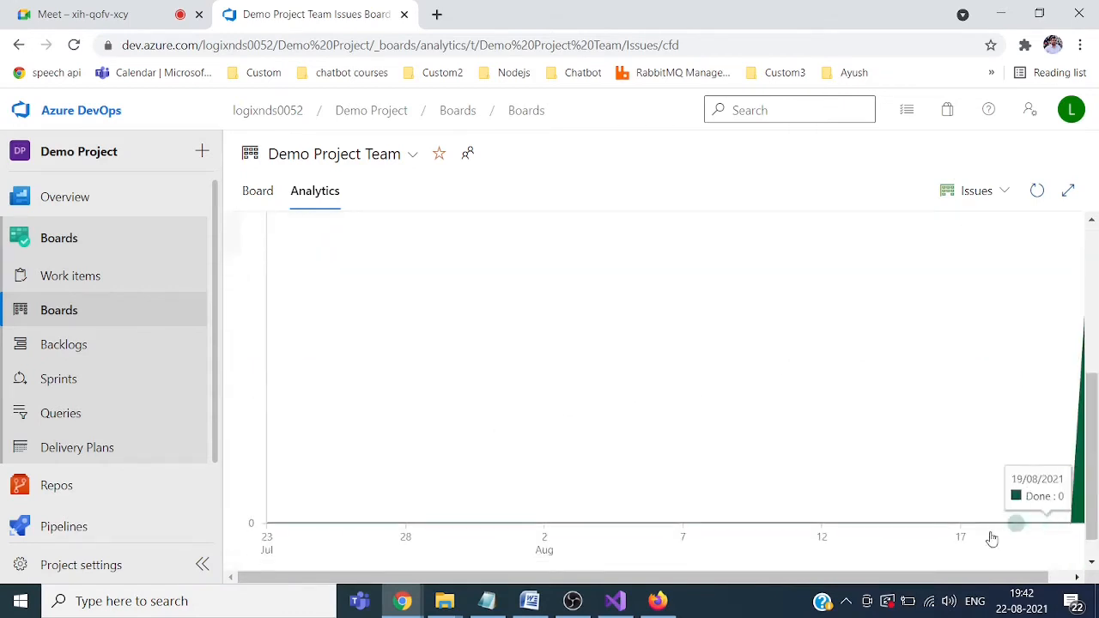
pyautogui.moveTo(974, 577); pyautogui.dragTo(1034, 575)
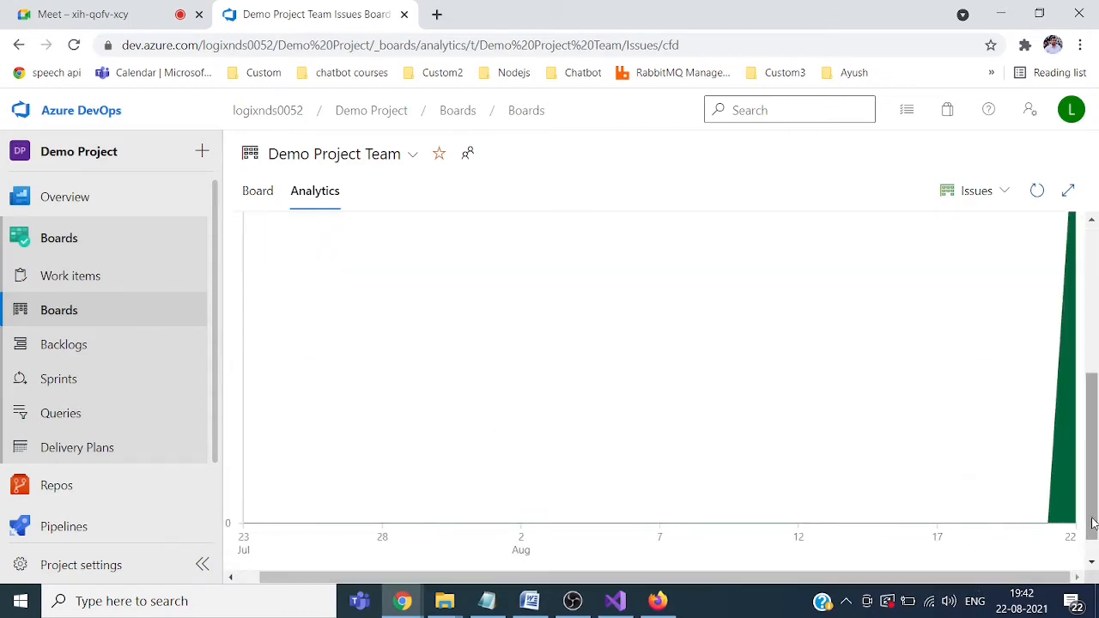
pyautogui.moveTo(1093, 515); pyautogui.dragTo(1095, 256)
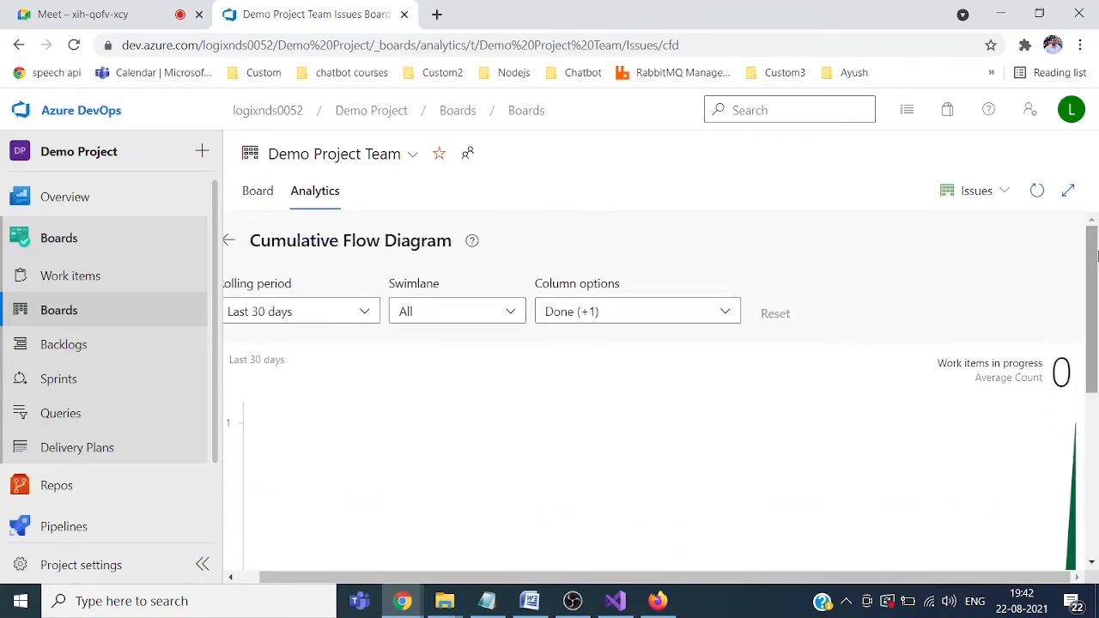
pyautogui.click(259, 194)
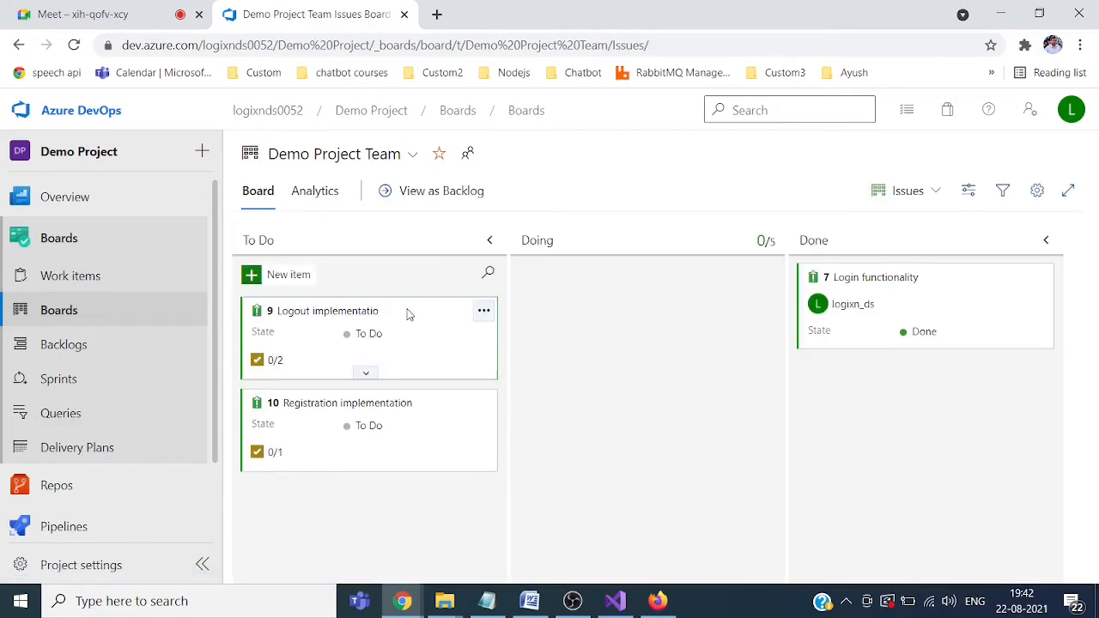
# Step: Move card 9 into Doing, check the updated Cumulative Flow Diagram, then go to the Boards directory
pyautogui.moveTo(408, 313); pyautogui.dragTo(667, 302)
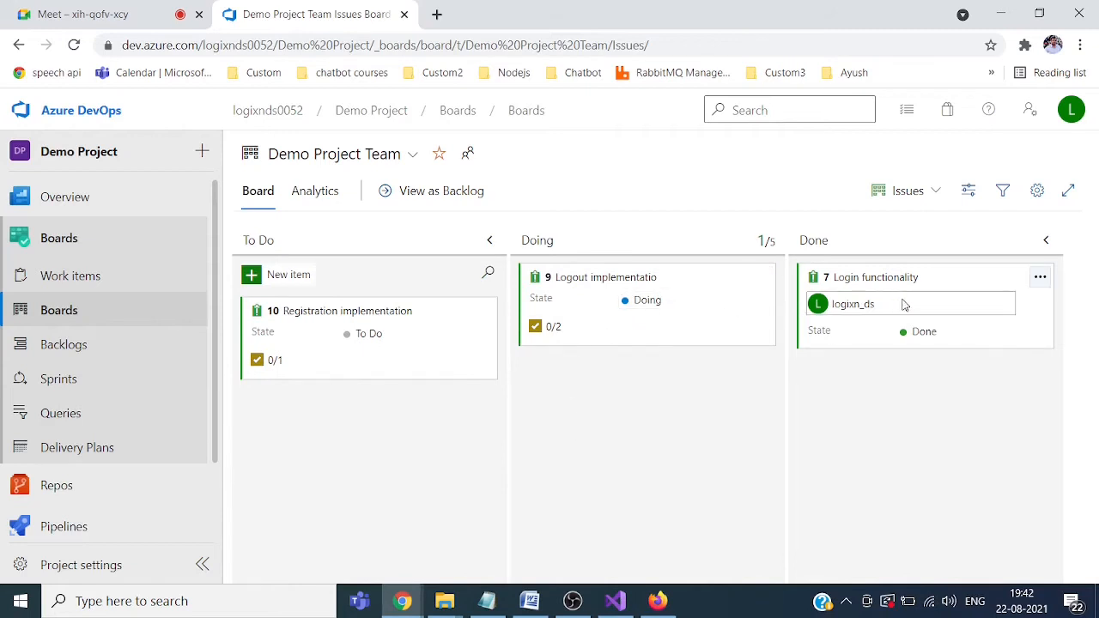
pyautogui.click(312, 190)
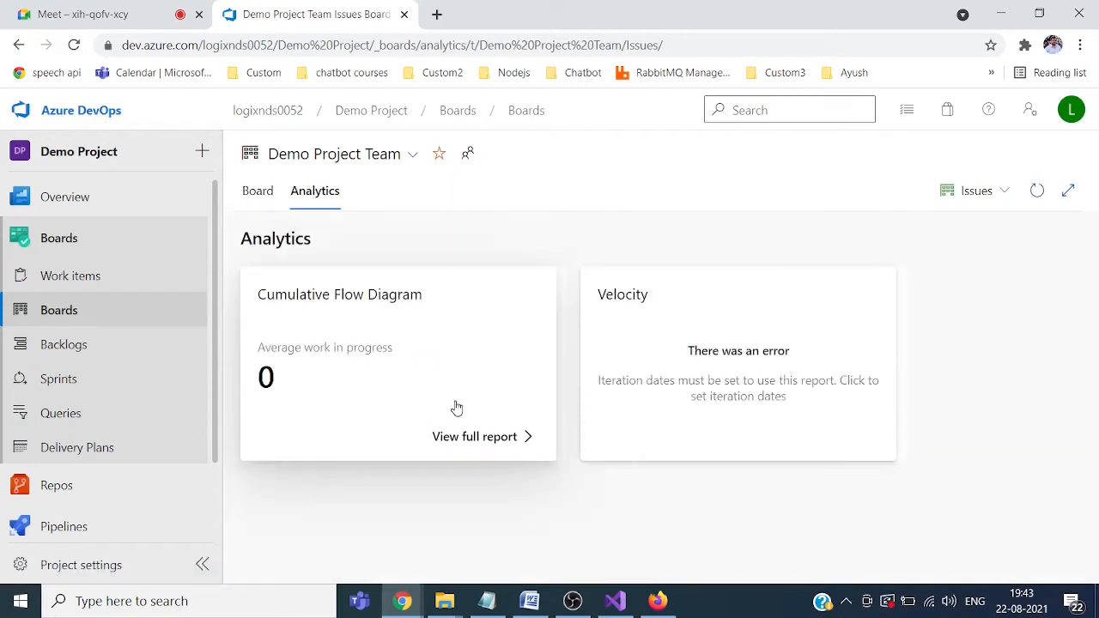
pyautogui.click(473, 439)
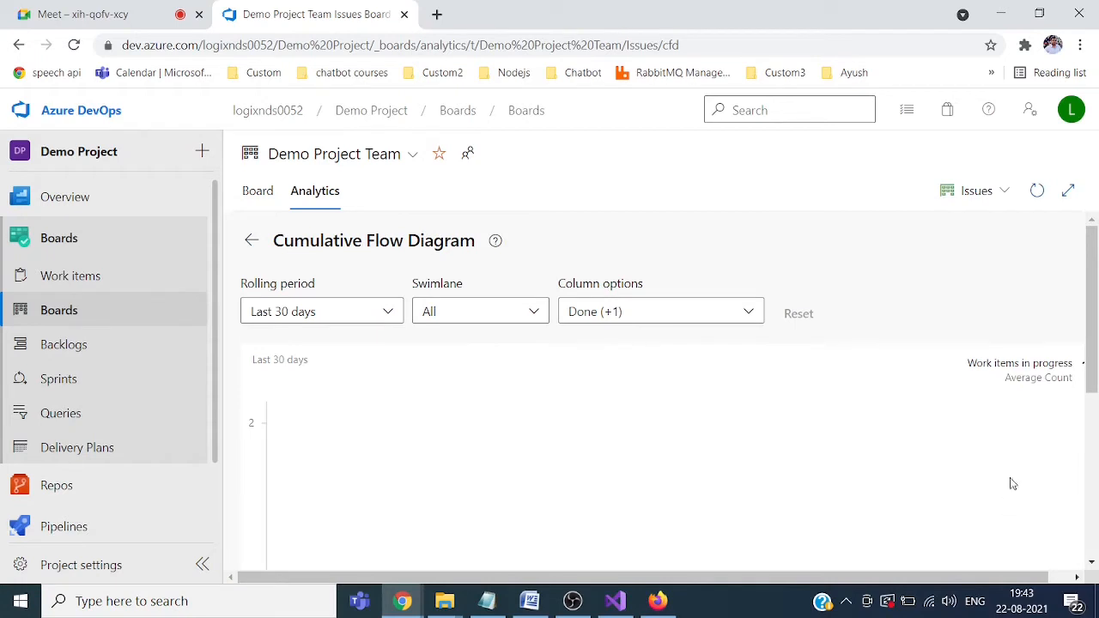
pyautogui.moveTo(1096, 346); pyautogui.dragTo(1096, 459)
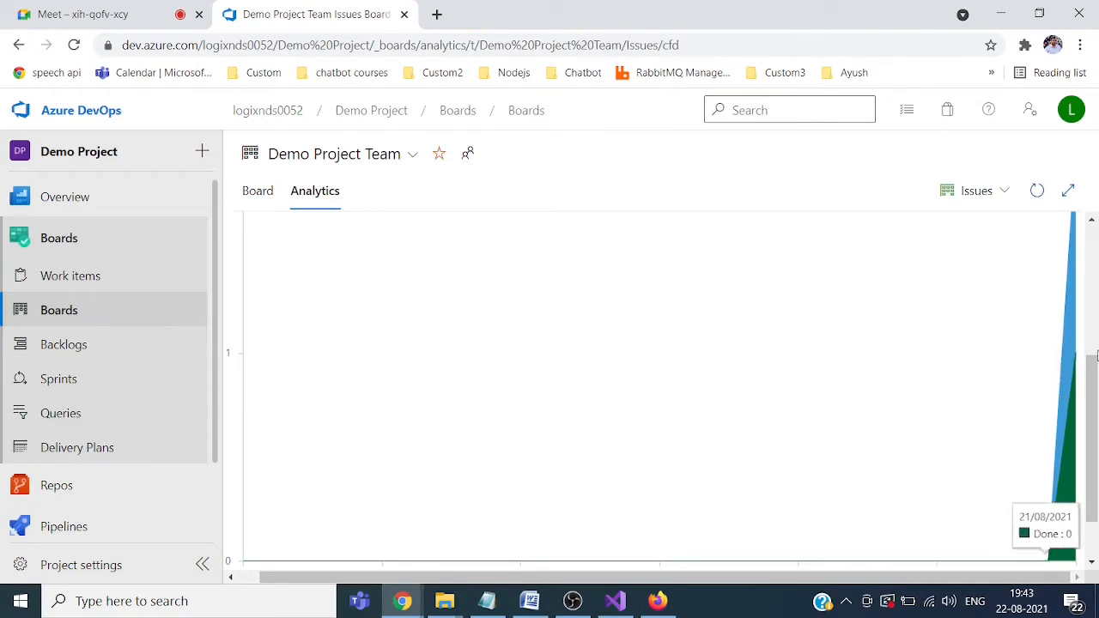
pyautogui.moveTo(1092, 429); pyautogui.dragTo(1094, 227)
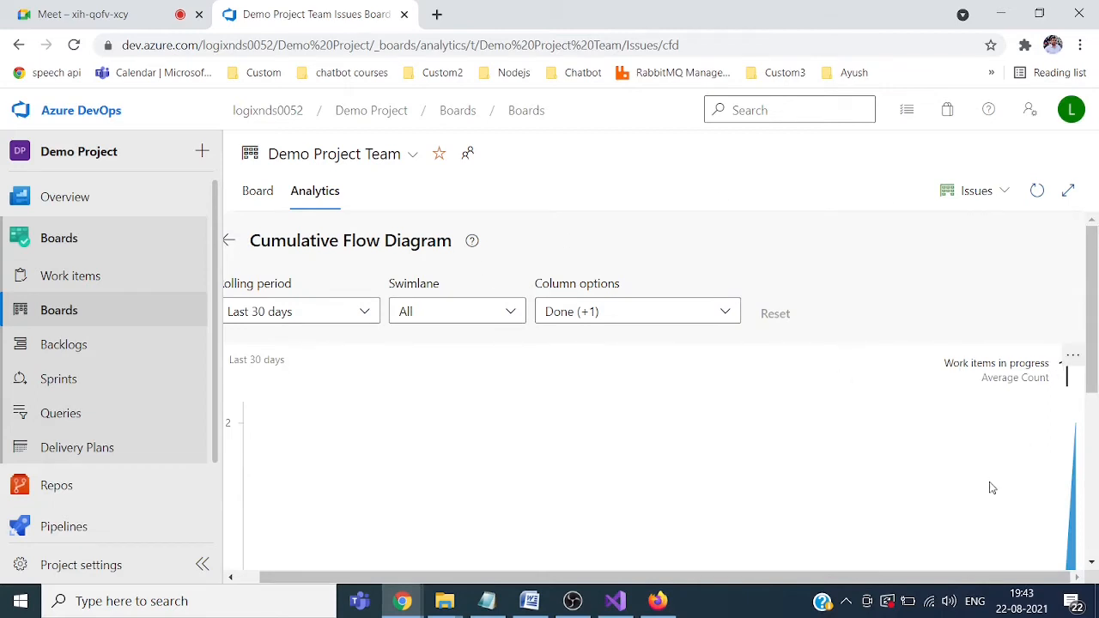
pyautogui.click(75, 314)
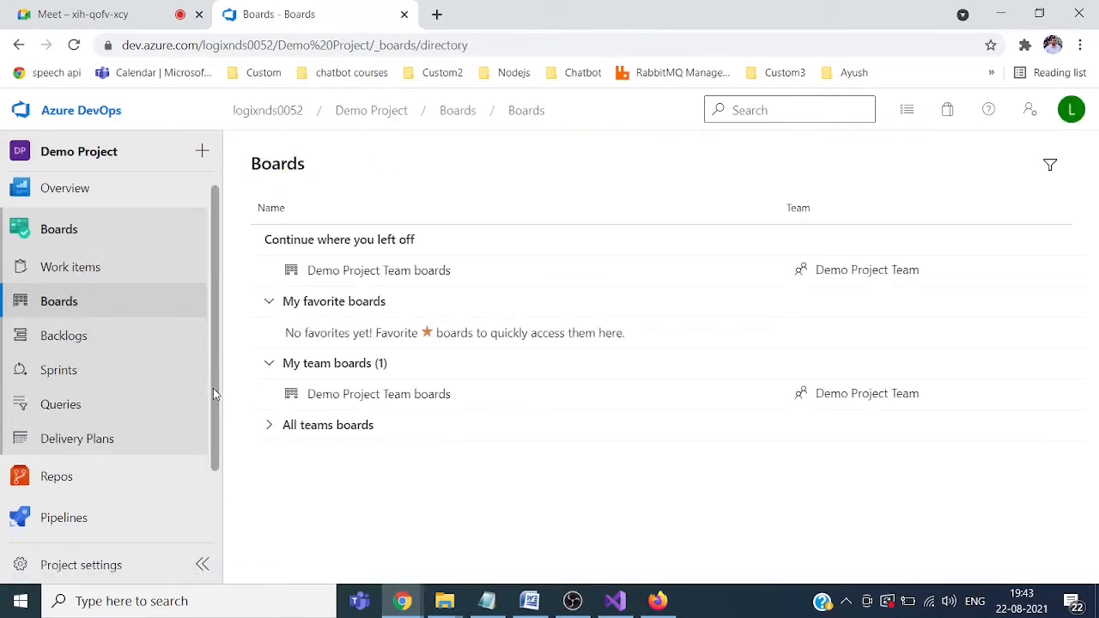
# Step: Open the empty Demo Project repository's Files page and select its HTTPS clone URL
pyautogui.scroll(-1, 213, 388)
pyautogui.click(40, 399)
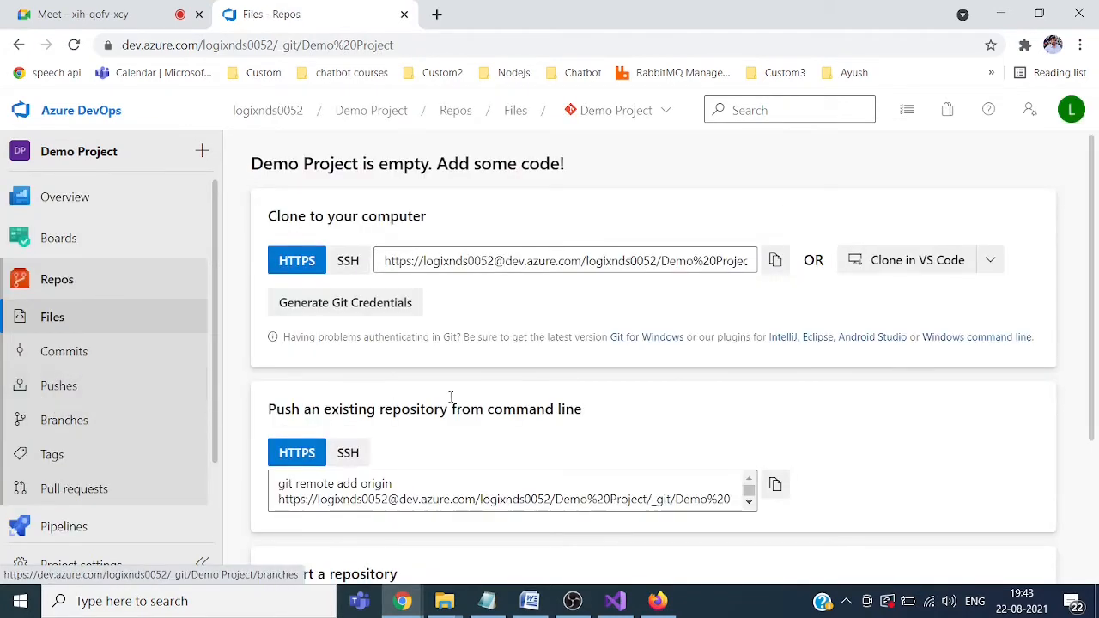
pyautogui.click(615, 264)
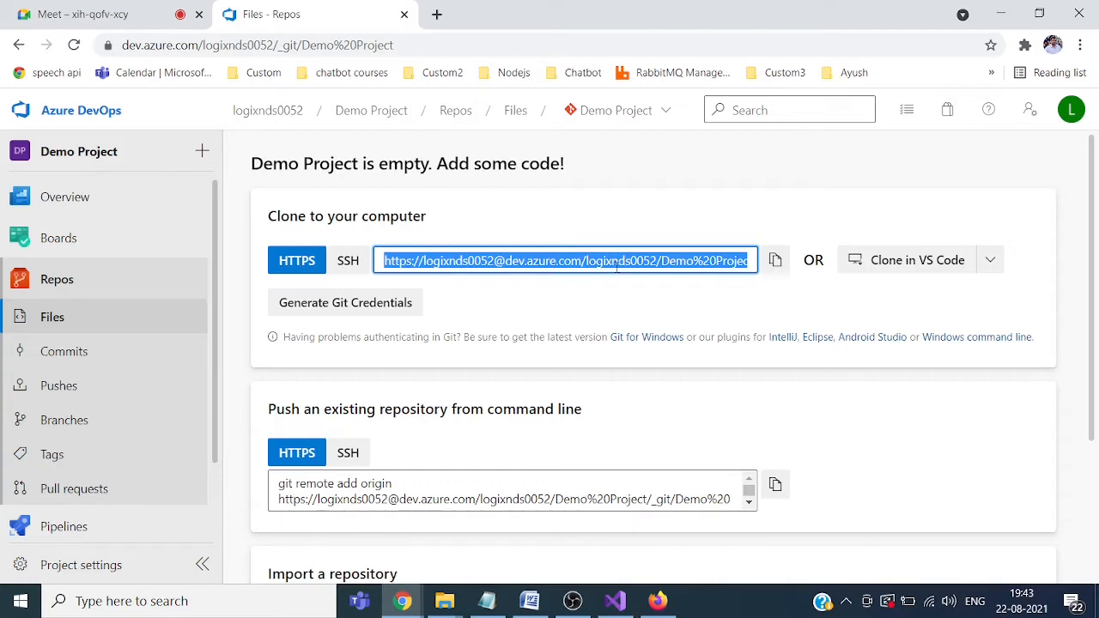
pyautogui.click(796, 302)
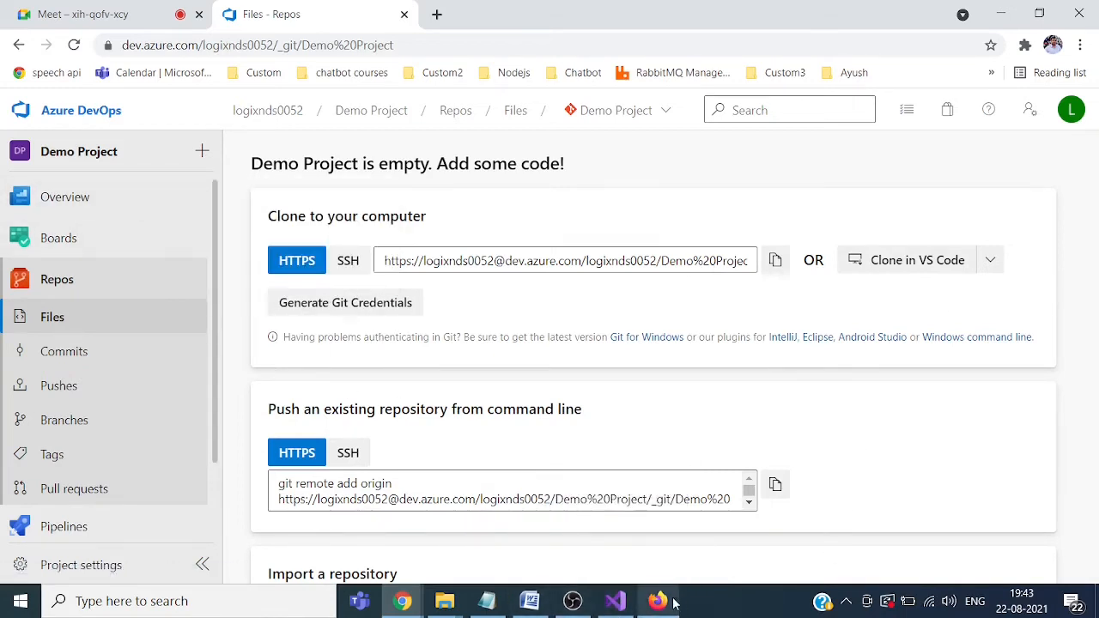
# Step: From Visual Studio 2019's start window, clone from Azure DevOps and choose the Demo Project repository
pyautogui.click(616, 603)
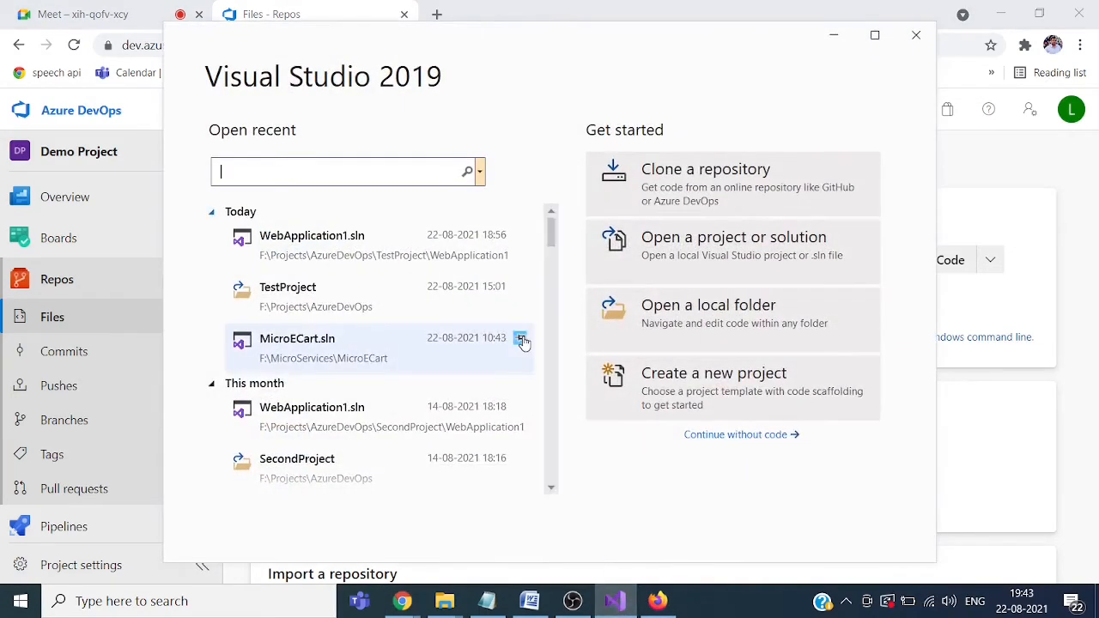
pyautogui.click(671, 175)
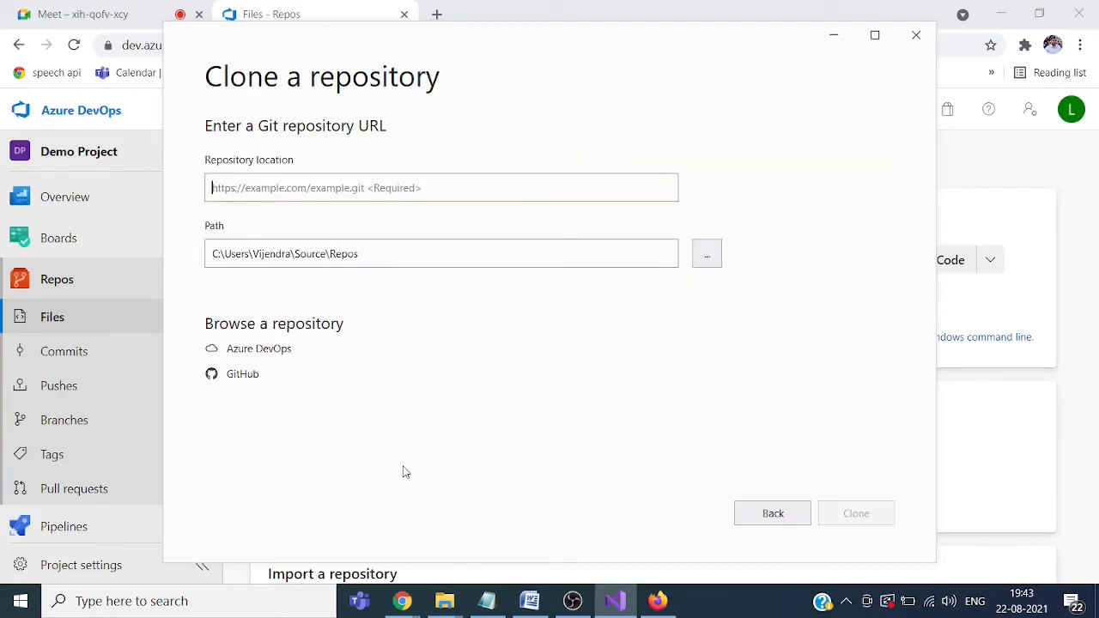
pyautogui.click(259, 350)
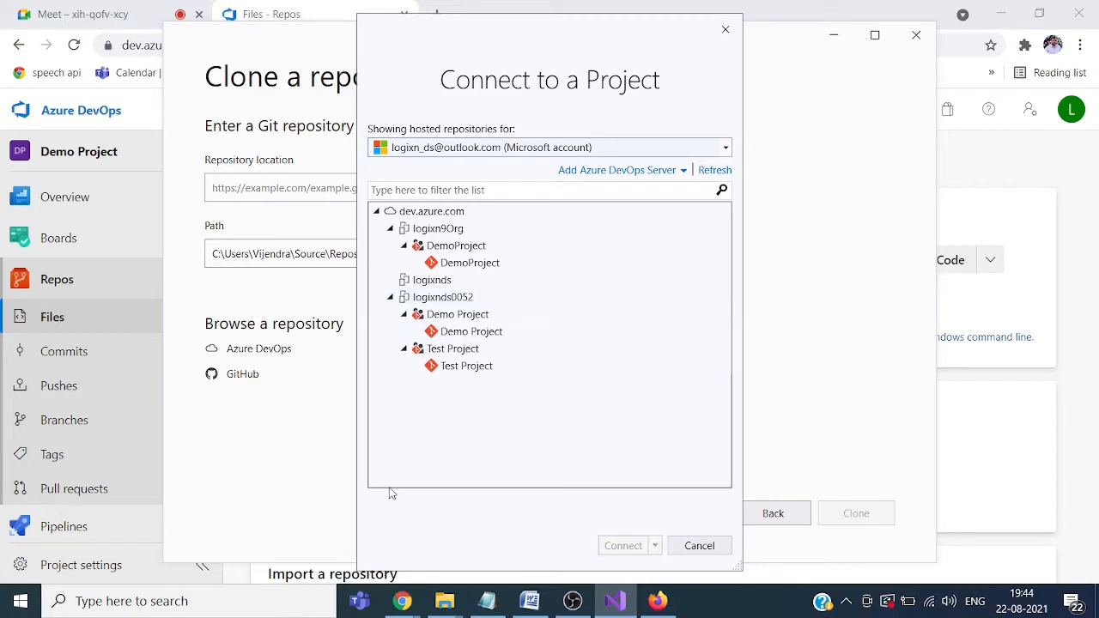
pyautogui.click(452, 333)
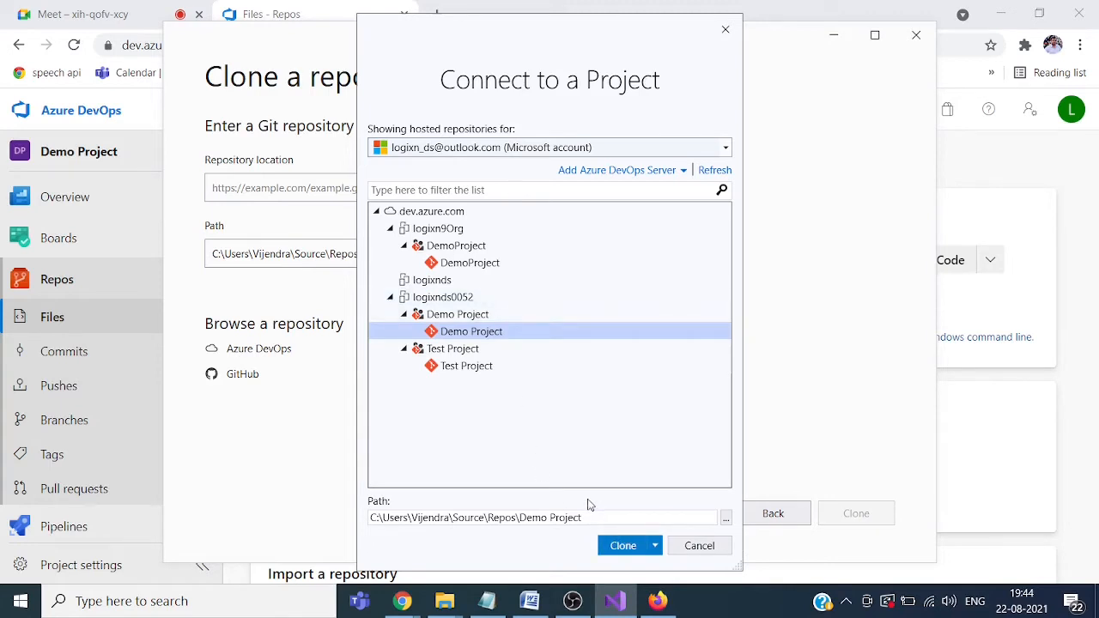
pyautogui.moveTo(446, 610)
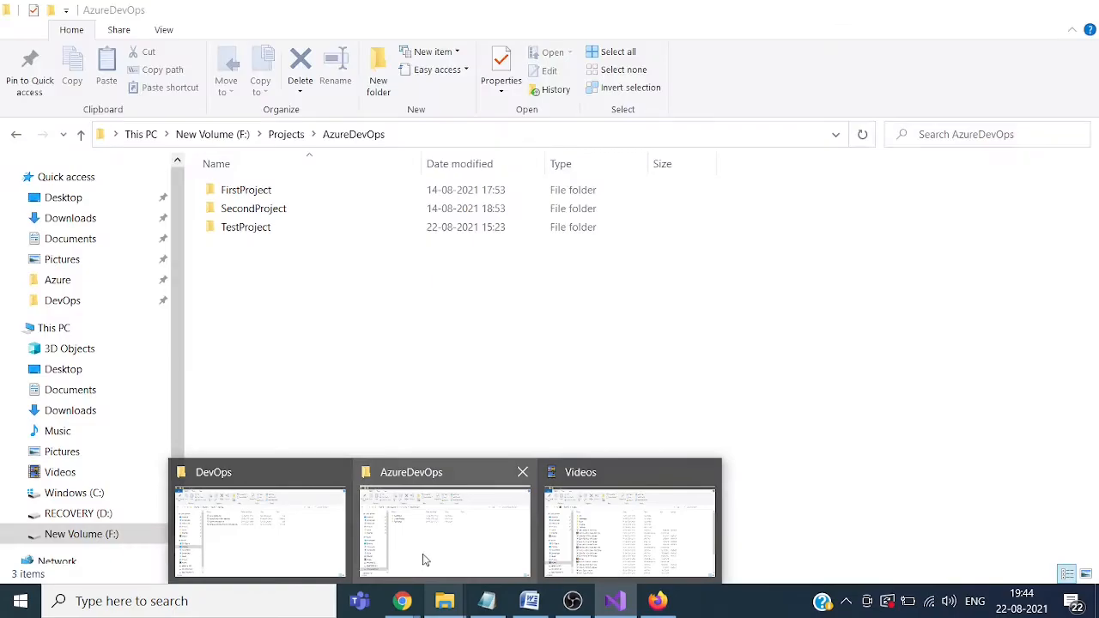
# Step: Create an empty 'Demo Project' folder in F:\Projects\AzureDevOps and copy its path
pyautogui.click(422, 560)
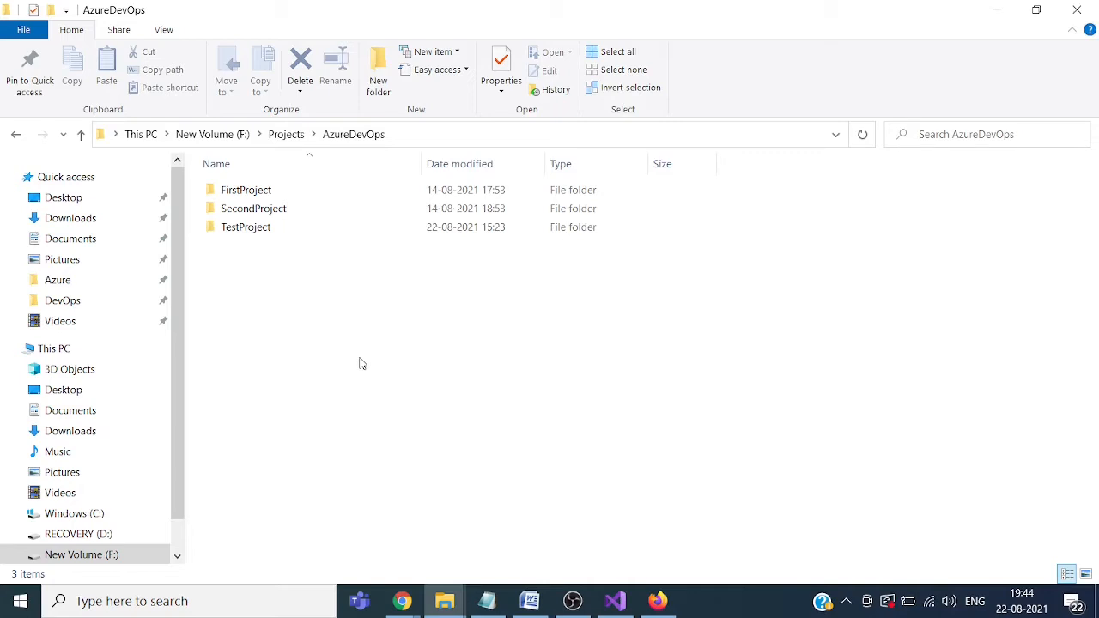
pyautogui.hotkey('ctrl', 'shift', 'n')
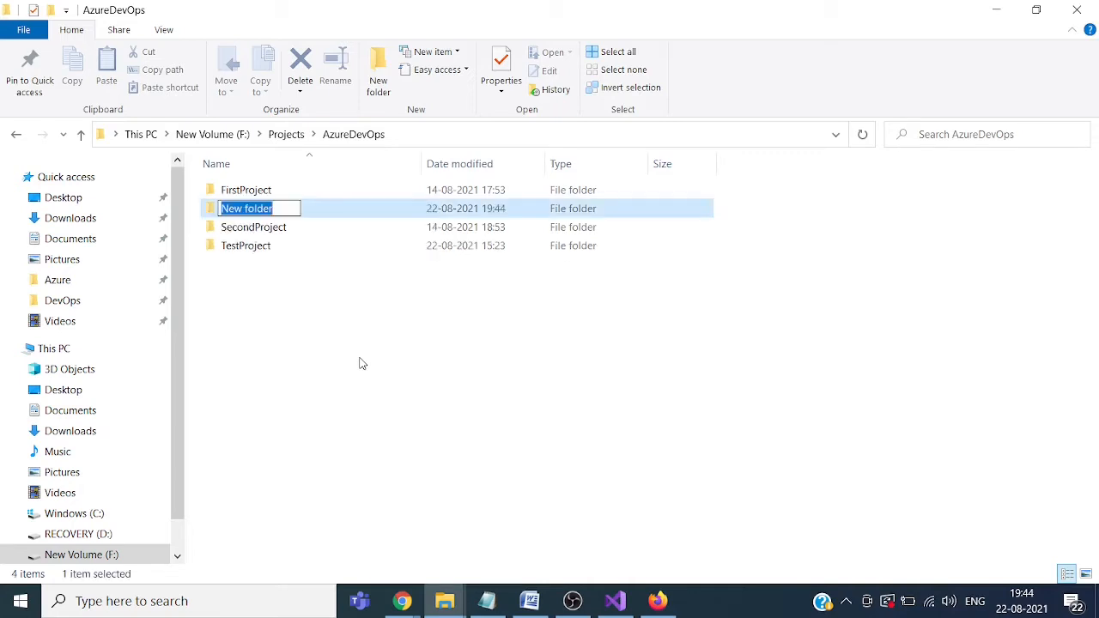
pyautogui.write('Demo ')
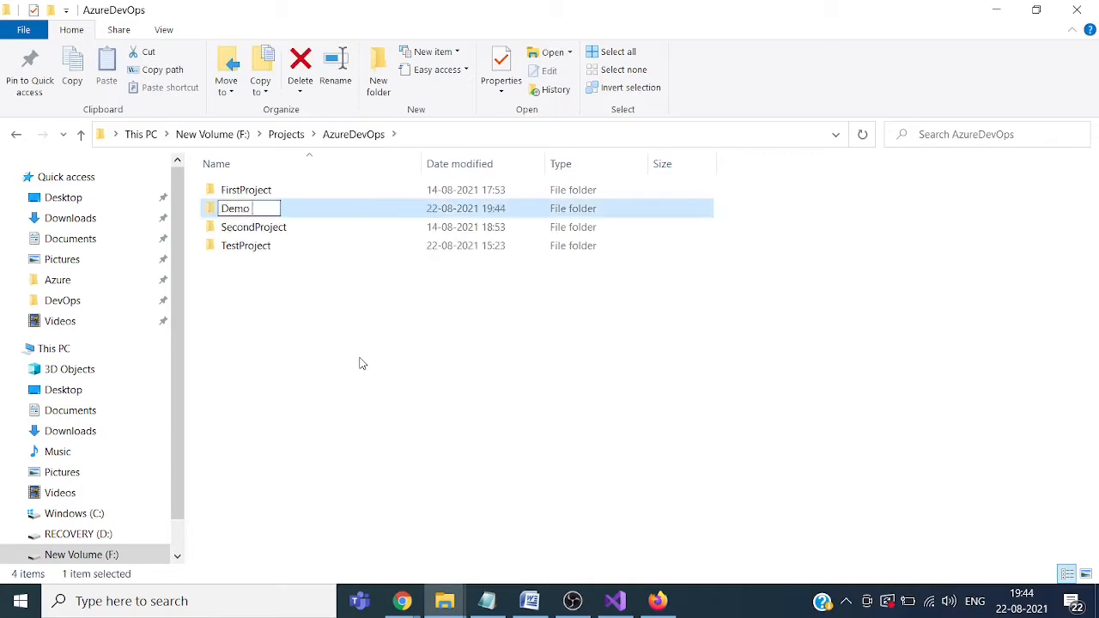
pyautogui.write('Project')
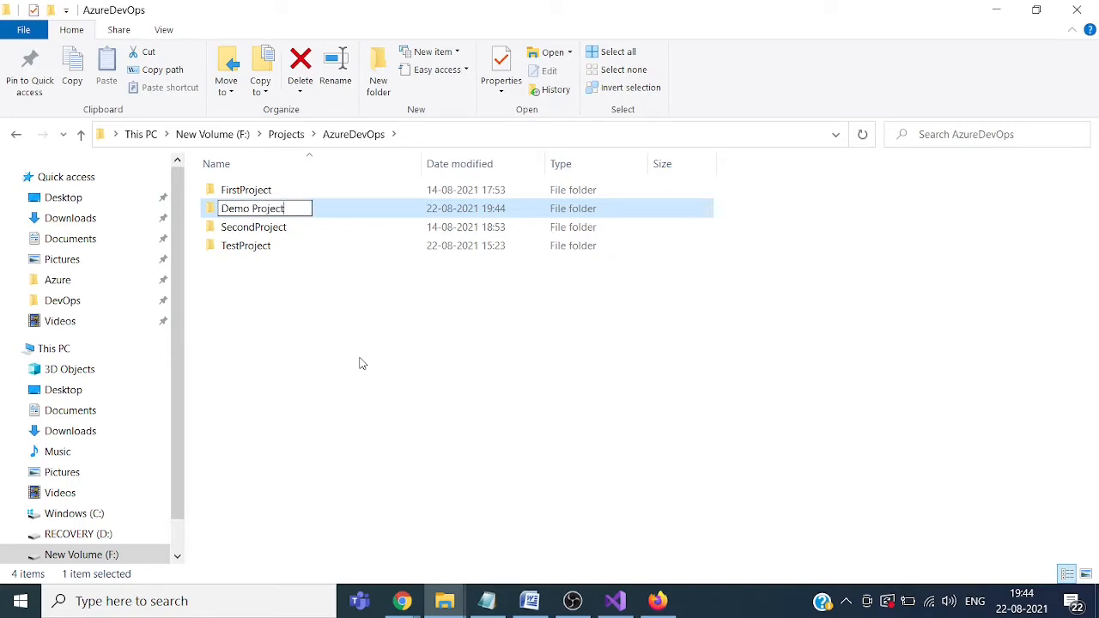
pyautogui.press('Return')
pyautogui.press('Return')
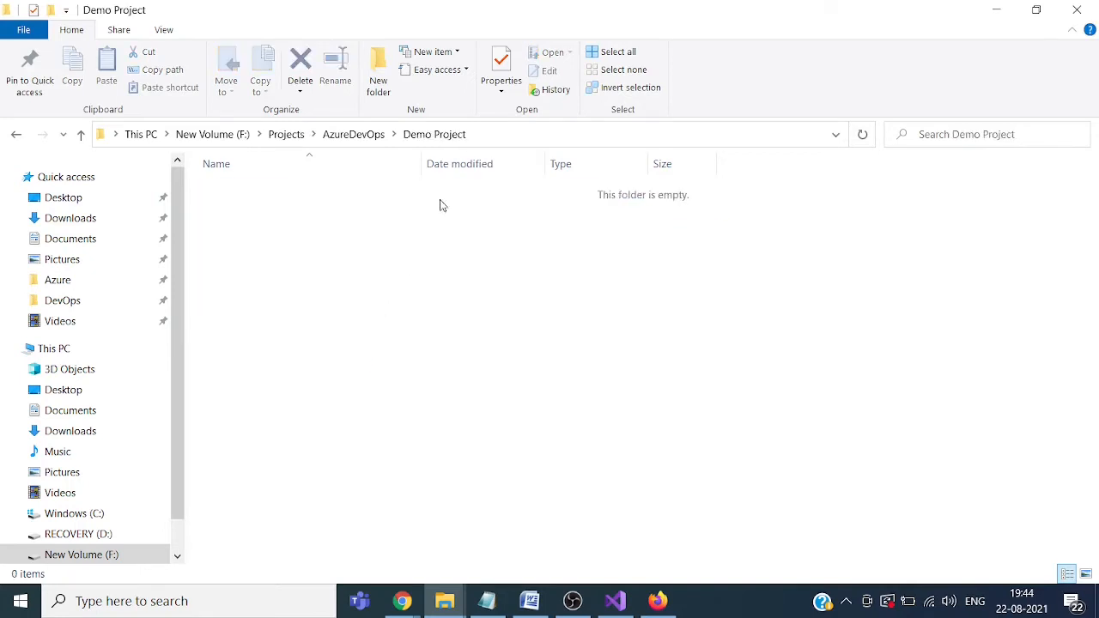
pyautogui.click(508, 138)
pyautogui.hotkey('ctrl', 'c')
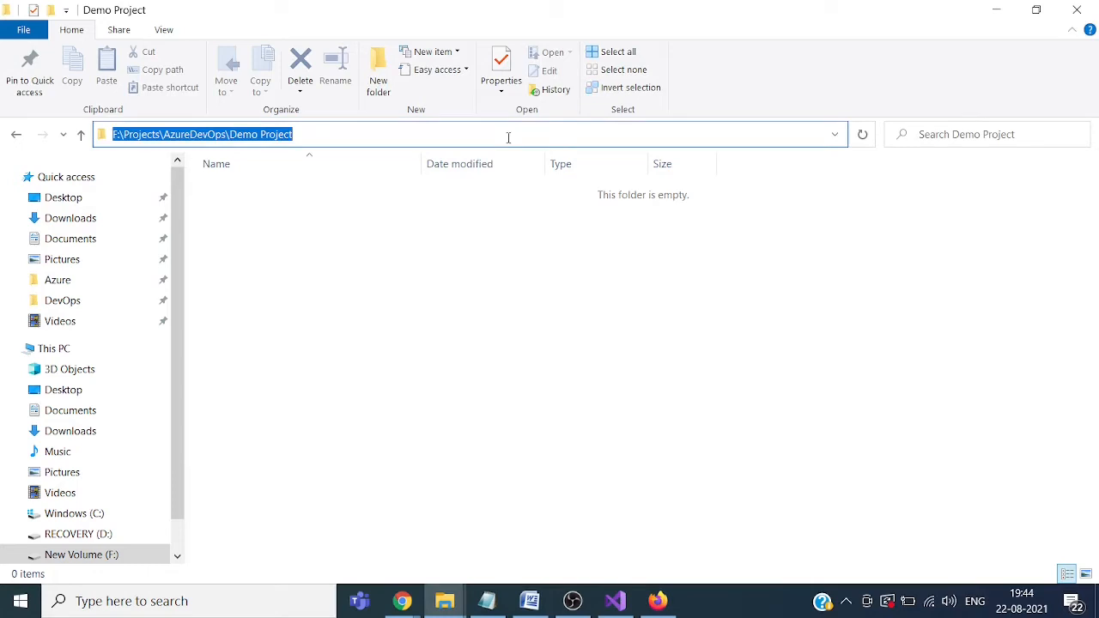
pyautogui.click(483, 404)
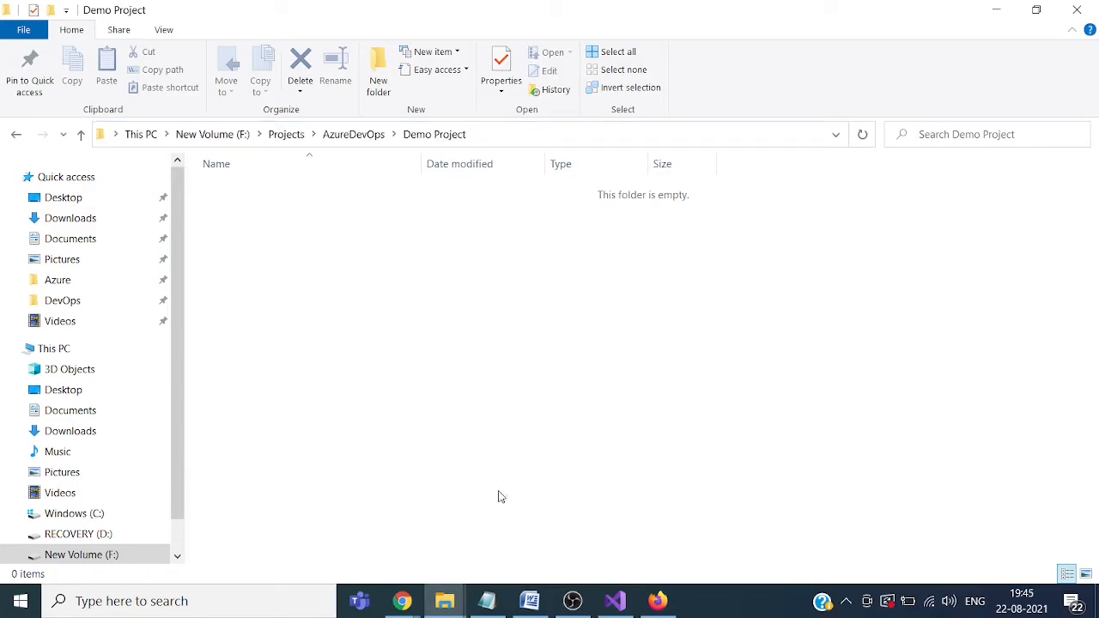
pyautogui.click(611, 606)
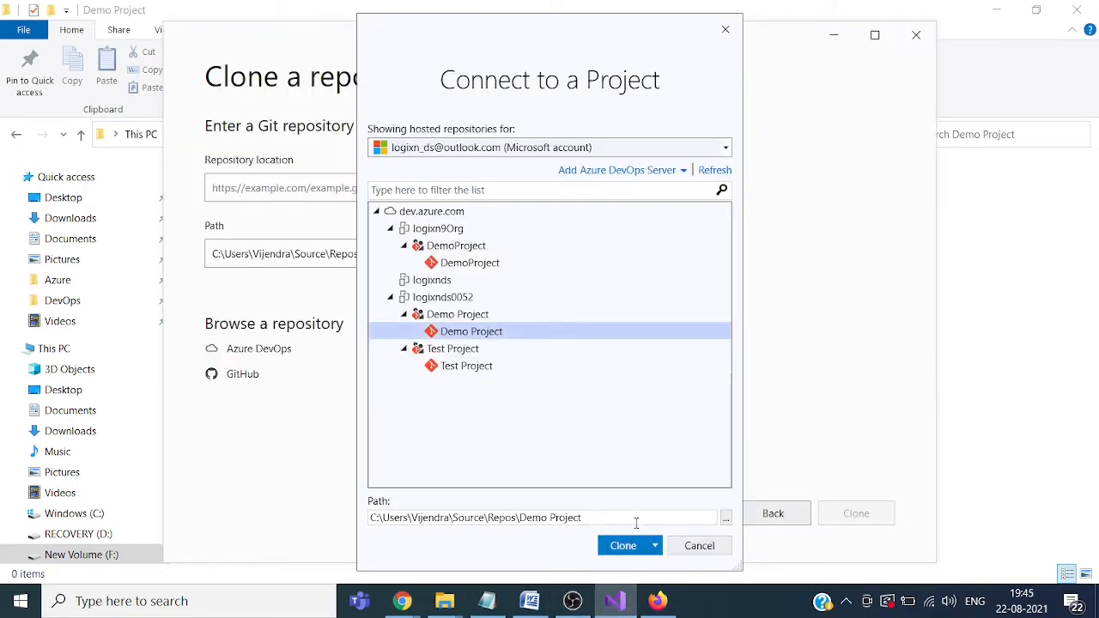
# Step: Clone into F:\Projects\AzureDevOps\Demo Project, signing in with the existing Microsoft account
pyautogui.click(636, 520)
pyautogui.hotkey('ctrl', 'a')
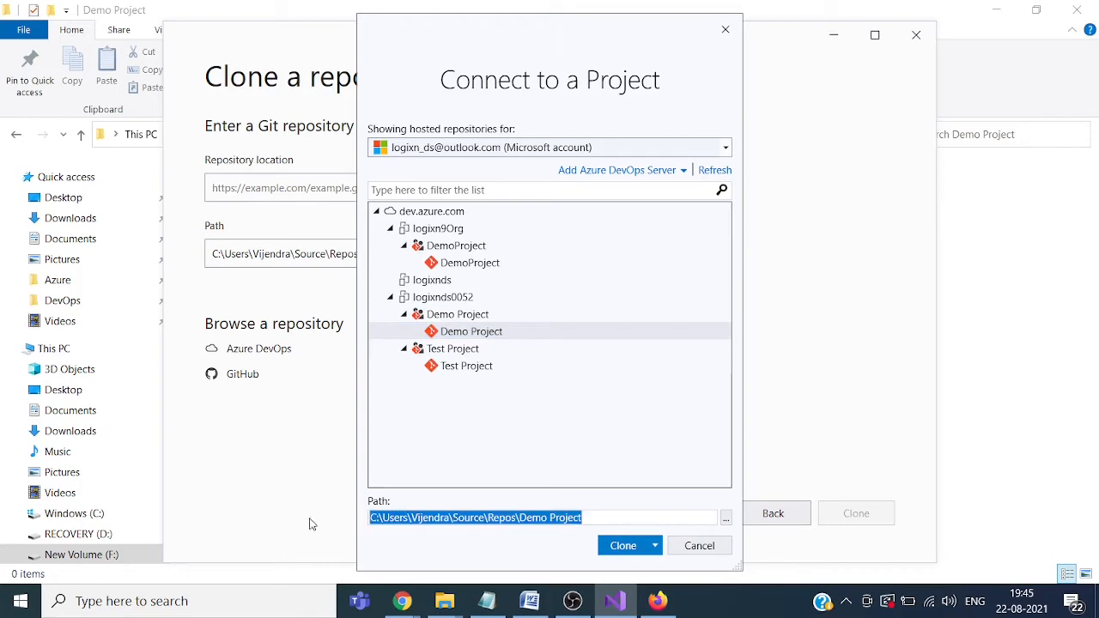
pyautogui.hotkey('ctrl', 'v')
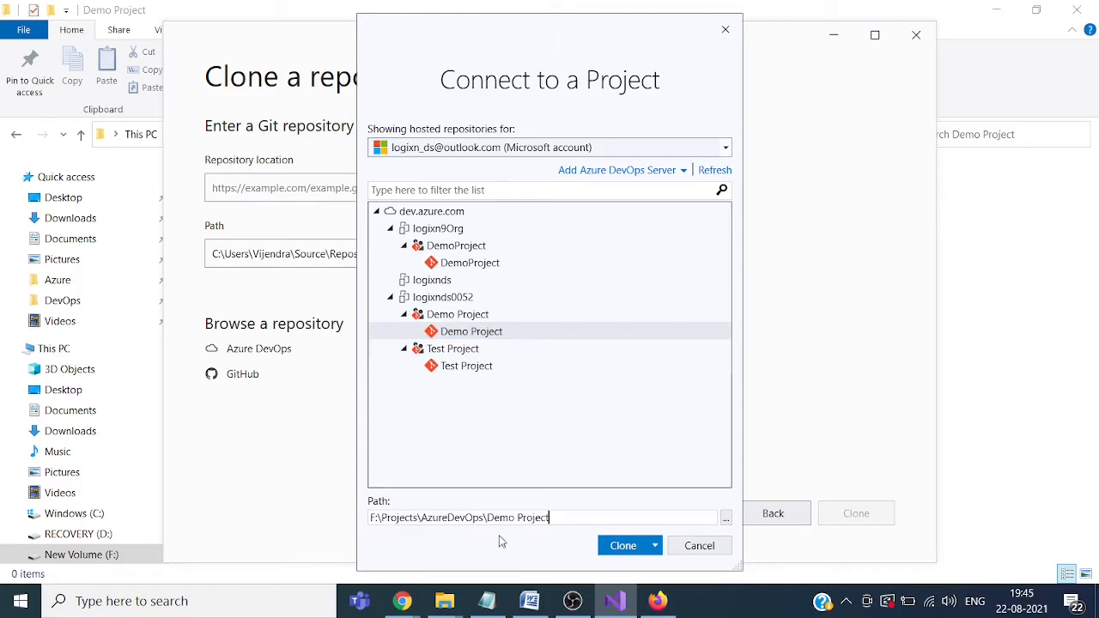
pyautogui.click(624, 547)
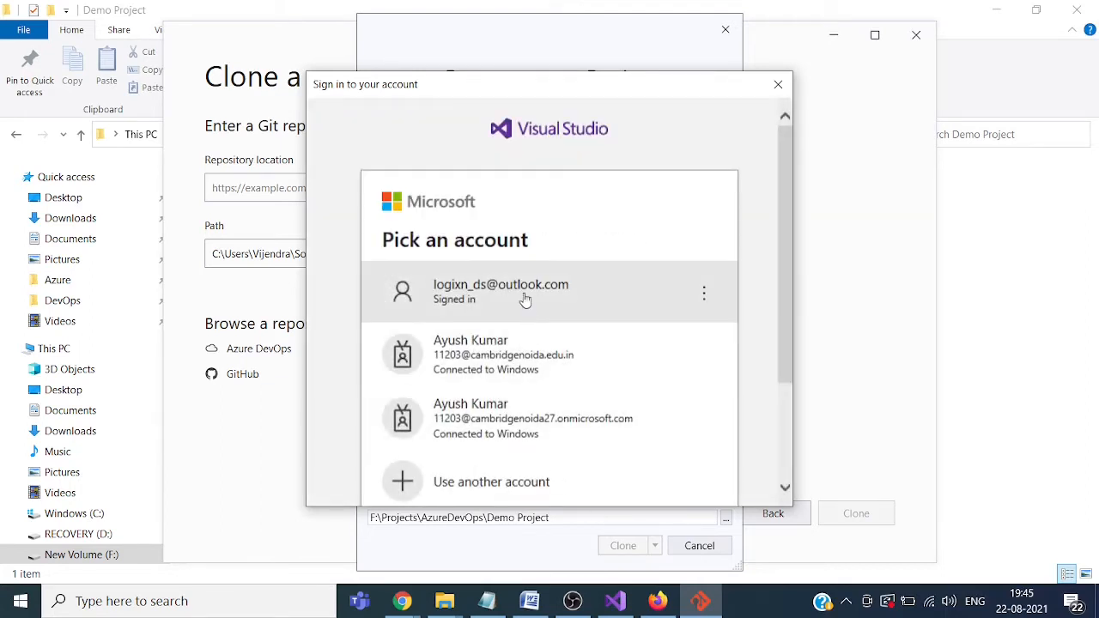
pyautogui.click(523, 290)
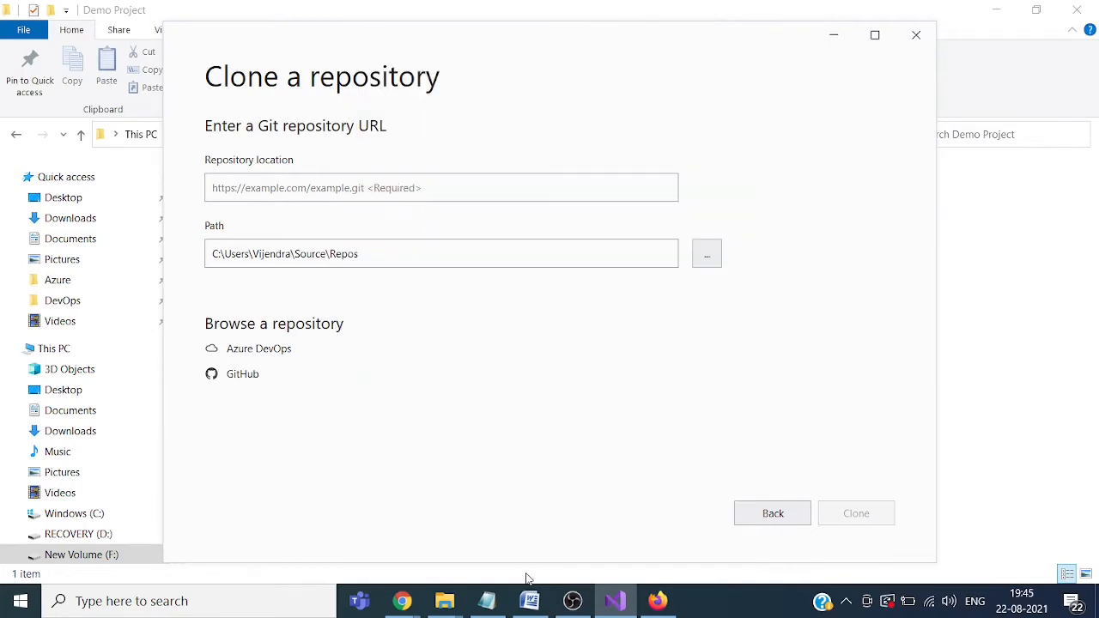
# Step: Inspect the cloned Demo Project folder's .git contents in File Explorer, then return to Visual Studio
pyautogui.moveTo(460, 606)
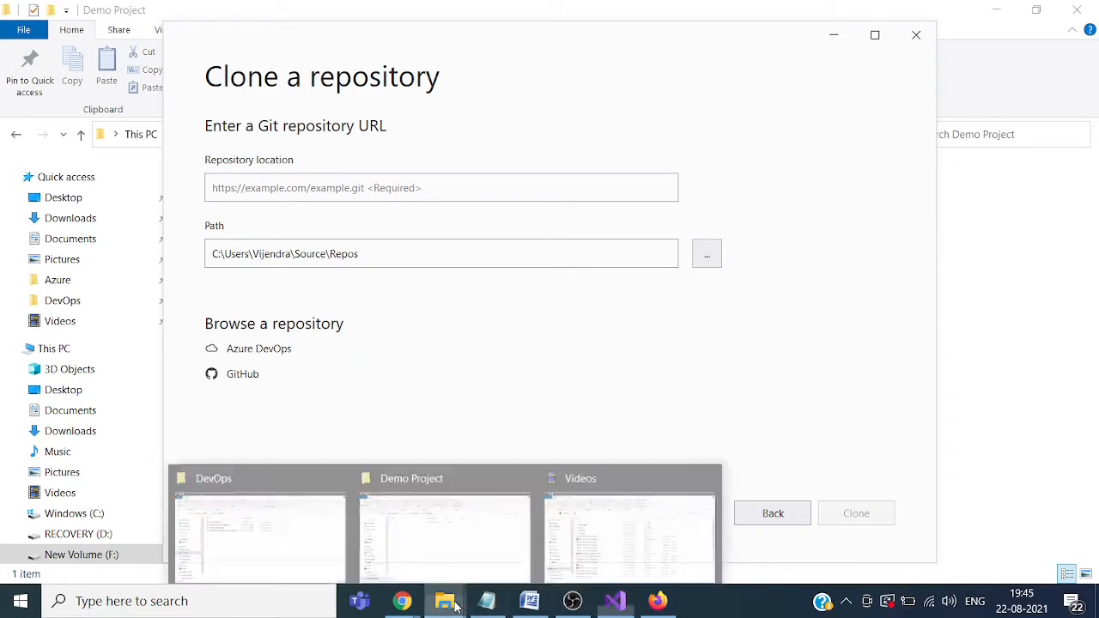
pyautogui.click(463, 528)
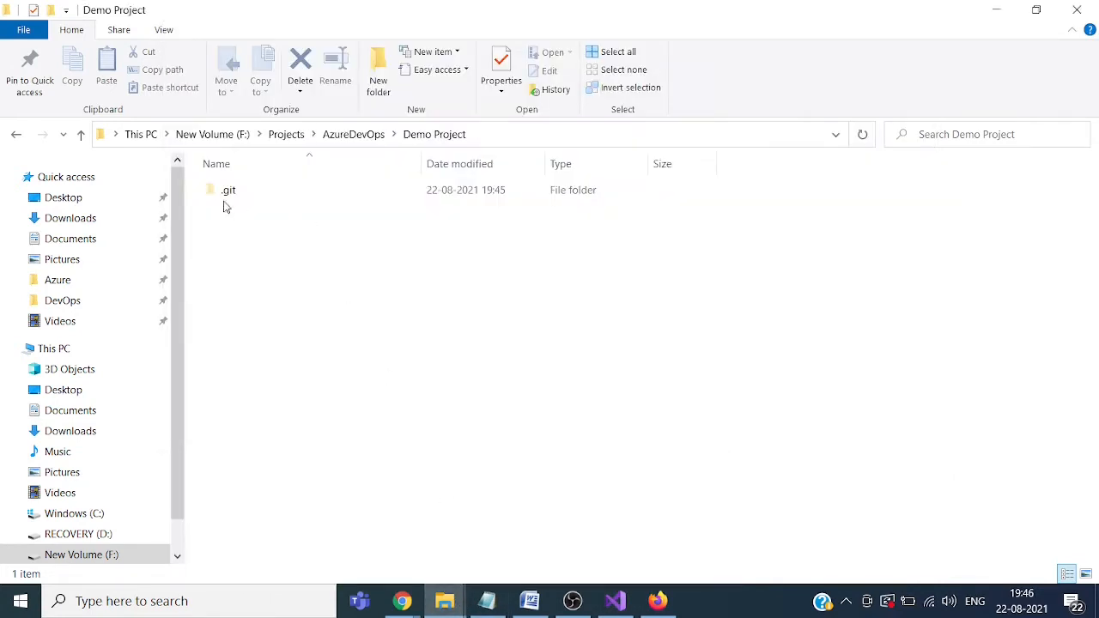
pyautogui.moveTo(229, 194)
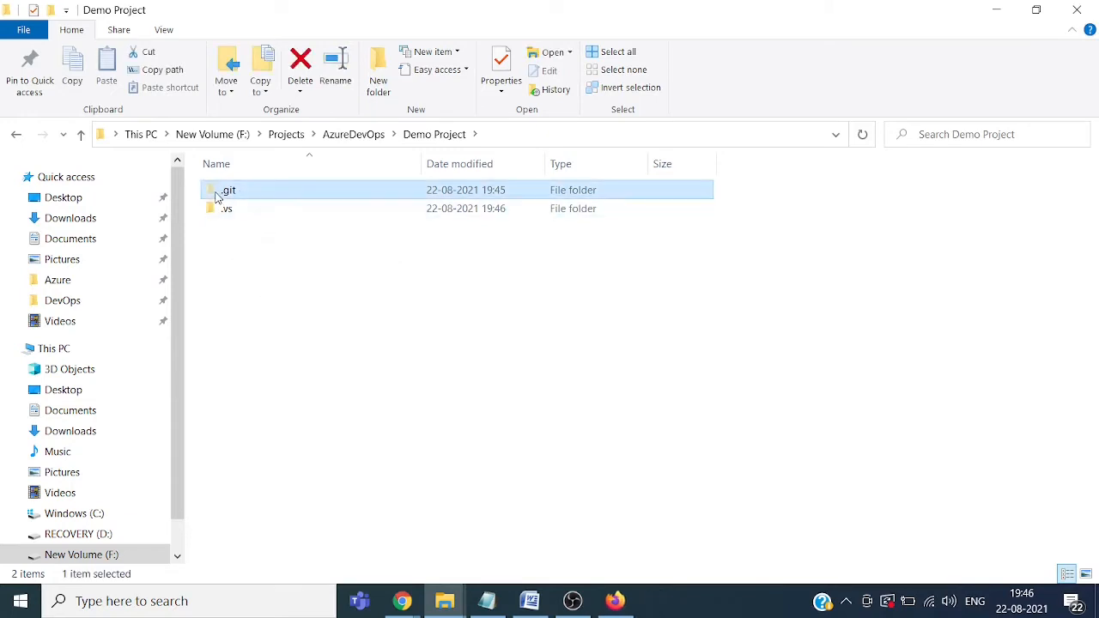
pyautogui.doubleClick(225, 191)
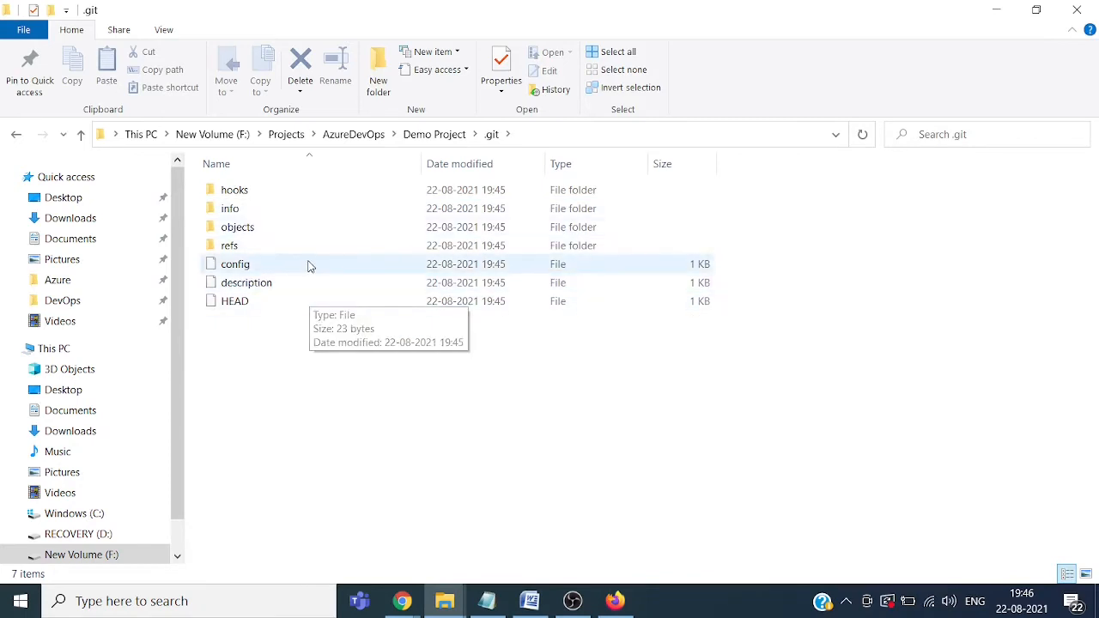
pyautogui.click(435, 134)
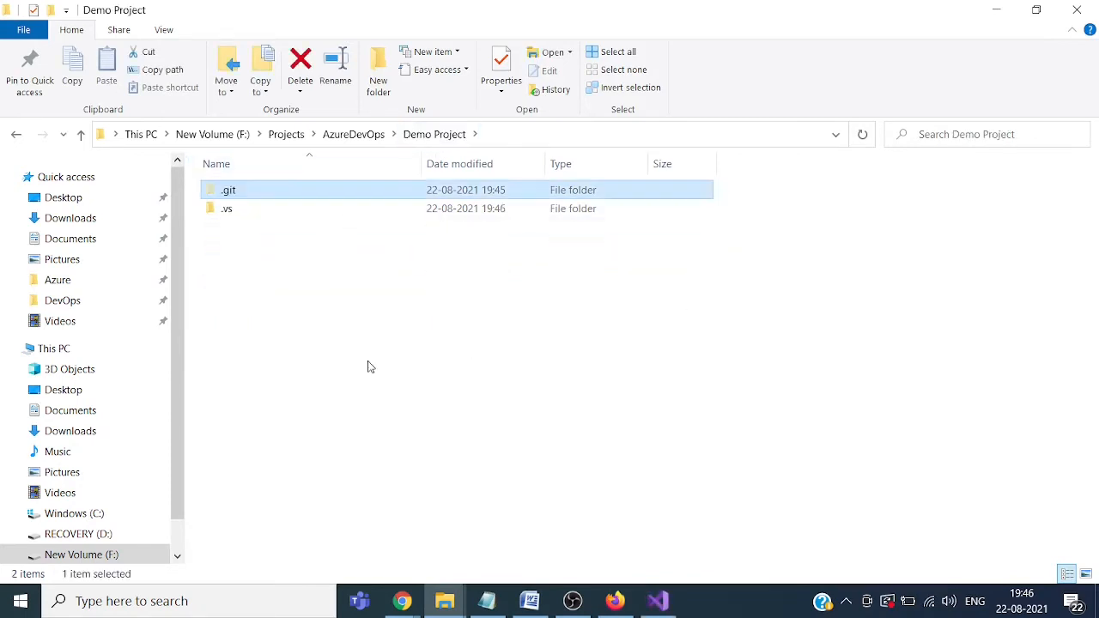
pyautogui.click(670, 611)
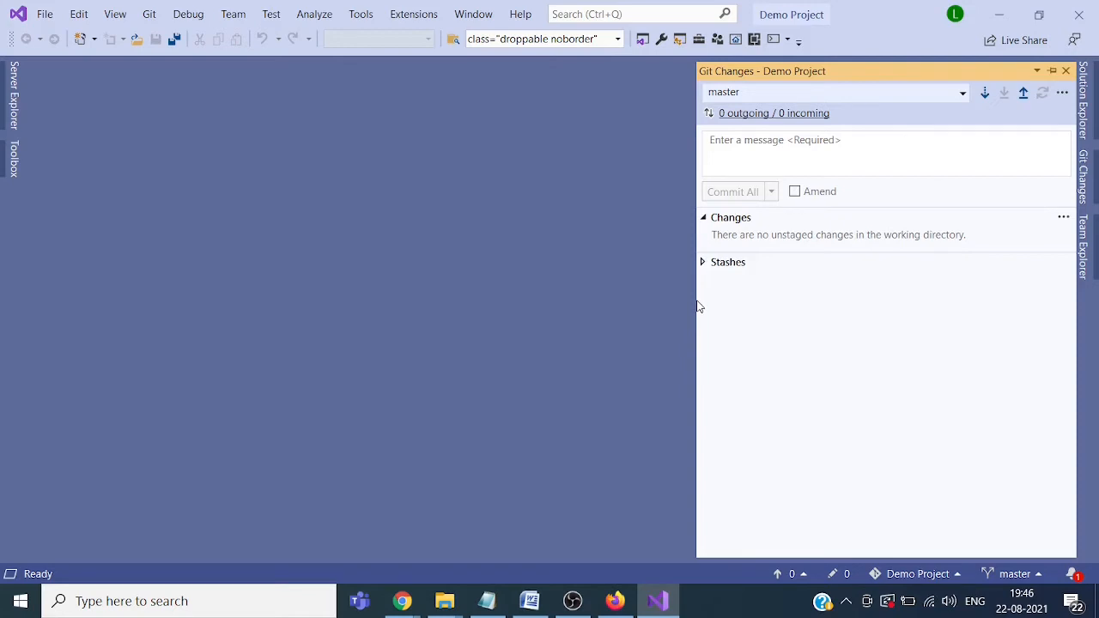
# Step: Narrow the Git Changes pane, show Solution Explorer, and choose File > New > Project
pyautogui.moveTo(696, 301); pyautogui.dragTo(770, 300)
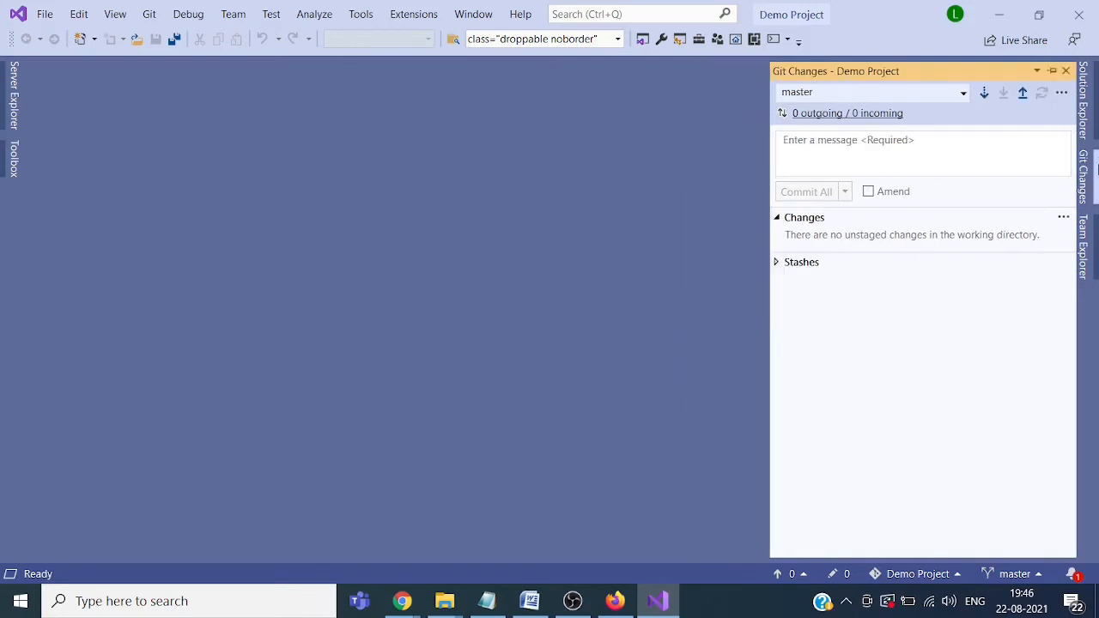
pyautogui.click(1089, 118)
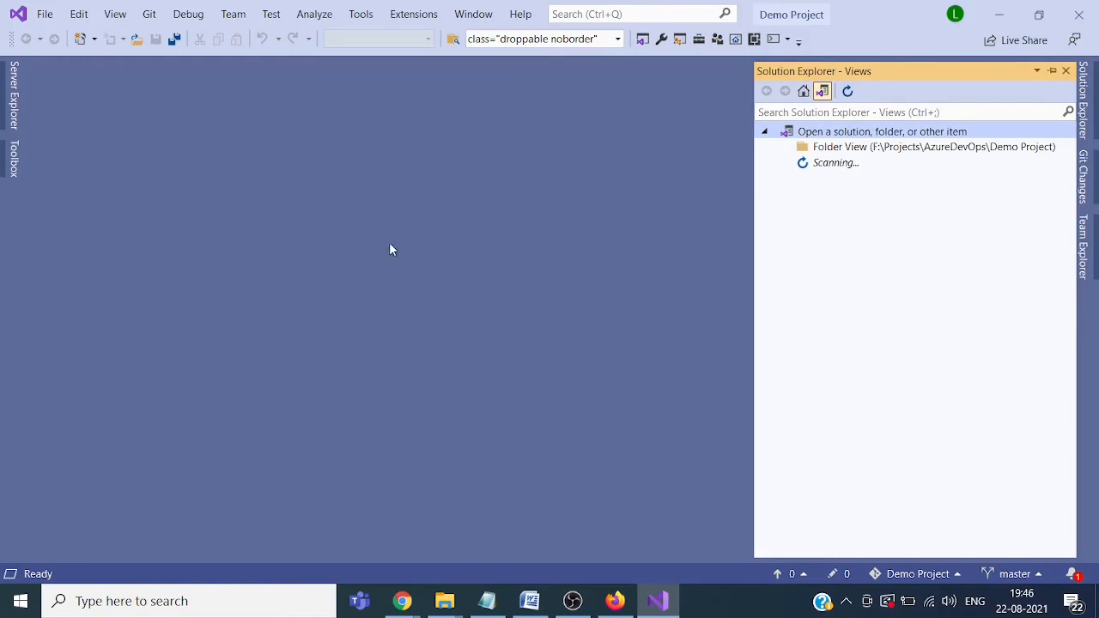
pyautogui.click(45, 17)
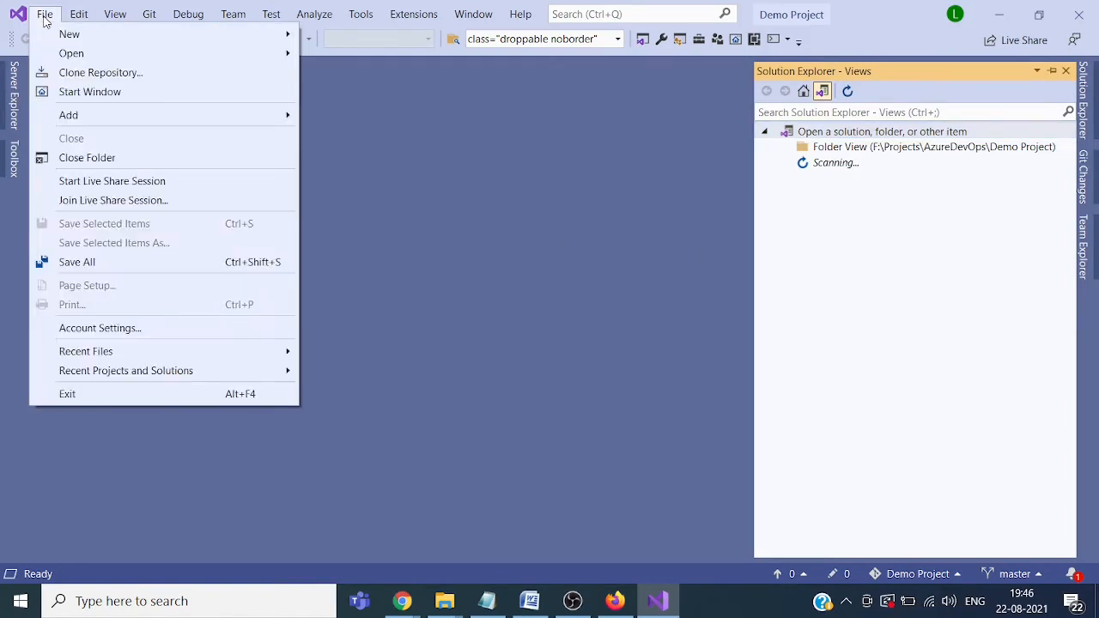
pyautogui.moveTo(102, 38)
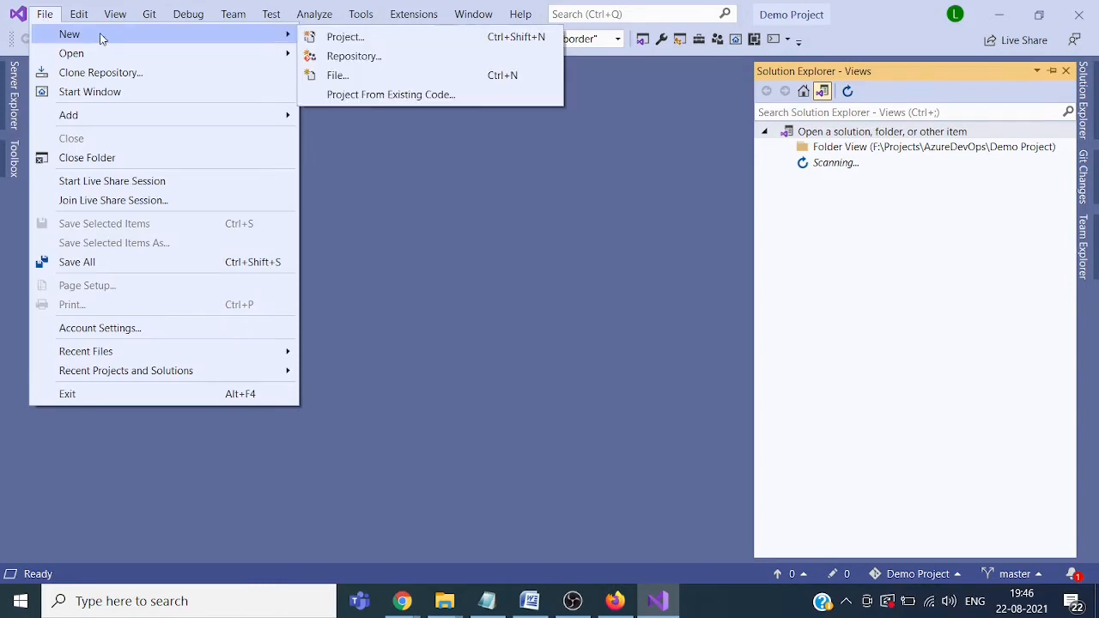
pyautogui.click(329, 36)
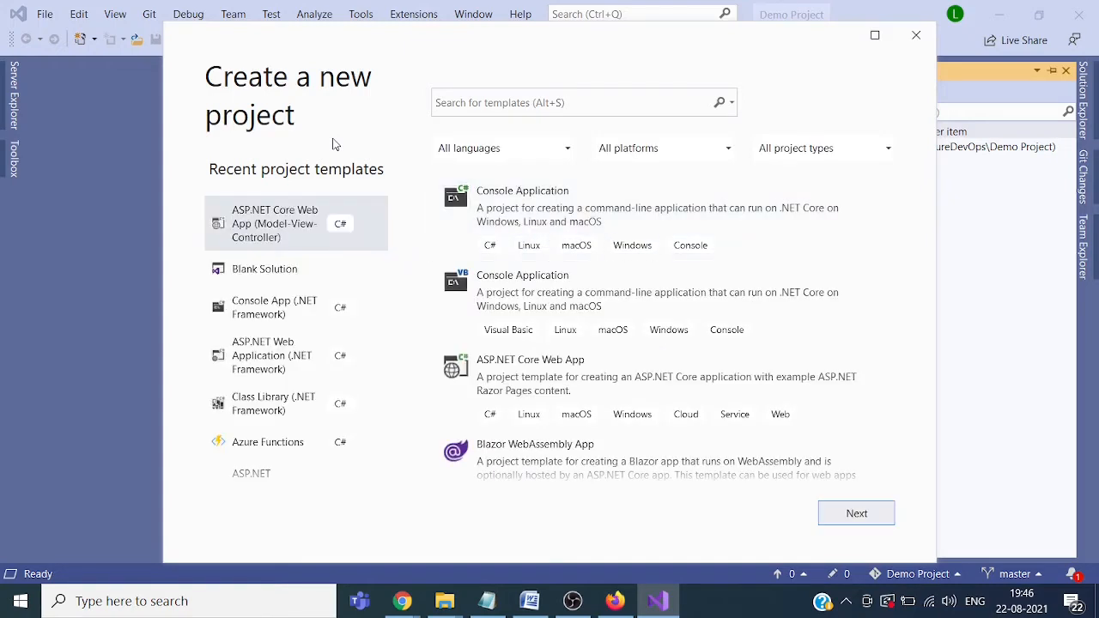
# Step: Search templates for 'asp.net core' and pick ASP.NET Core Web App (Model-View-Controller)
pyautogui.click(555, 102)
pyautogui.write('asp')
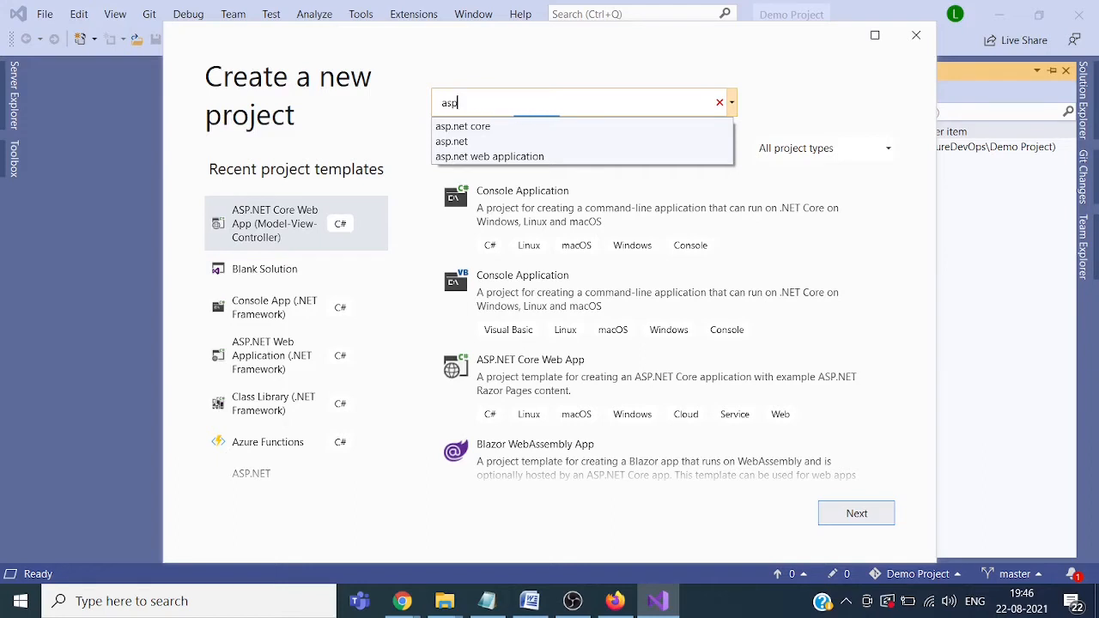
pyautogui.write('.net')
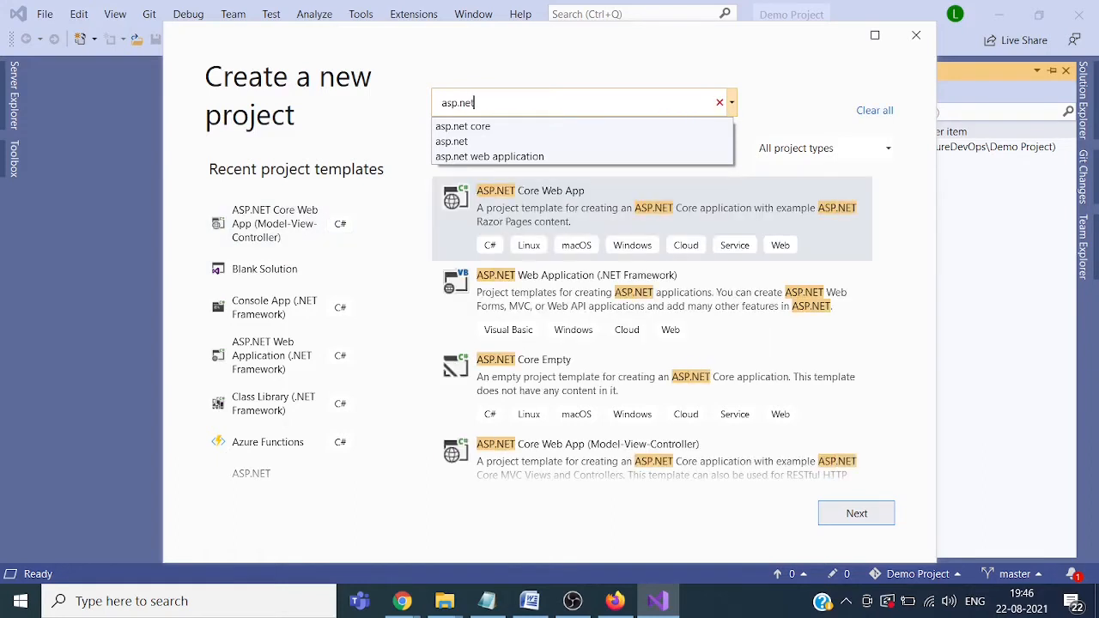
pyautogui.write(' core')
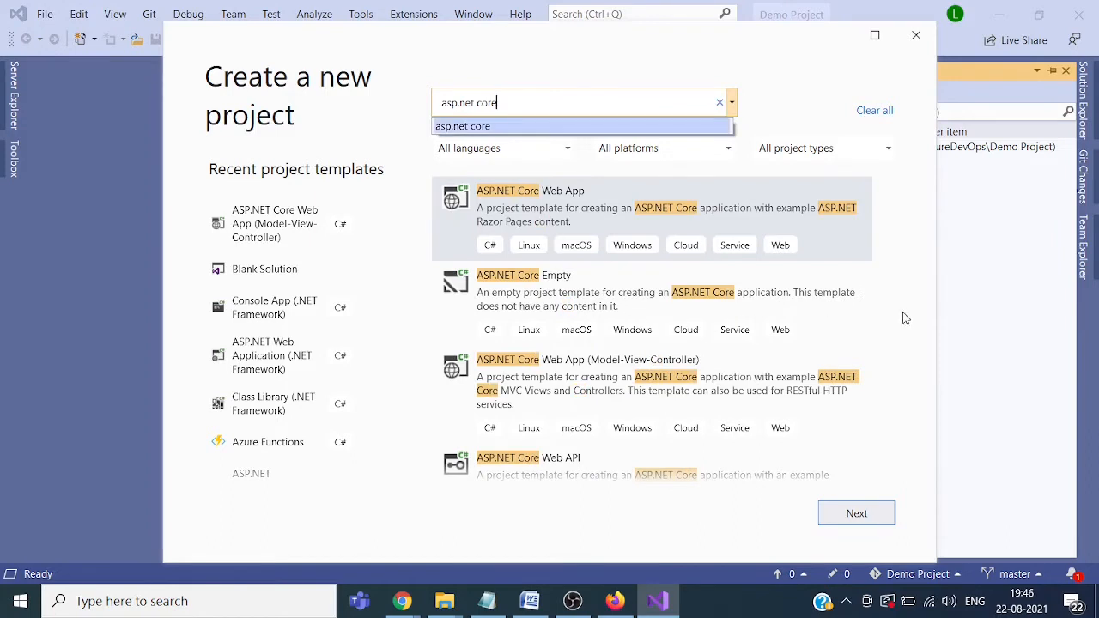
pyautogui.click(891, 430)
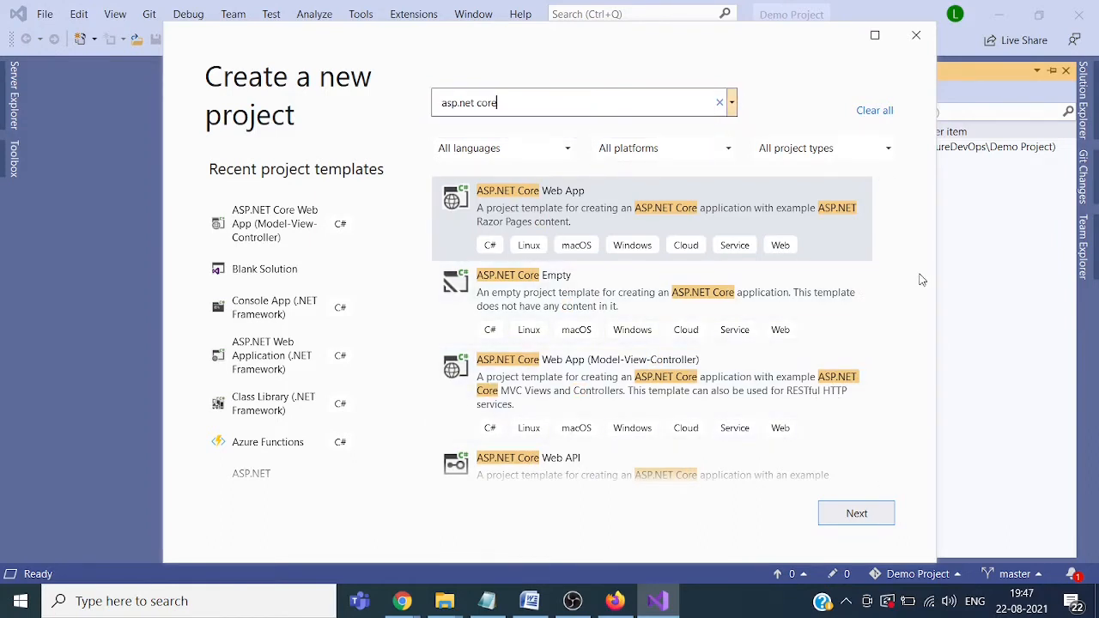
pyautogui.click(888, 482)
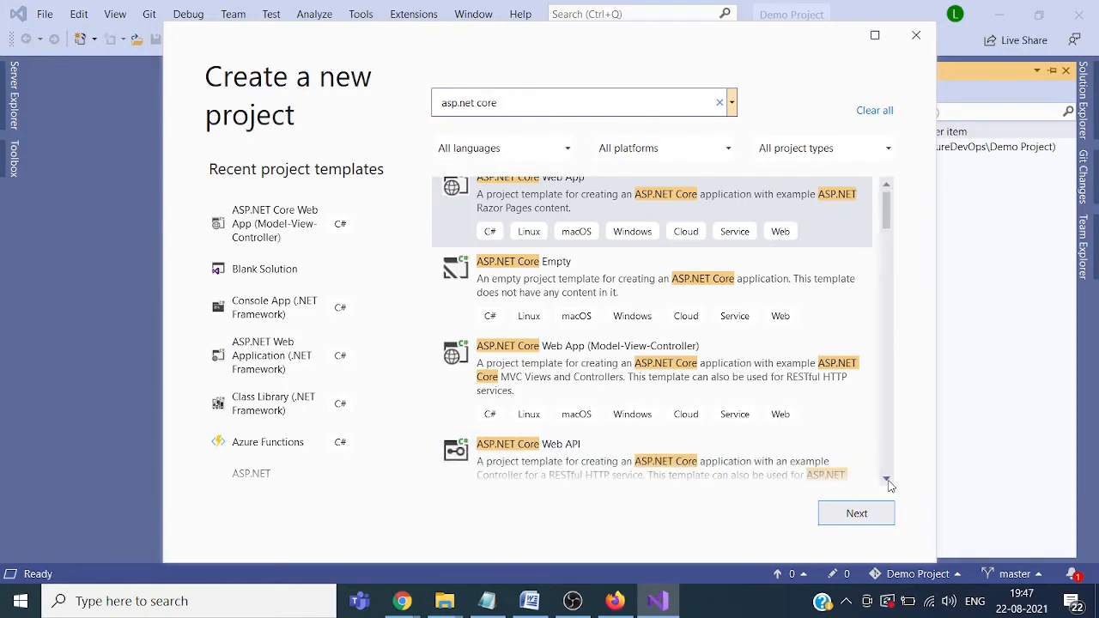
pyautogui.click(887, 482)
pyautogui.click(888, 481)
pyautogui.click(887, 481)
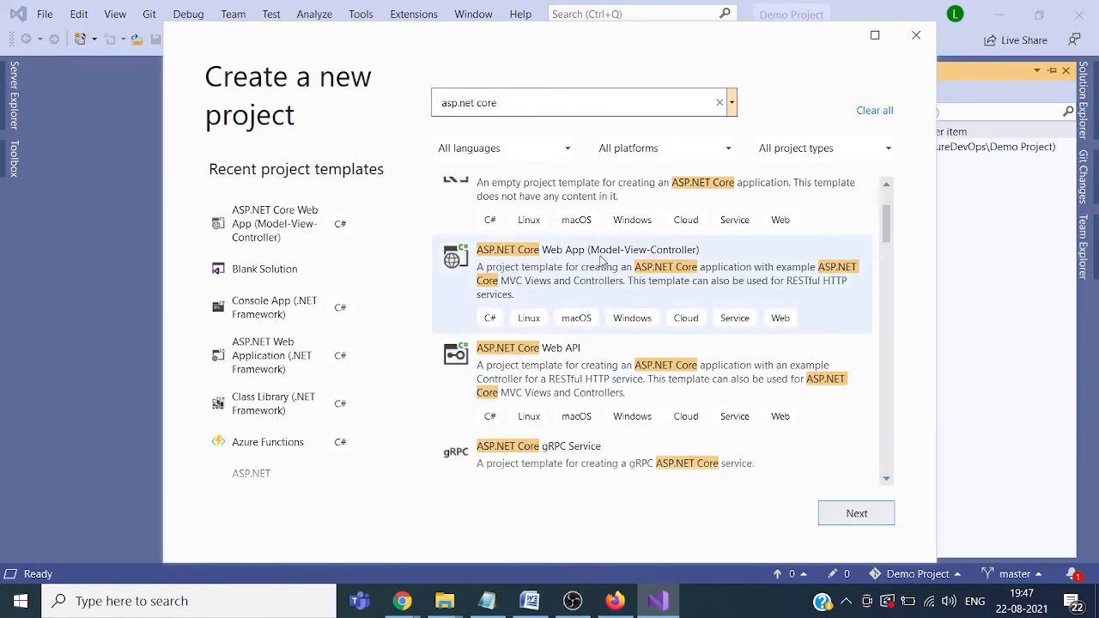
pyautogui.click(661, 262)
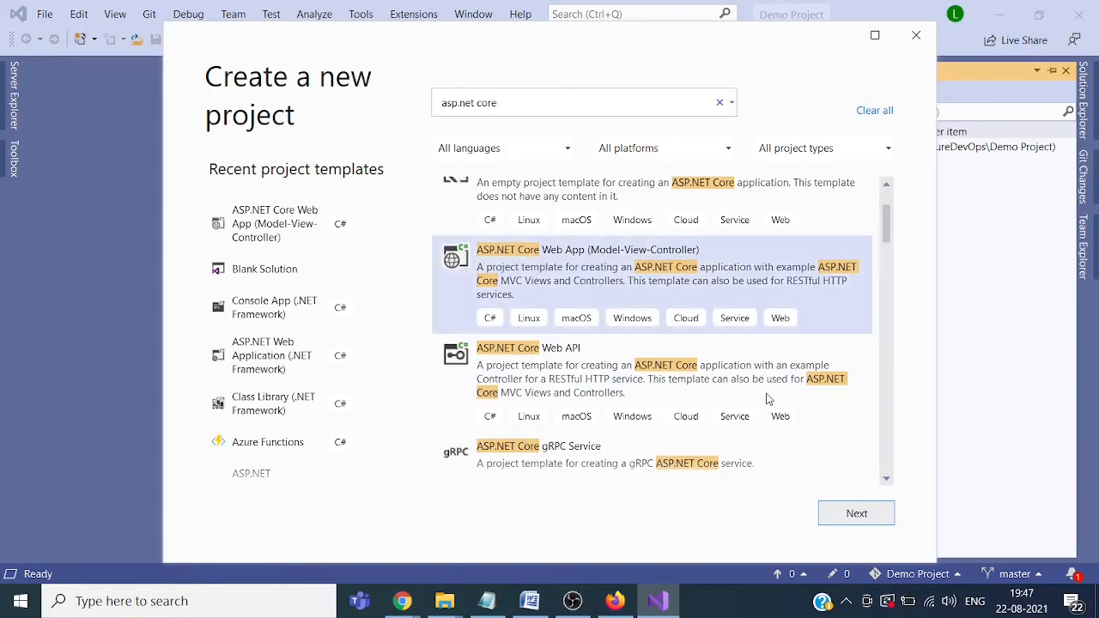
pyautogui.click(852, 518)
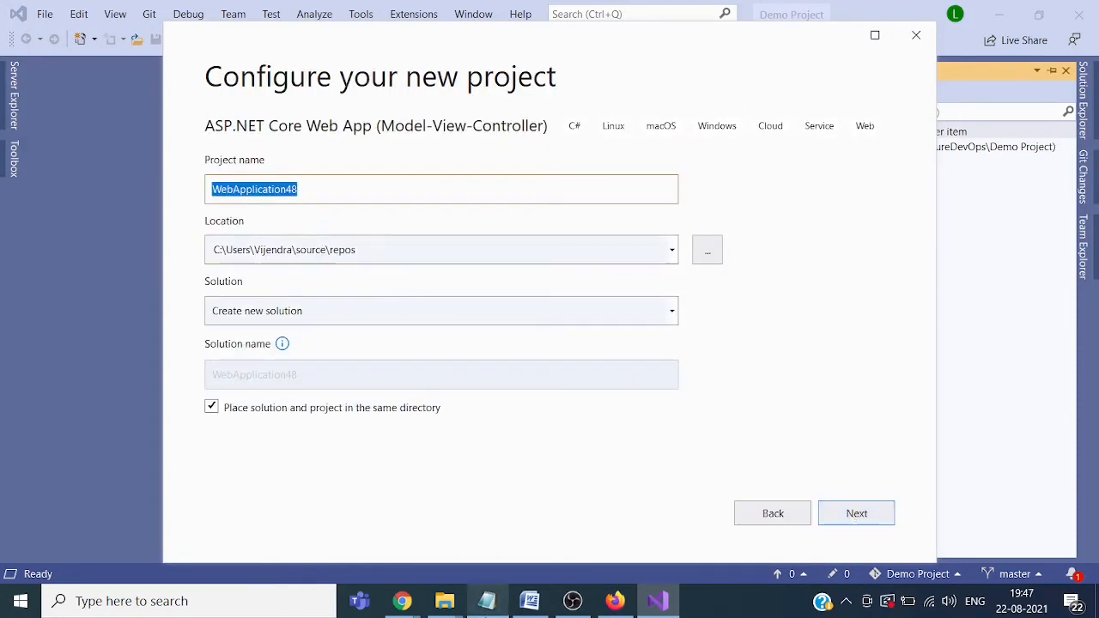
# Step: Copy the Demo Project folder path from File Explorer's address bar
pyautogui.moveTo(445, 605)
pyautogui.click(441, 560)
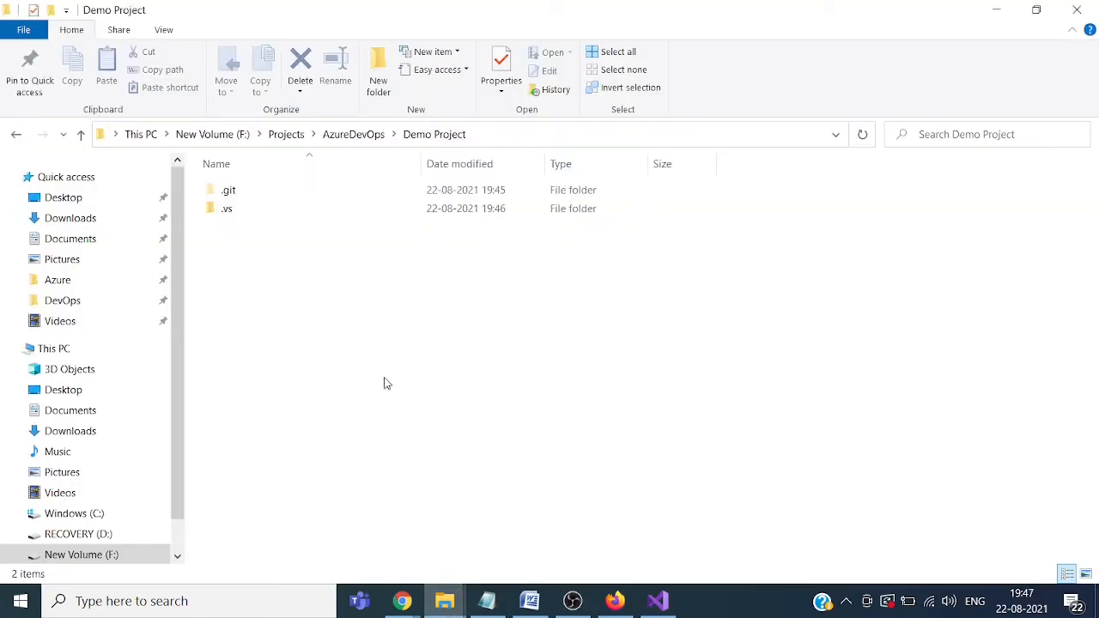
pyautogui.click(530, 137)
pyautogui.hotkey('ctrl', 'c')
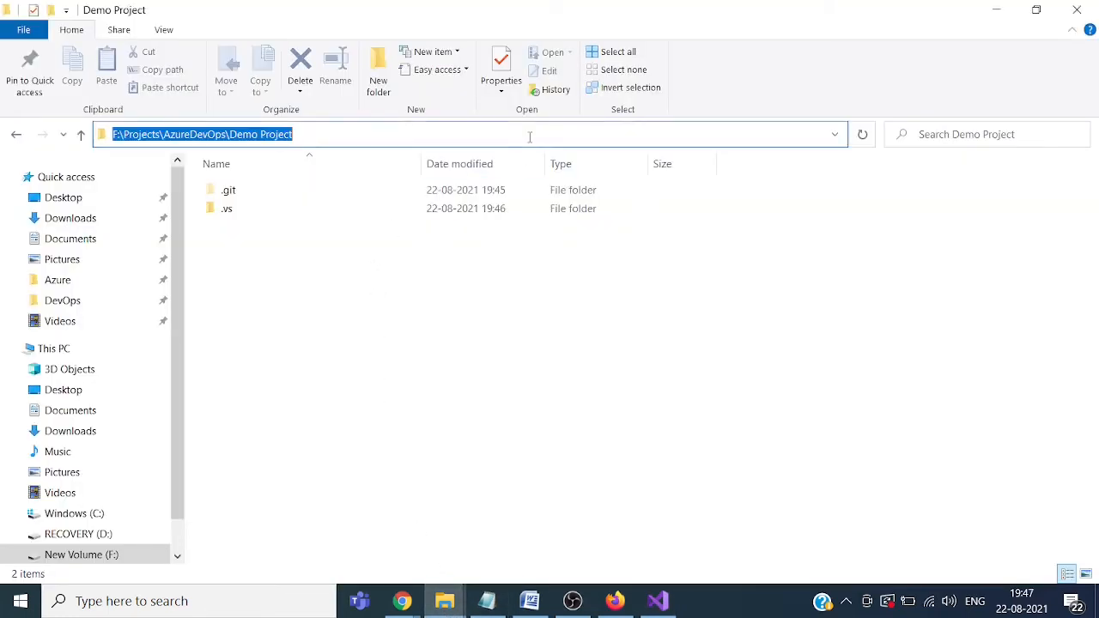
pyautogui.click(657, 601)
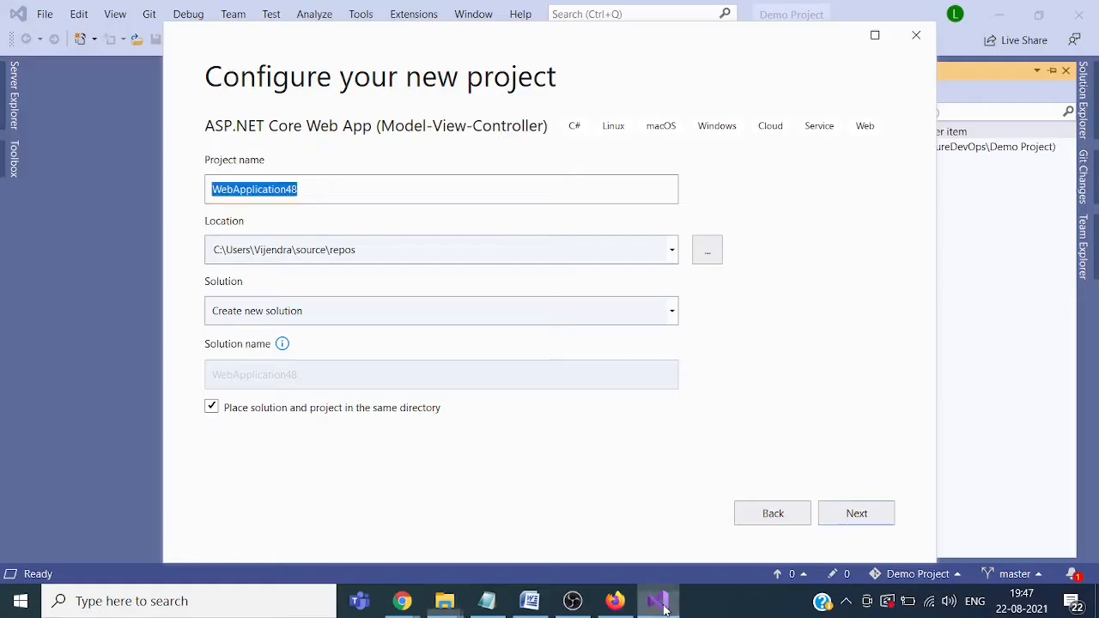
# Step: Name the project WebApplication1, set its location to F:\Projects\AzureDevOps\Demo Project, and continue
pyautogui.click(375, 189)
pyautogui.press('BackSpace')
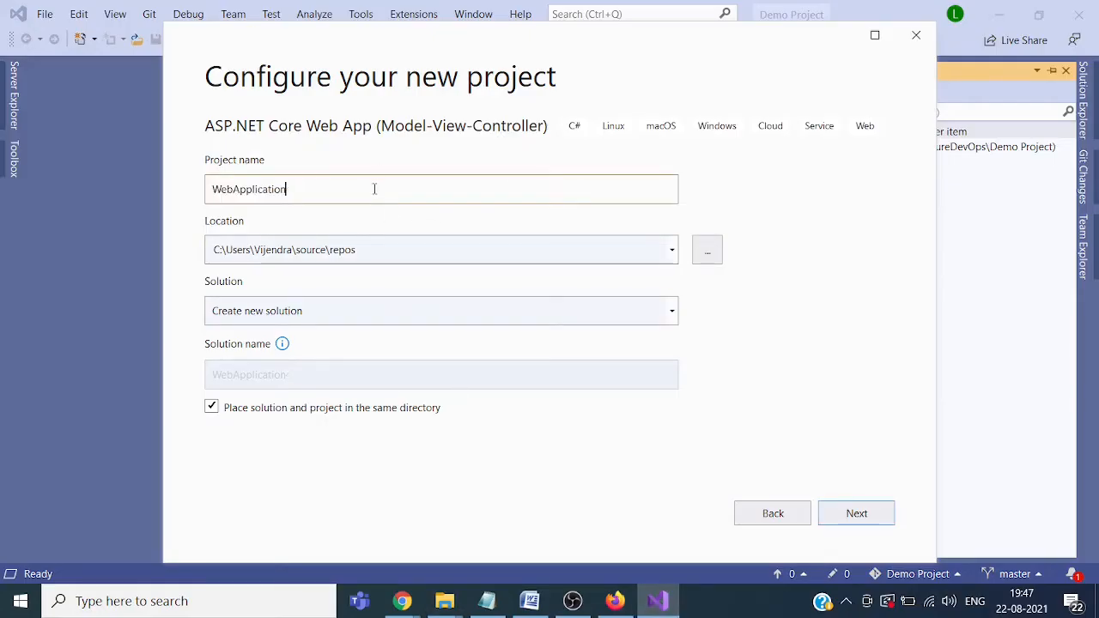
pyautogui.write('1')
pyautogui.click(386, 262)
pyautogui.hotkey('ctrl', 'v')
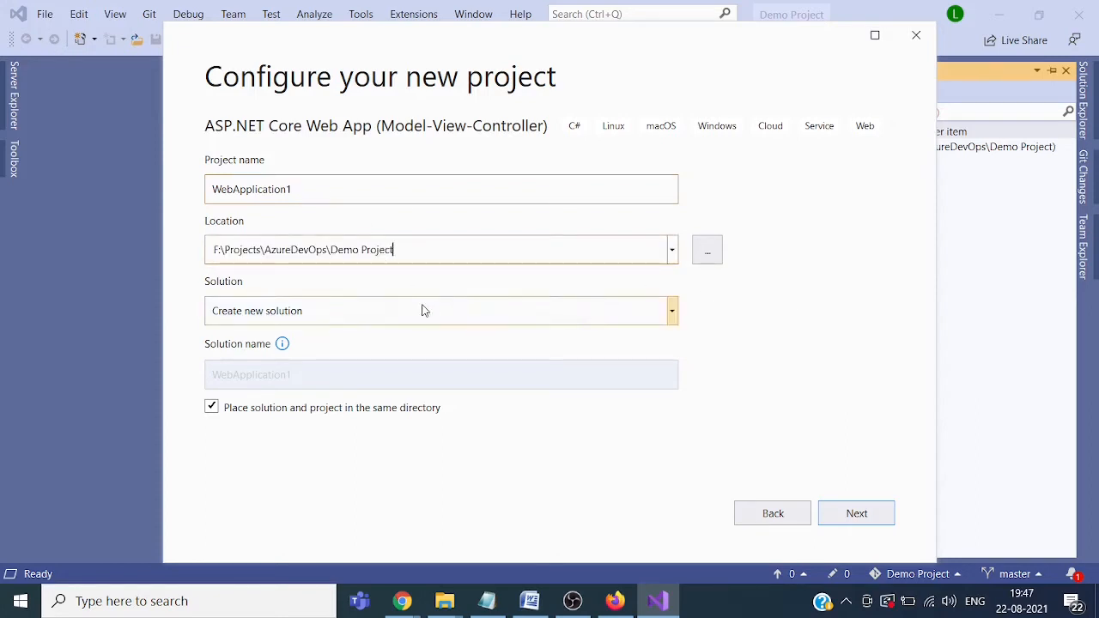
pyautogui.click(851, 517)
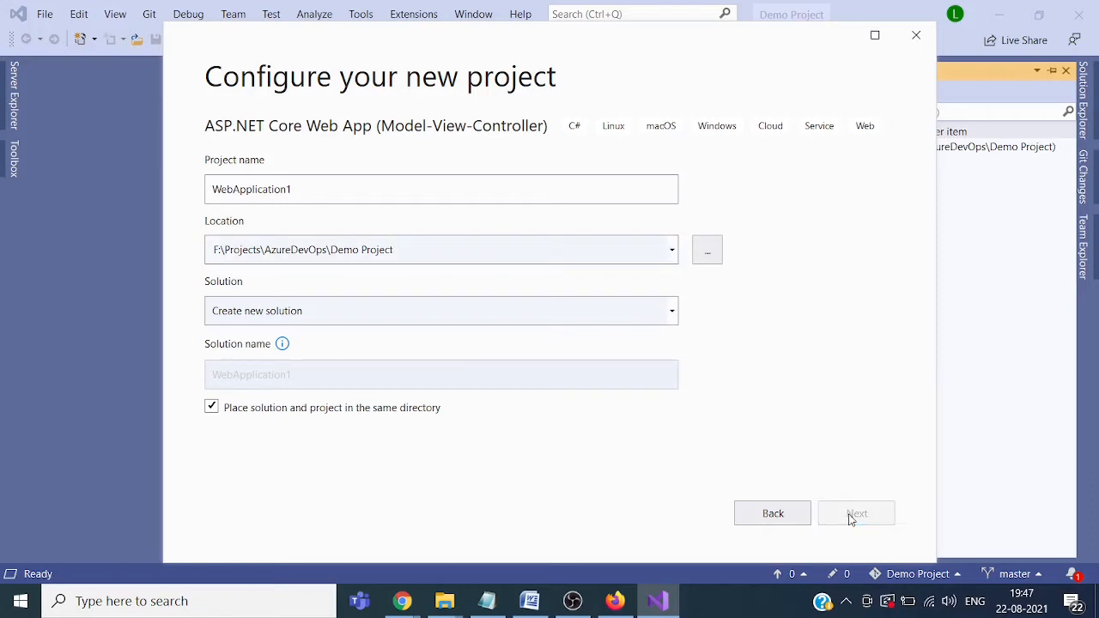
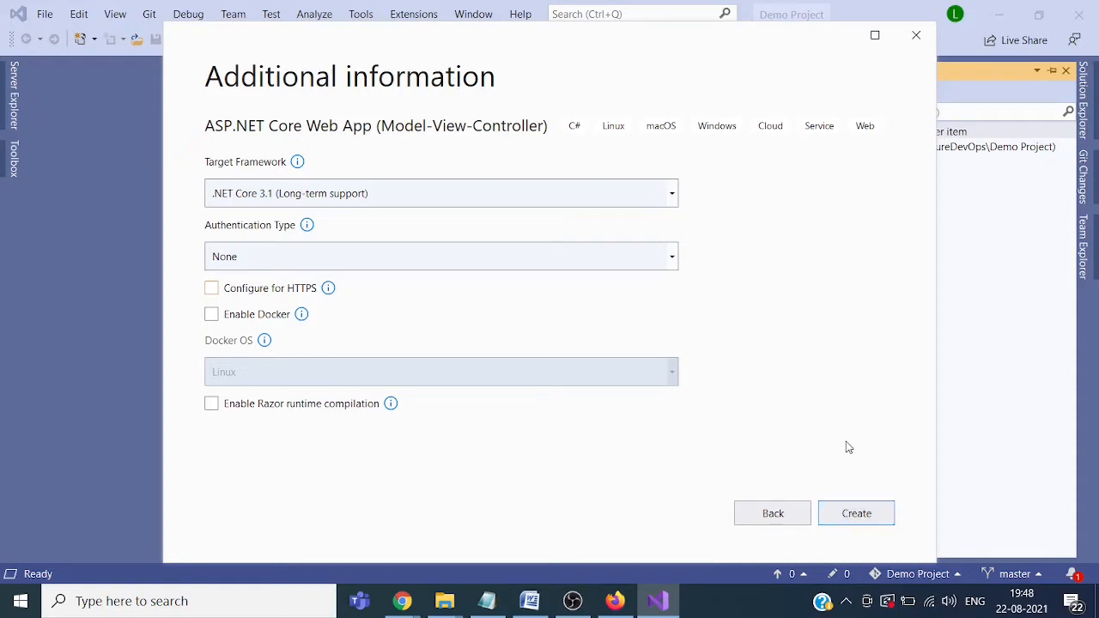
# Step: Attempt to create the MVC project, dismiss the HRESULT error, and close Visual Studio
pyautogui.click(862, 513)
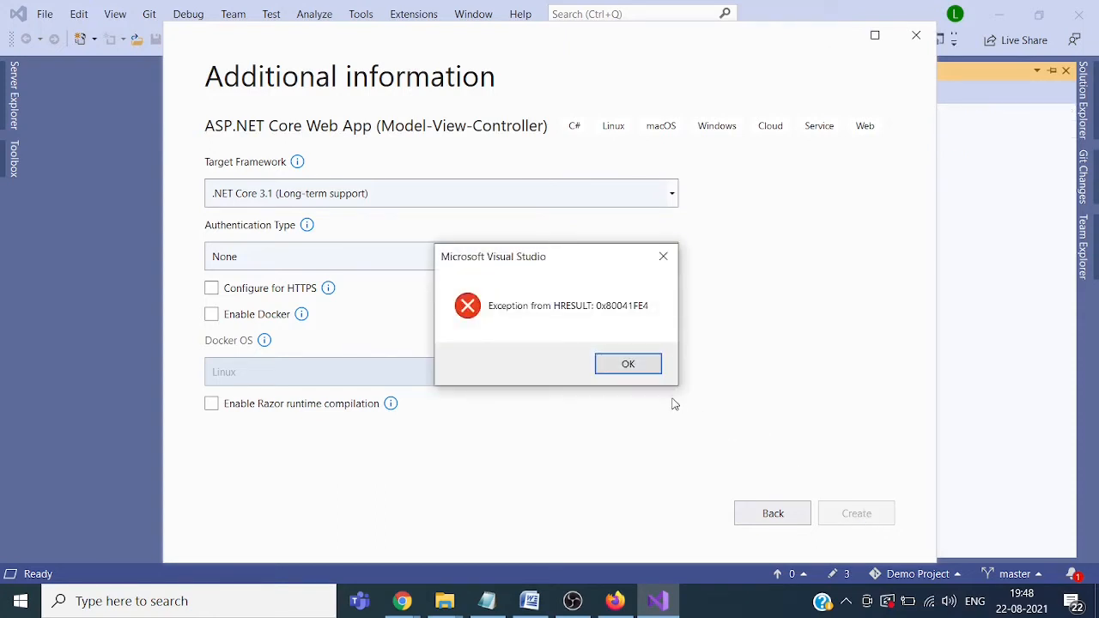
pyautogui.click(629, 364)
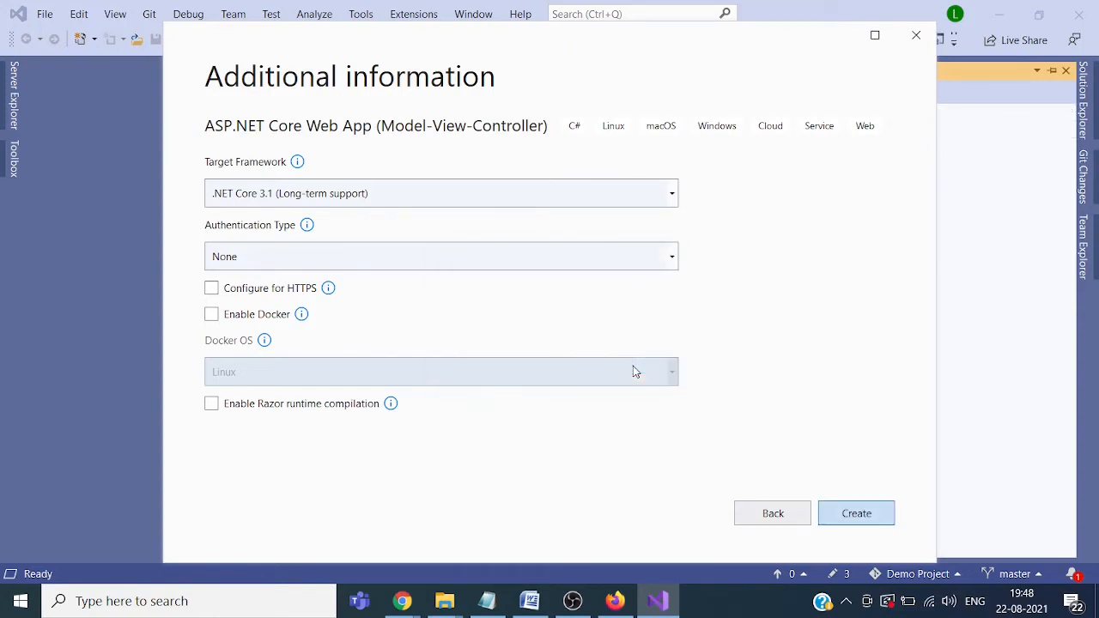
pyautogui.click(916, 35)
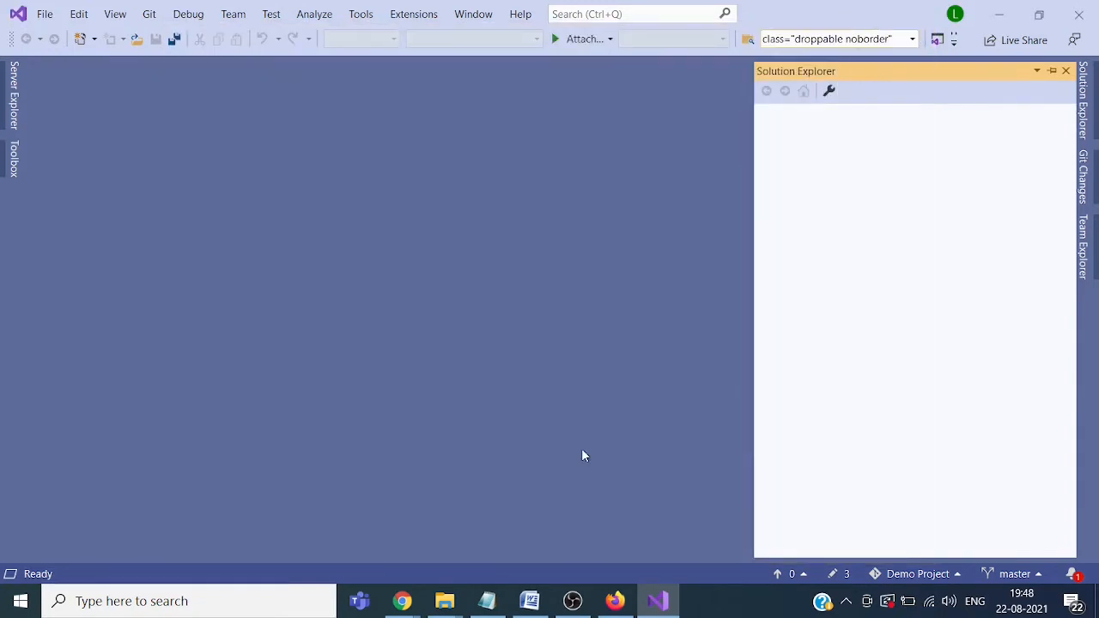
pyautogui.click(1079, 9)
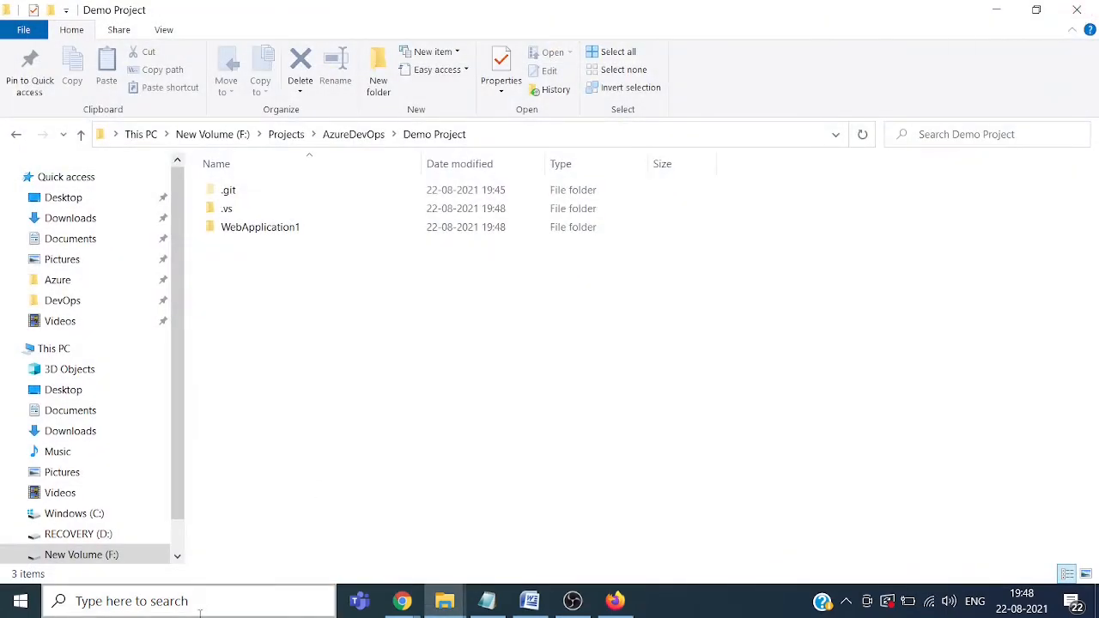
pyautogui.click(207, 608)
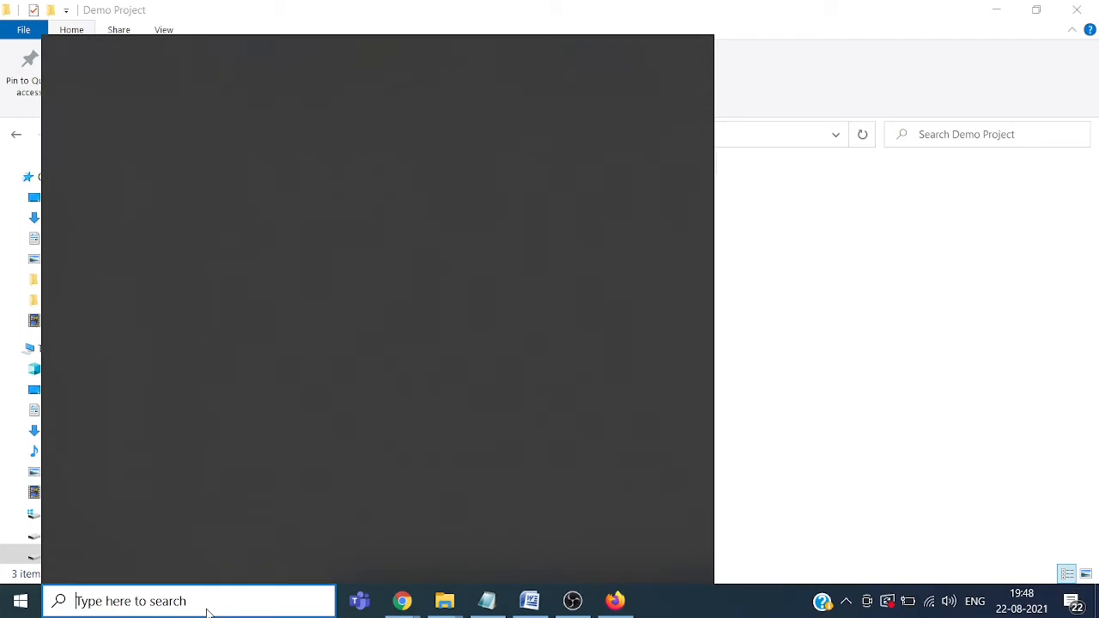
# Step: Relaunch Visual Studio 2019, pick the ASP.NET Core Web App (MVC) template, and name it WebApplication1
pyautogui.write('Visual Studio 2019')
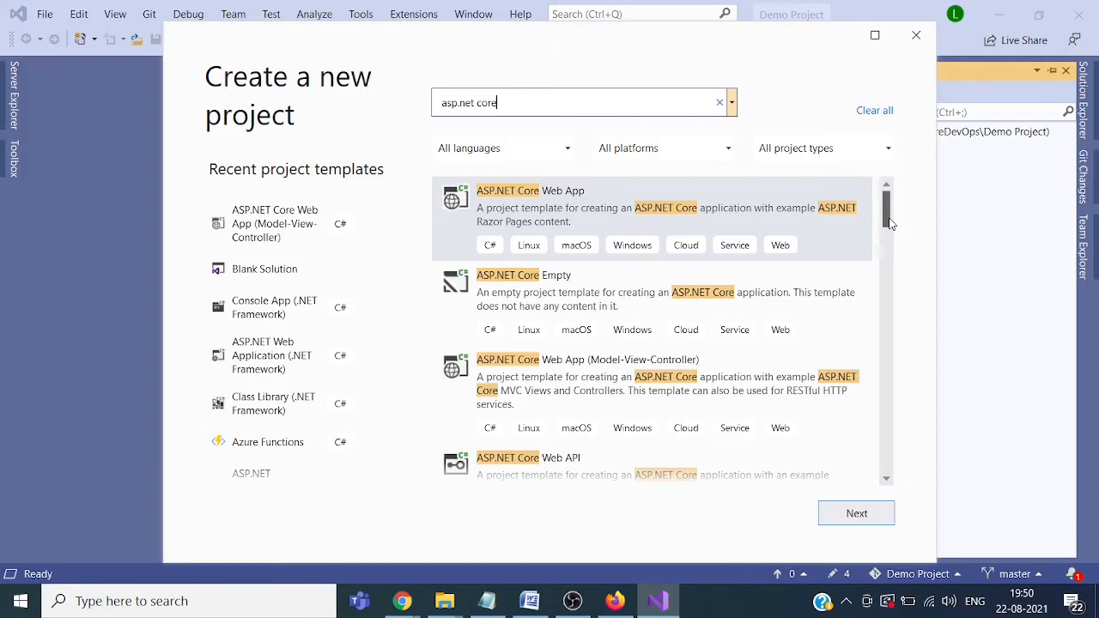
pyautogui.click(785, 427)
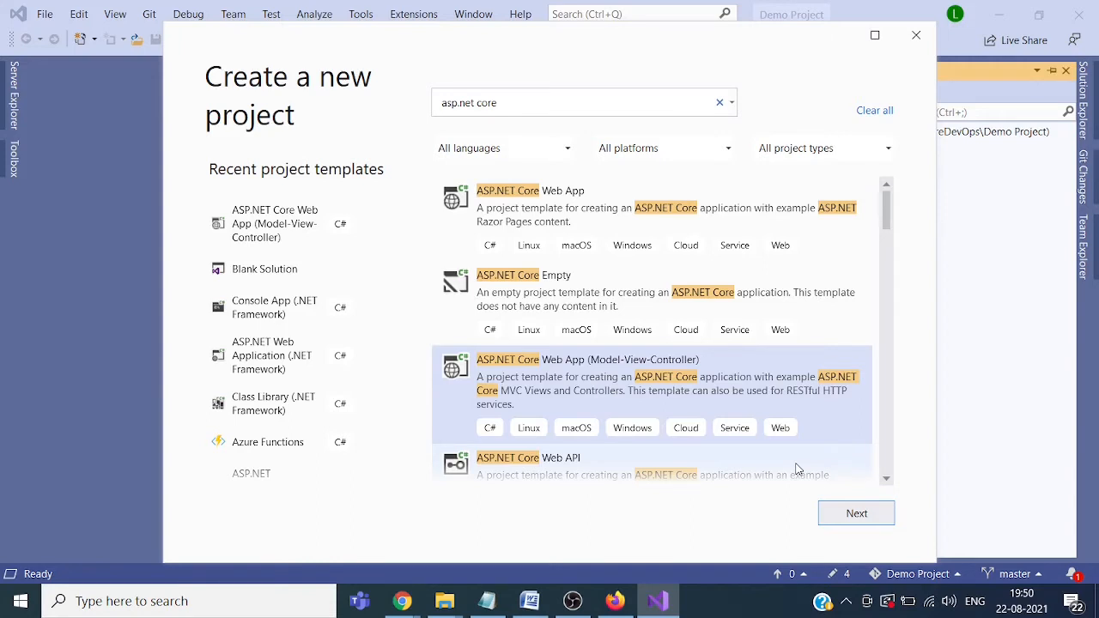
pyautogui.click(855, 512)
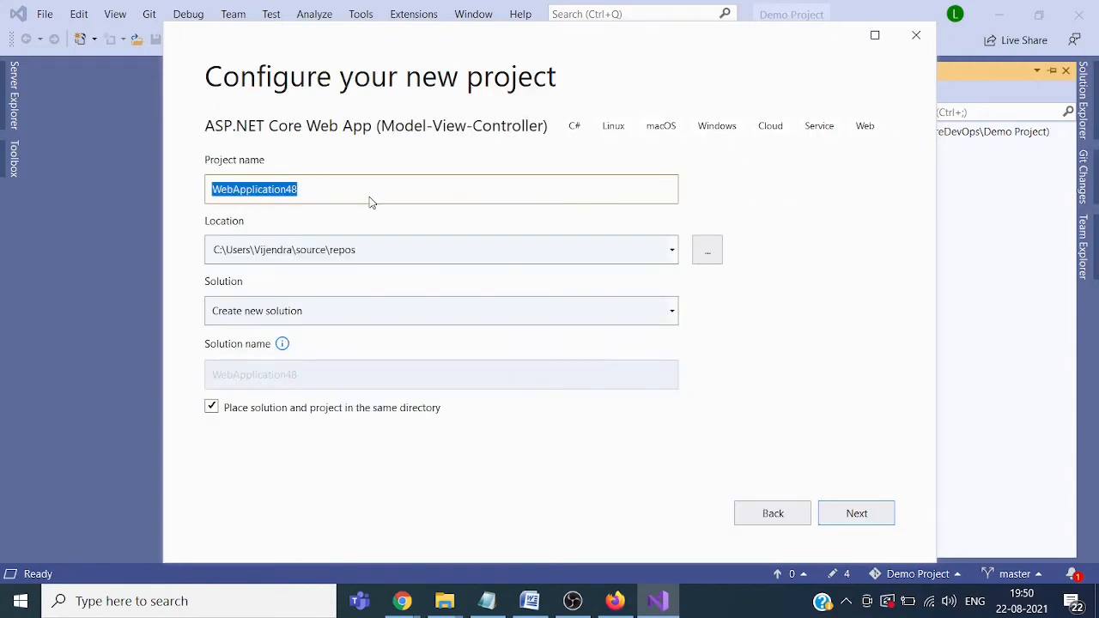
pyautogui.click(370, 189)
pyautogui.press('BackSpace')
pyautogui.press('BackSpace')
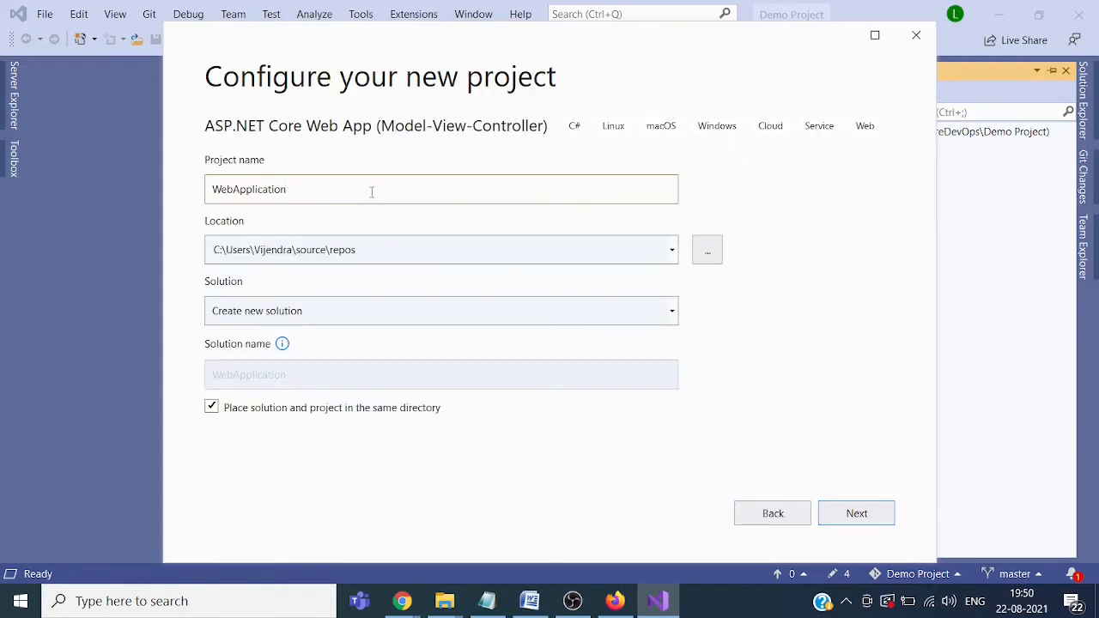
pyautogui.write('1')
# Step: Set the location to the copied Demo Project path and turn off HTTPS
pyautogui.moveTo(454, 609)
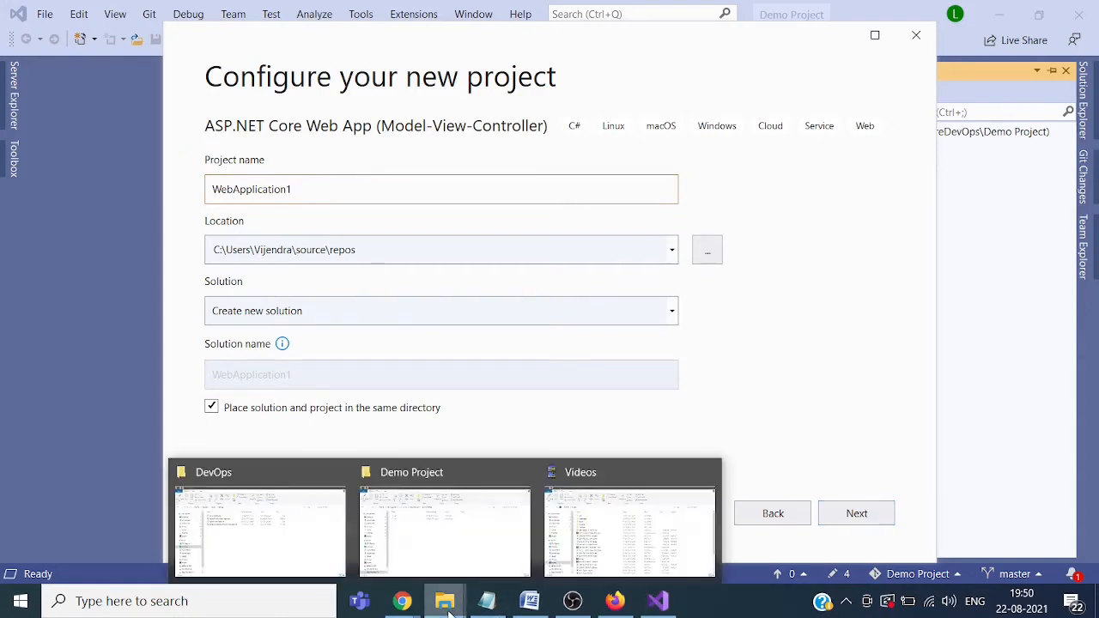
pyautogui.click(495, 554)
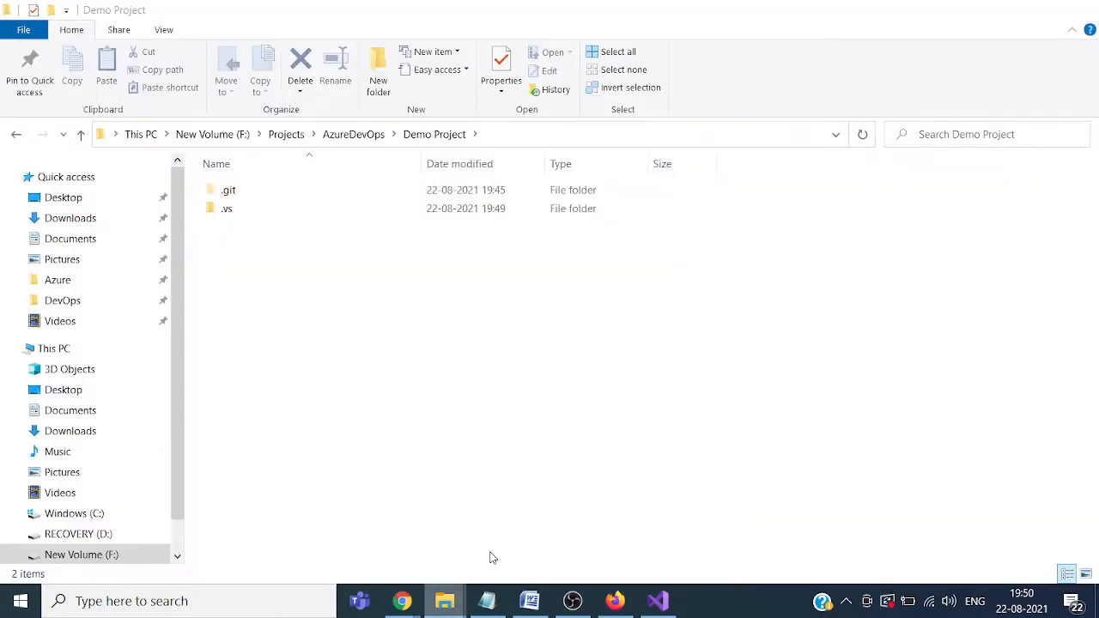
pyautogui.click(573, 132)
pyautogui.hotkey('ctrl', 'c')
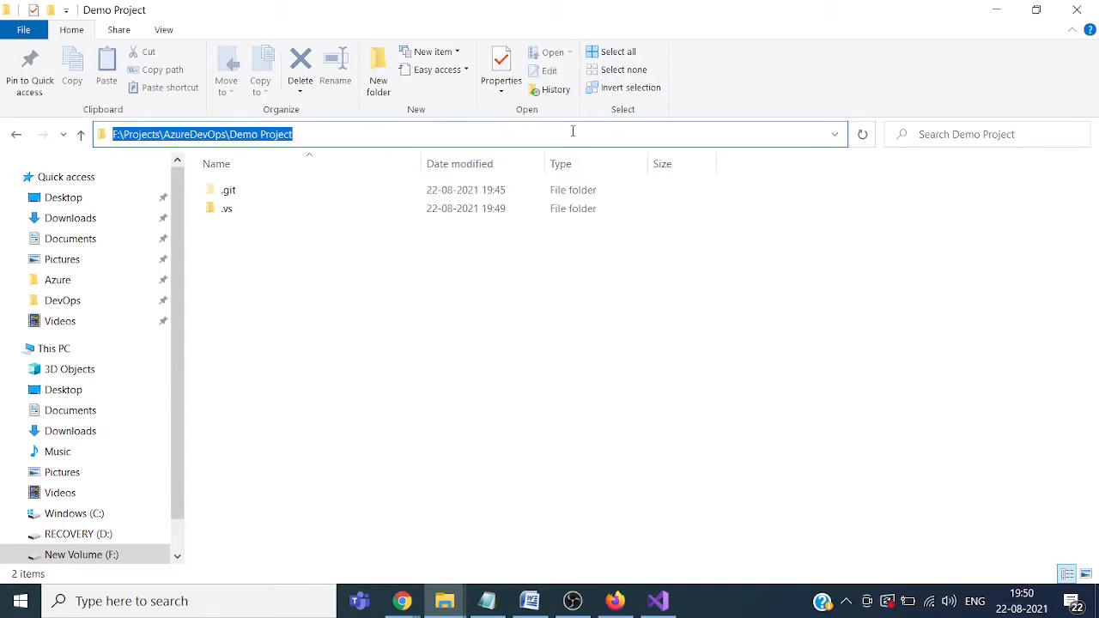
pyautogui.hotkey('alt', 'Tab')
pyautogui.tripleClick(448, 253)
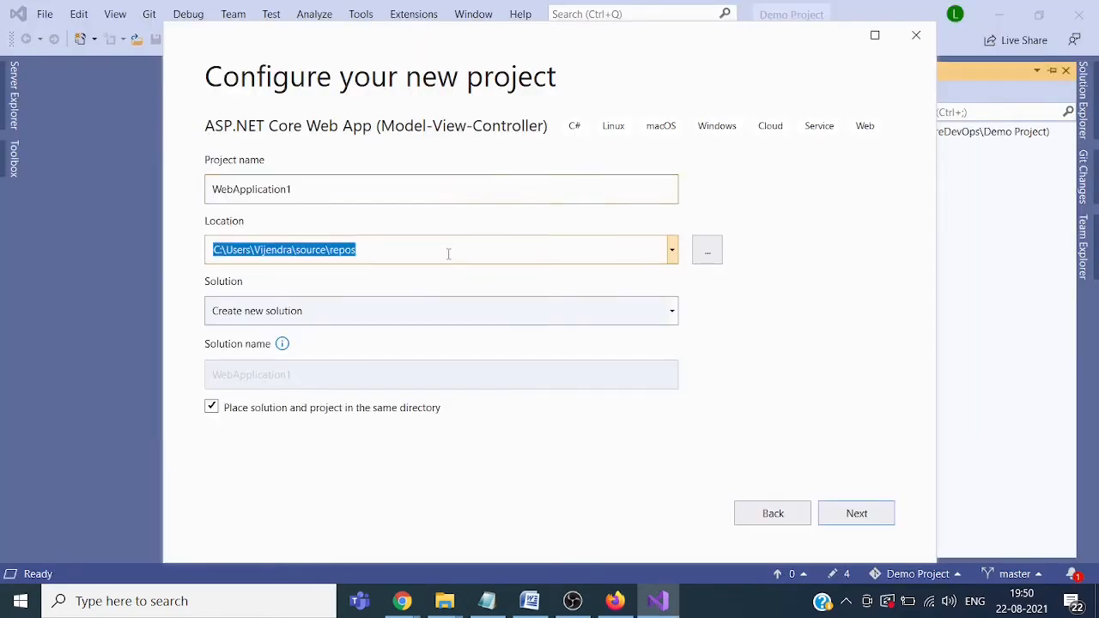
pyautogui.hotkey('ctrl', 'v')
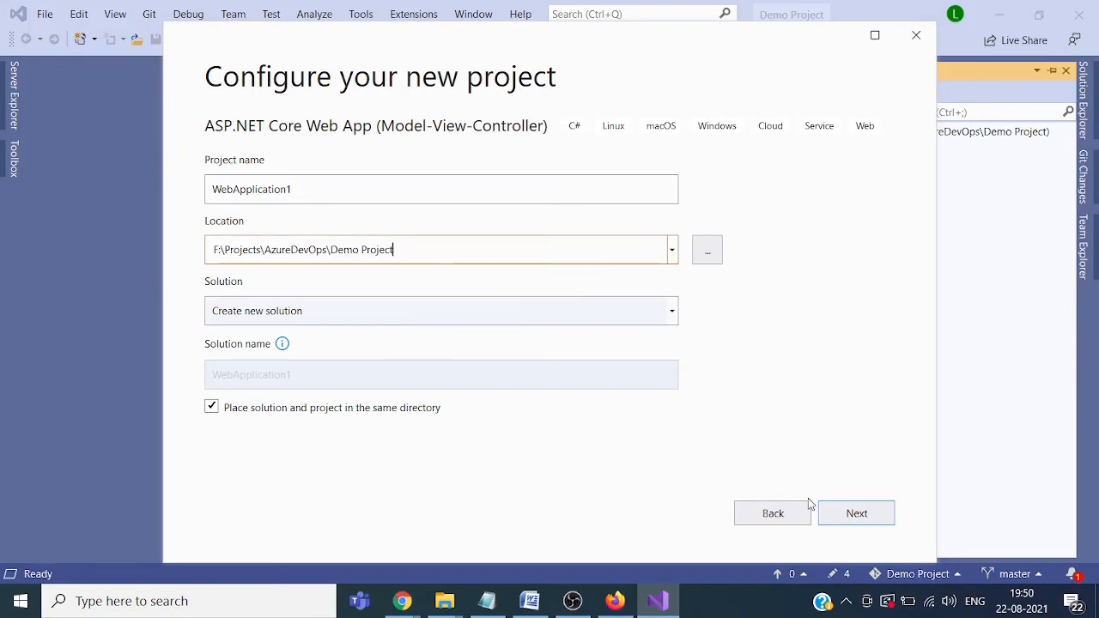
pyautogui.click(834, 512)
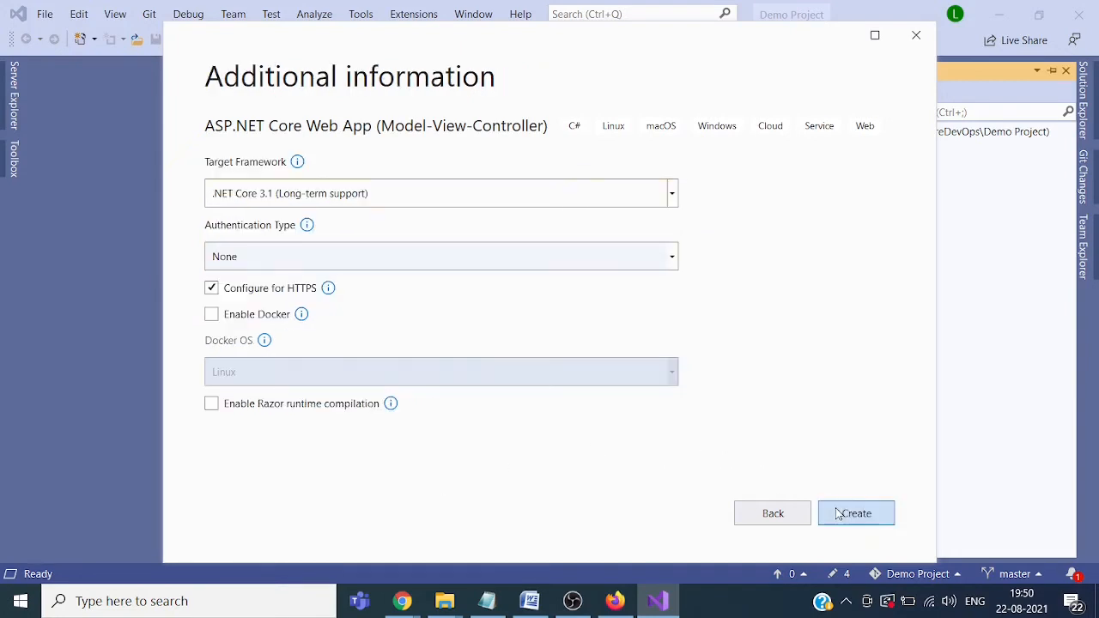
pyautogui.click(214, 289)
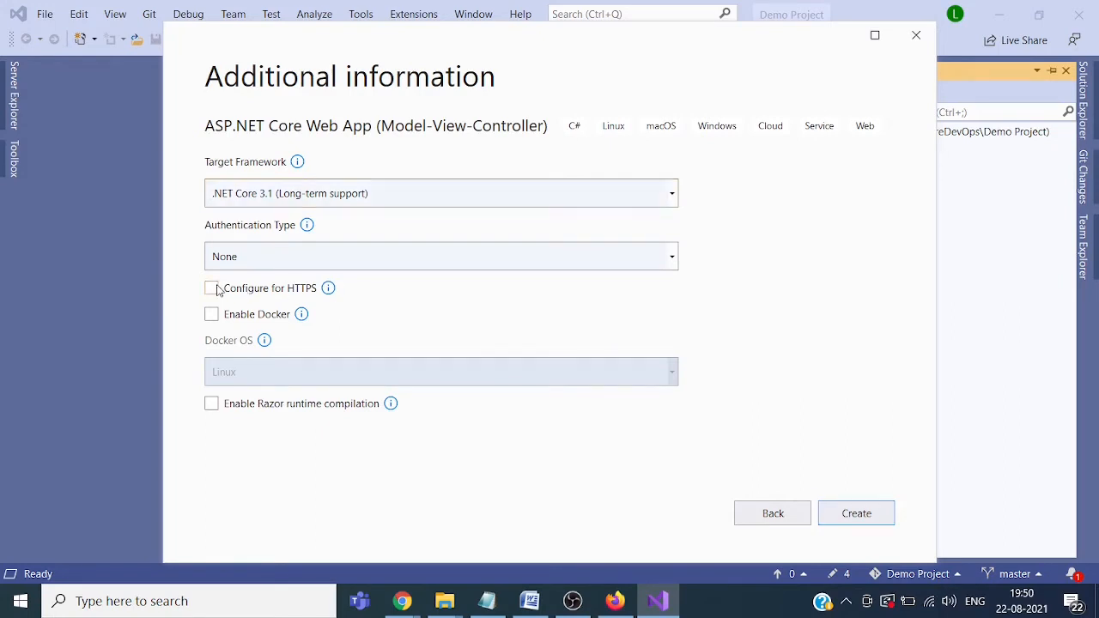
# Step: Create the WebApplication1 project, then move to Chrome once it opens
pyautogui.click(864, 522)
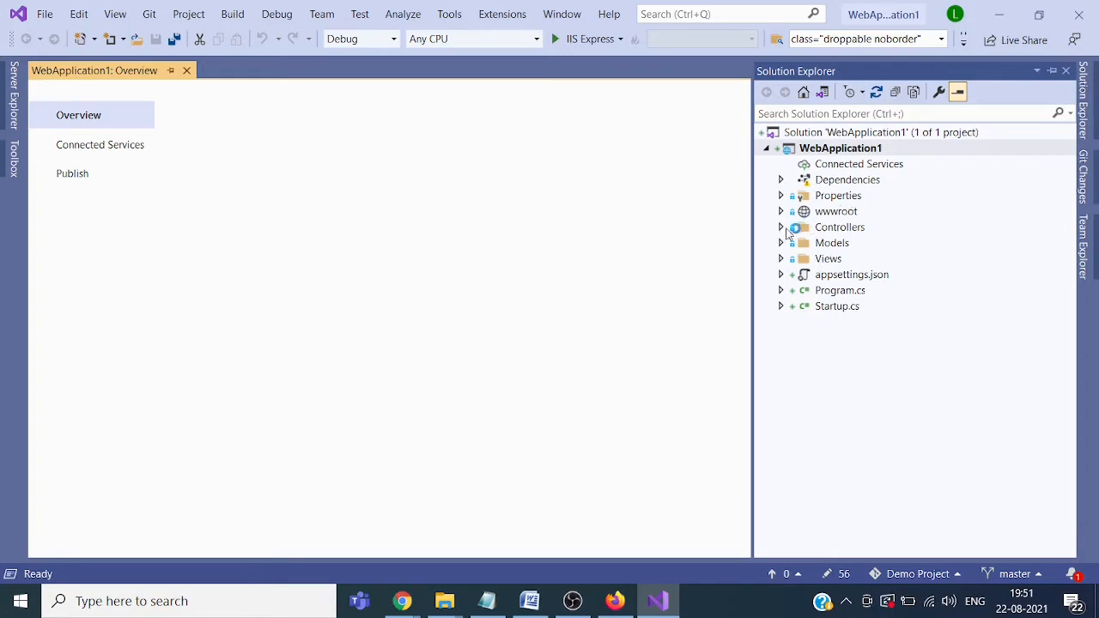
pyautogui.click(400, 602)
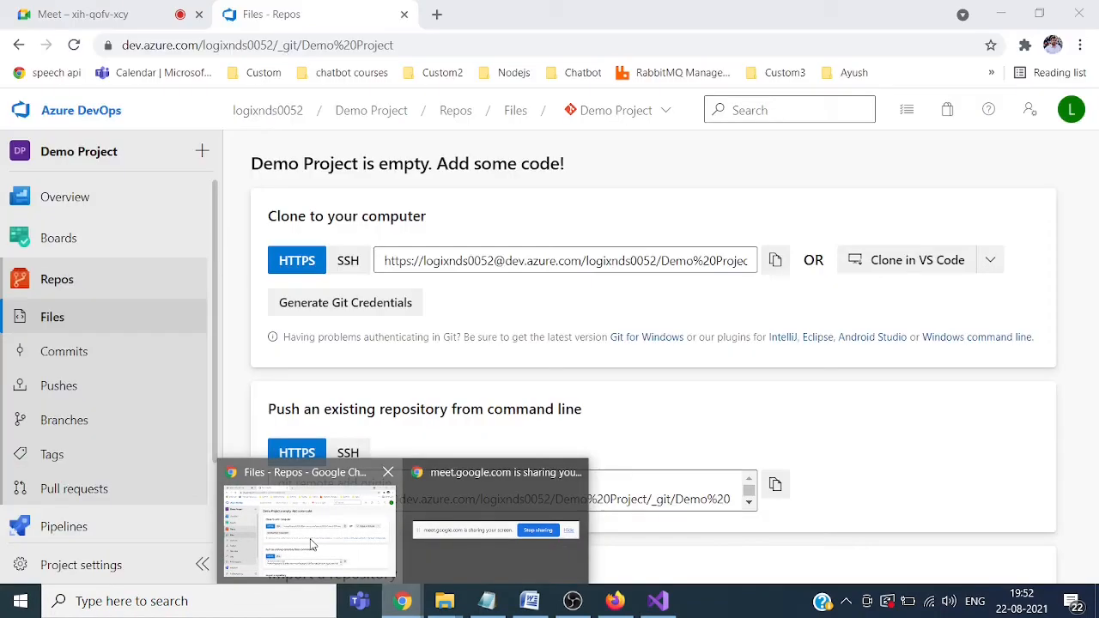
# Step: Search Google for 'azure portal' in a new tab and open the Microsoft Azure portal result
pyautogui.click(310, 541)
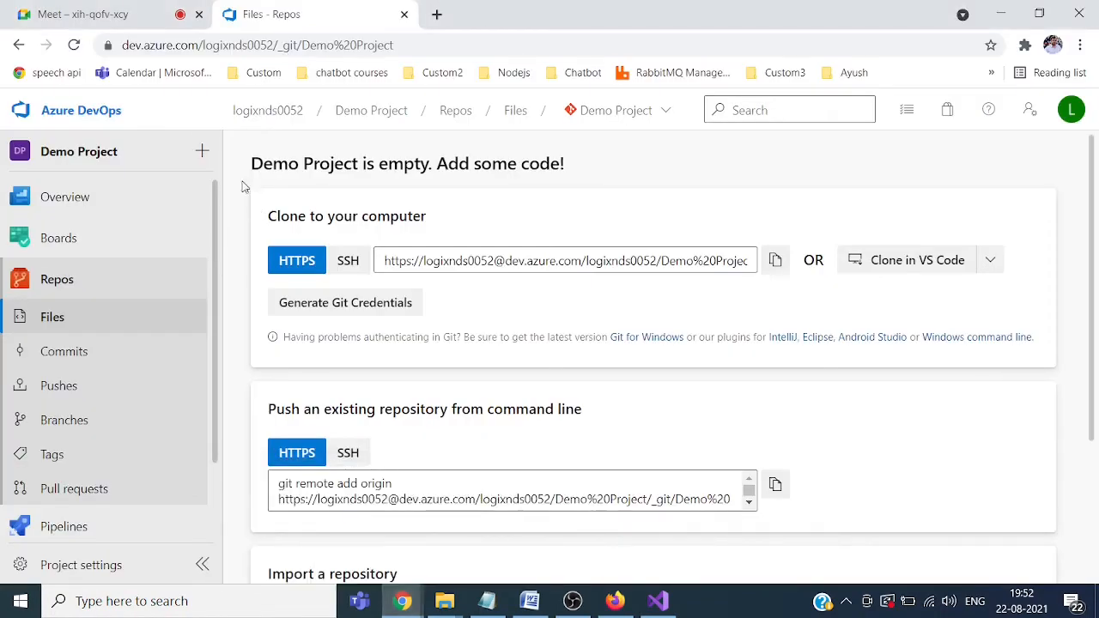
pyautogui.click(437, 14)
pyautogui.write('azu')
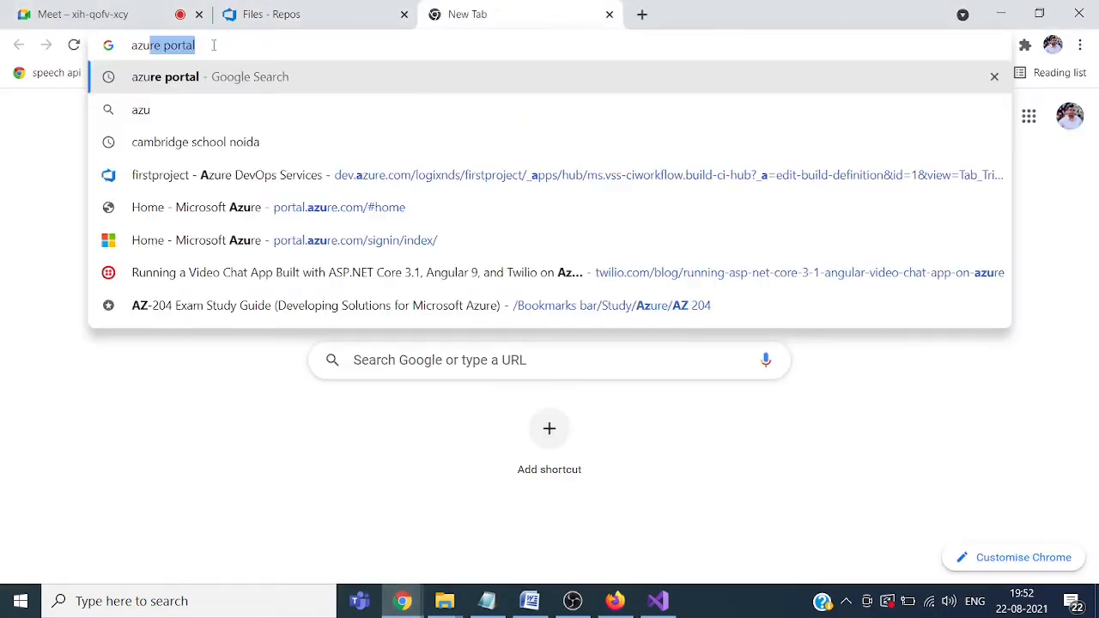
pyautogui.write('re')
pyautogui.press('Return')
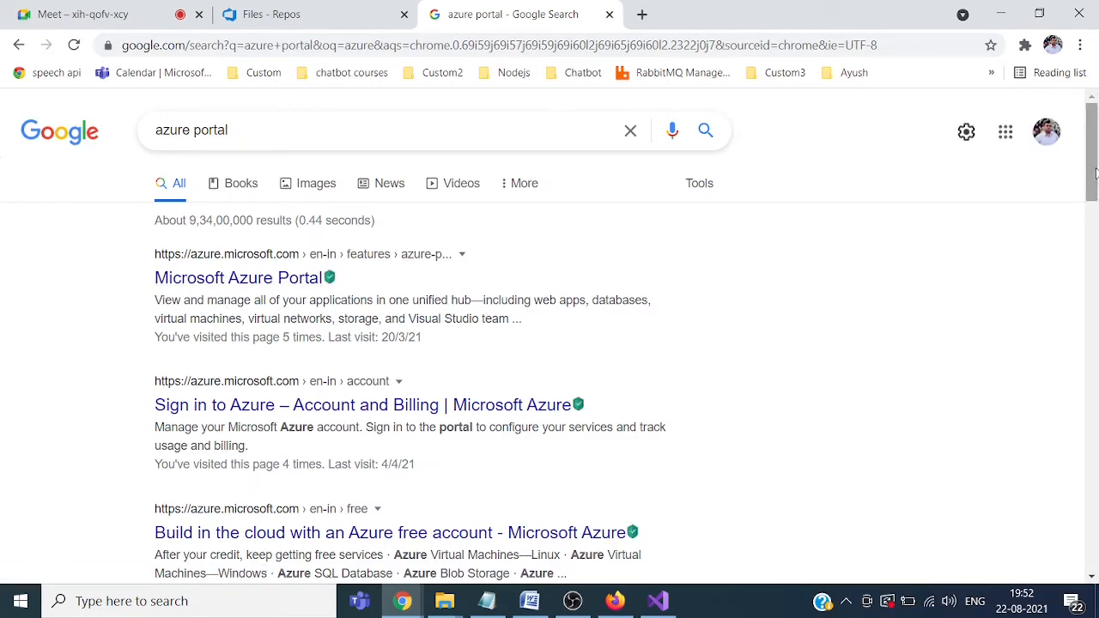
pyautogui.moveTo(1095, 170); pyautogui.dragTo(1095, 294)
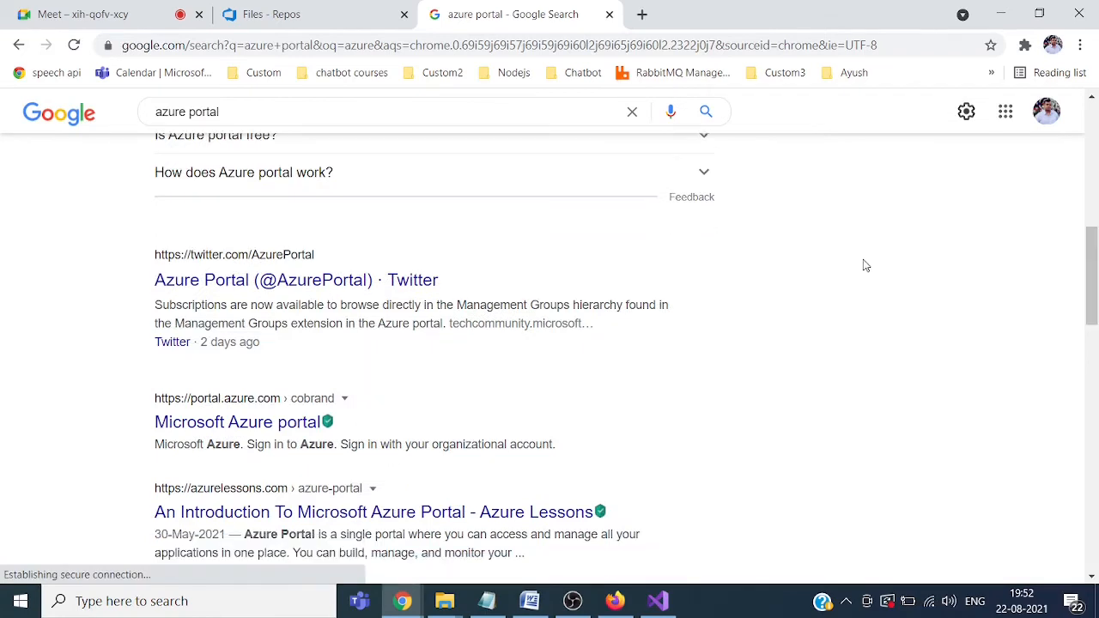
pyautogui.click(305, 432)
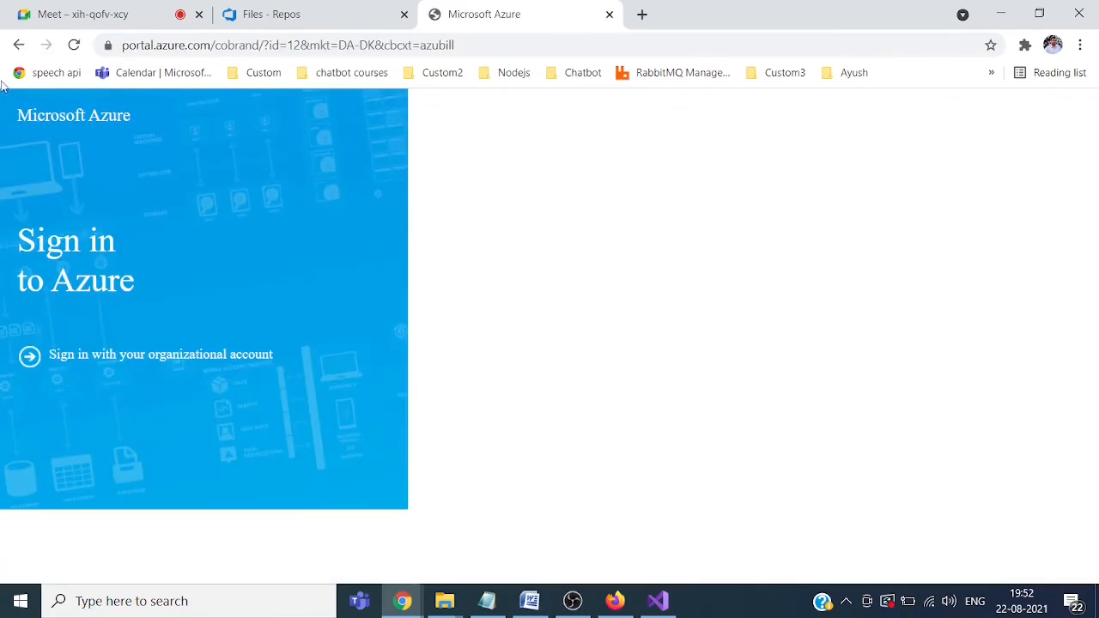
pyautogui.moveTo(217, 45); pyautogui.dragTo(490, 41)
pyautogui.press('BackSpace')
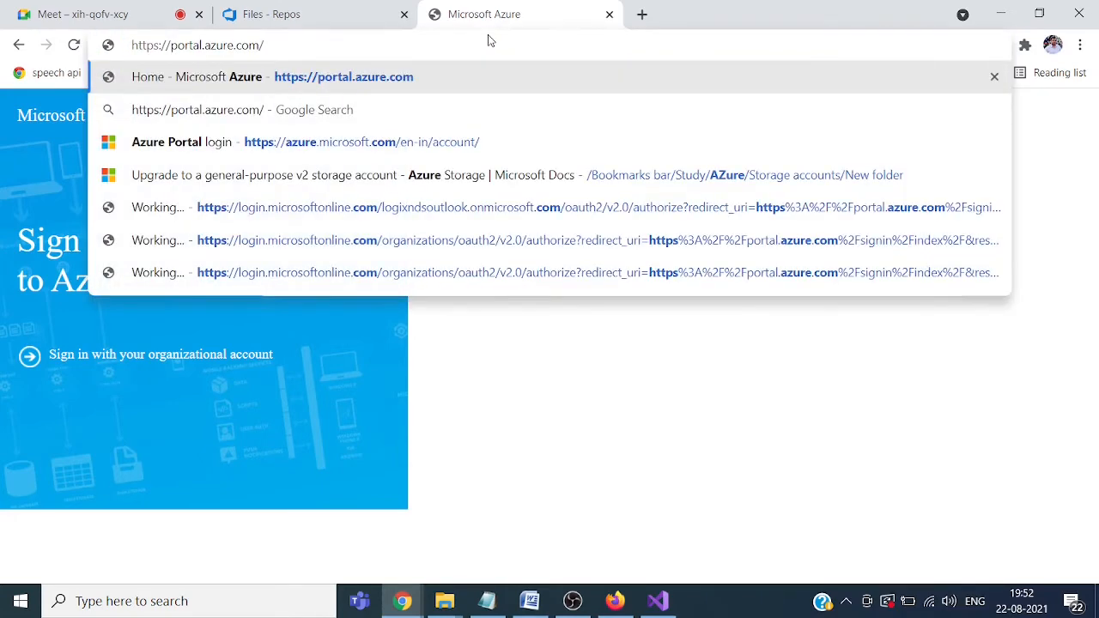
pyautogui.press('Return')
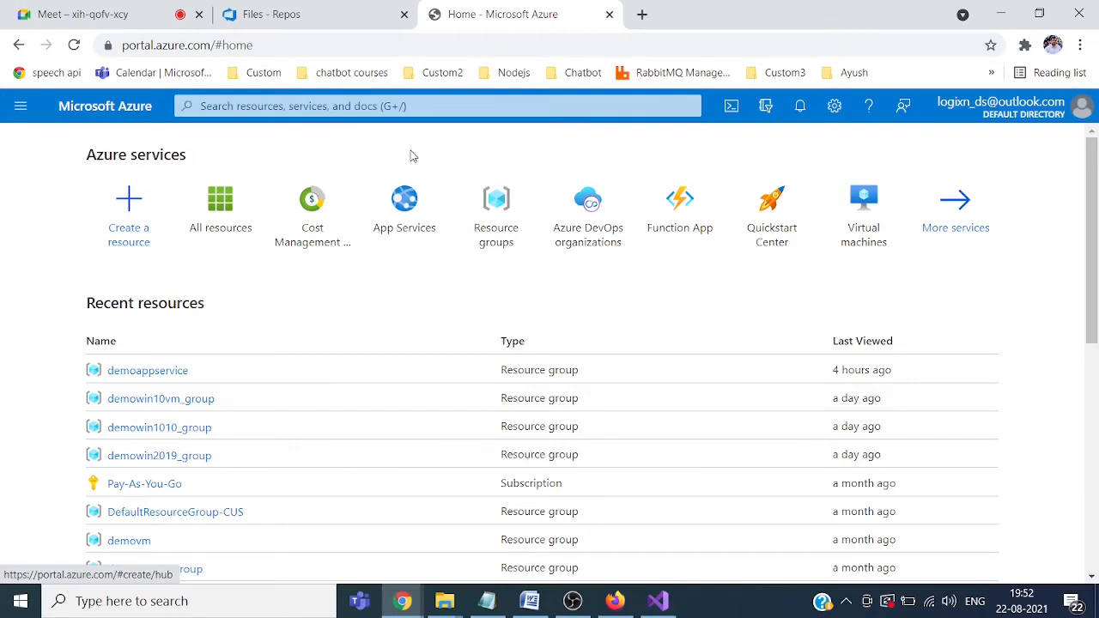
pyautogui.click(292, 16)
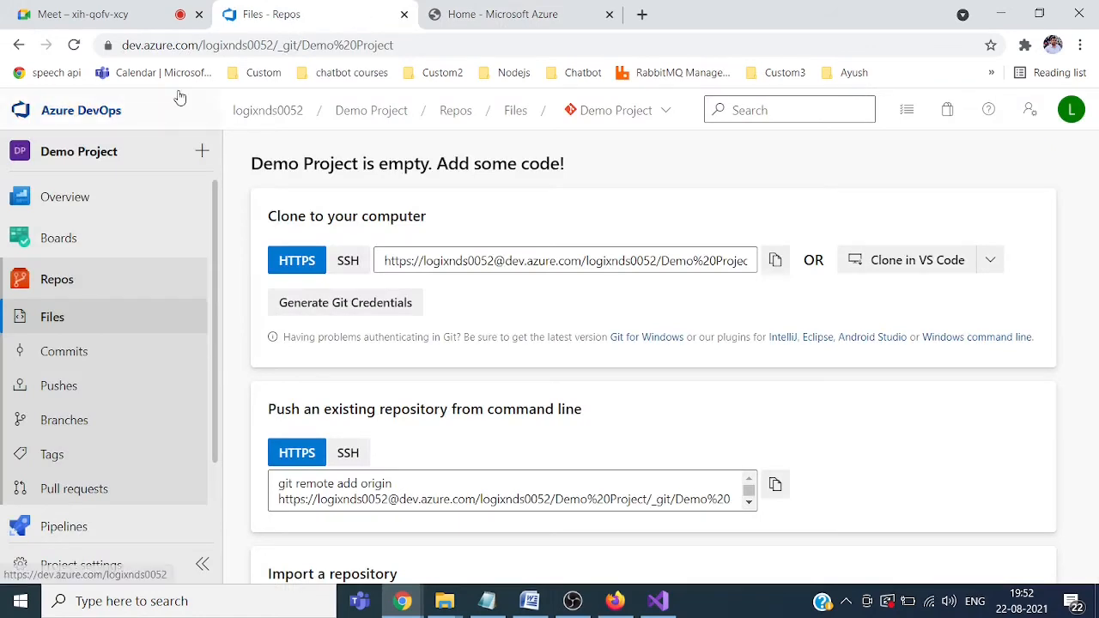
pyautogui.click(529, 10)
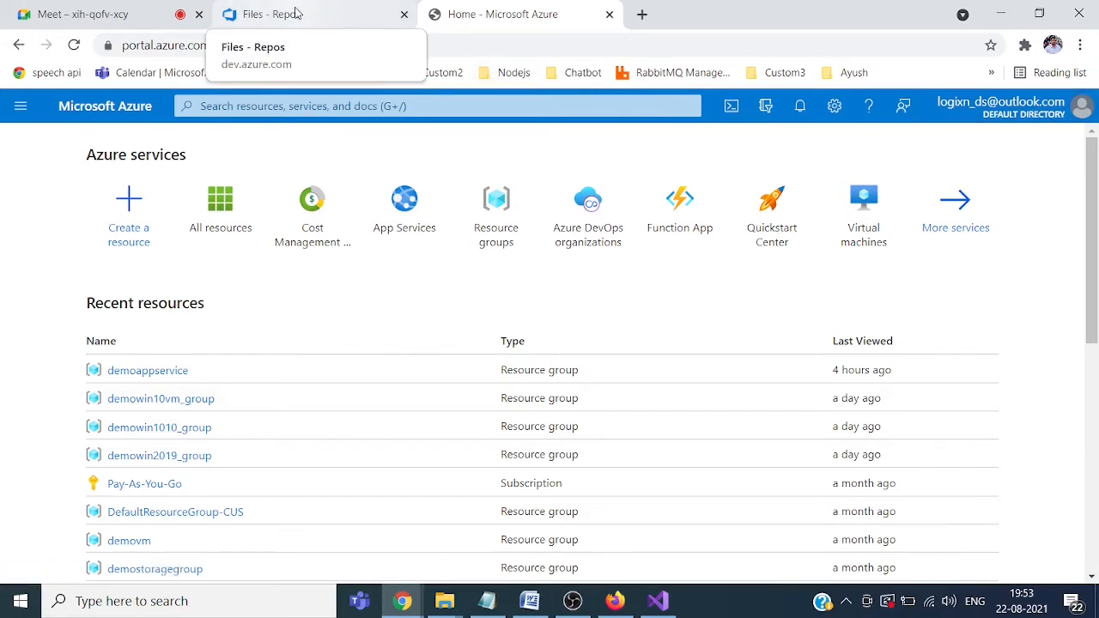
pyautogui.click(126, 207)
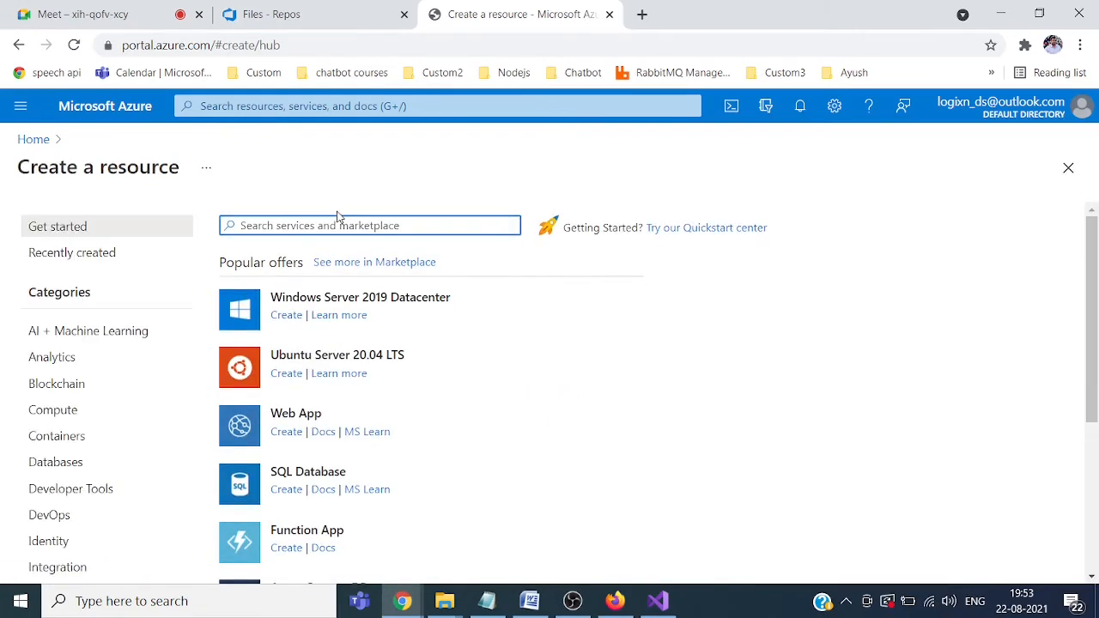
# Step: Start a new Web App in resource group demoappservice named demoproject99
pyautogui.click(288, 419)
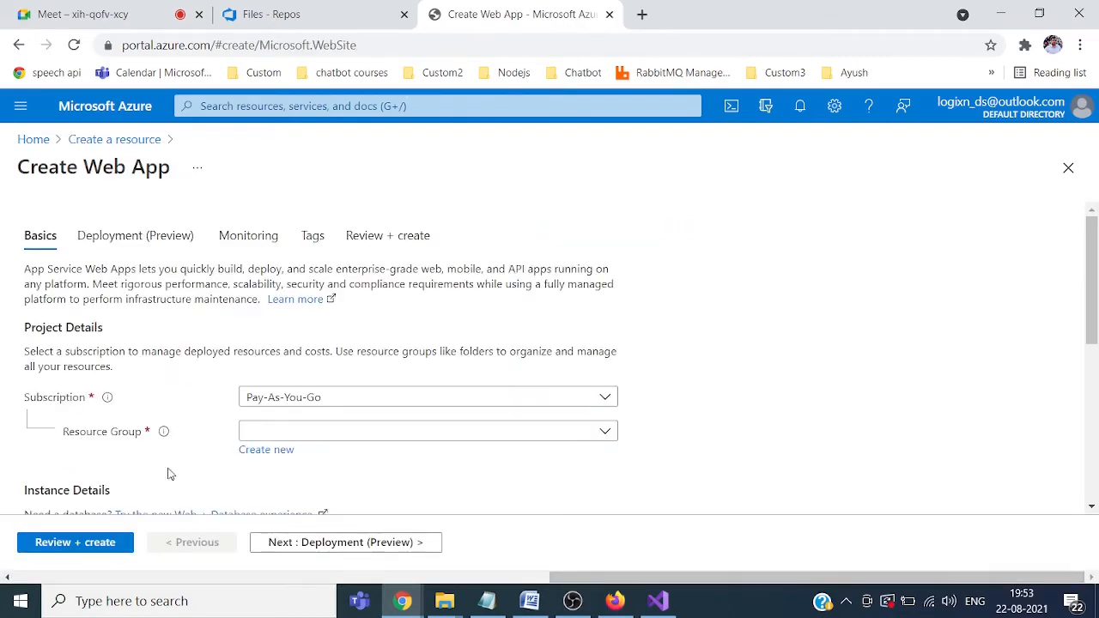
pyautogui.moveTo(1094, 273); pyautogui.dragTo(1095, 312)
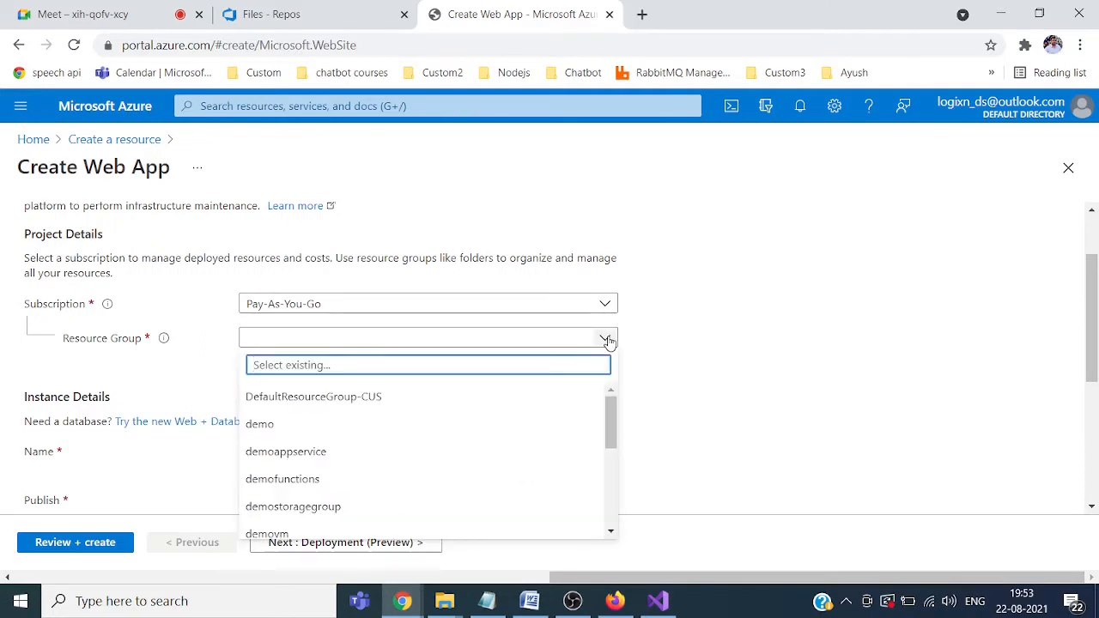
pyautogui.click(296, 451)
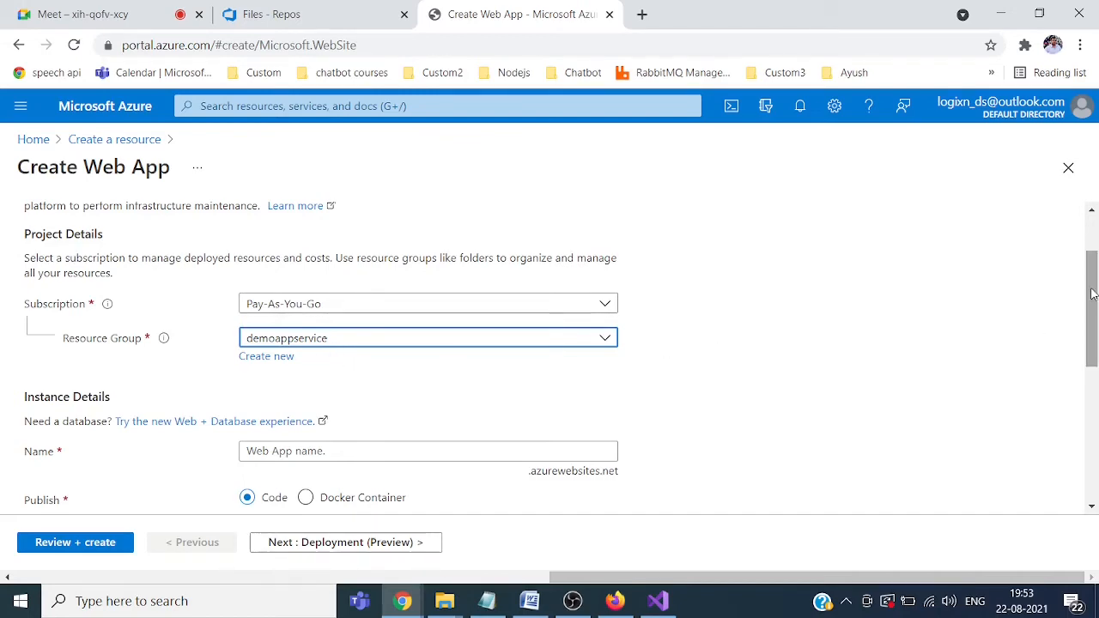
pyautogui.moveTo(1094, 295); pyautogui.dragTo(1094, 315)
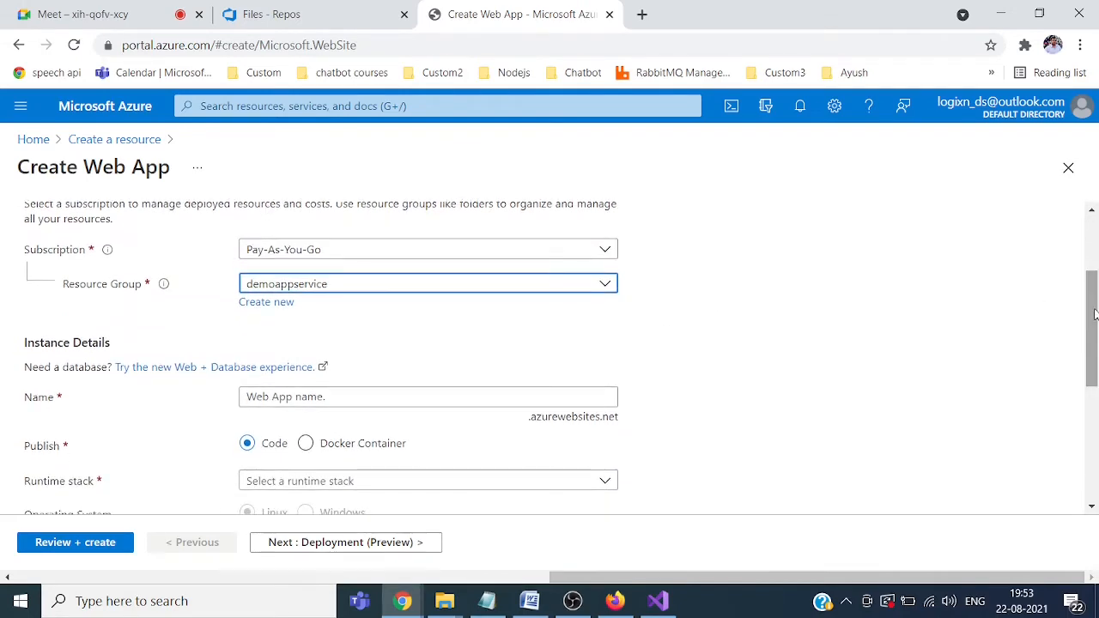
pyautogui.scroll(-3, 481, 247)
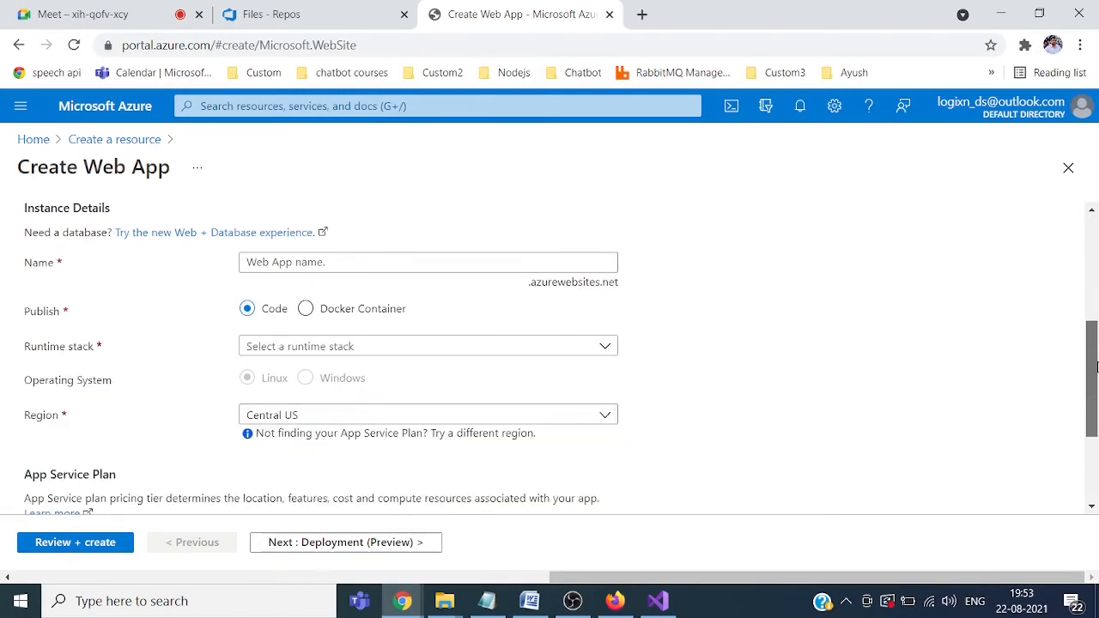
pyautogui.click(384, 269)
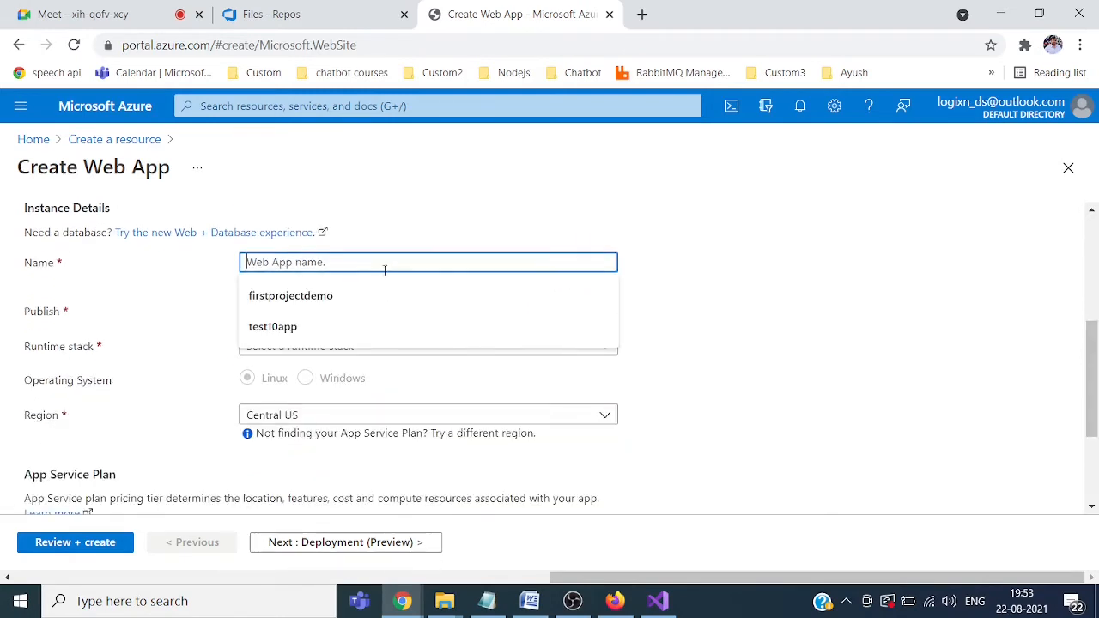
pyautogui.write('t')
pyautogui.press('BackSpace')
pyautogui.write('dem')
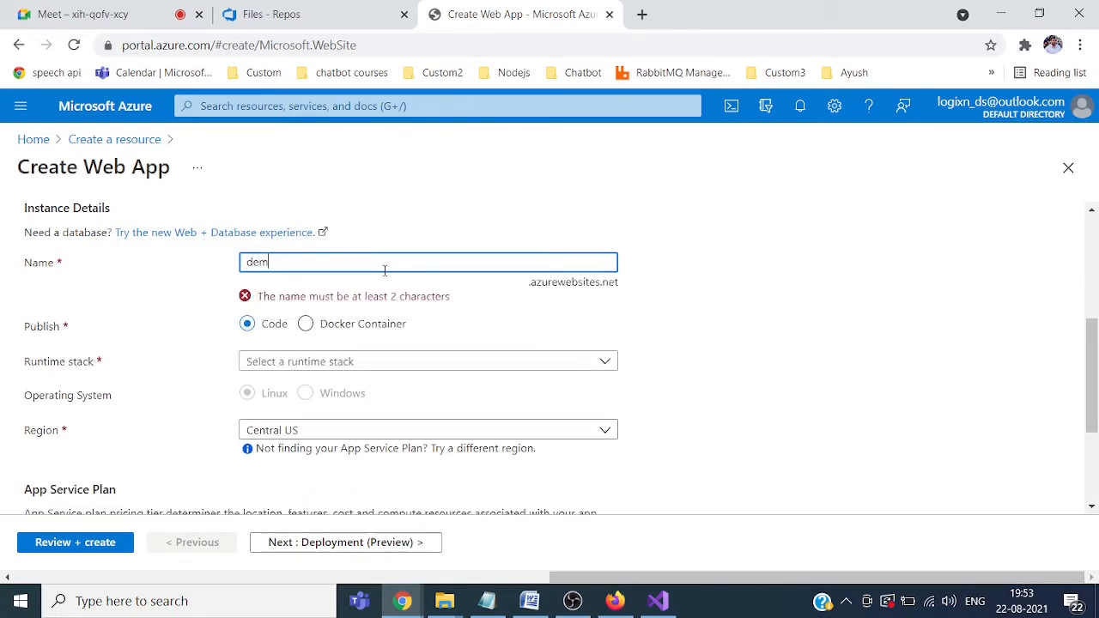
pyautogui.write('oproj')
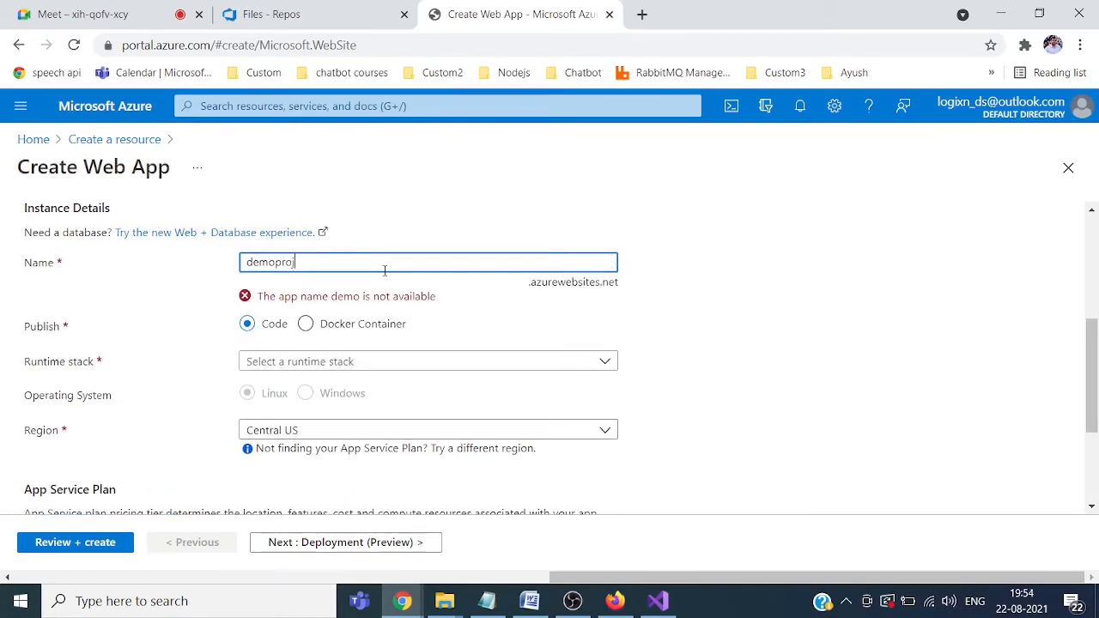
pyautogui.write('ec')
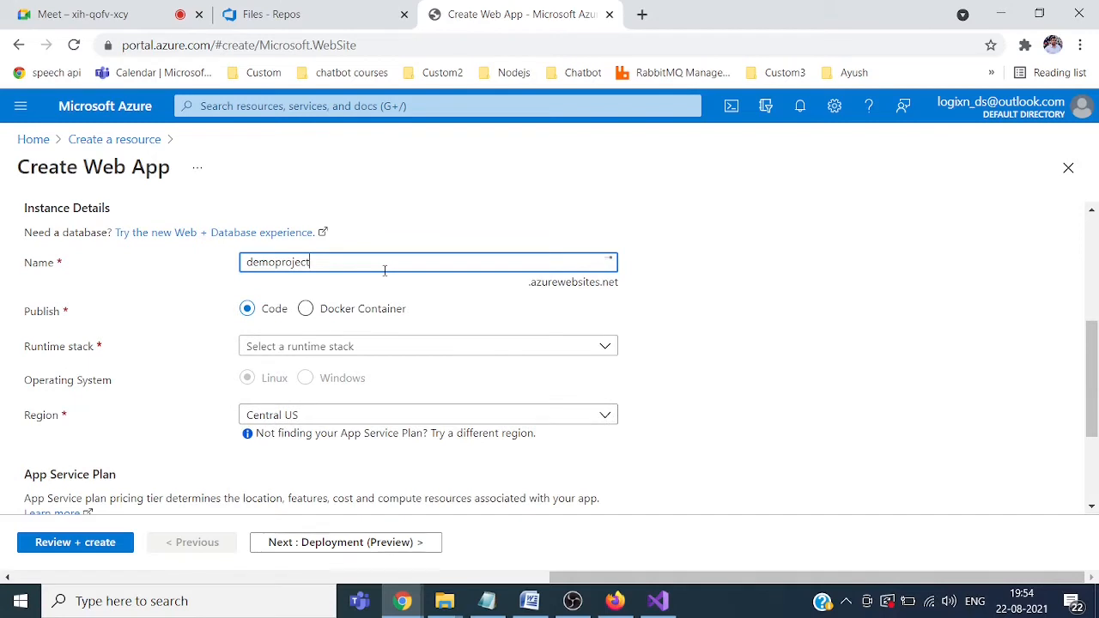
pyautogui.write('t')
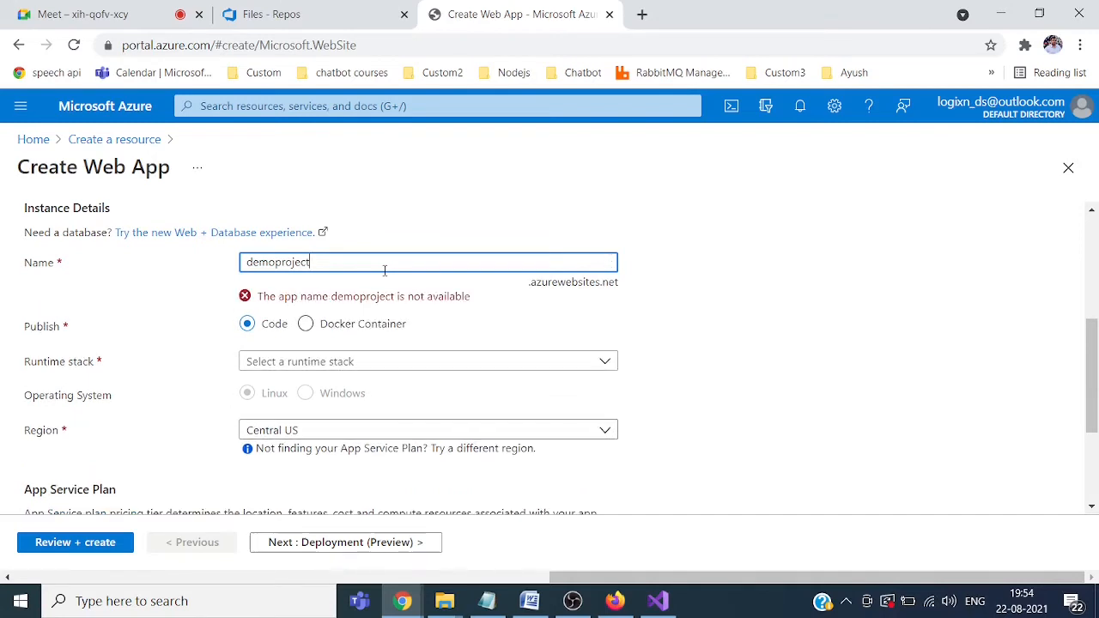
pyautogui.write('99')
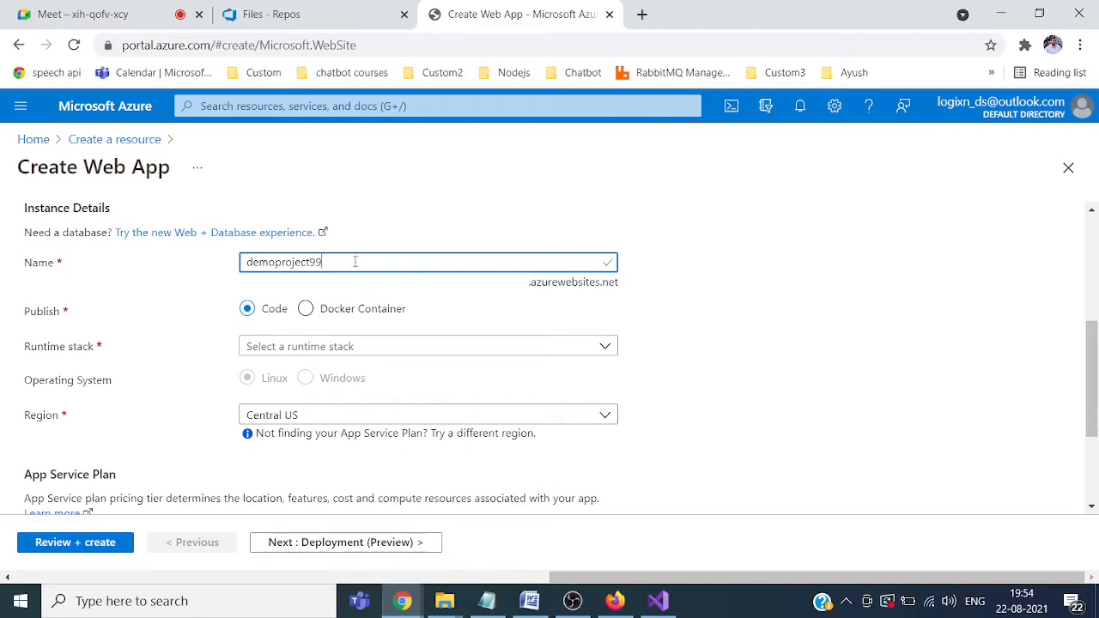
pyautogui.moveTo(338, 261); pyautogui.dragTo(194, 268)
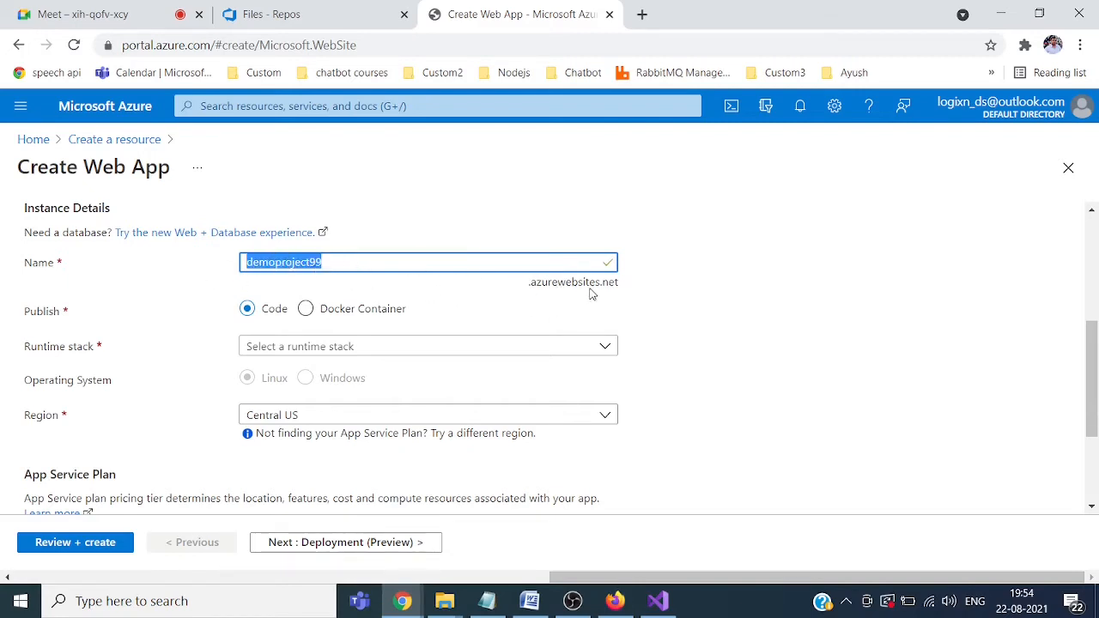
pyautogui.click(745, 294)
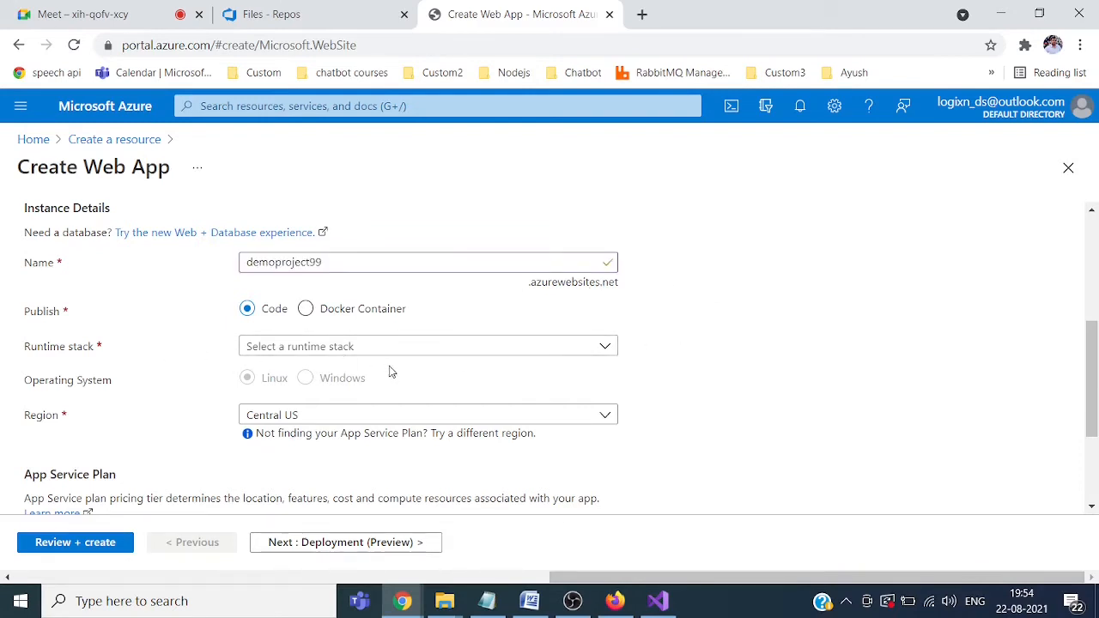
# Step: Set the runtime stack to .NET Core 3.1 (LTS)
pyautogui.click(606, 348)
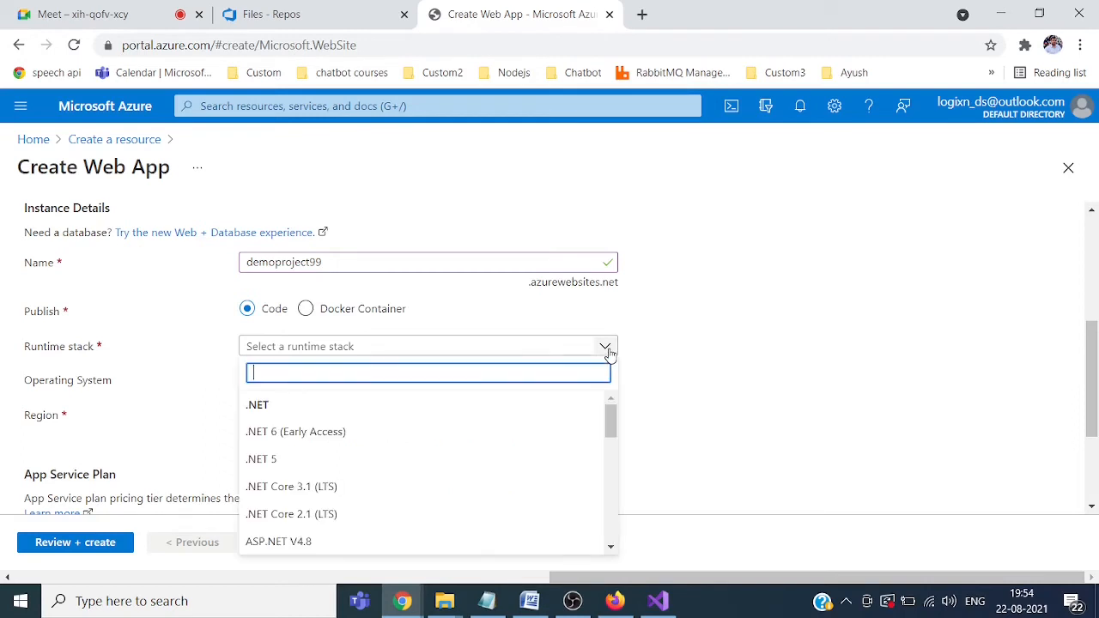
pyautogui.click(277, 487)
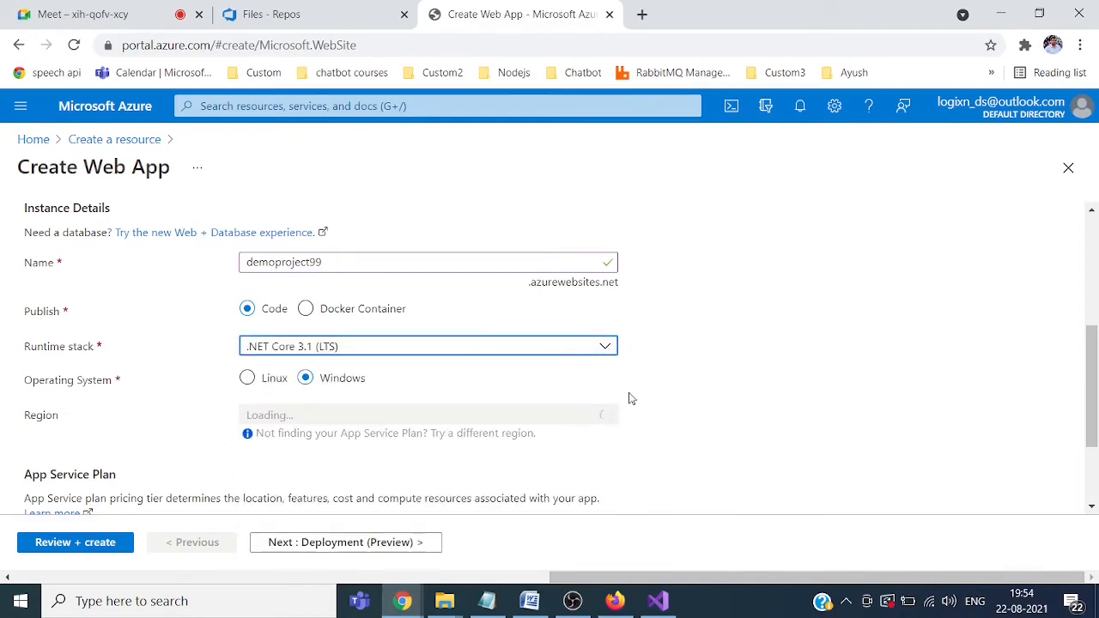
pyautogui.moveTo(1093, 343); pyautogui.dragTo(1092, 398)
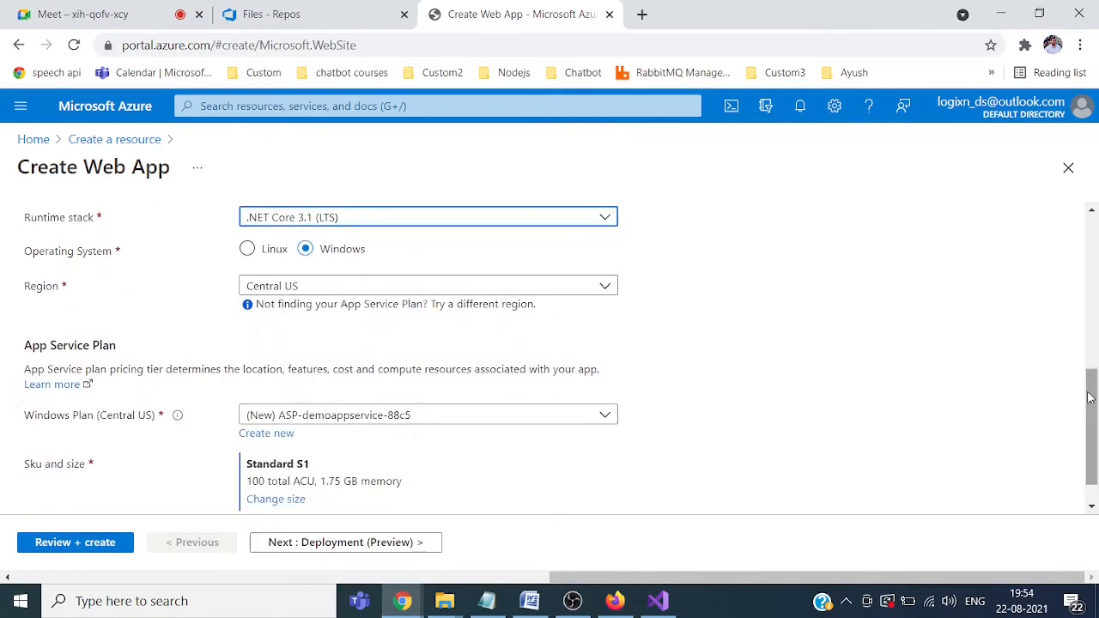
pyautogui.moveTo(1093, 403); pyautogui.dragTo(1092, 417)
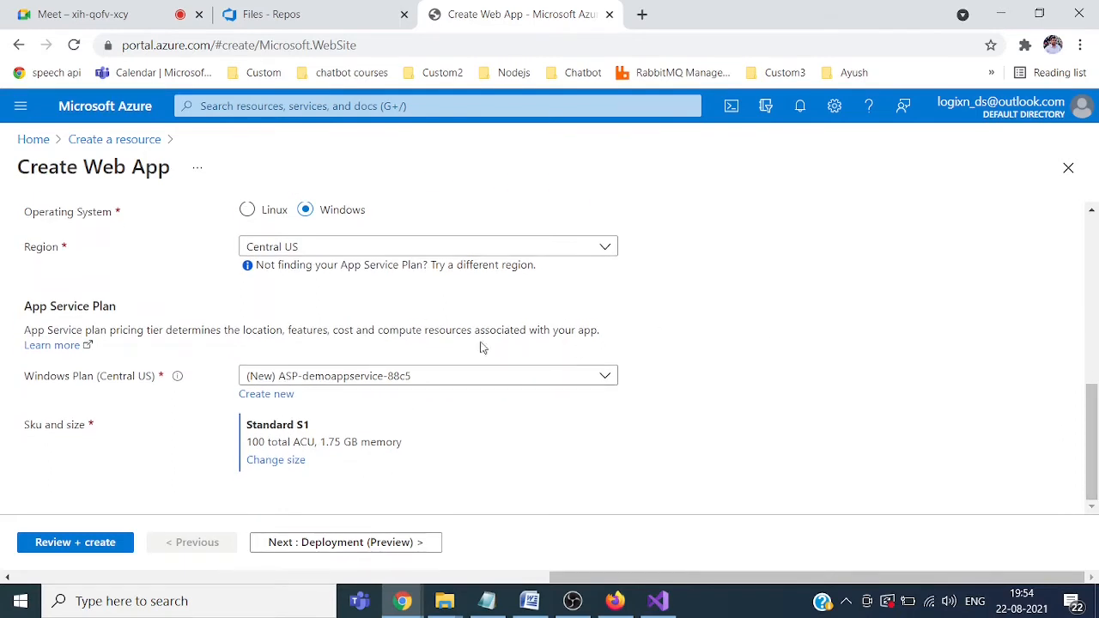
# Step: Apply the P2V2 pricing tier, then review and create the web app
pyautogui.click(274, 462)
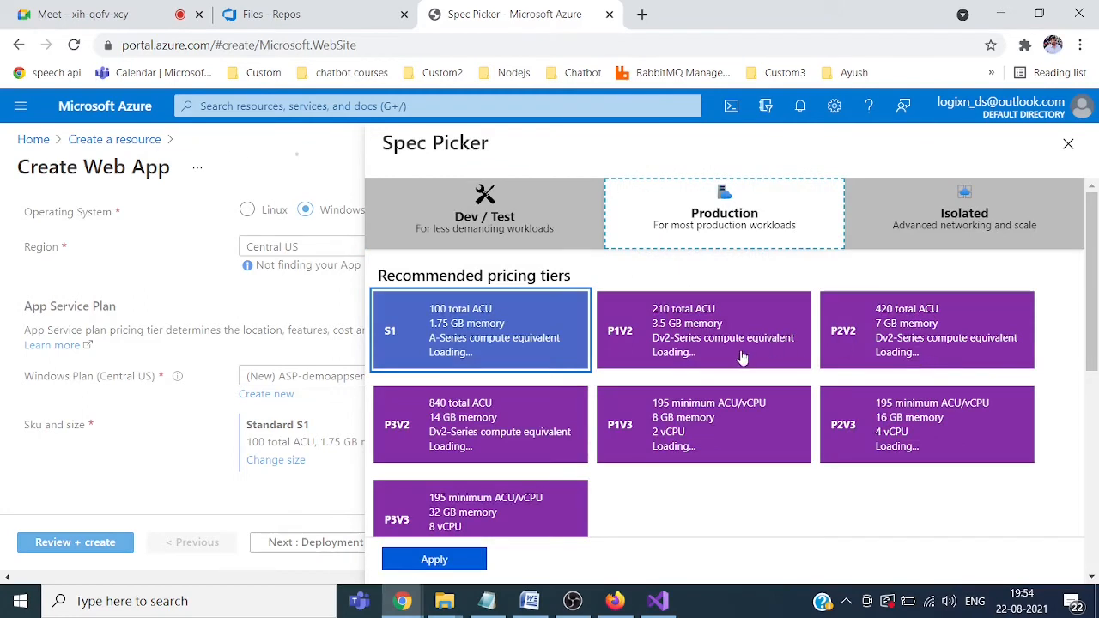
pyautogui.click(912, 335)
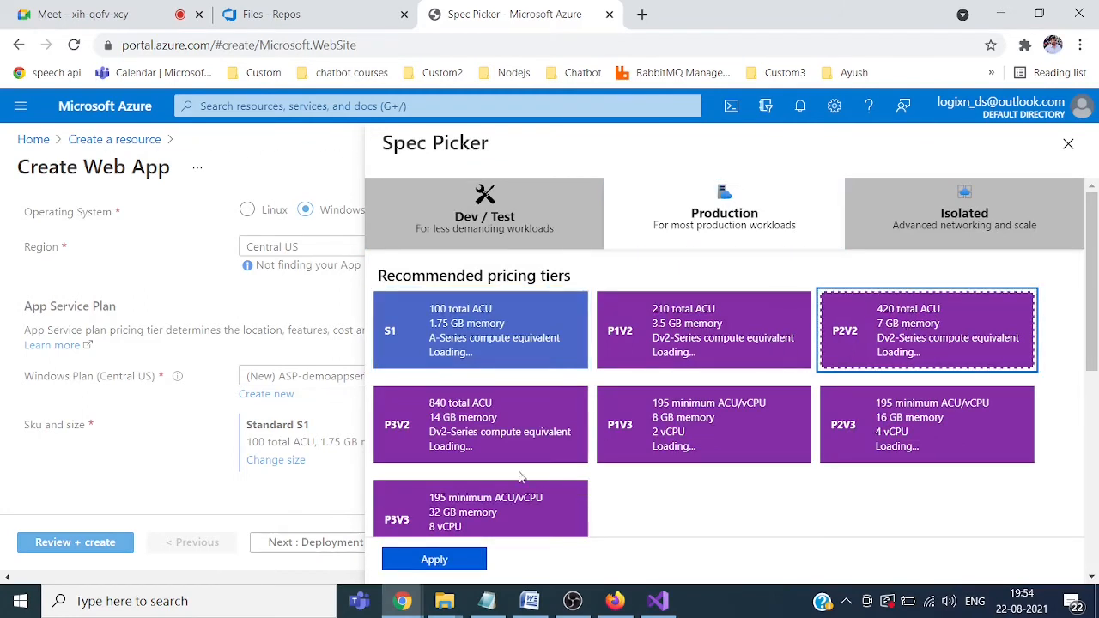
pyautogui.click(449, 558)
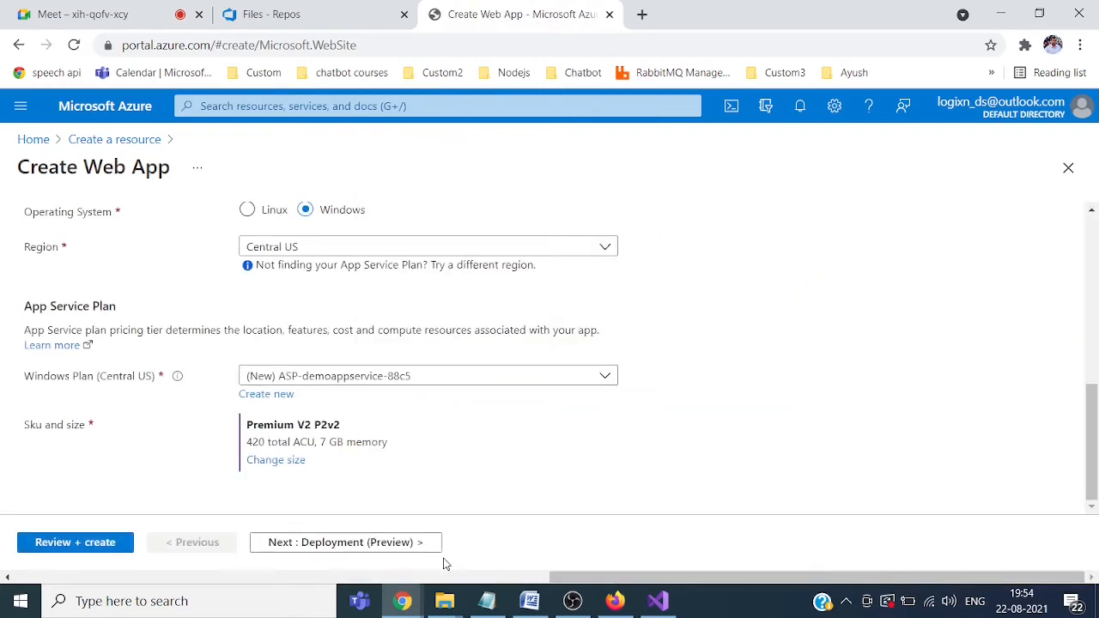
pyautogui.click(81, 554)
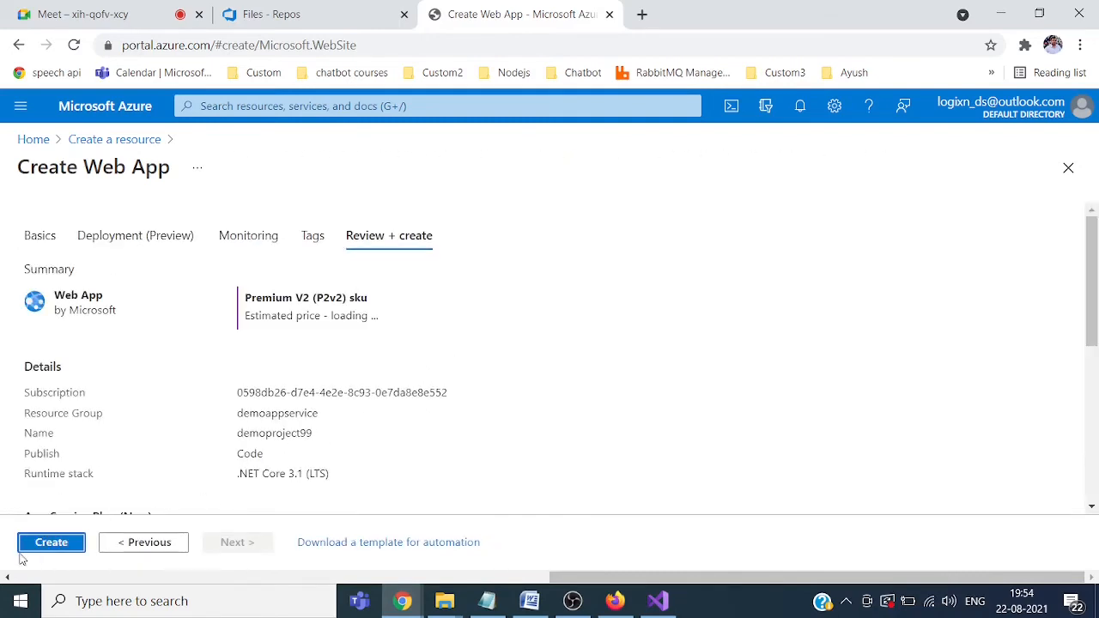
pyautogui.click(50, 543)
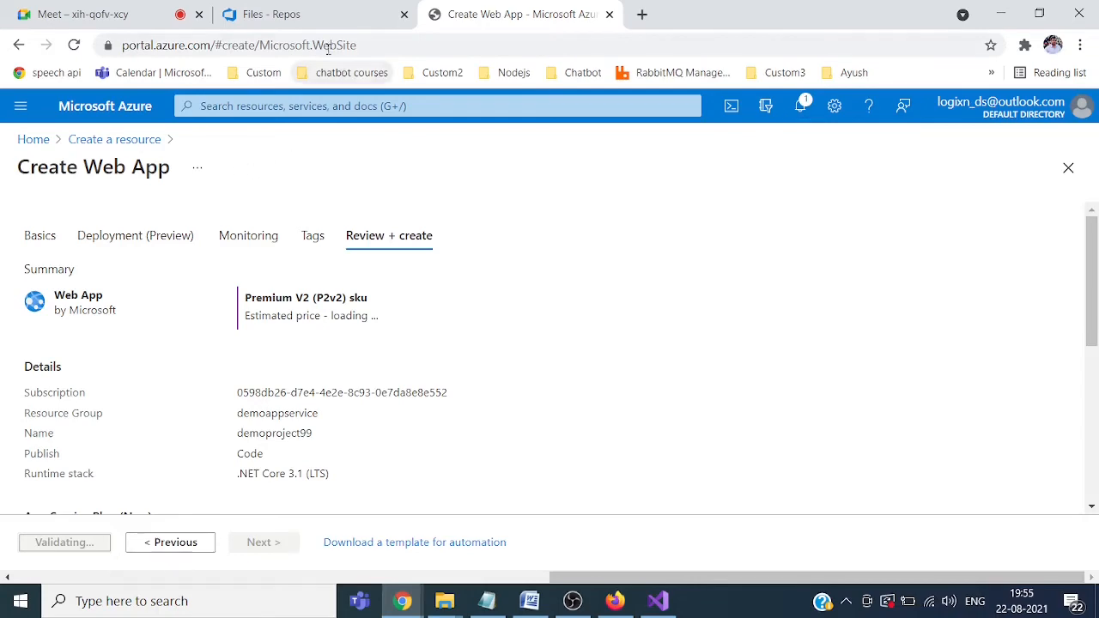
pyautogui.click(339, 17)
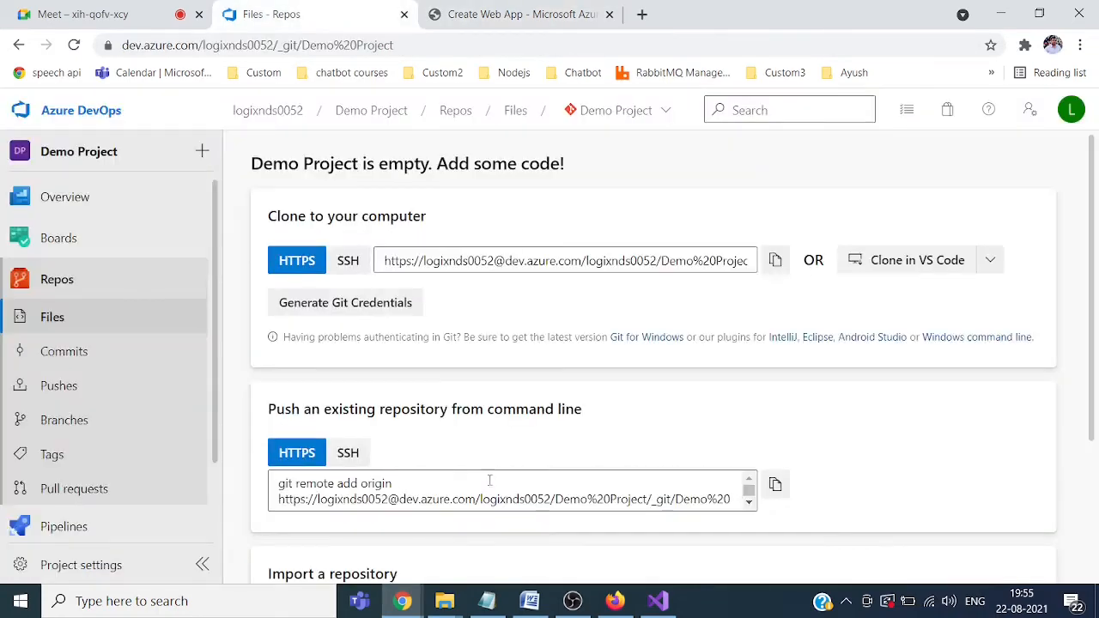
# Step: Check the WebApplication1 project files and reload the Demo Project repos page
pyautogui.click(658, 601)
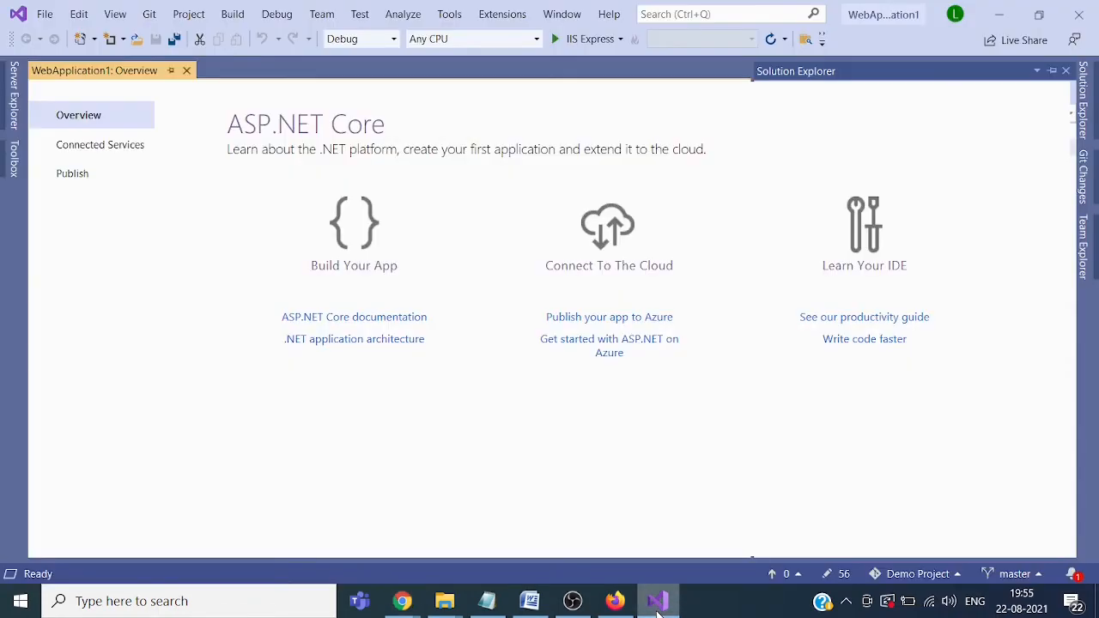
pyautogui.click(1090, 124)
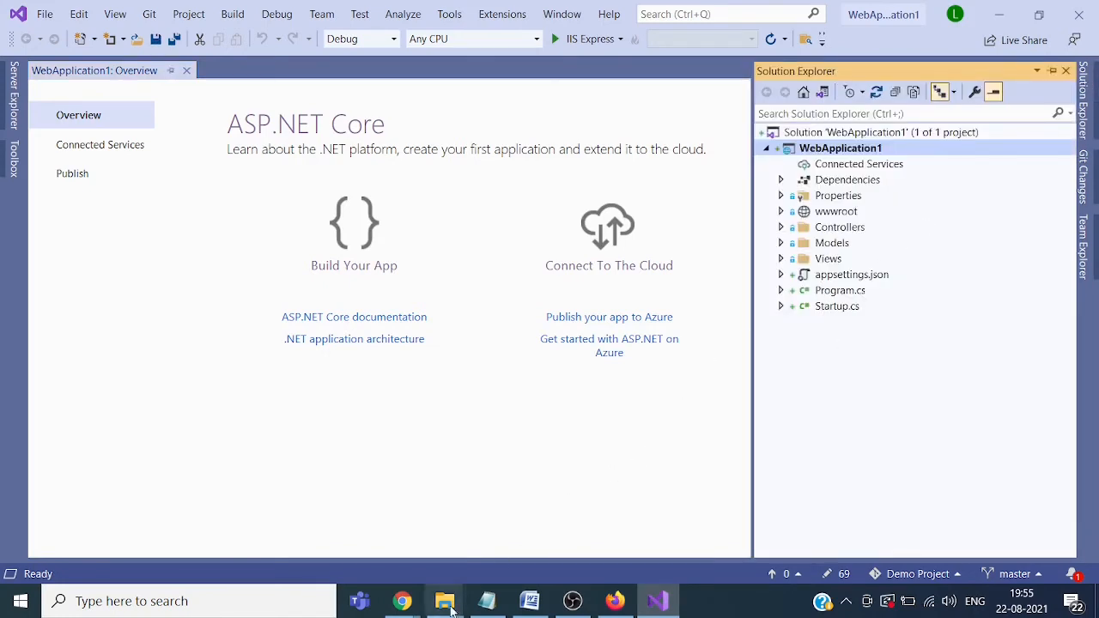
pyautogui.click(413, 609)
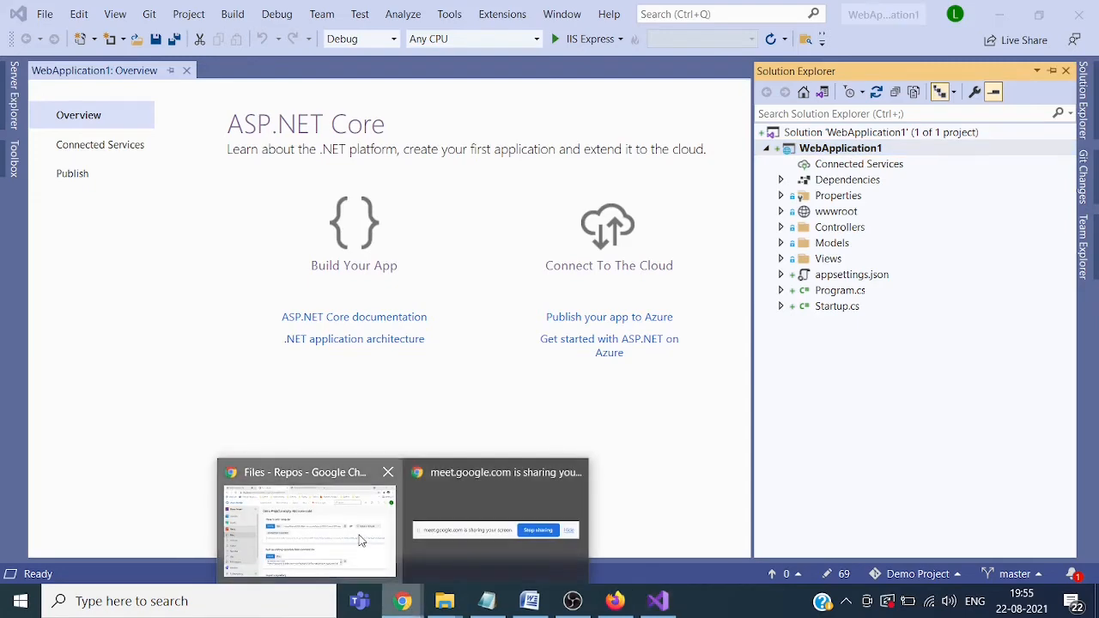
pyautogui.click(366, 542)
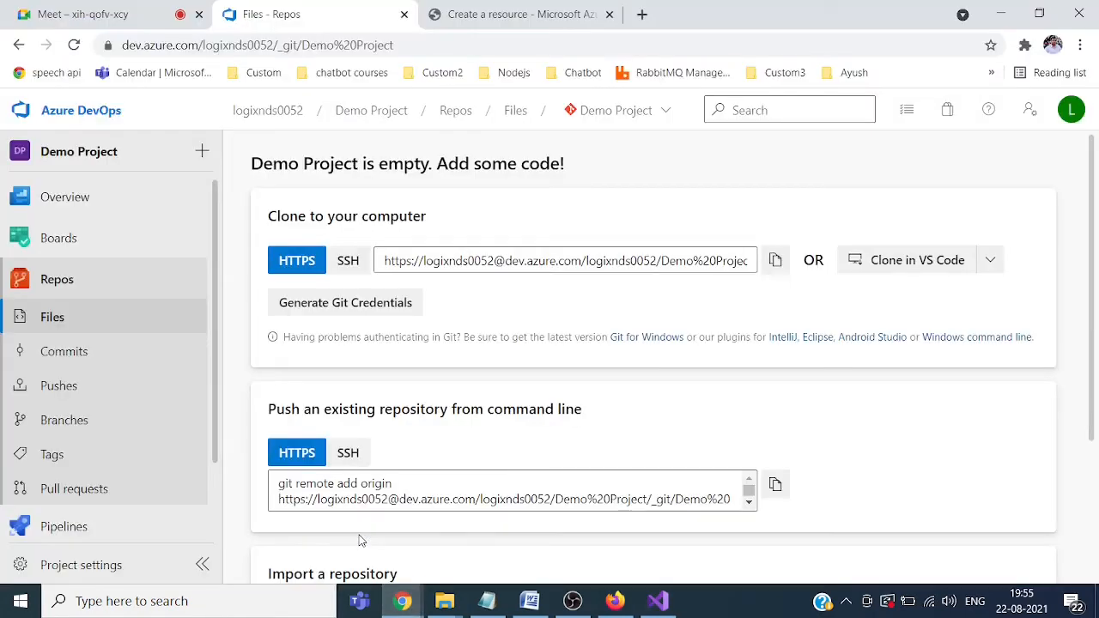
pyautogui.click(72, 280)
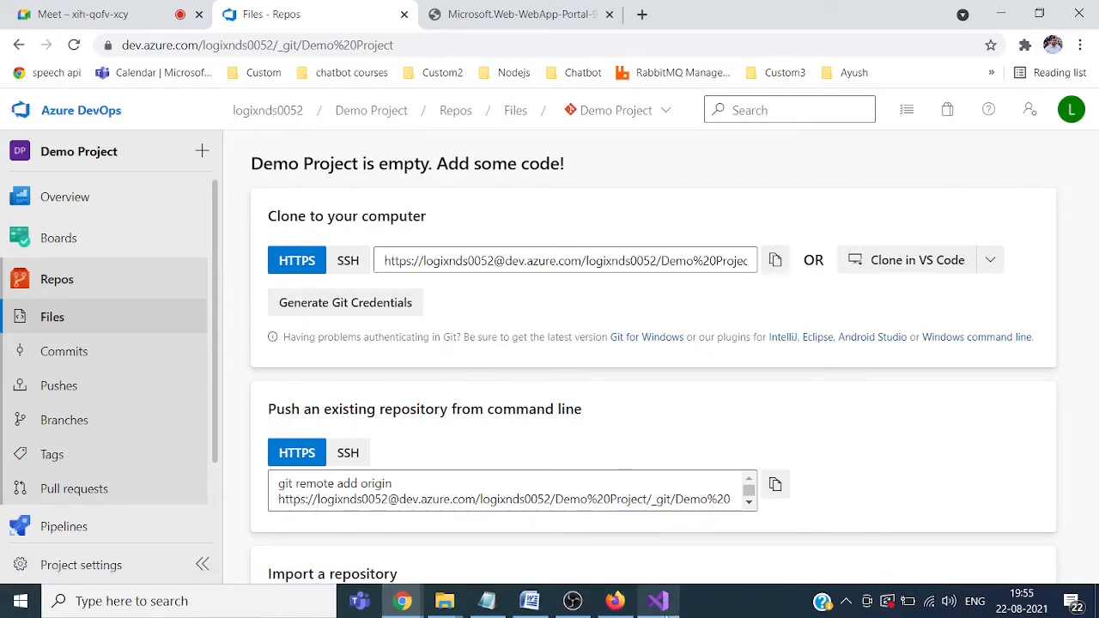
pyautogui.click(657, 601)
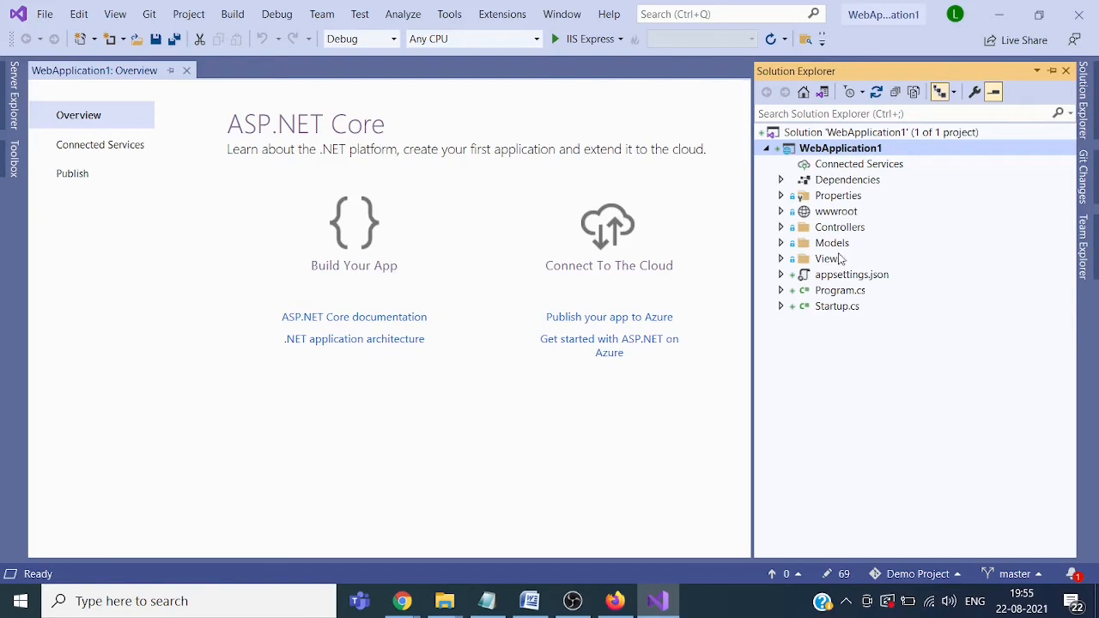
# Step: Commit all changes with the message 'commiting files' using Commit All and Push
pyautogui.click(1086, 174)
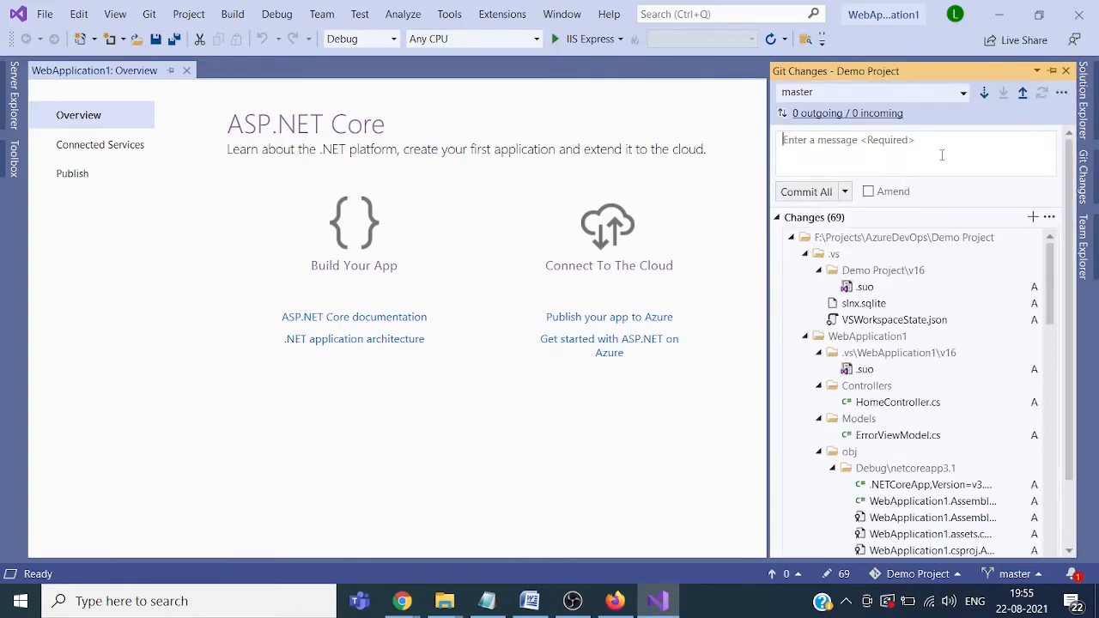
pyautogui.write('comming files')
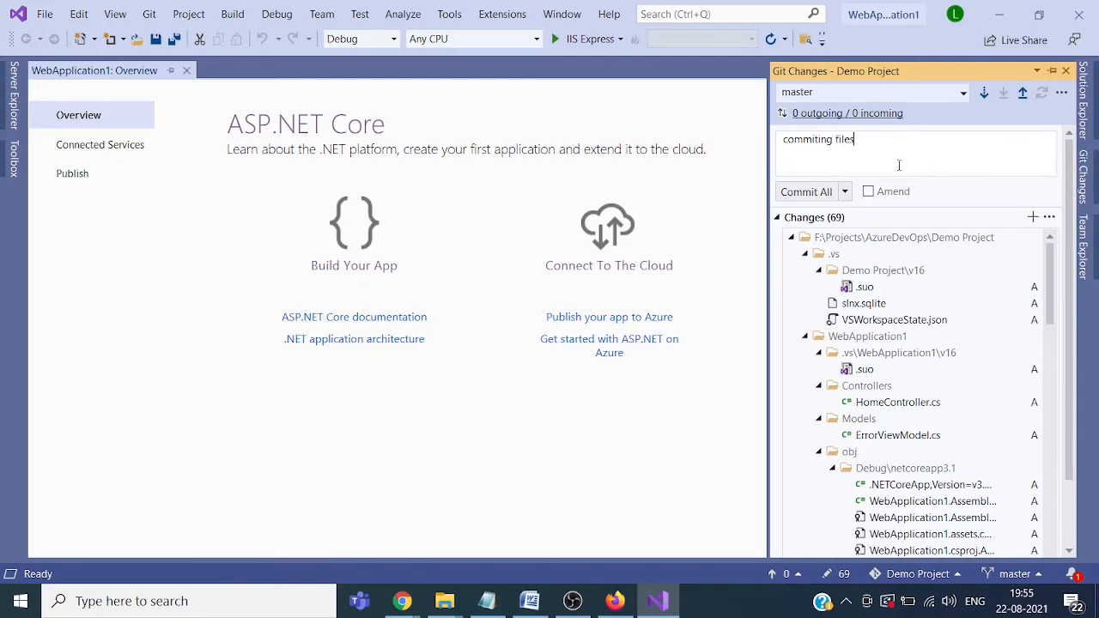
pyautogui.click(845, 192)
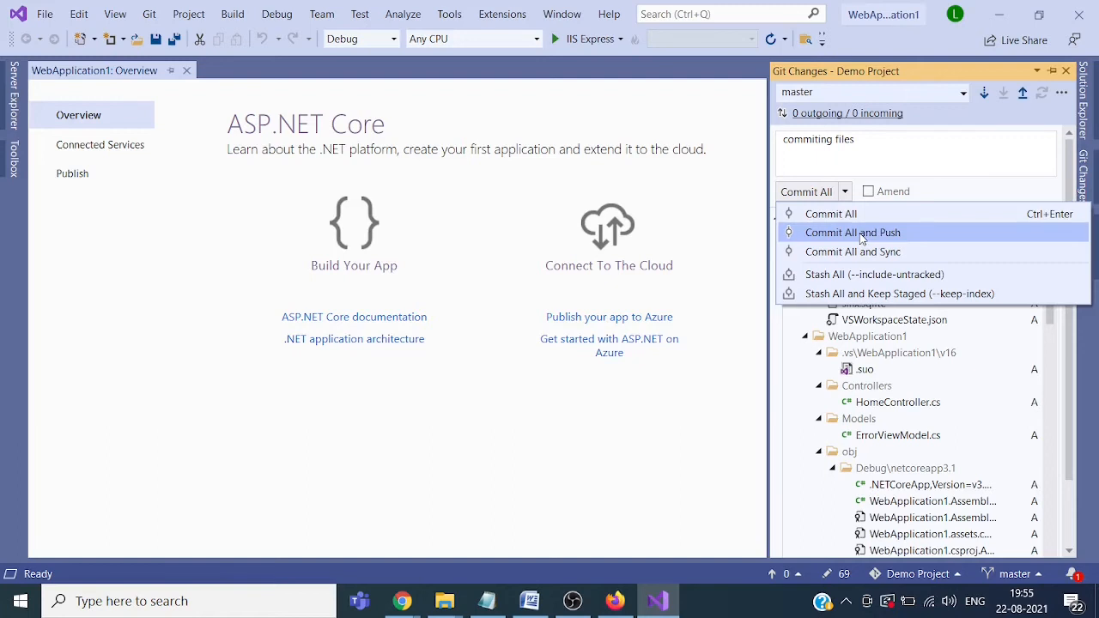
pyautogui.click(861, 232)
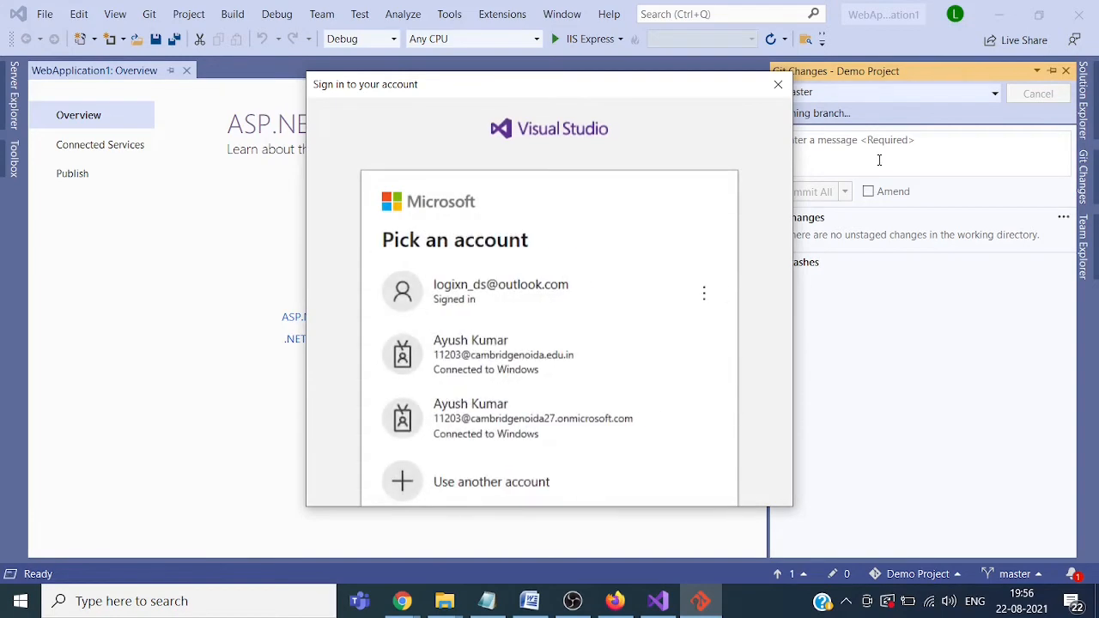
# Step: Dismiss the sign-in prompts and push output, then open the repository history's outgoing commit
pyautogui.click(778, 86)
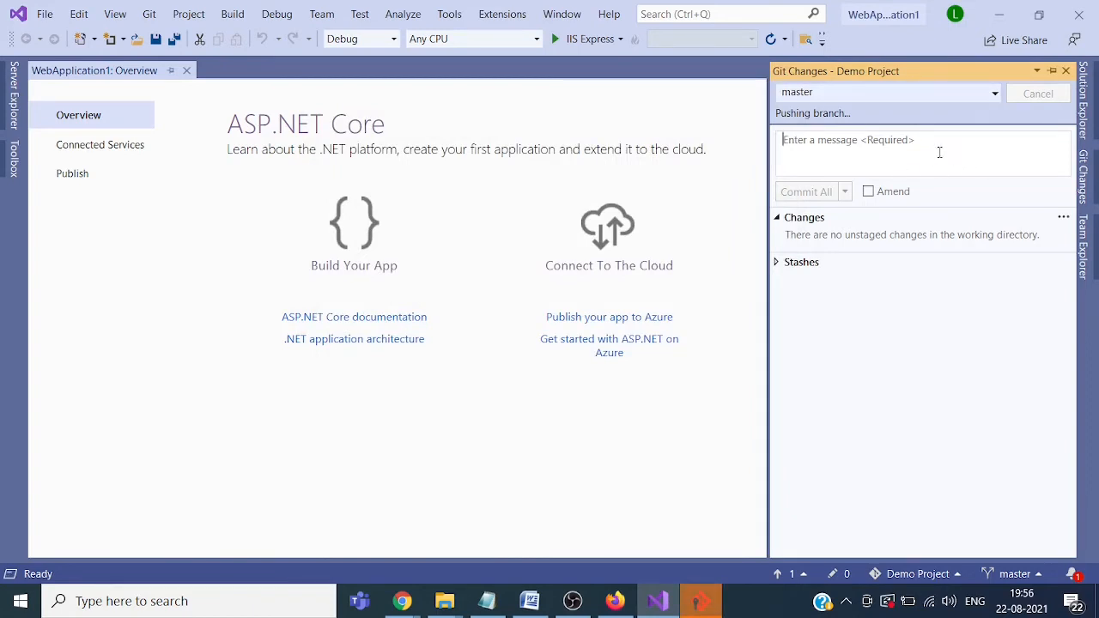
pyautogui.moveTo(706, 603)
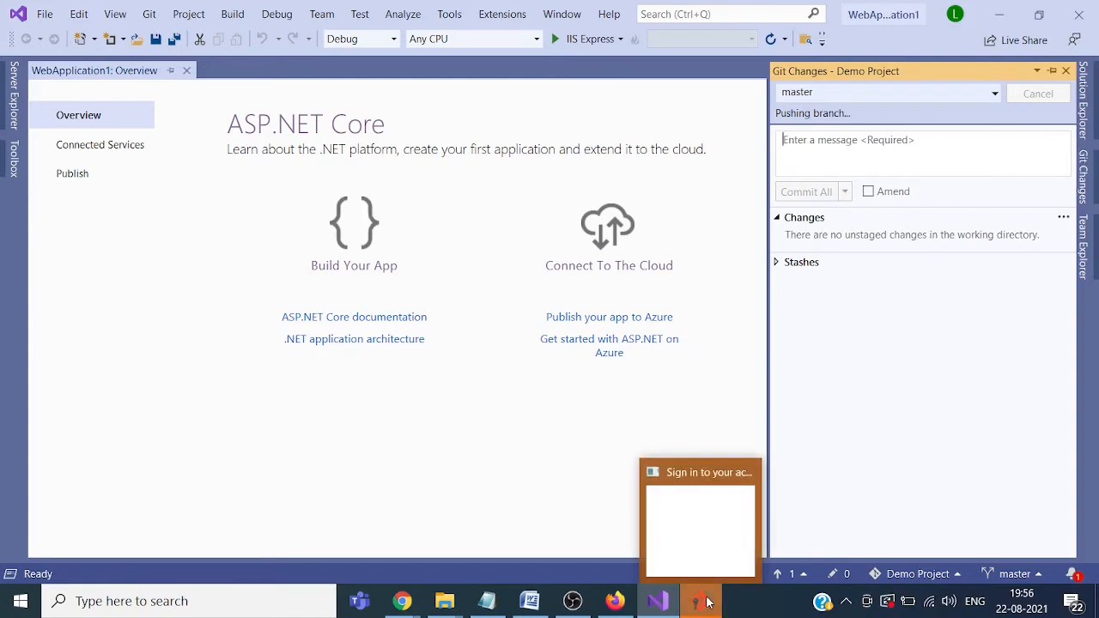
pyautogui.click(700, 515)
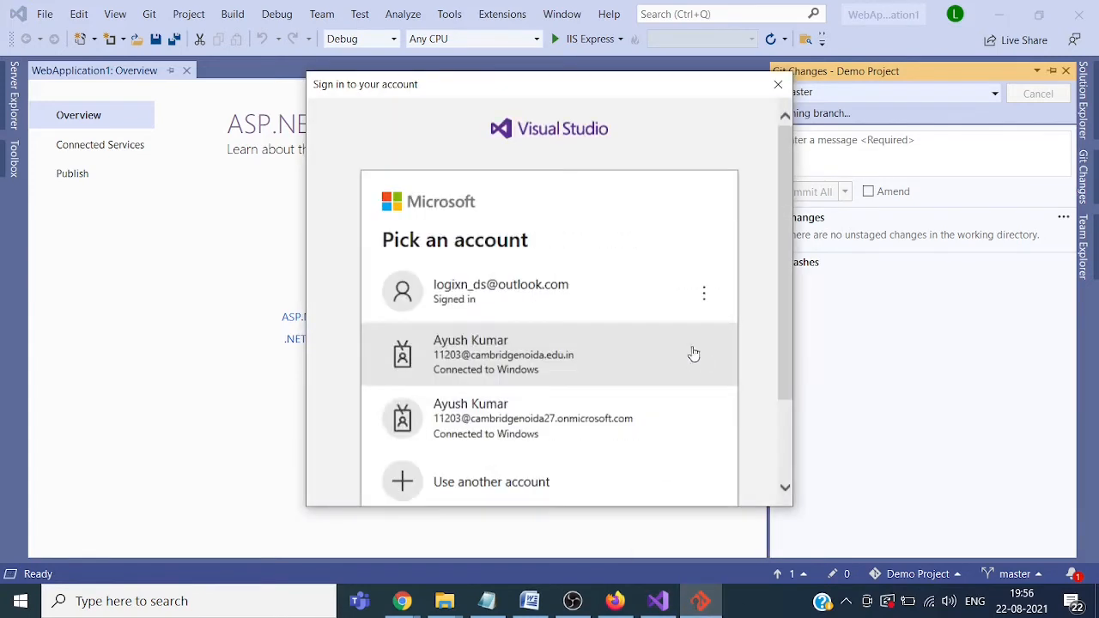
pyautogui.click(777, 84)
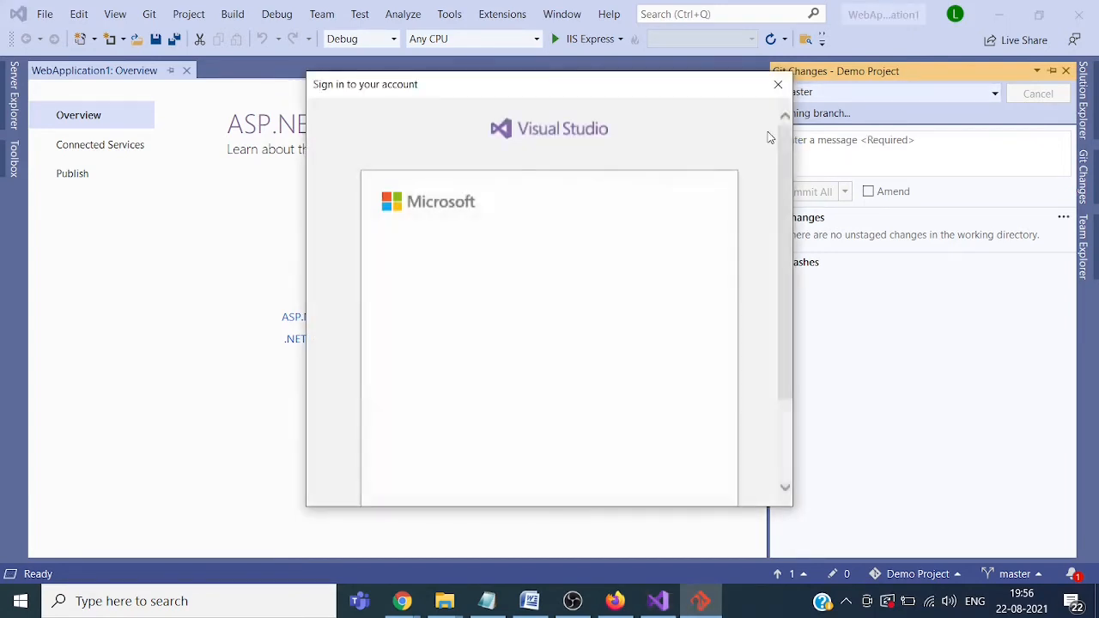
pyautogui.click(777, 86)
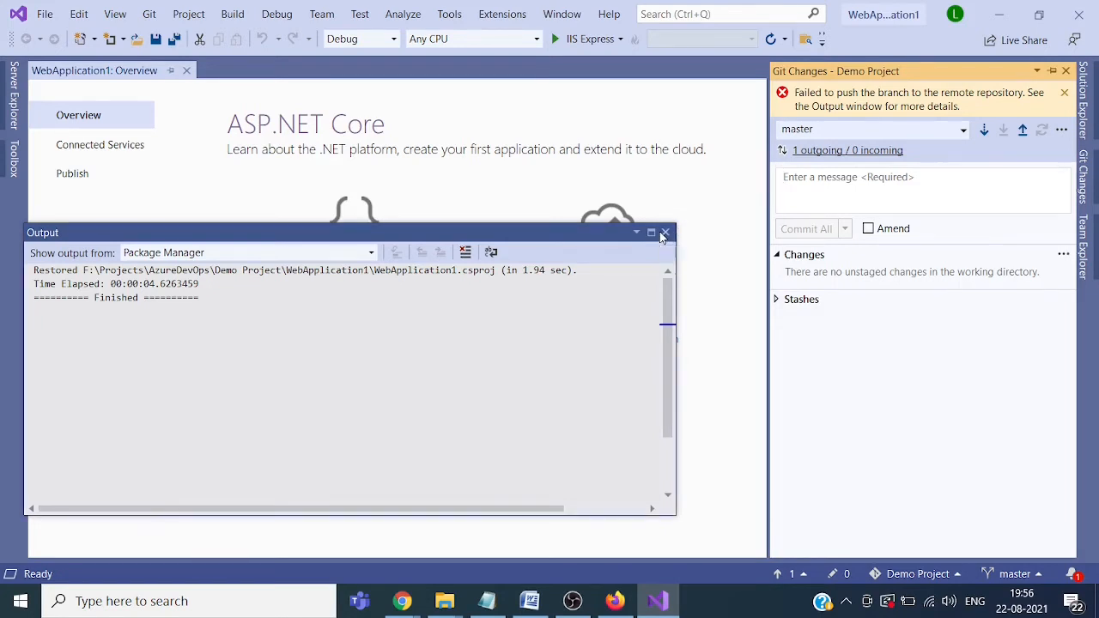
pyautogui.click(664, 234)
pyautogui.click(1094, 183)
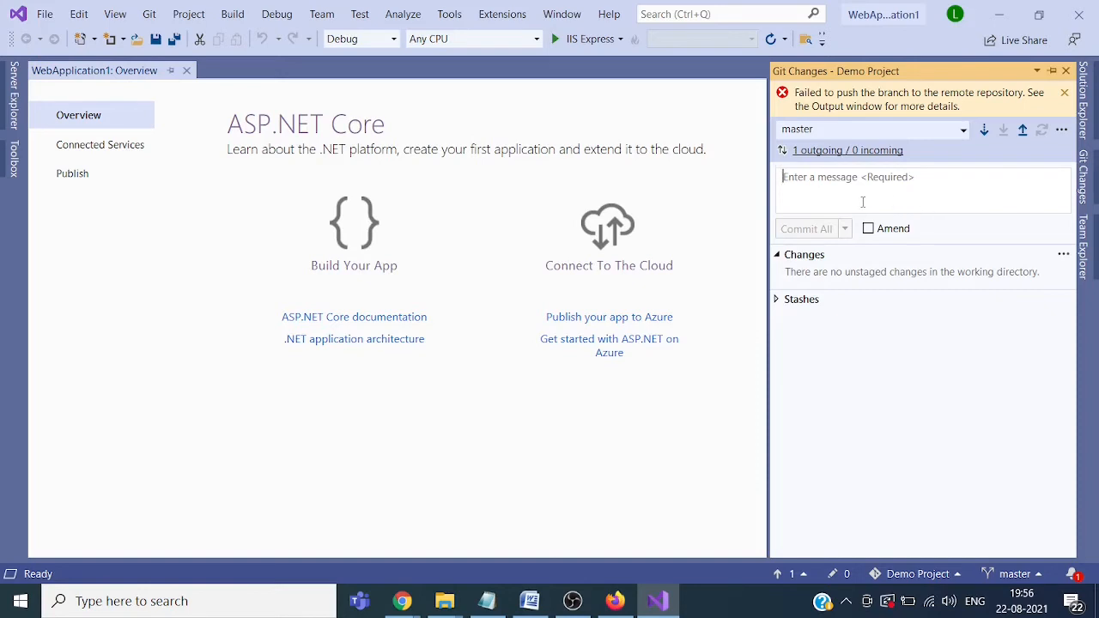
pyautogui.click(897, 151)
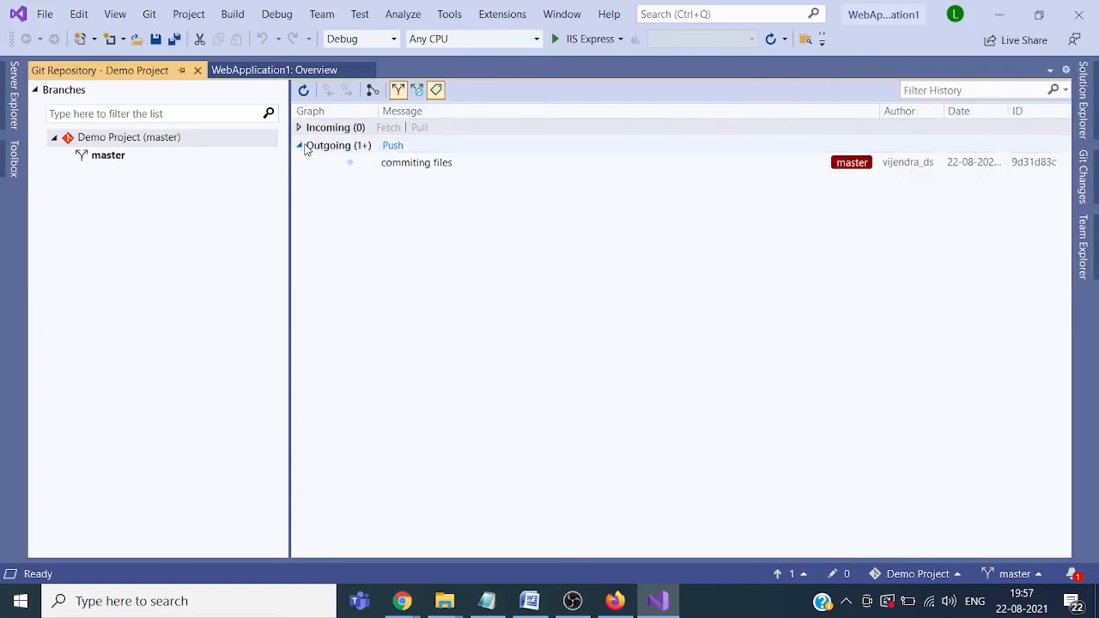
# Step: View the master branch history and open Options at Git Global Settings via Git > Settings
pyautogui.click(304, 146)
pyautogui.click(306, 147)
pyautogui.moveTo(420, 172)
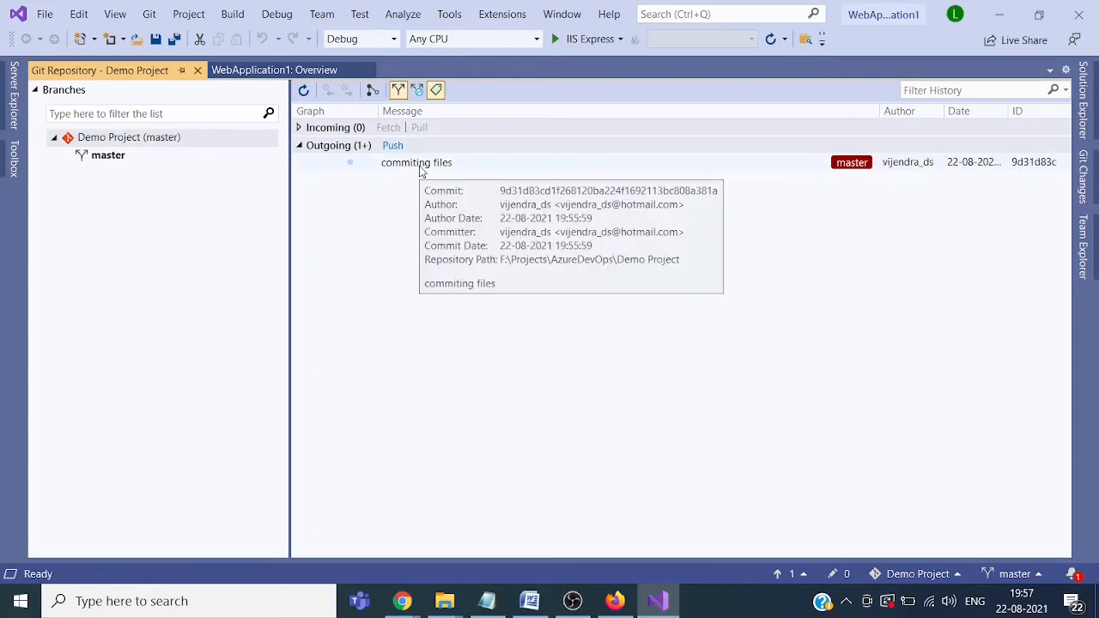
pyautogui.click(117, 162)
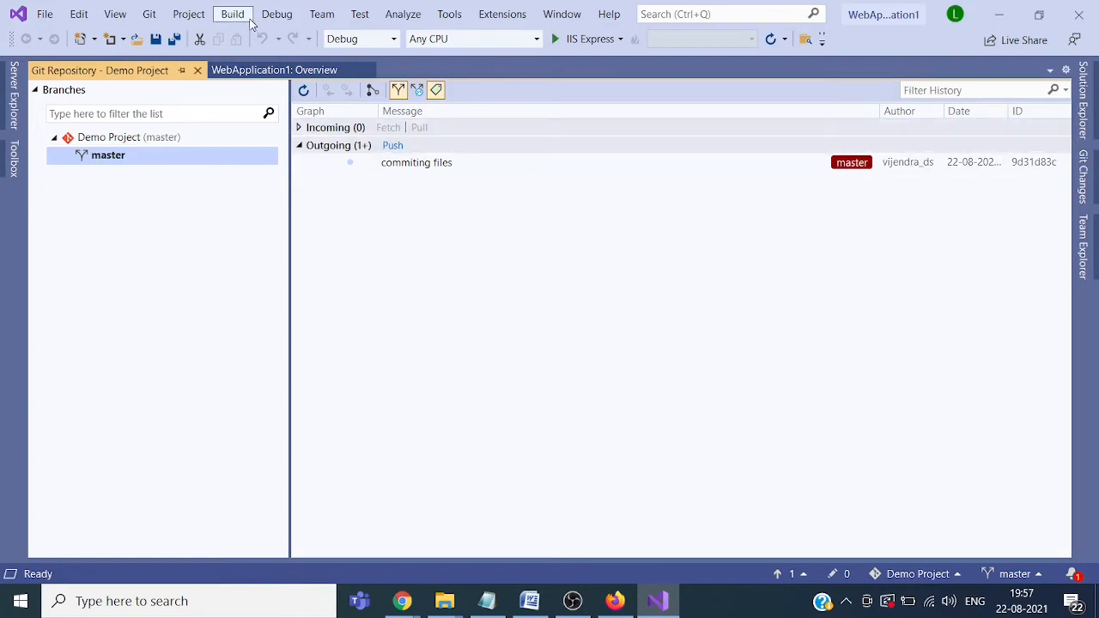
pyautogui.click(148, 14)
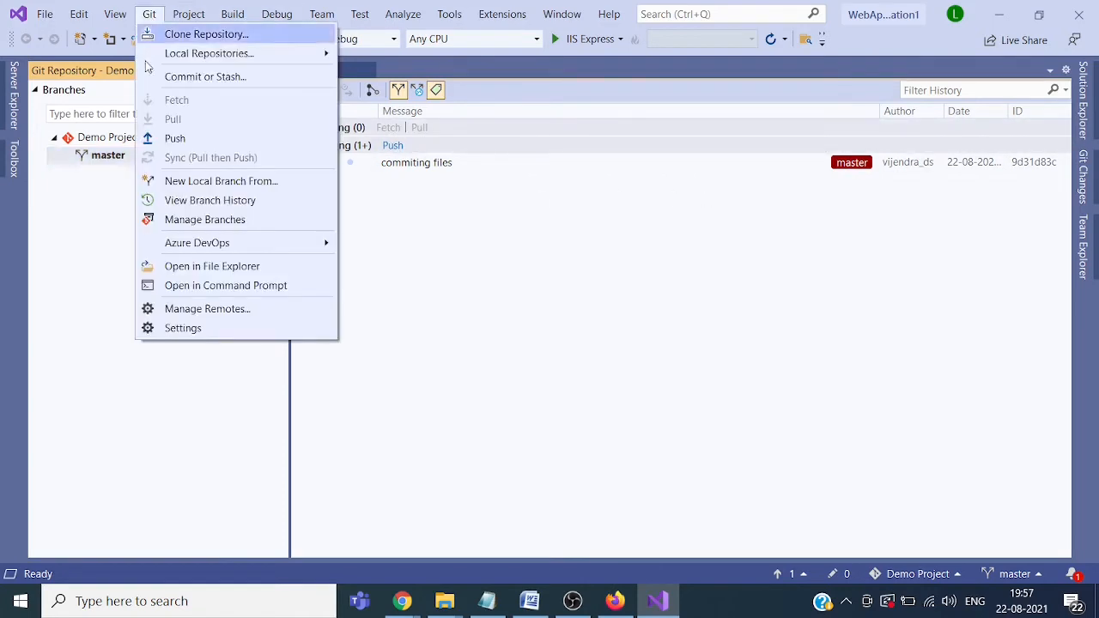
pyautogui.click(193, 333)
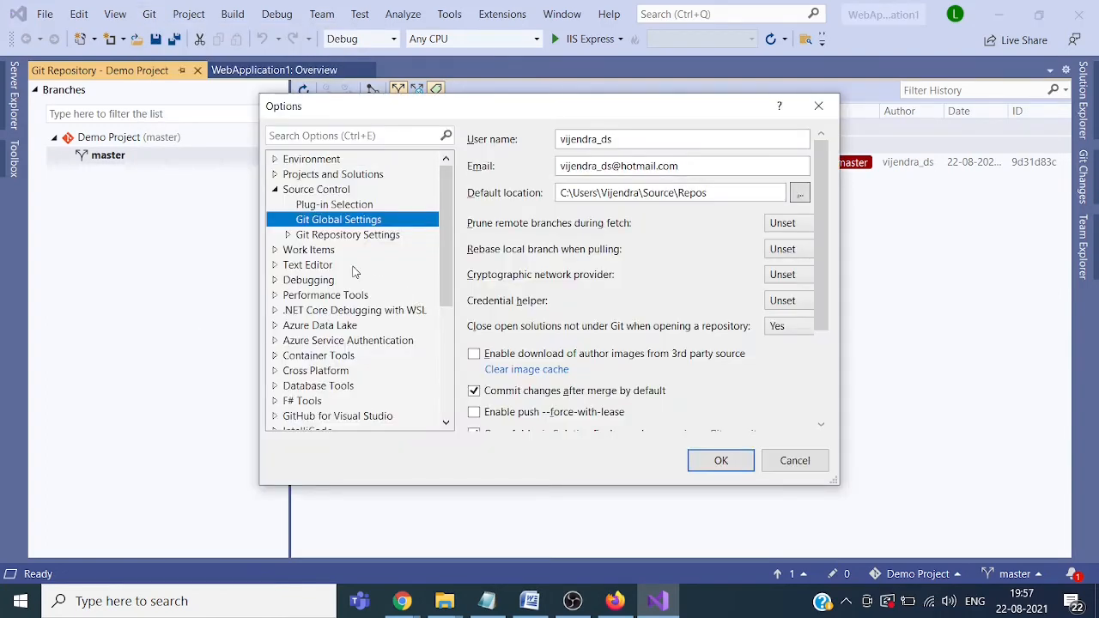
# Step: Add a .gitignore file in Demo Project's Git Repository Settings, verify the folder, and confirm
pyautogui.click(378, 235)
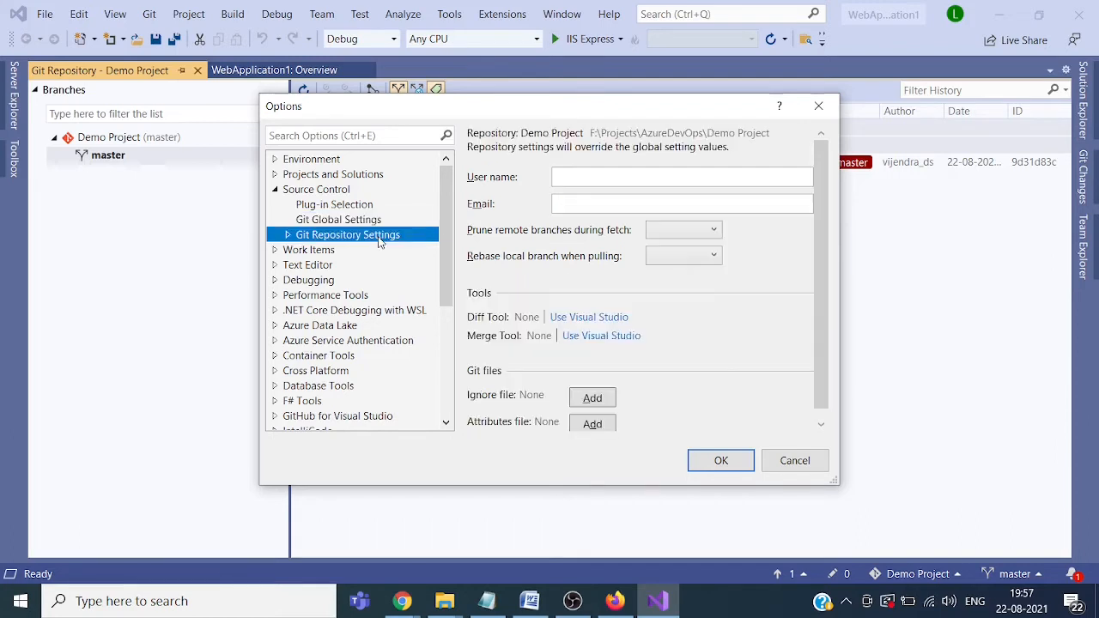
pyautogui.moveTo(825, 350); pyautogui.dragTo(822, 381)
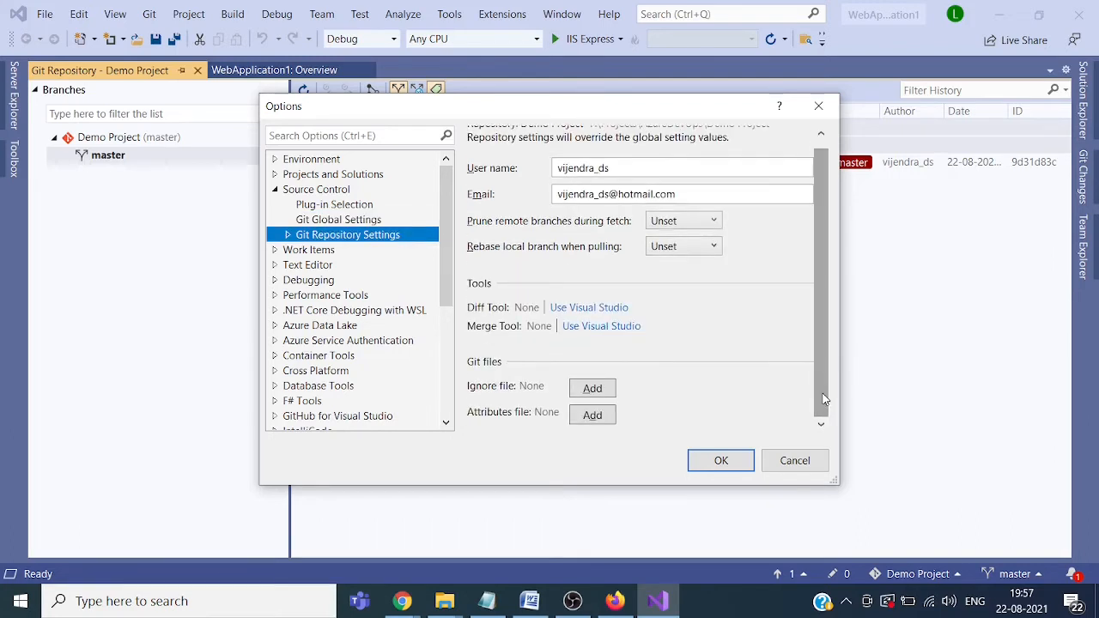
pyautogui.click(606, 392)
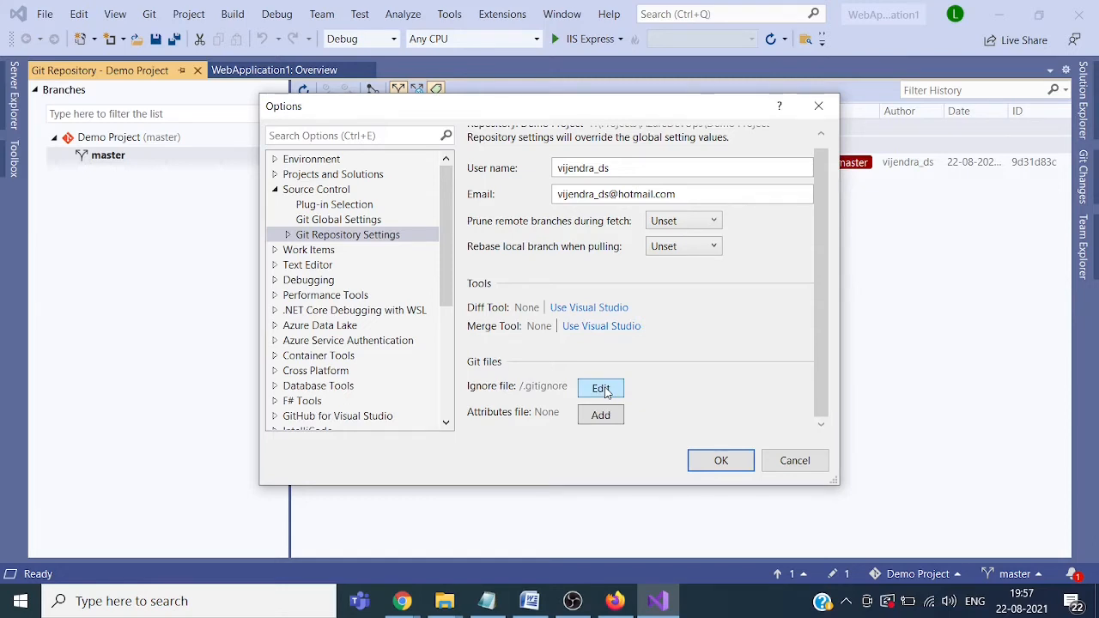
pyautogui.click(443, 601)
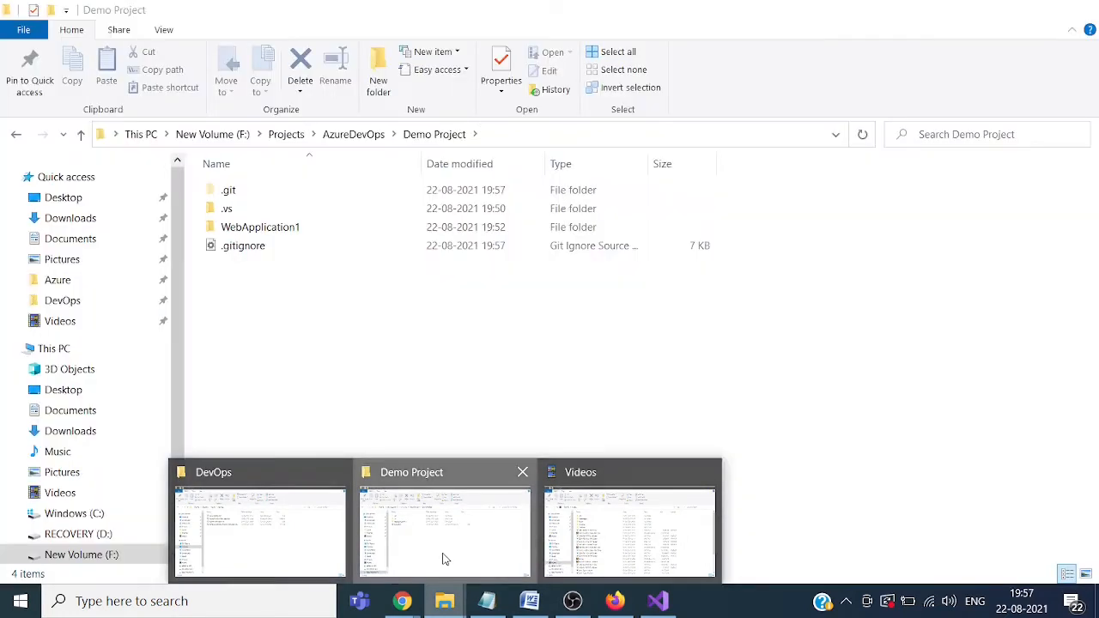
pyautogui.click(444, 559)
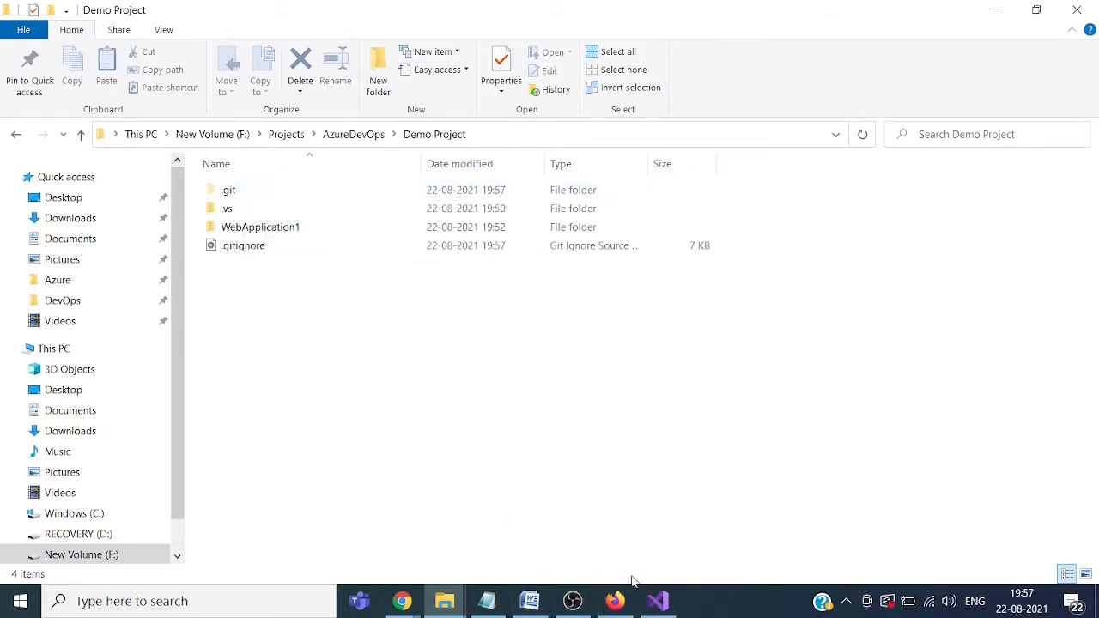
pyautogui.click(658, 601)
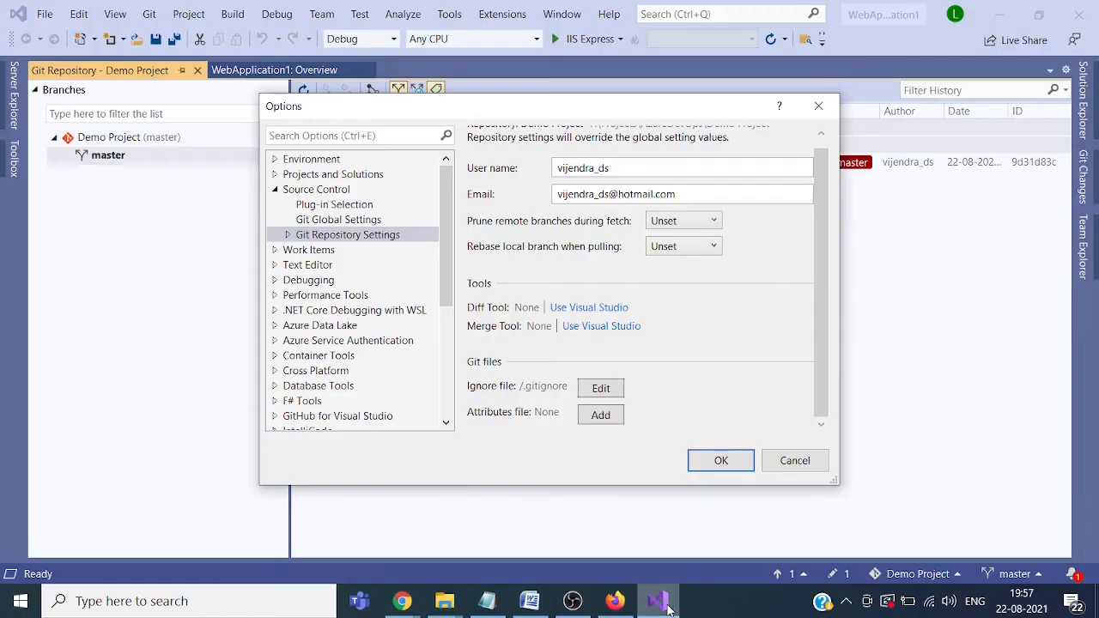
pyautogui.click(745, 460)
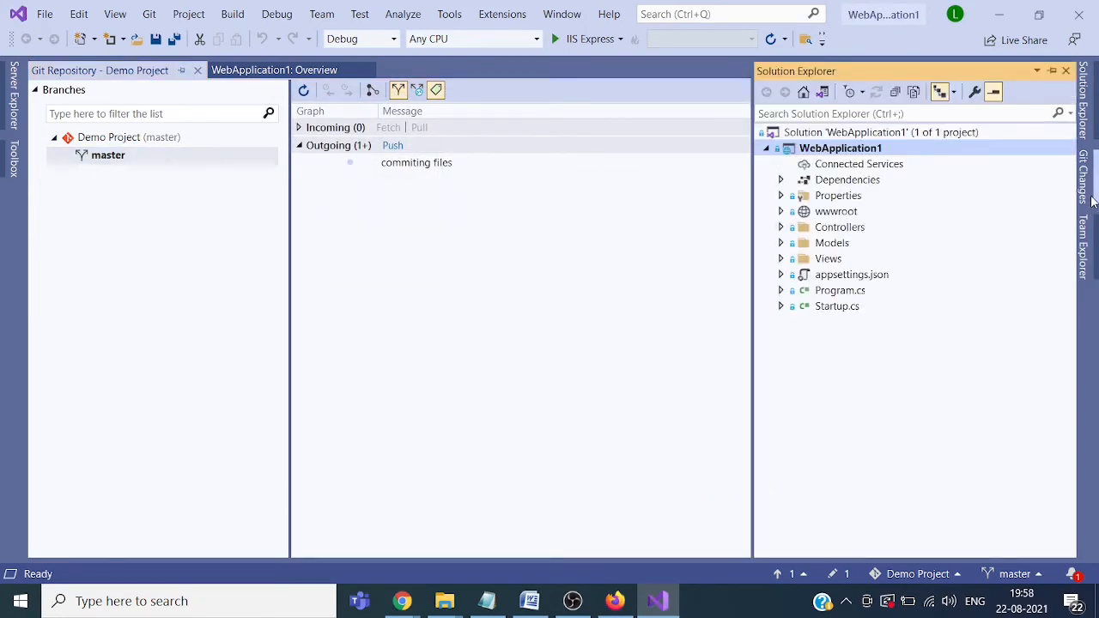
# Step: Commit the staged .gitignore as 'committing changes' and push master, signing in with the existing account
pyautogui.click(1093, 199)
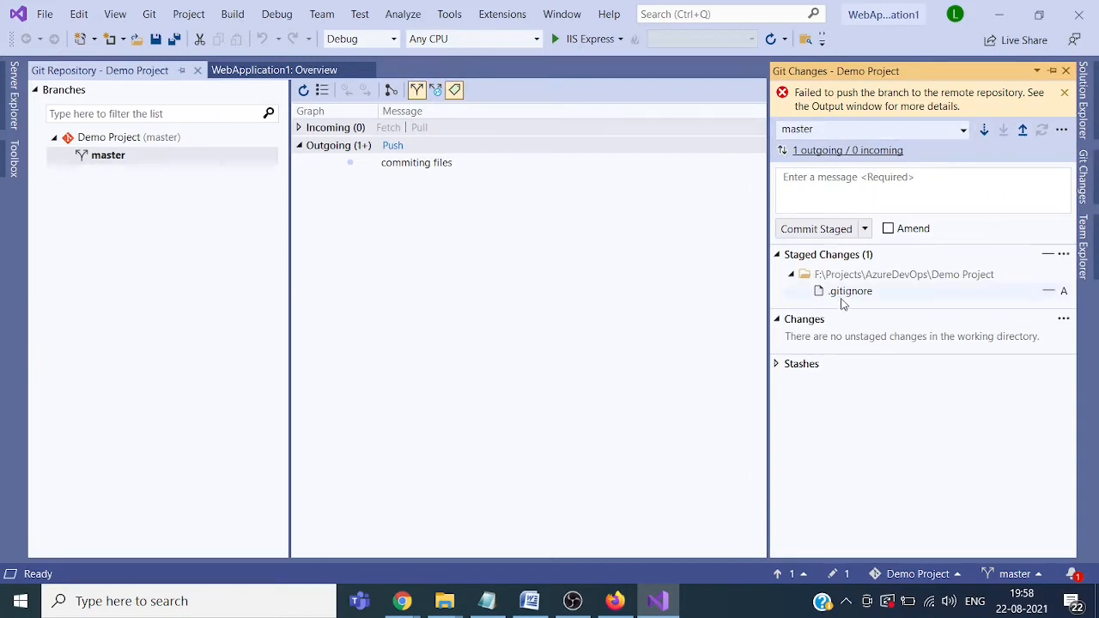
pyautogui.click(864, 229)
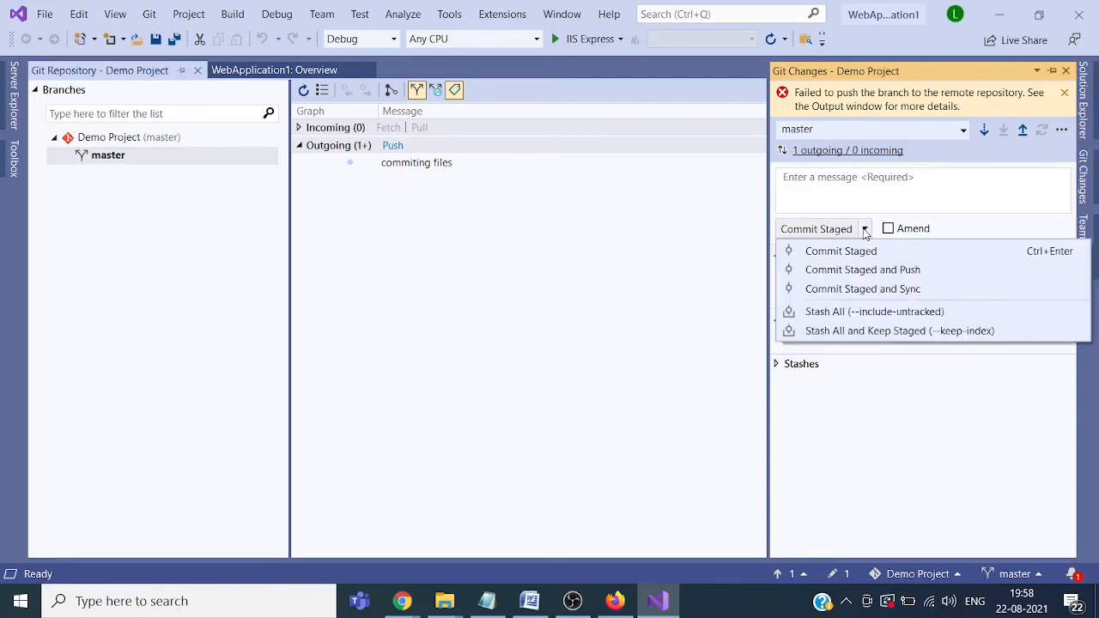
pyautogui.click(851, 271)
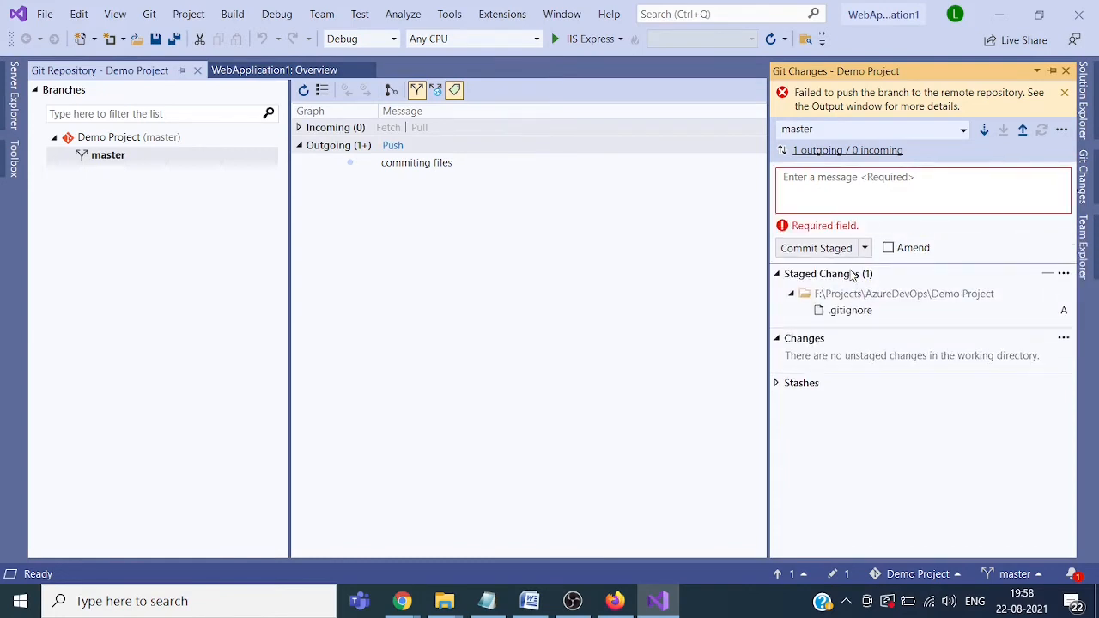
pyautogui.click(856, 196)
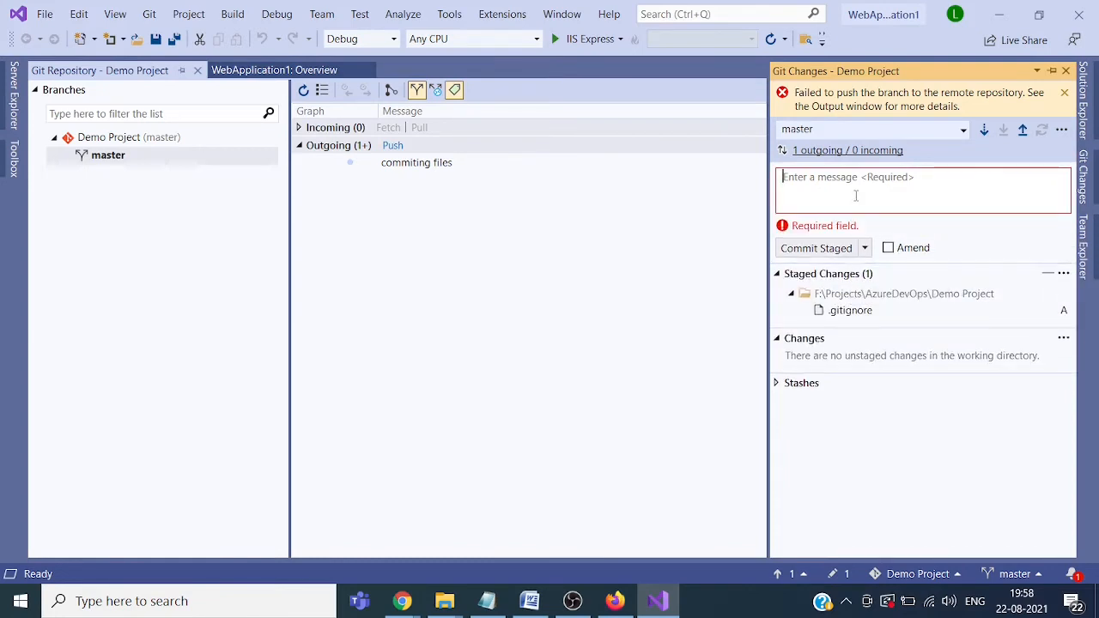
pyautogui.write('committing')
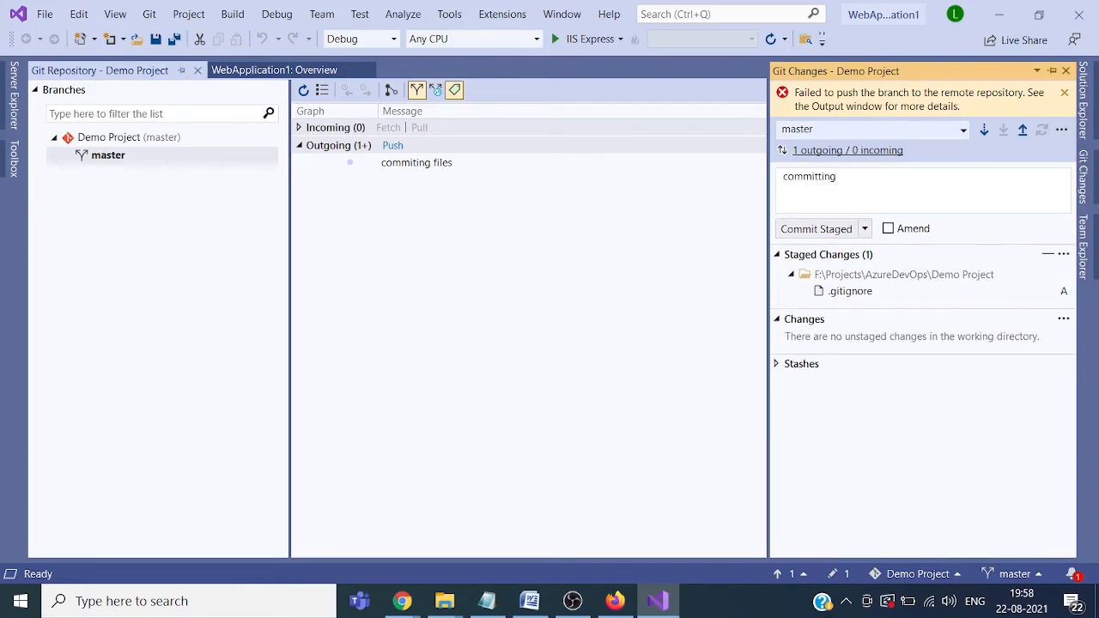
pyautogui.write(' changes')
pyautogui.click(864, 229)
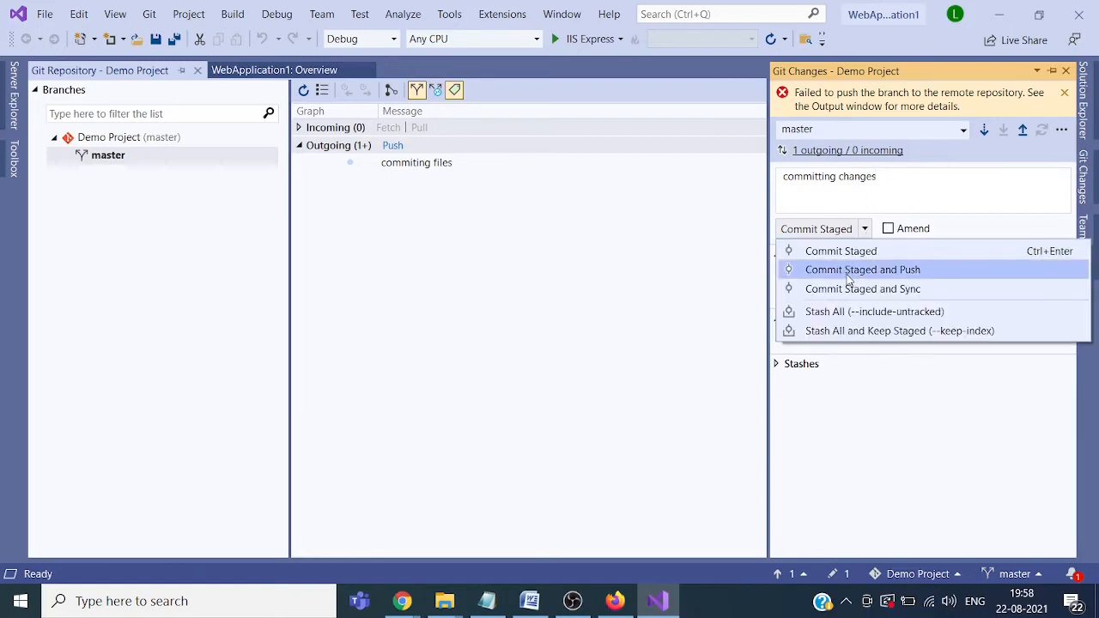
pyautogui.click(855, 273)
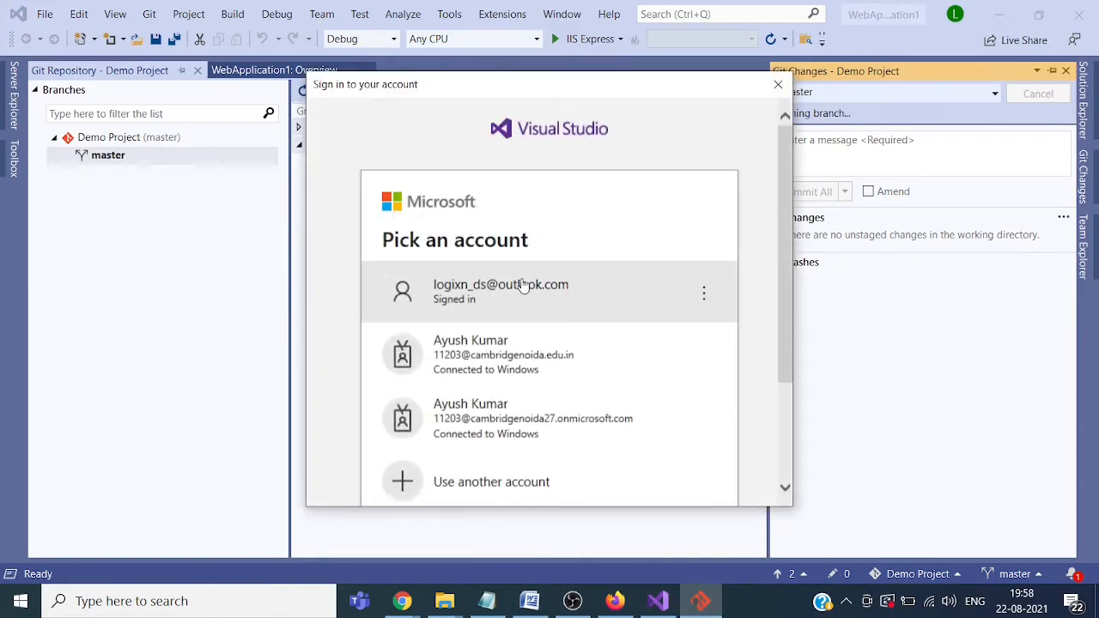
pyautogui.click(520, 287)
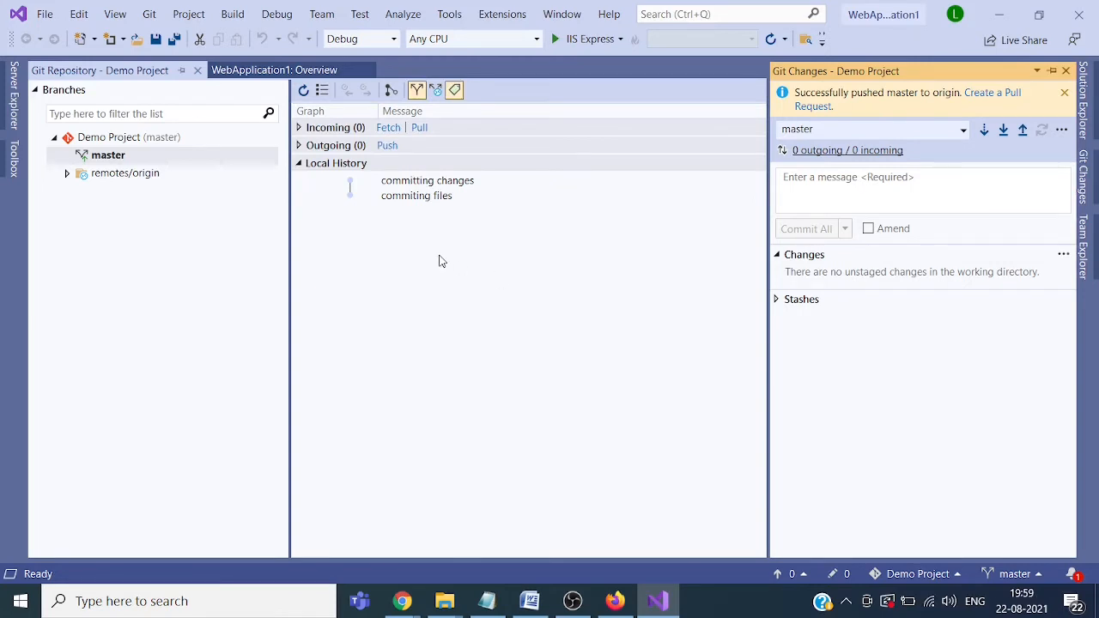
# Step: Once the push finishes with nothing outgoing, switch over to the web browser
pyautogui.click(403, 602)
# Step: Browse the pushed repo files, including WebApplication1 and Controllers, then return to the root
pyautogui.click(309, 525)
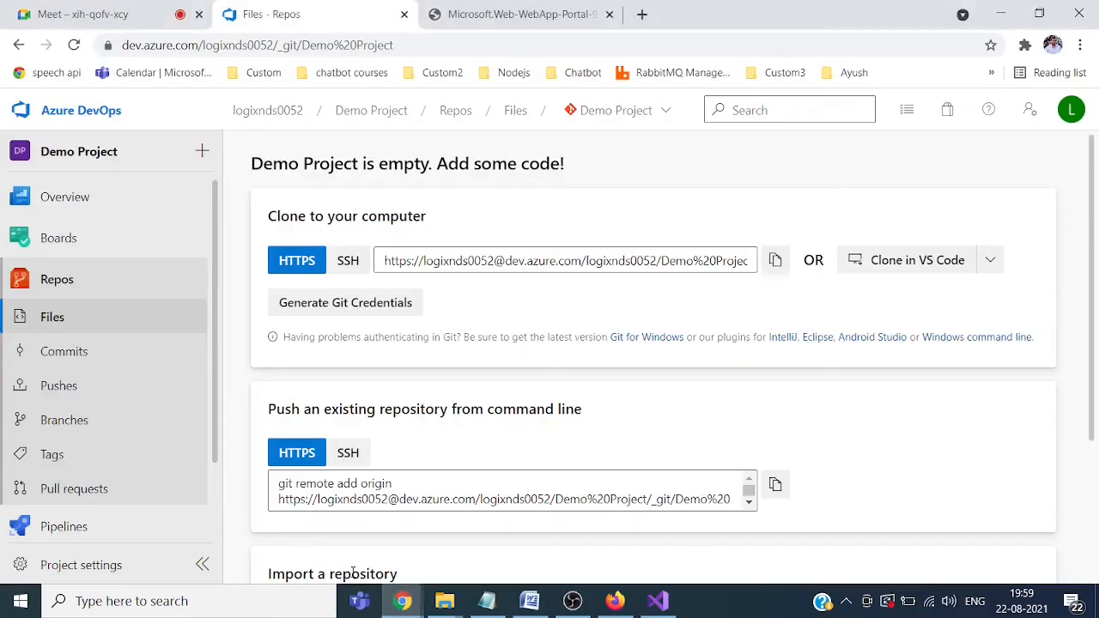
pyautogui.click(58, 287)
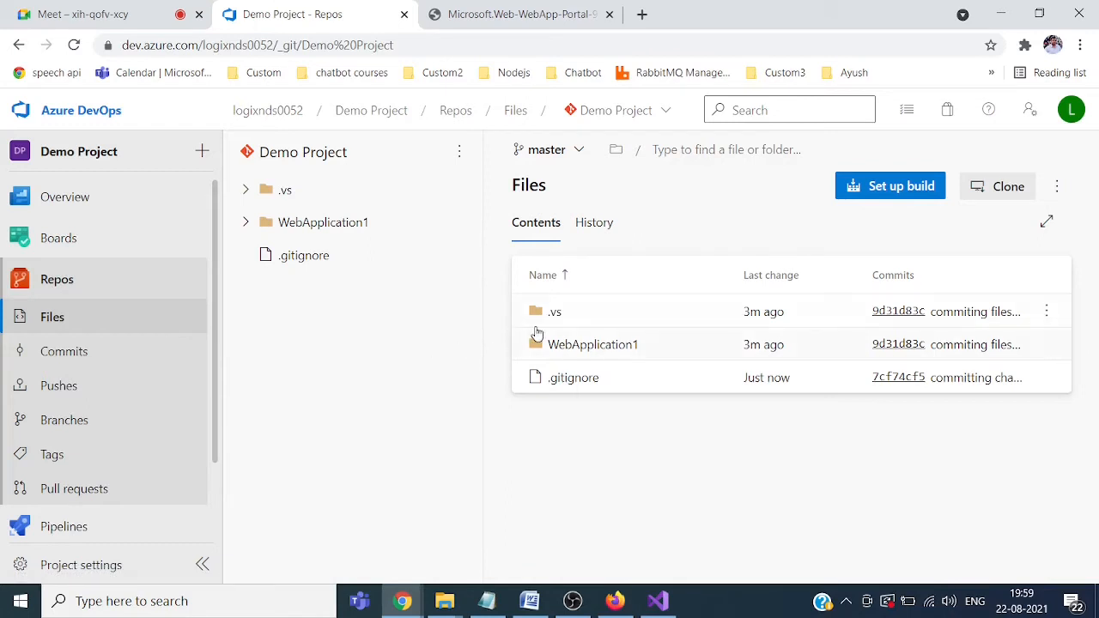
pyautogui.click(592, 345)
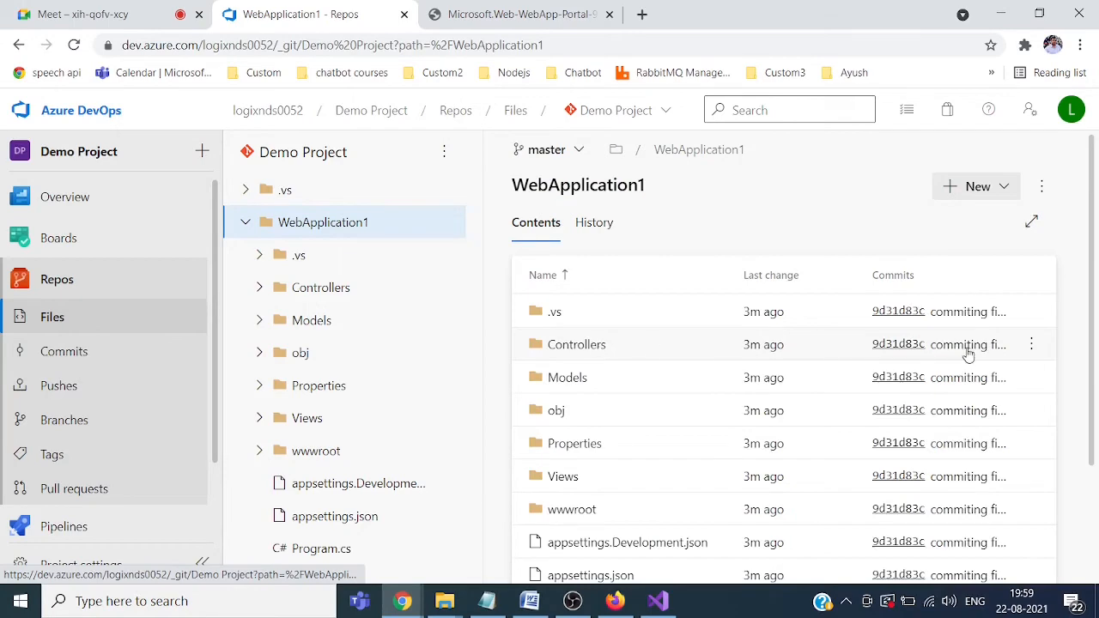
pyautogui.scroll(-1, 1094, 352)
pyautogui.scroll(-2, 1093, 352)
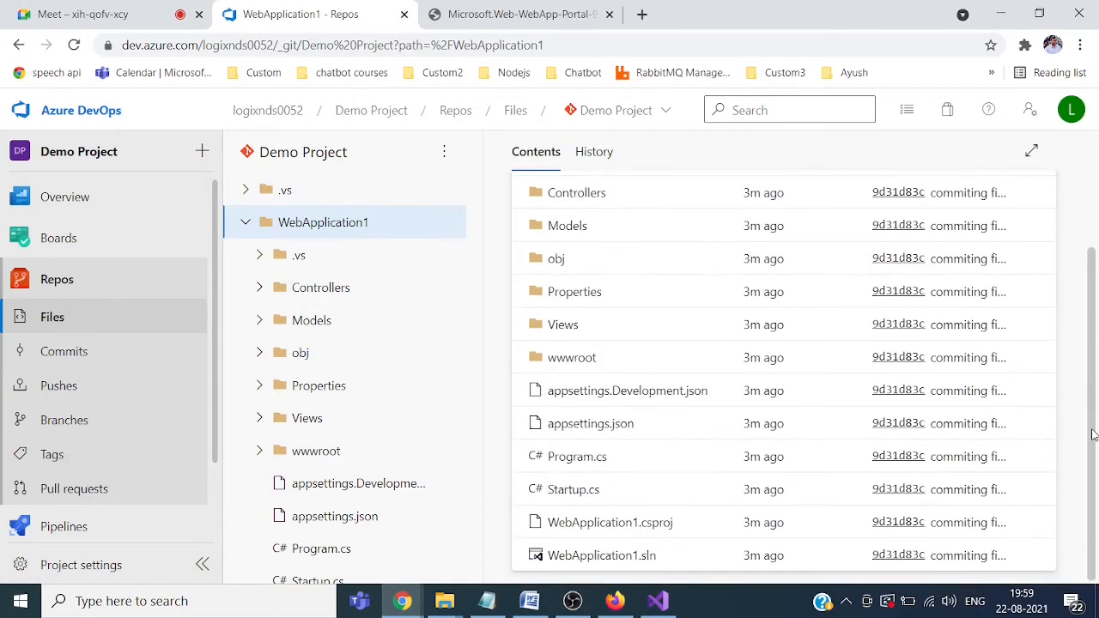
pyautogui.scroll(3, 1088, 360)
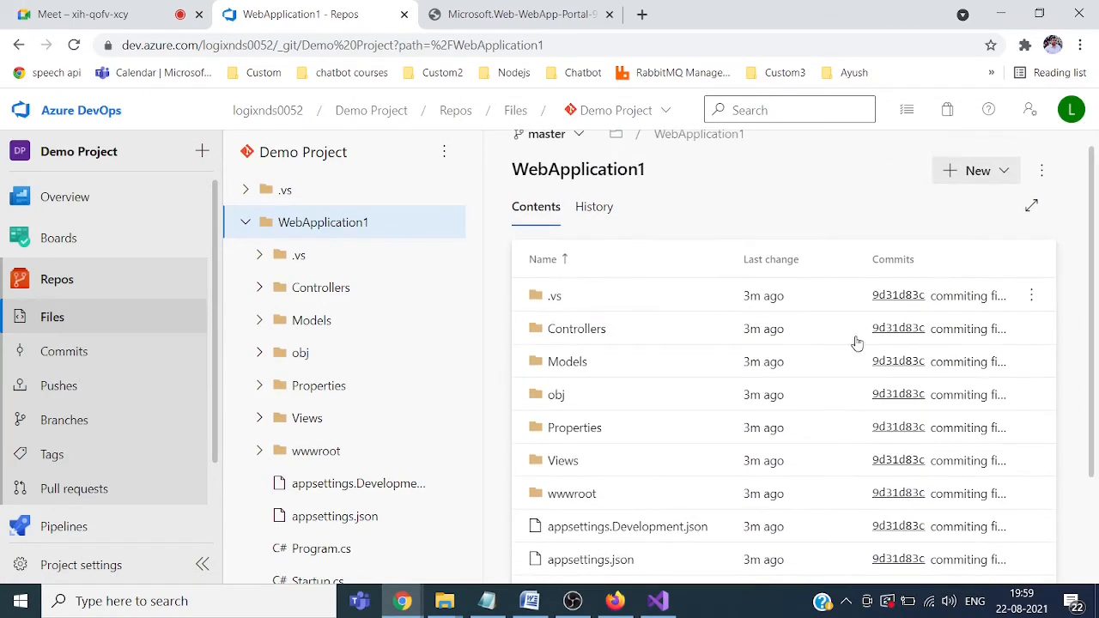
pyautogui.click(602, 334)
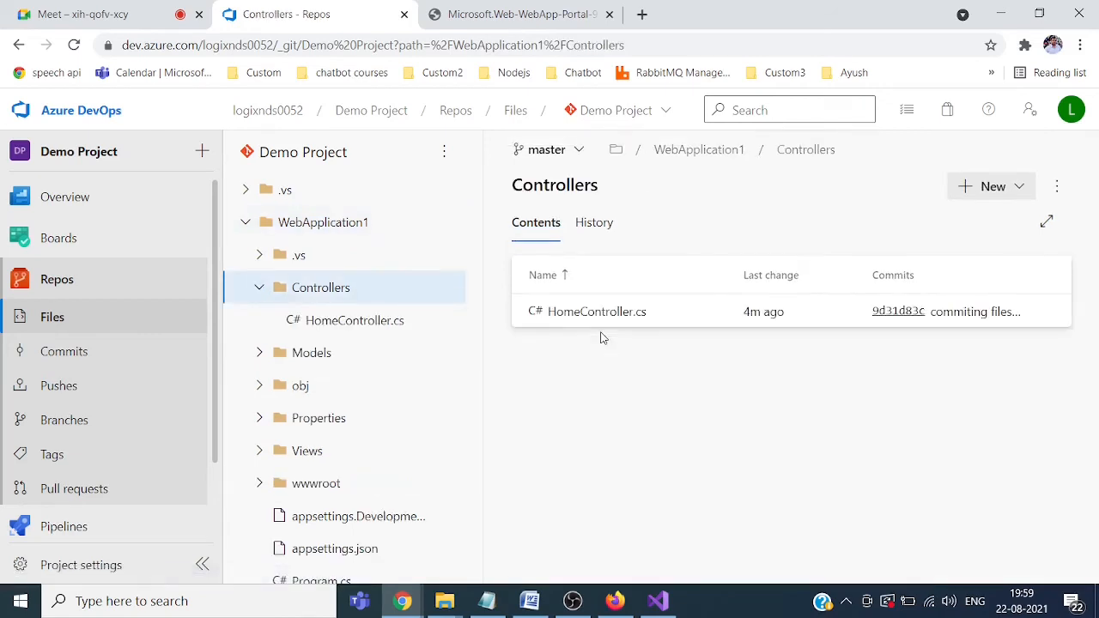
pyautogui.click(60, 283)
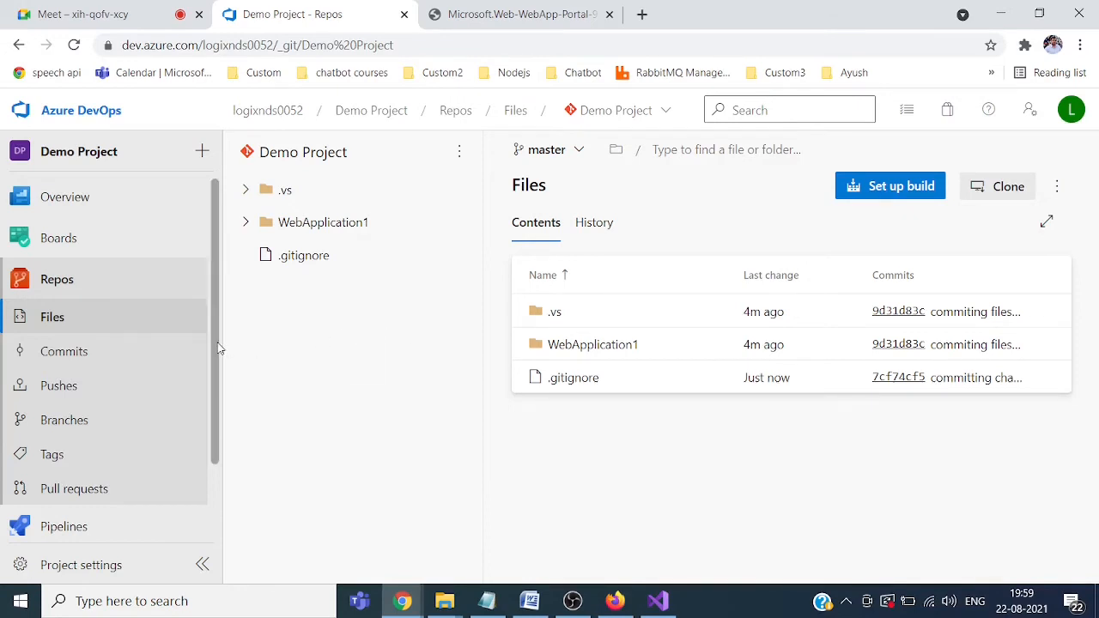
pyautogui.moveTo(218, 347); pyautogui.dragTo(217, 422)
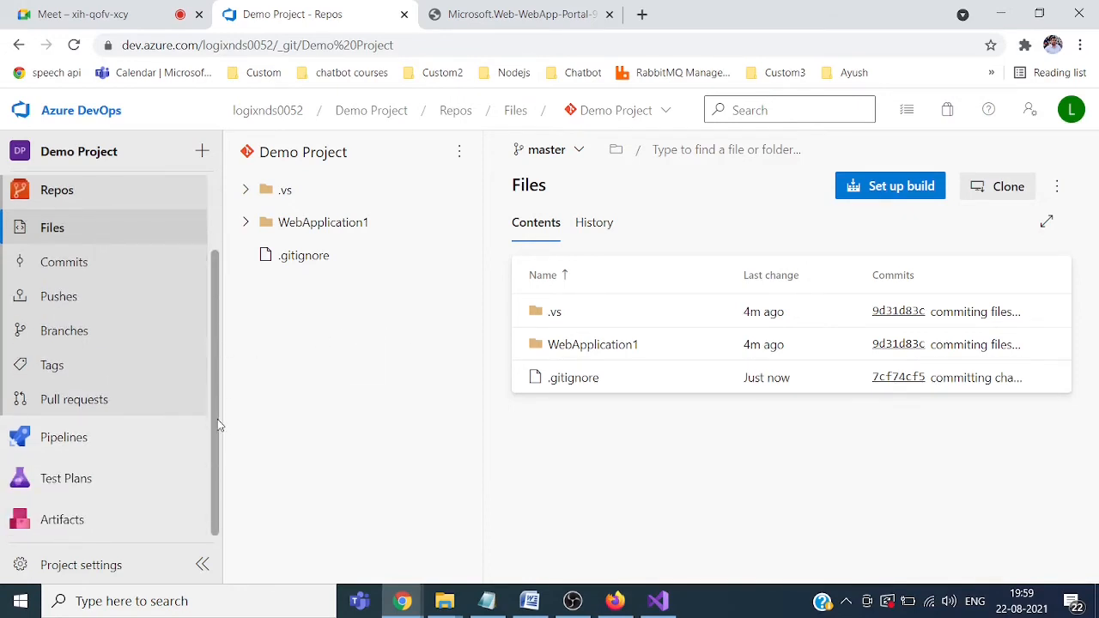
pyautogui.moveTo(43, 451)
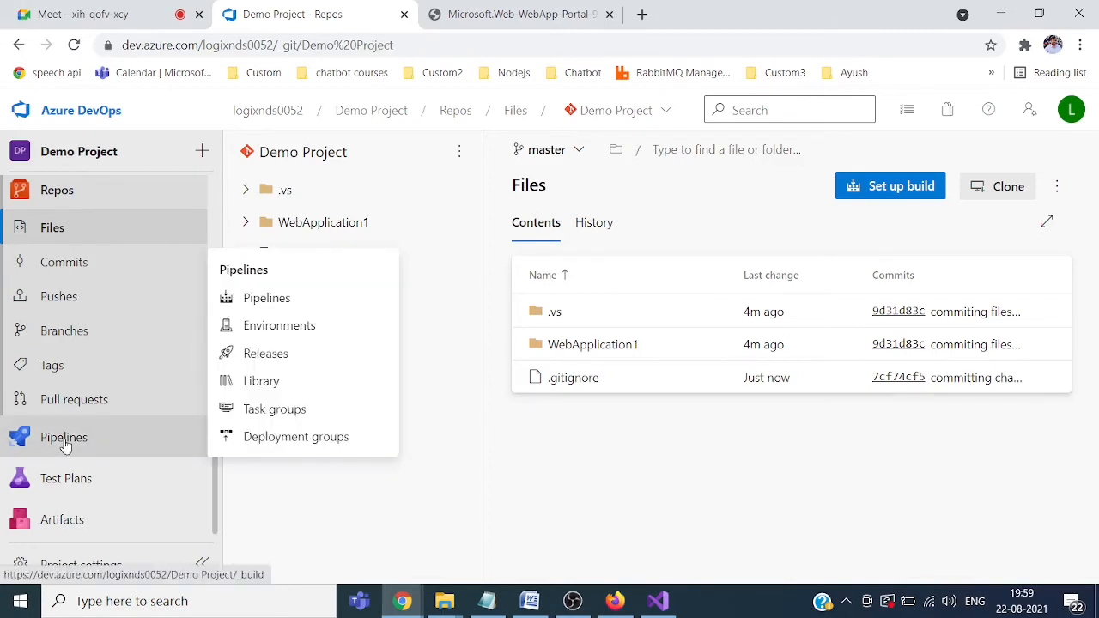
# Step: Create a pipeline for the Azure Repos Git Demo Project repo using the ASP.NET Core (.NET Framework) template
pyautogui.click(58, 448)
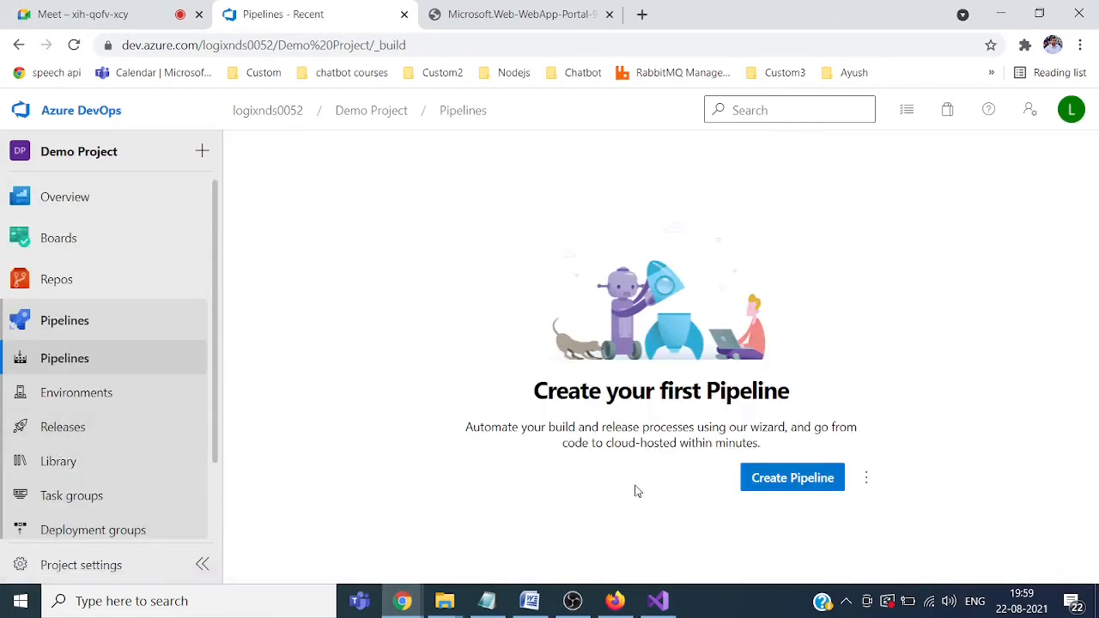
pyautogui.click(791, 478)
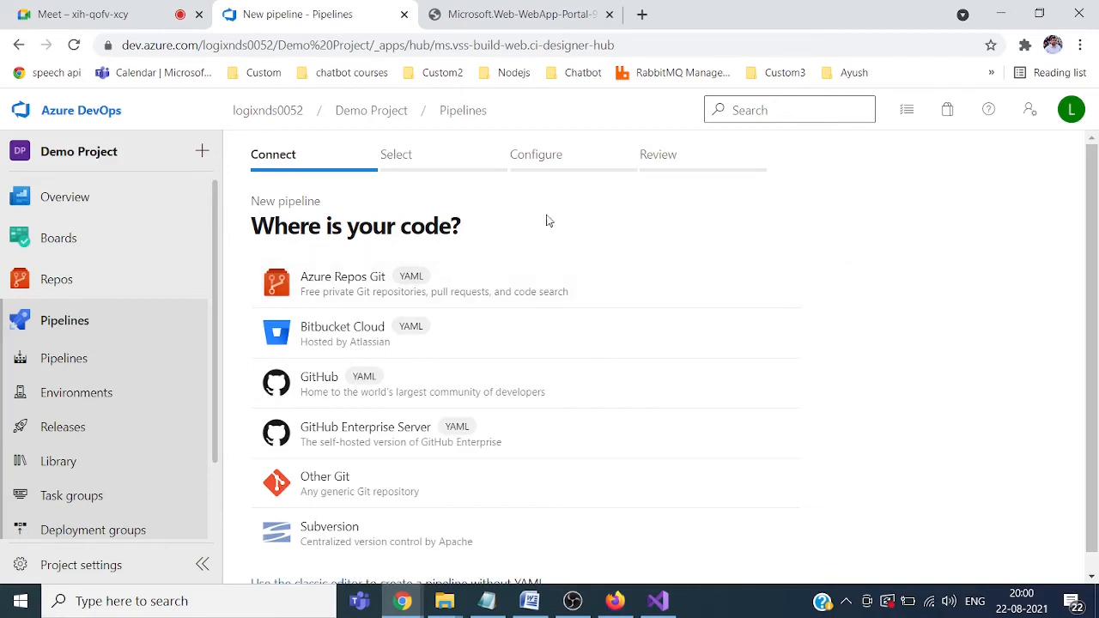
pyautogui.click(321, 284)
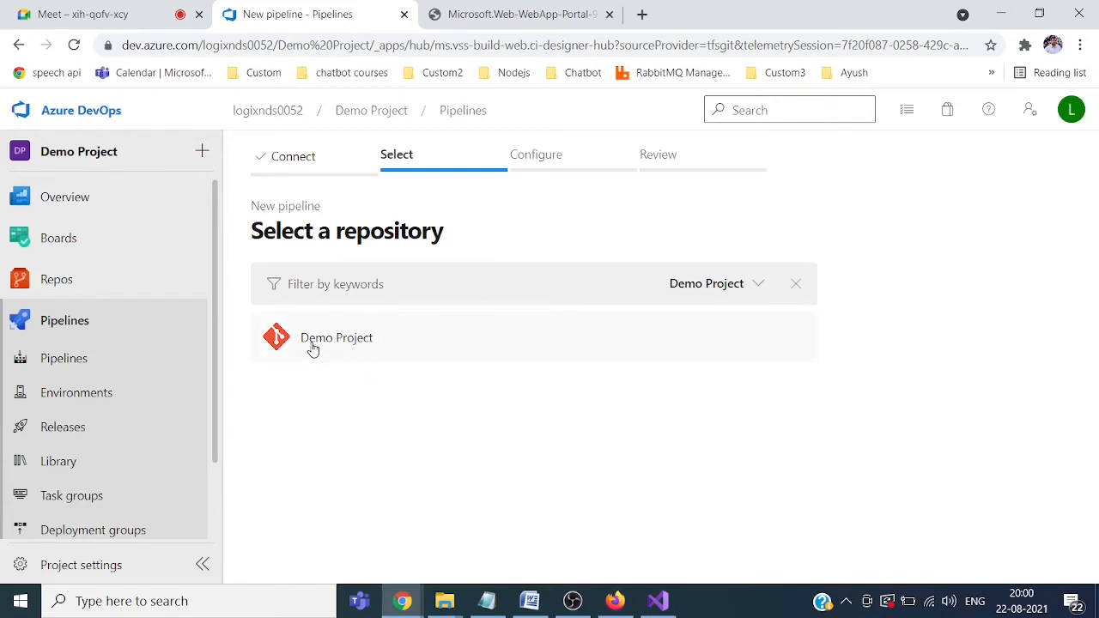
pyautogui.click(344, 340)
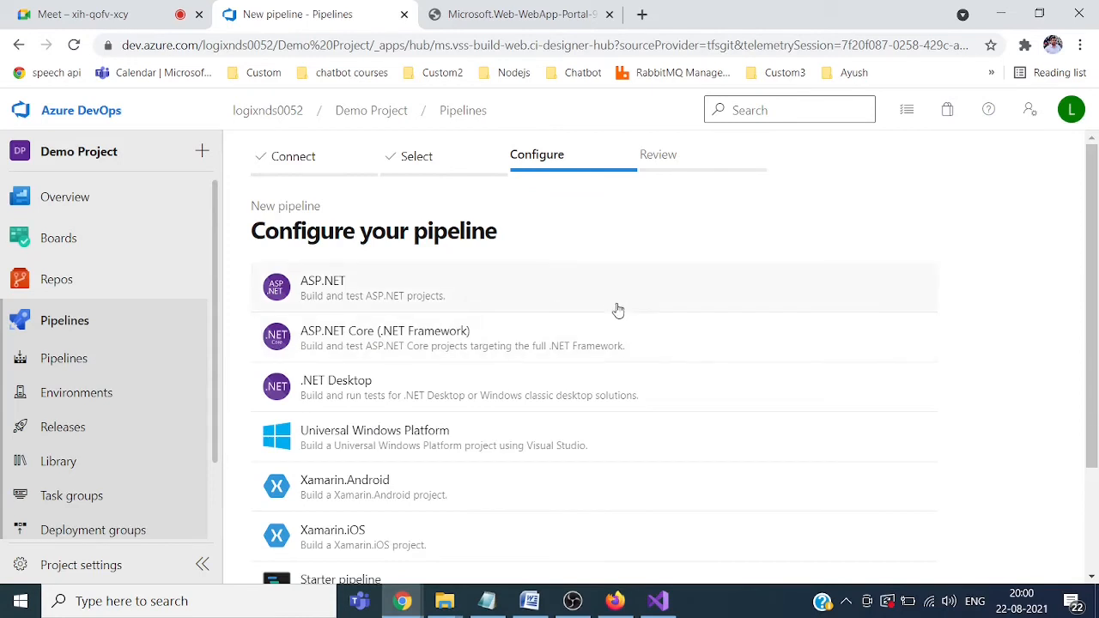
pyautogui.click(398, 340)
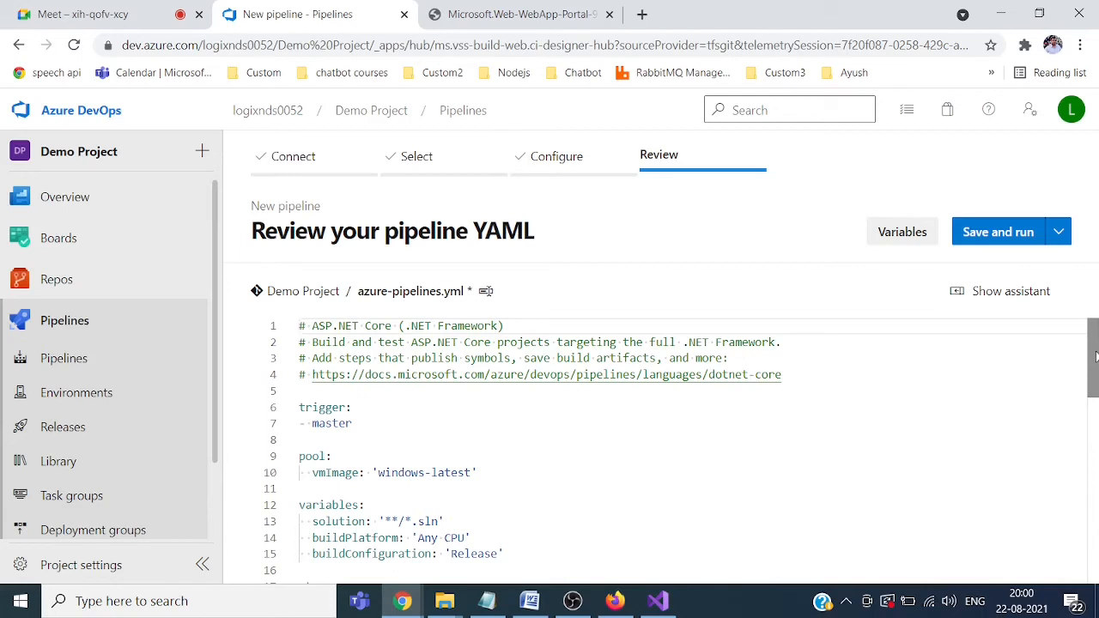
# Step: Review the generated YAML, highlighting the solution variable and the NuGetToolInstaller@1 task
pyautogui.moveTo(1095, 357); pyautogui.dragTo(1095, 400)
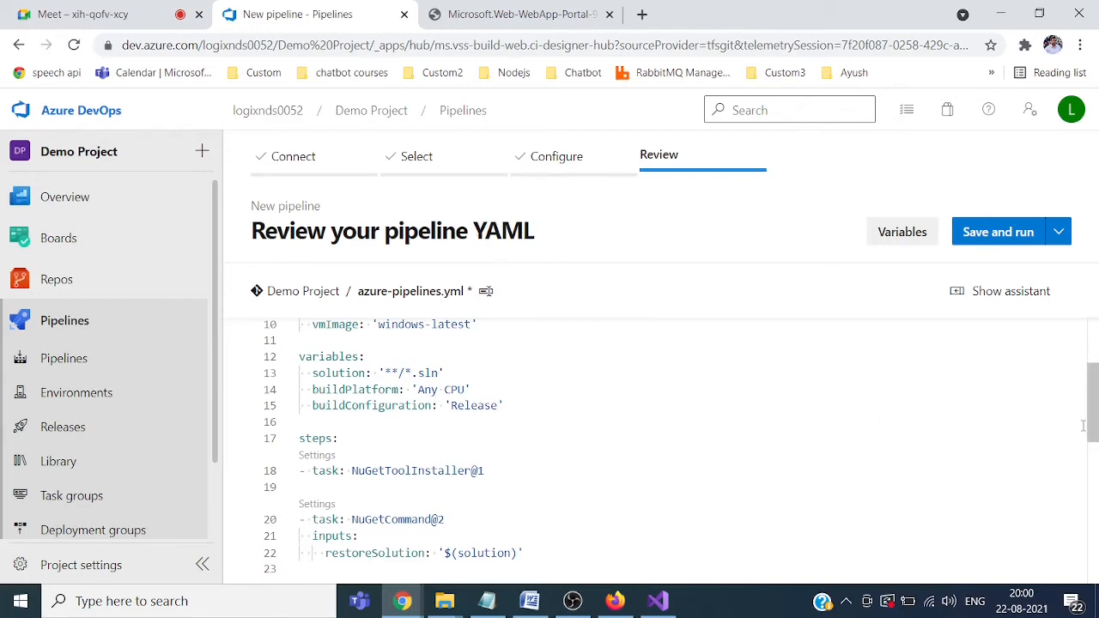
pyautogui.moveTo(1092, 418)
pyautogui.mouseDown()
pyautogui.moveTo(1092, 373)
pyautogui.moveTo(1092, 519)
pyautogui.moveTo(1076, 382)
pyautogui.moveTo(1075, 417)
pyautogui.mouseUp()
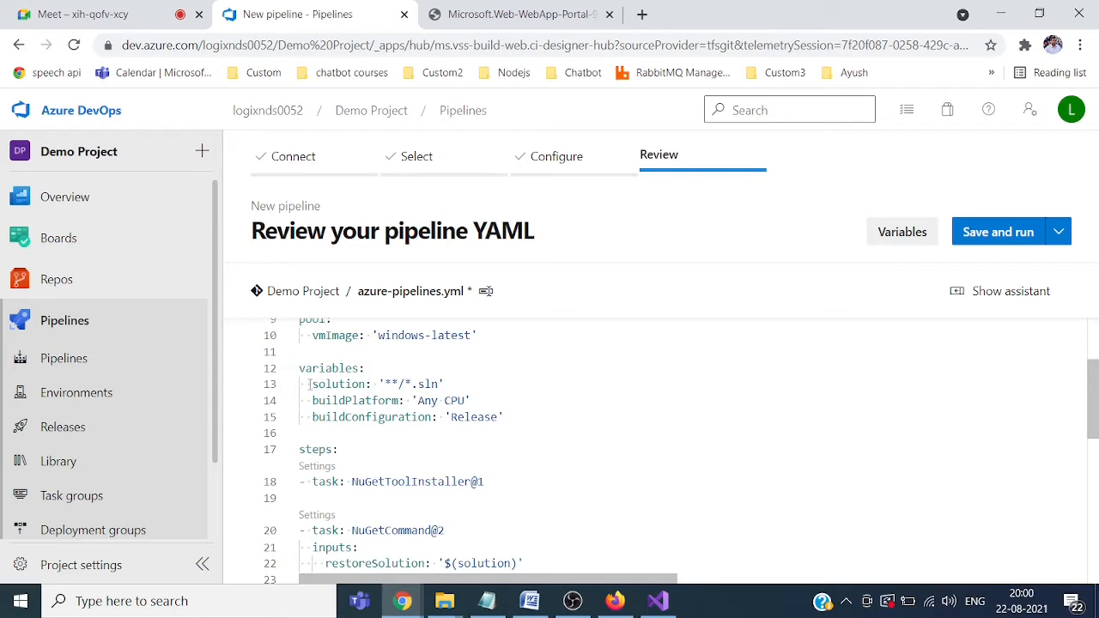
pyautogui.moveTo(309, 384); pyautogui.dragTo(496, 391)
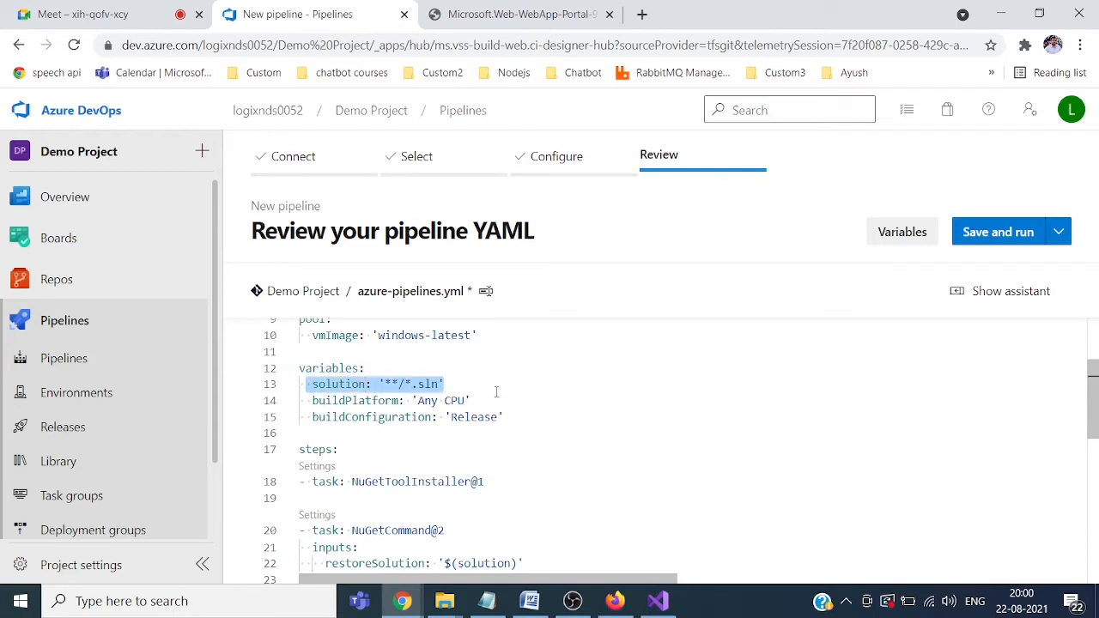
pyautogui.click(556, 410)
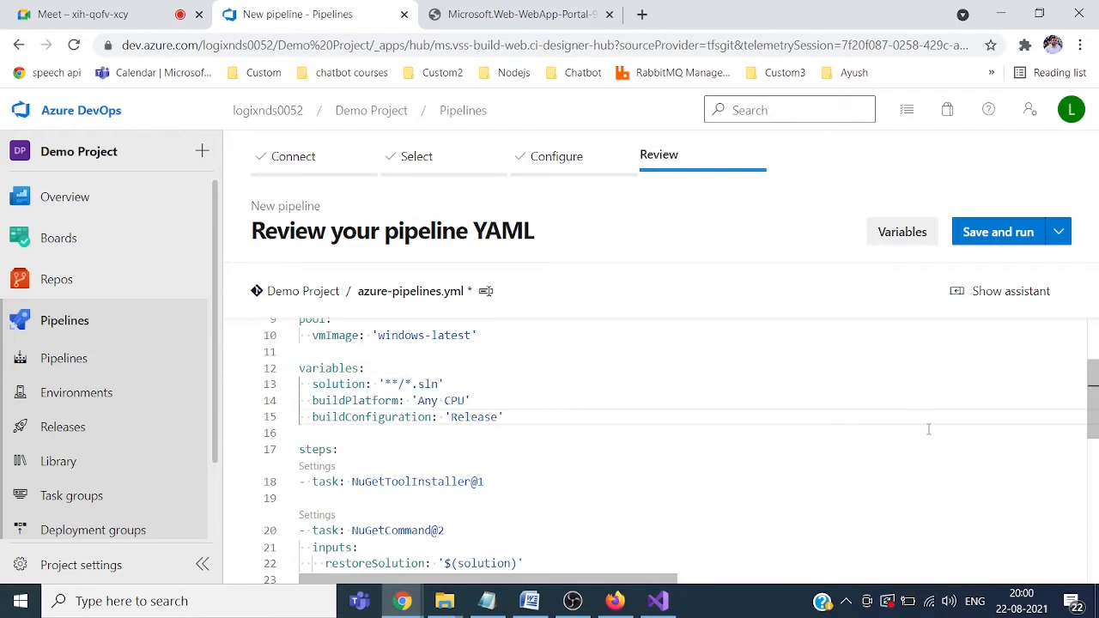
pyautogui.scroll(-3, 1092, 410)
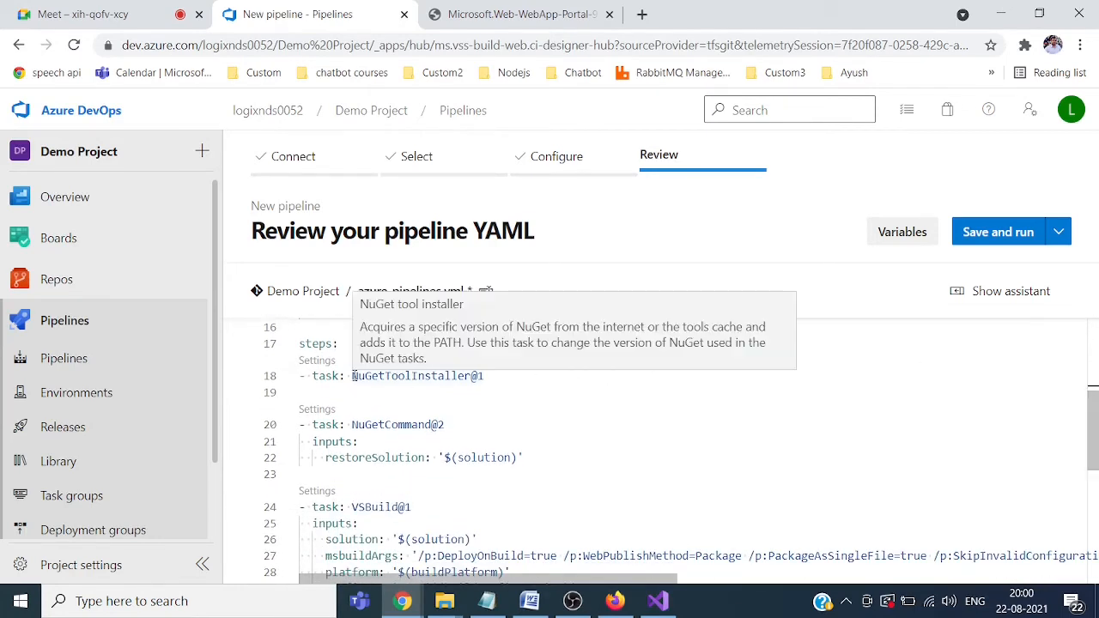
pyautogui.moveTo(352, 376); pyautogui.dragTo(492, 376)
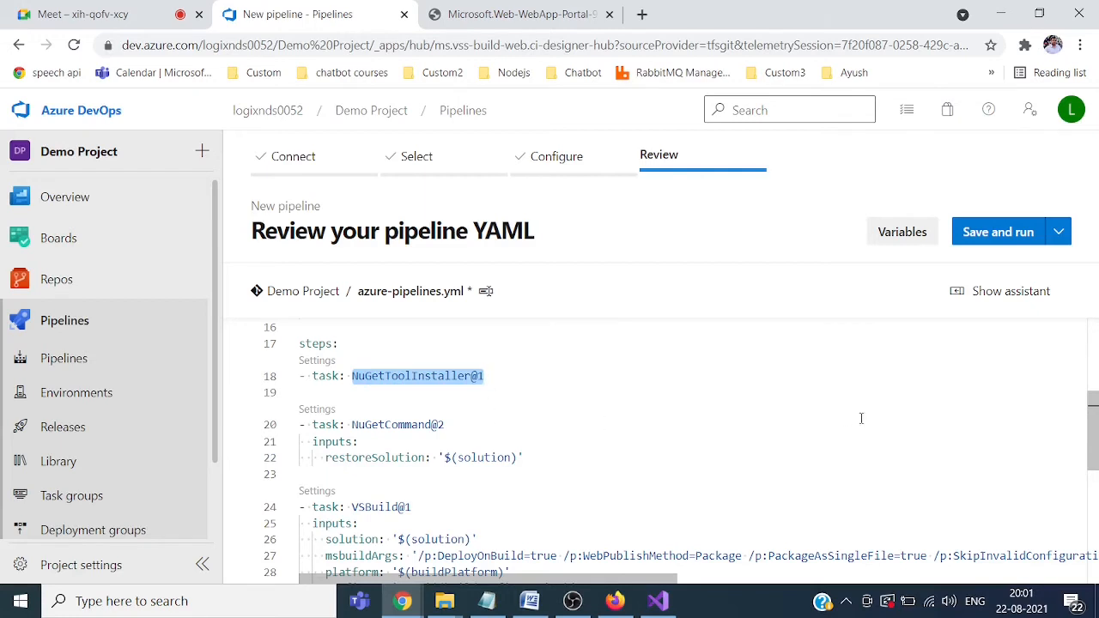
pyautogui.moveTo(1093, 425); pyautogui.dragTo(1094, 466)
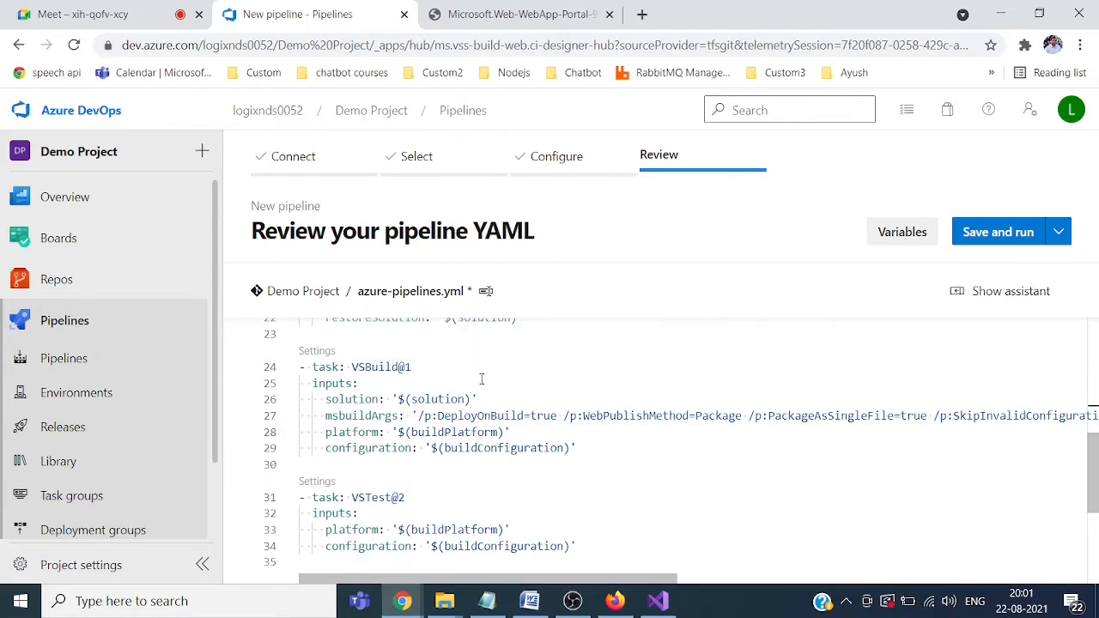
pyautogui.doubleClick(339, 403)
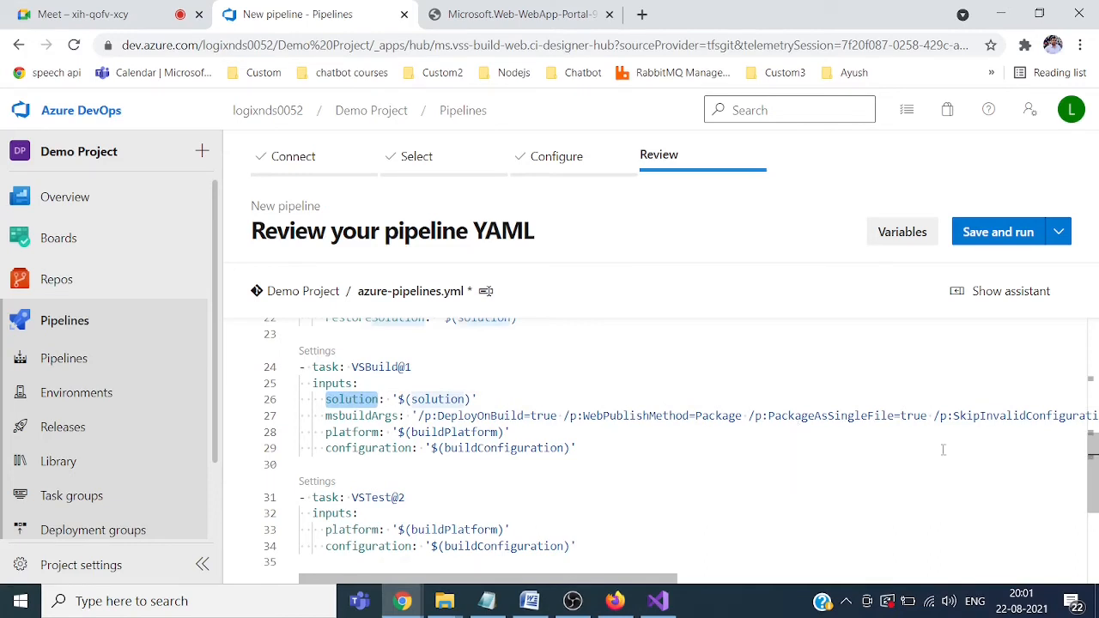
pyautogui.scroll(5, 874, 366)
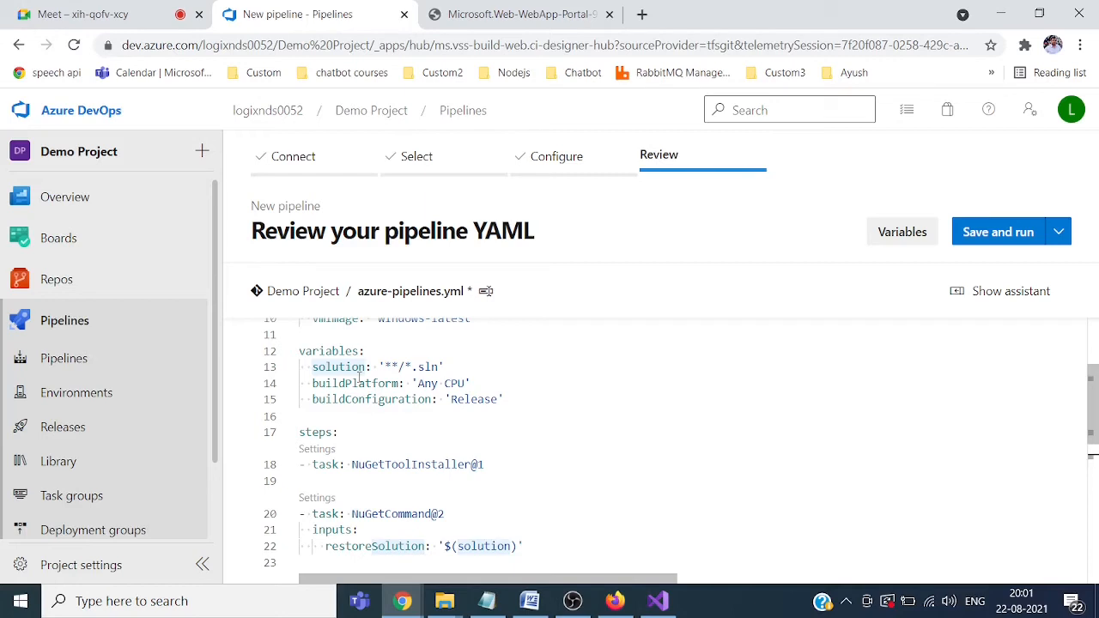
pyautogui.moveTo(1097, 425); pyautogui.dragTo(1095, 485)
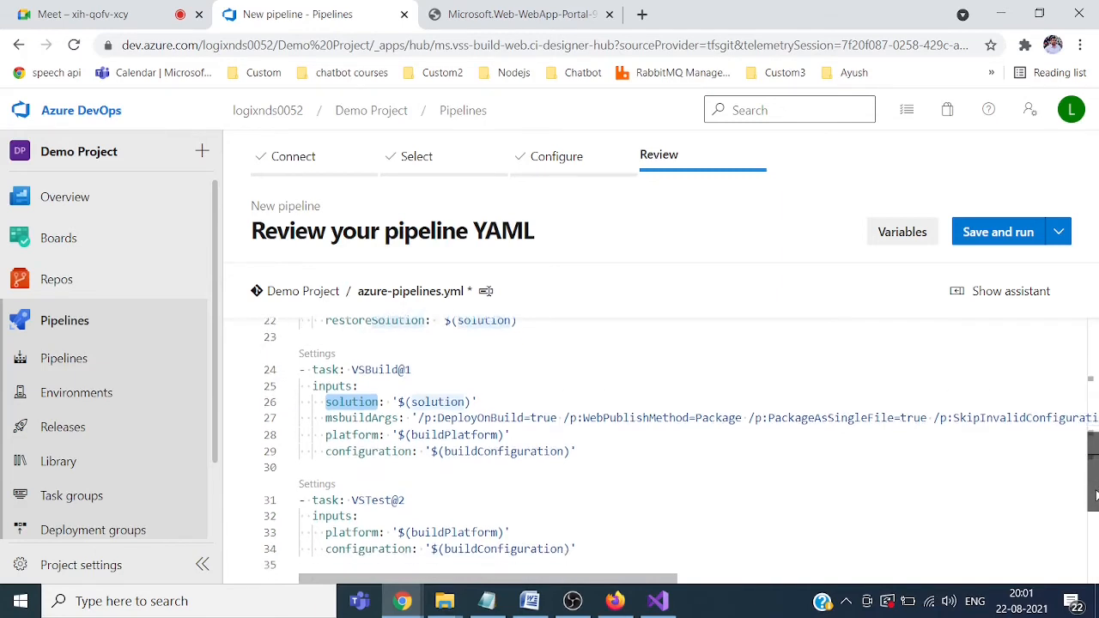
pyautogui.scroll(-3, 580, 497)
# Step: Add an empty line 36 after the VSTest@2 task
pyautogui.click(563, 477)
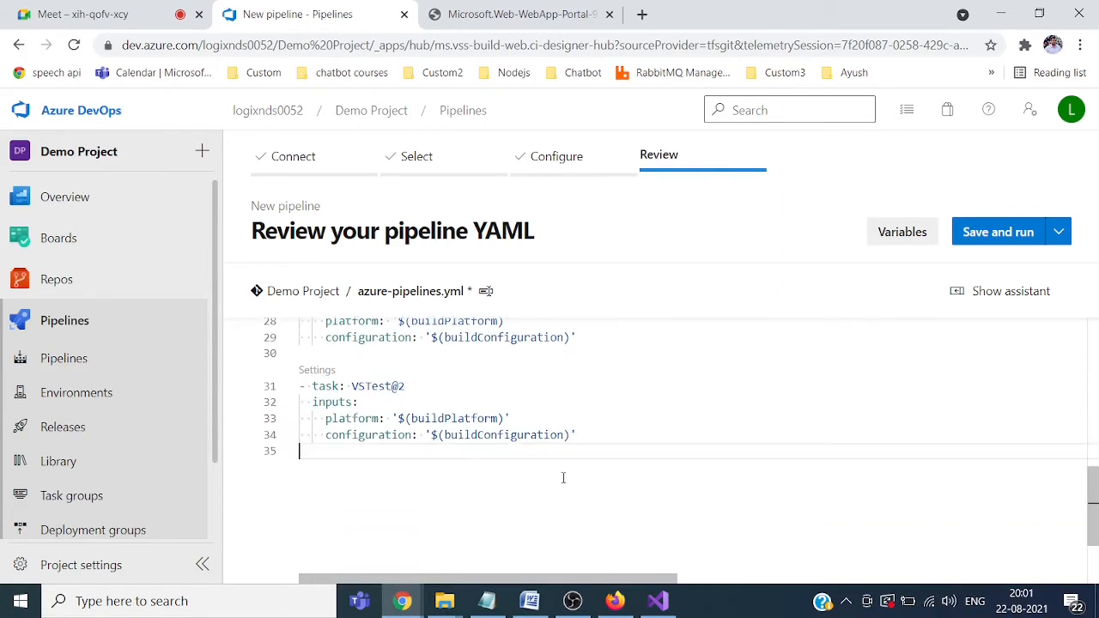
pyautogui.press('Return')
pyautogui.hotkey('ctrl', 'space')
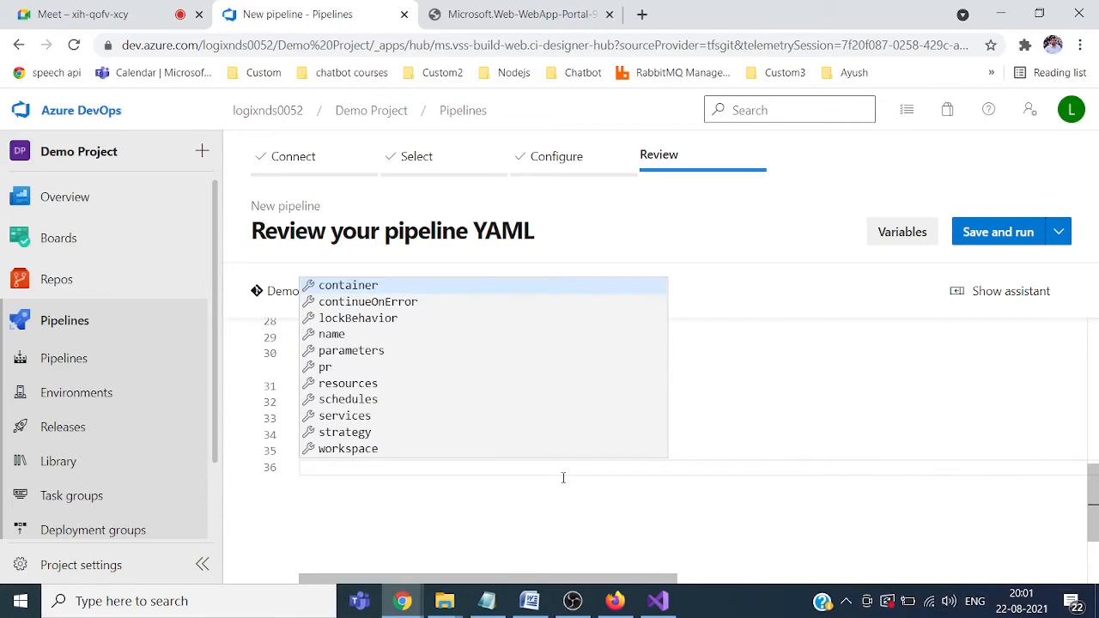
# Step: Copy the '- task: PublishBuildArtifacts@1' line from details.txt in Notepad, then minimize Notepad
pyautogui.click(486, 600)
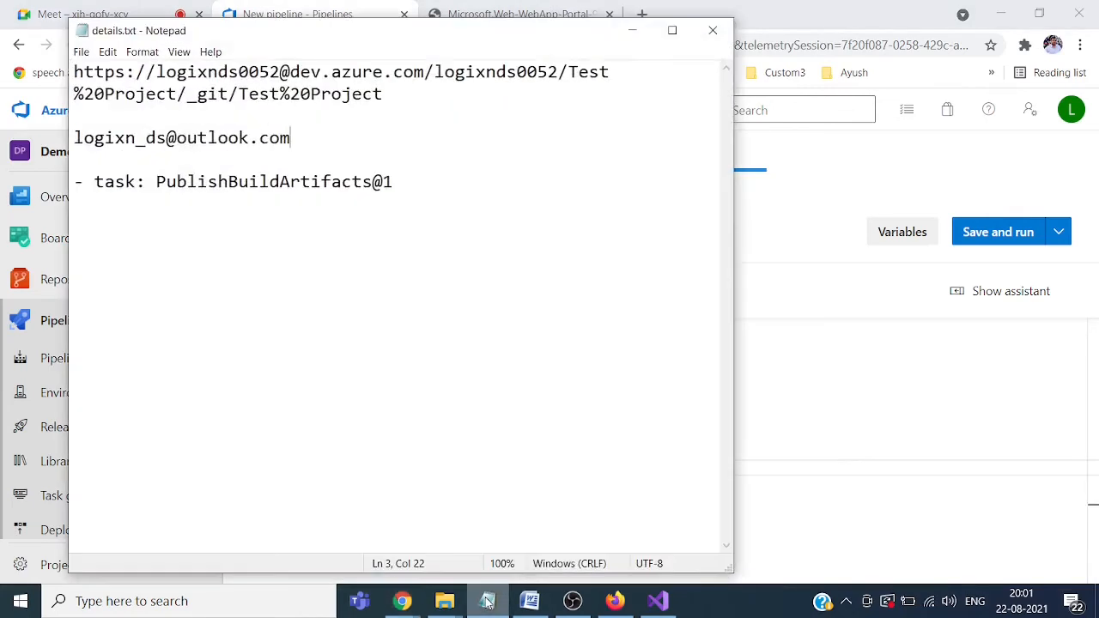
pyautogui.click(388, 195)
pyautogui.hotkey('shift', 'Left')
pyautogui.hotkey('shift', 'Left')
pyautogui.hotkey('shift', 'Left')
pyautogui.hotkey('shift', 'Left')
pyautogui.hotkey('shift', 'Left')
pyautogui.hotkey('shift', 'Left')
pyautogui.hotkey('shift', 'Left')
pyautogui.hotkey('shift', 'Left')
pyautogui.hotkey('shift', 'Left')
pyautogui.hotkey('shift', 'Left')
pyautogui.hotkey('shift', 'Left')
pyautogui.hotkey('shift', 'Left')
pyautogui.hotkey('shift', 'Left')
pyautogui.hotkey('shift', 'Left')
pyautogui.hotkey('shift', 'Left')
pyautogui.hotkey('shift', 'Left')
pyautogui.hotkey('shift', 'Left')
pyautogui.hotkey('shift', 'Left')
pyautogui.hotkey('shift', 'Left')
pyautogui.hotkey('shift', 'Left')
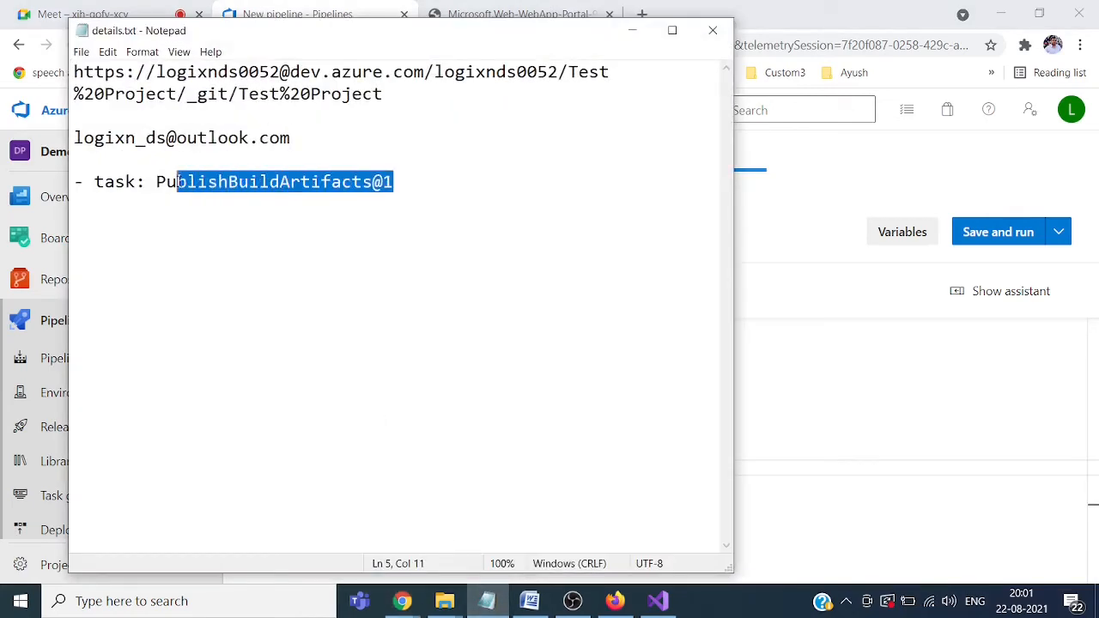
pyautogui.hotkey('shift', 'Left')
pyautogui.hotkey('shift', 'Left')
pyautogui.hotkey('shift', 'Left')
pyautogui.hotkey('shift', 'Left')
pyautogui.hotkey('ctrl', 'c')
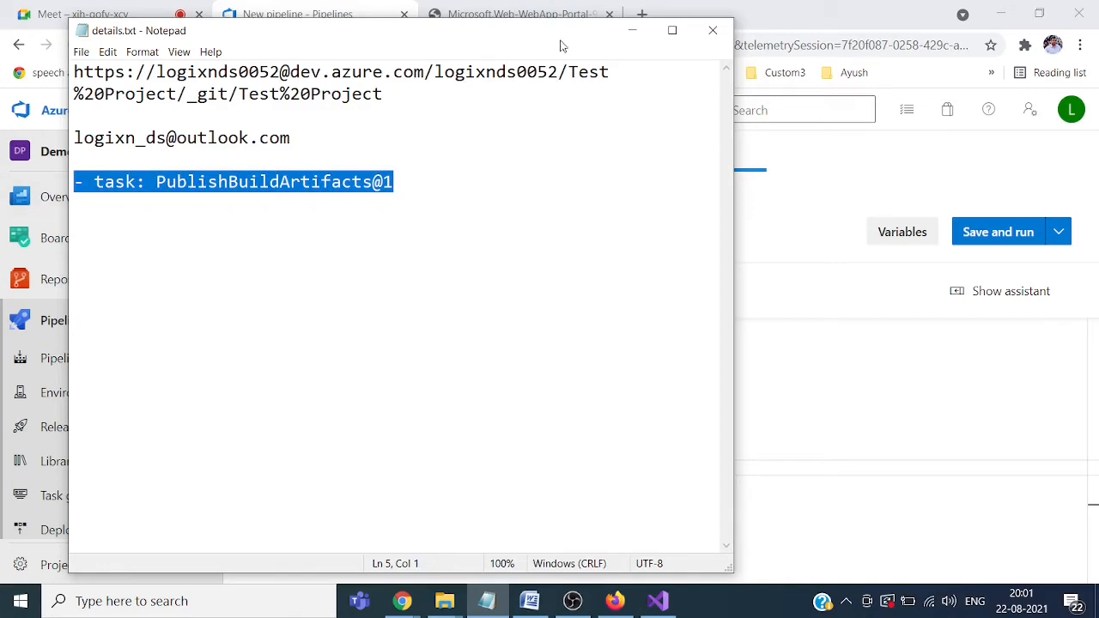
pyautogui.click(631, 31)
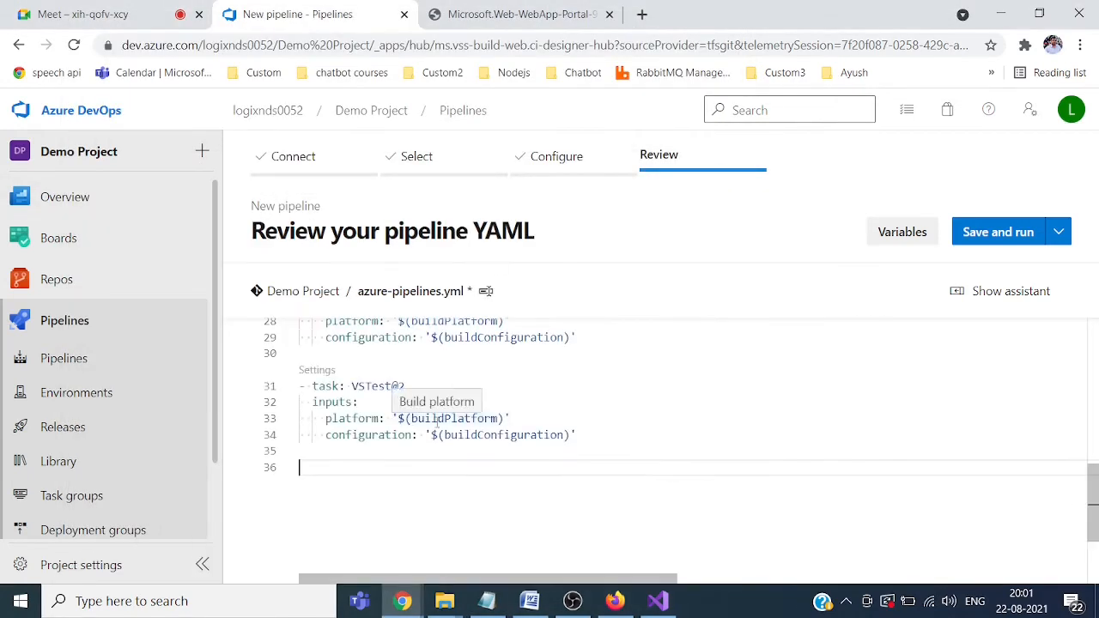
# Step: Paste the PublishBuildArtifacts@1 task at line 36, then save and run the pipeline on master
pyautogui.hotkey('ctrl', 'v')
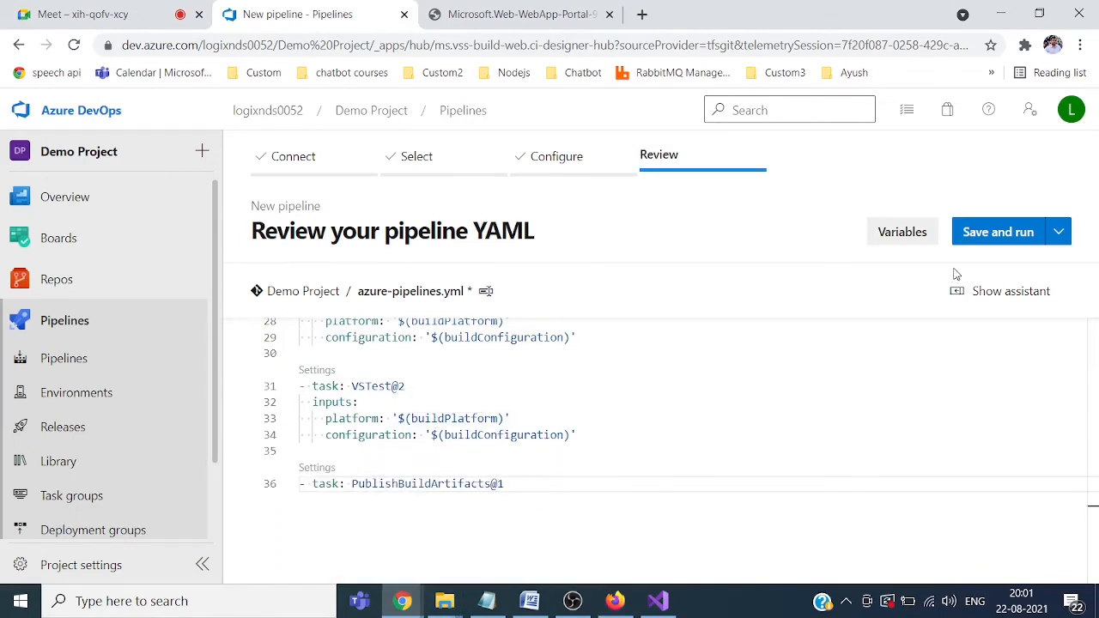
pyautogui.click(1000, 235)
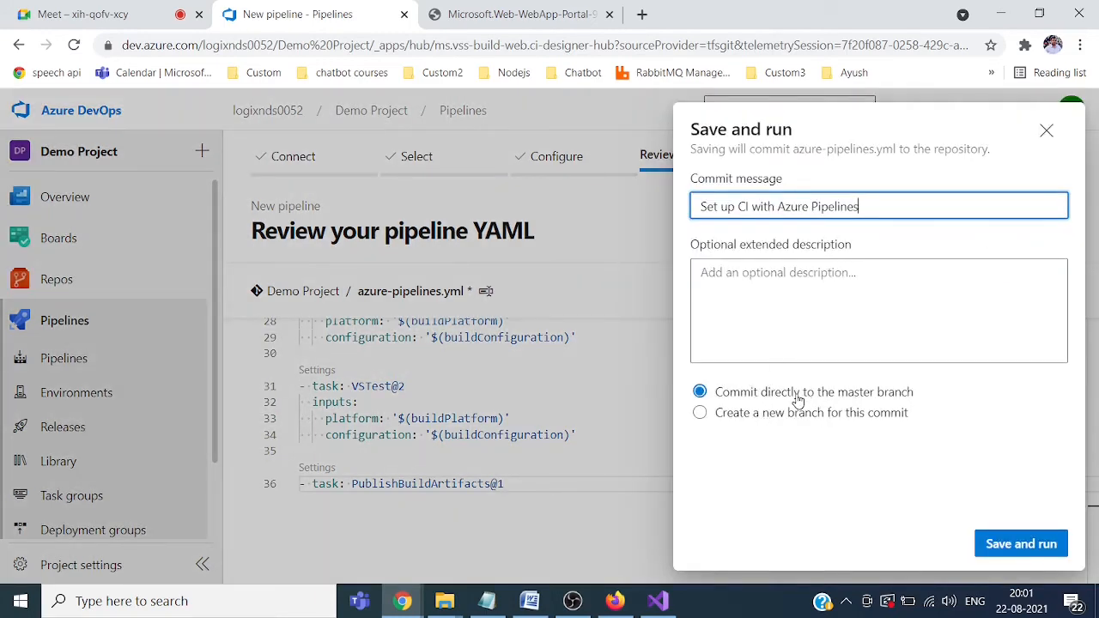
pyautogui.click(1022, 541)
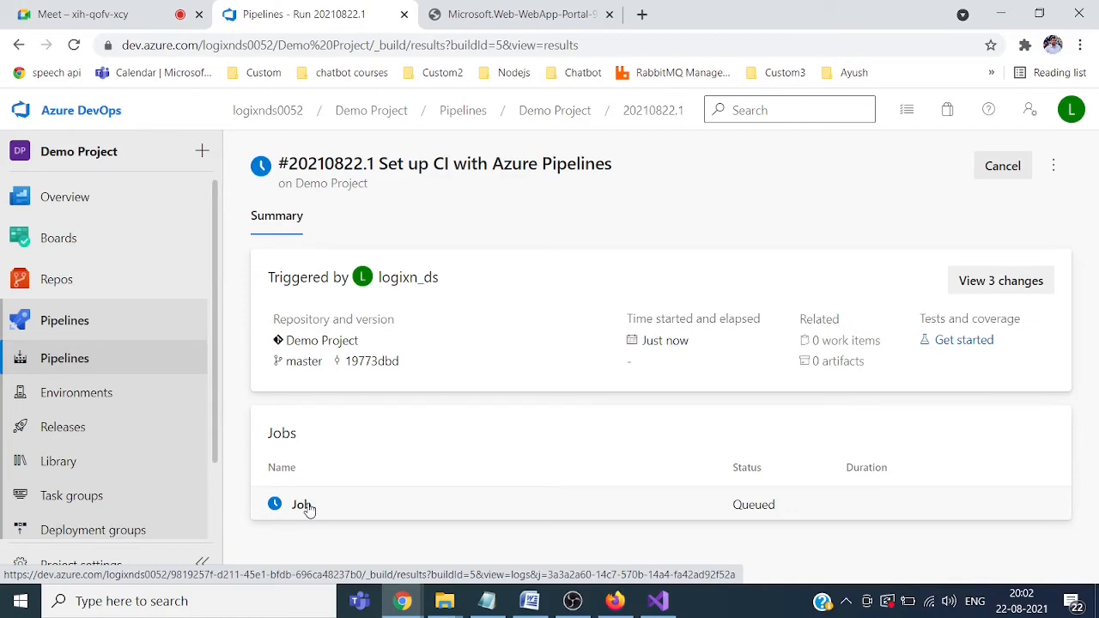
# Step: Open the demoproject99 App Service resource and copy its site URL
pyautogui.click(504, 19)
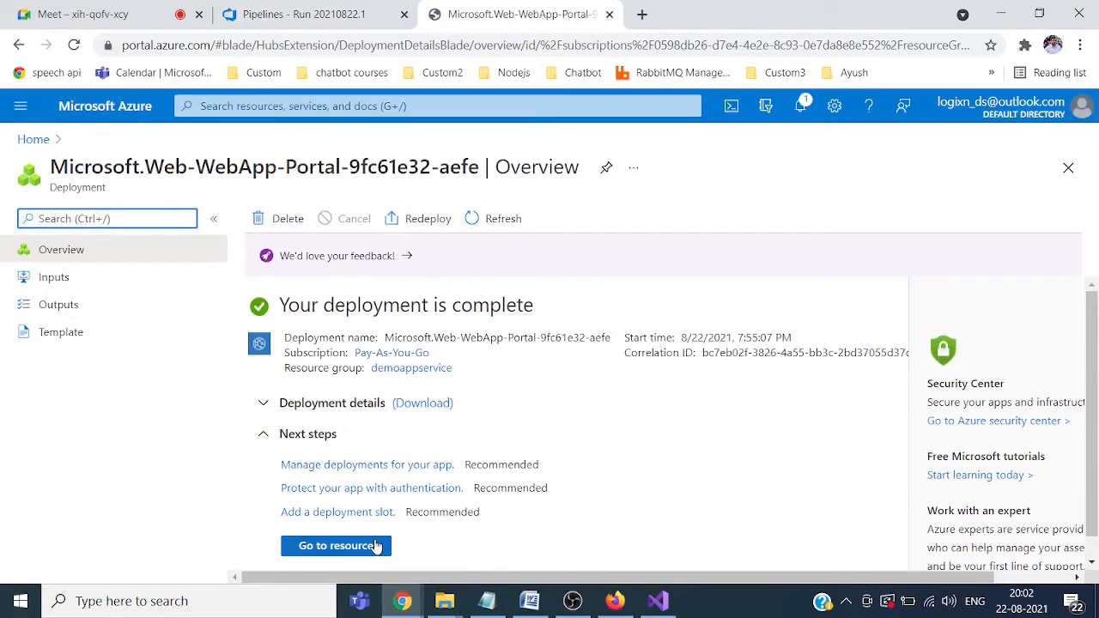
pyautogui.click(357, 547)
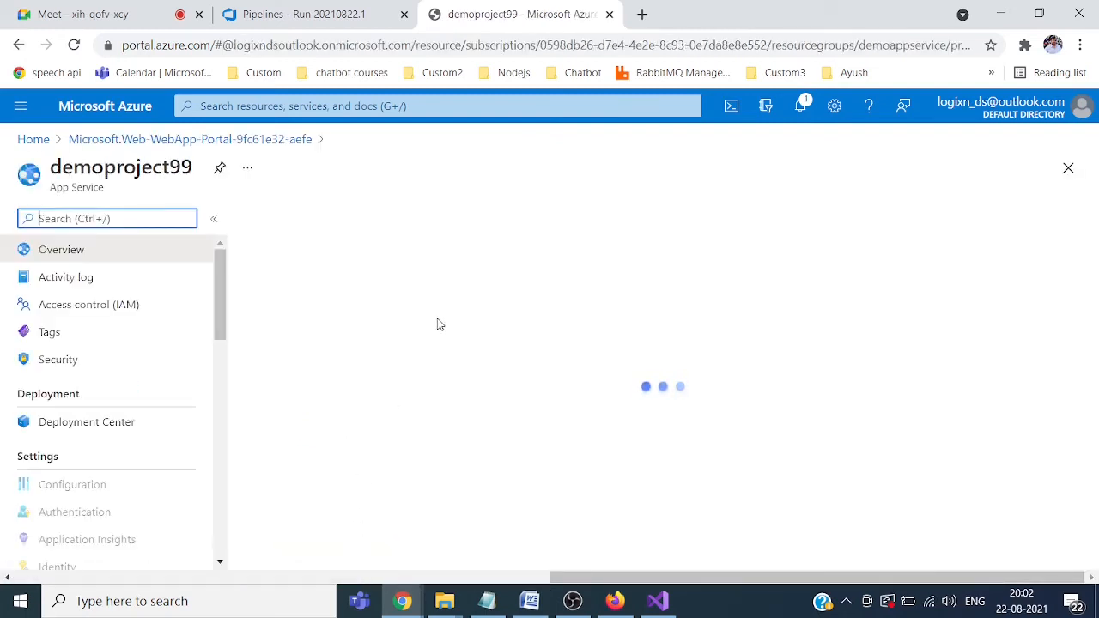
pyautogui.click(317, 14)
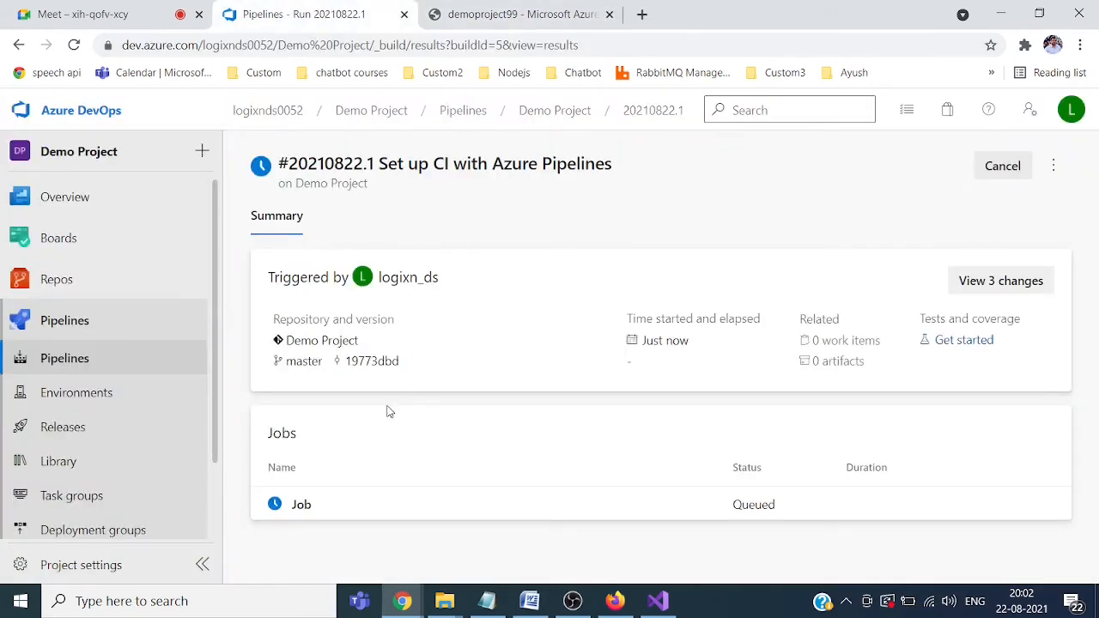
pyautogui.click(515, 15)
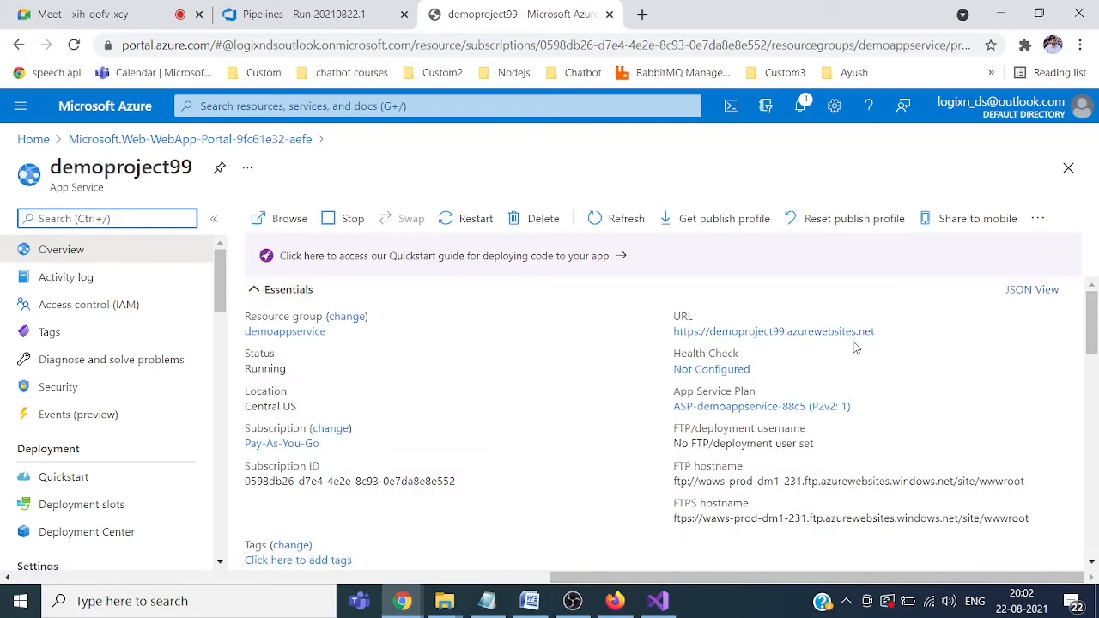
pyautogui.click(884, 332)
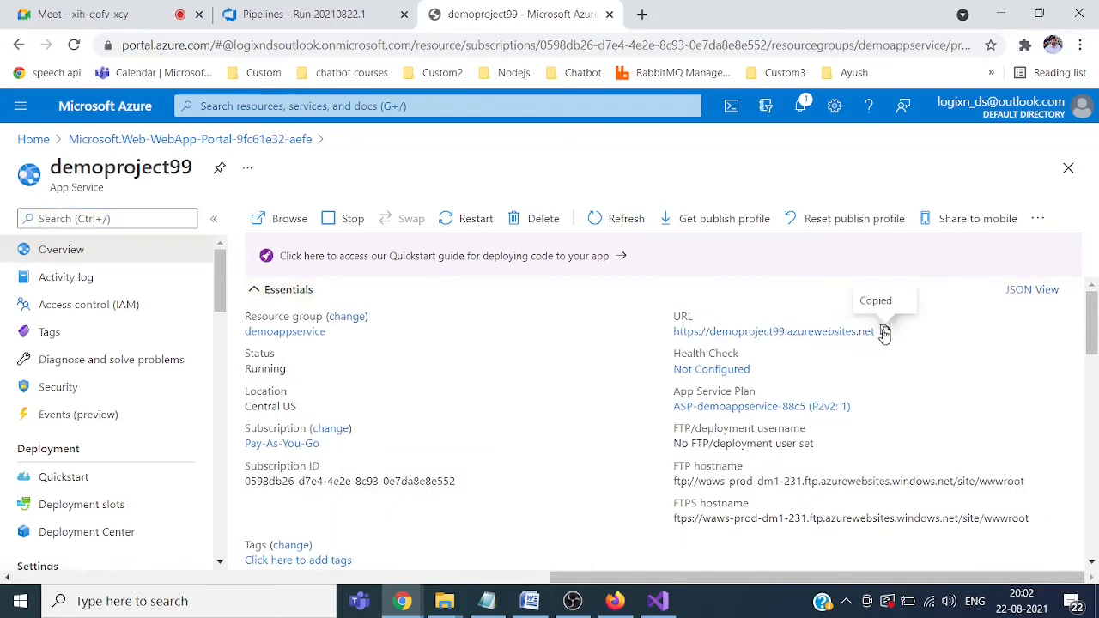
# Step: Load demoproject99.azurewebsites.net in a new tab, then return to the run #20210822.1 tab
pyautogui.click(642, 14)
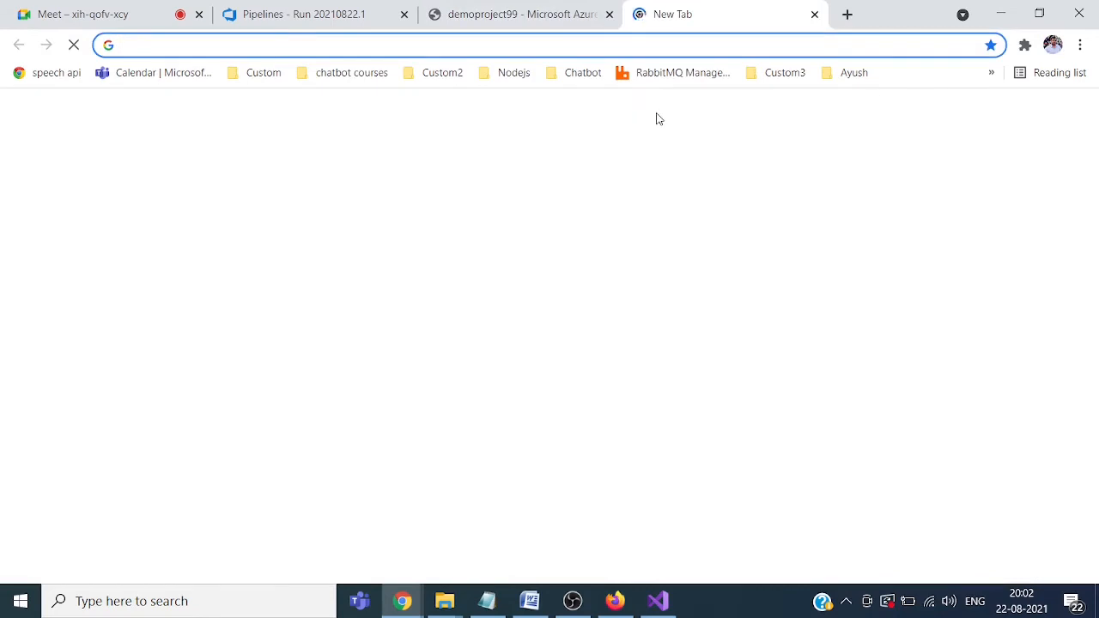
pyautogui.hotkey('ctrl', 'v')
pyautogui.press('Return')
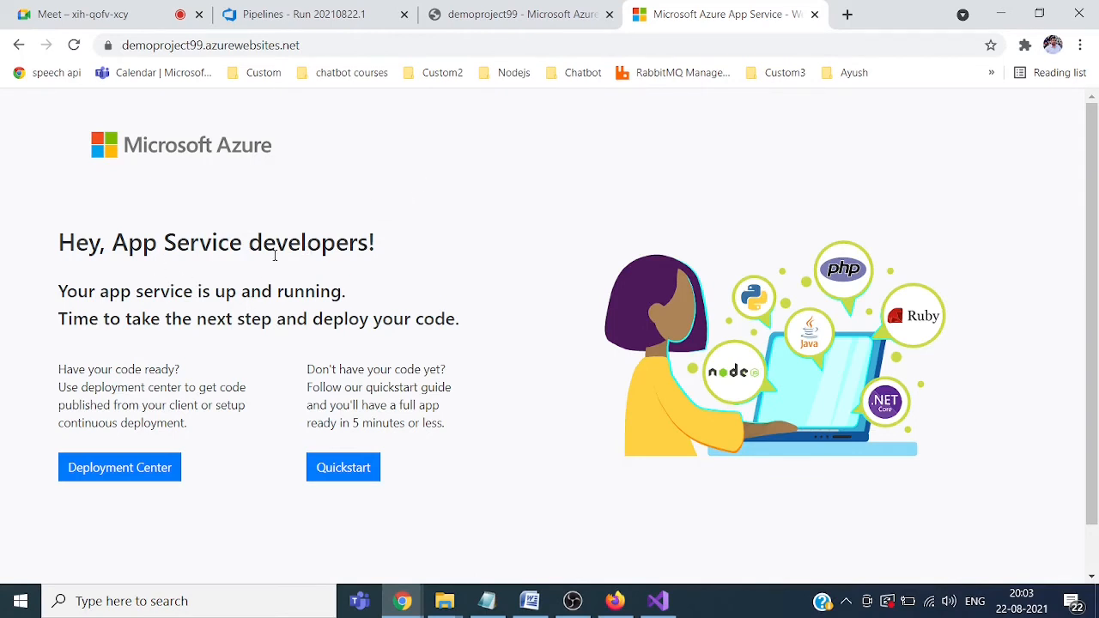
pyautogui.click(516, 20)
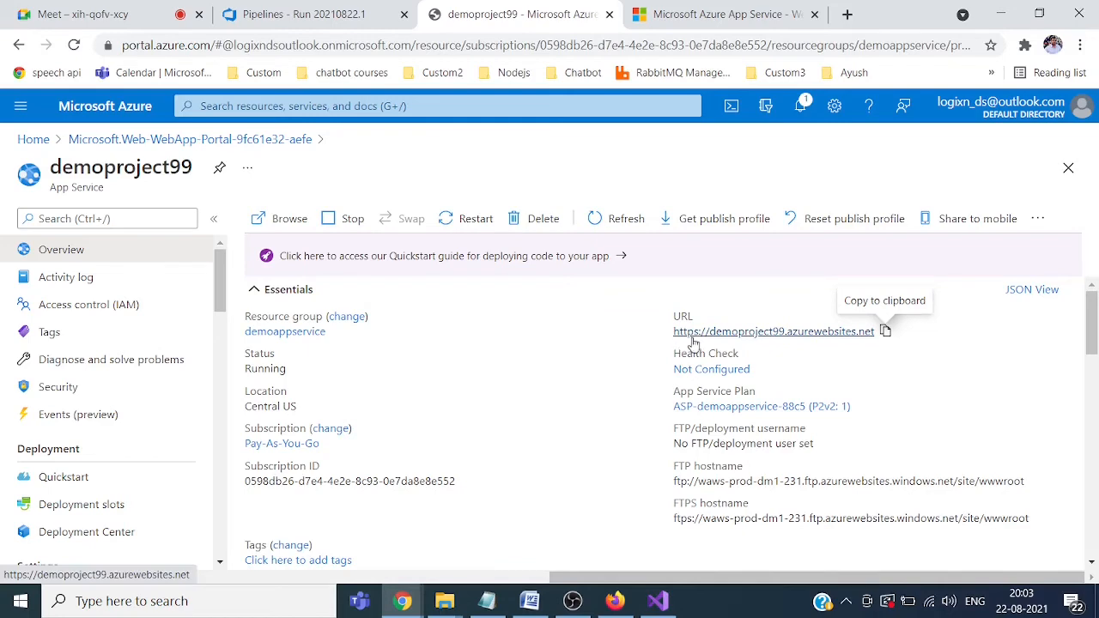
pyautogui.click(833, 337)
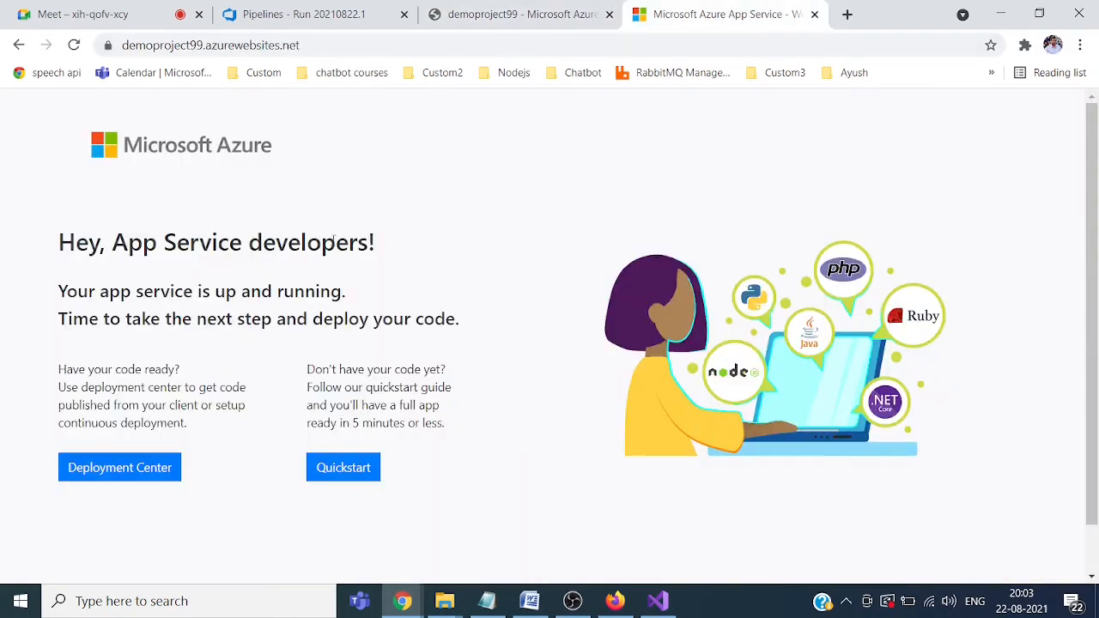
pyautogui.click(335, 13)
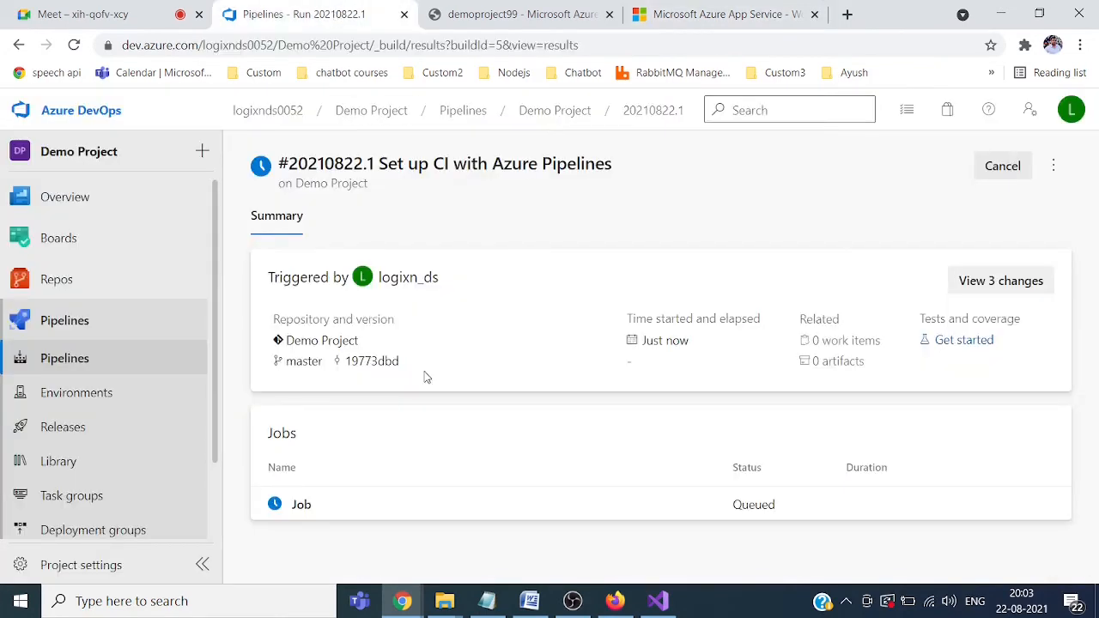
# Step: Open the Demo Project pipeline's failed run and read the 'No hosted parallelism' job log error
pyautogui.click(107, 360)
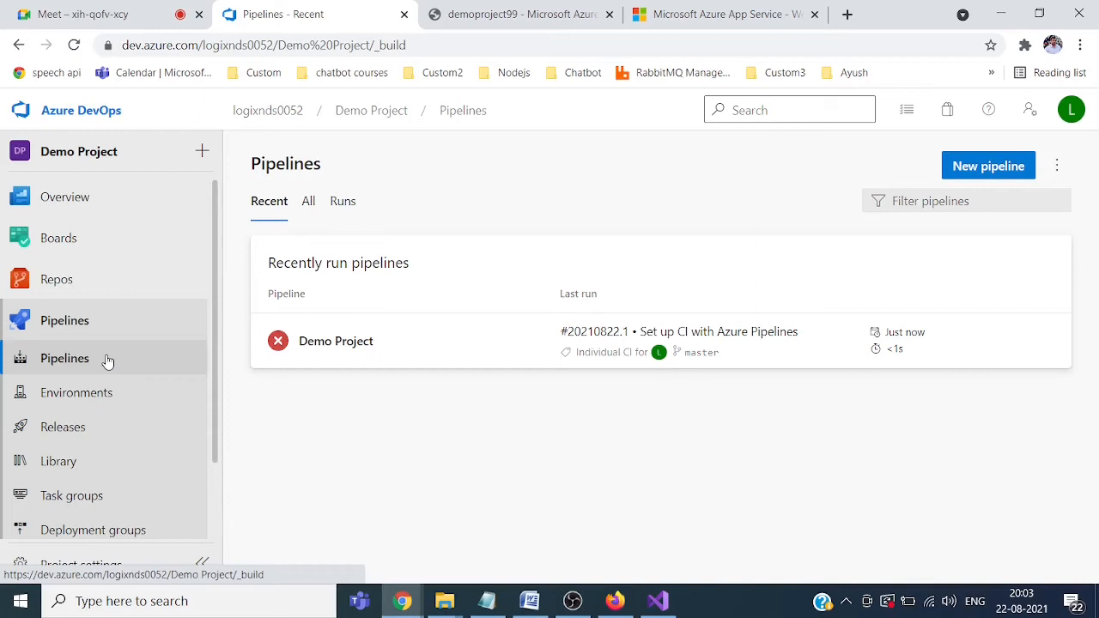
pyautogui.click(339, 342)
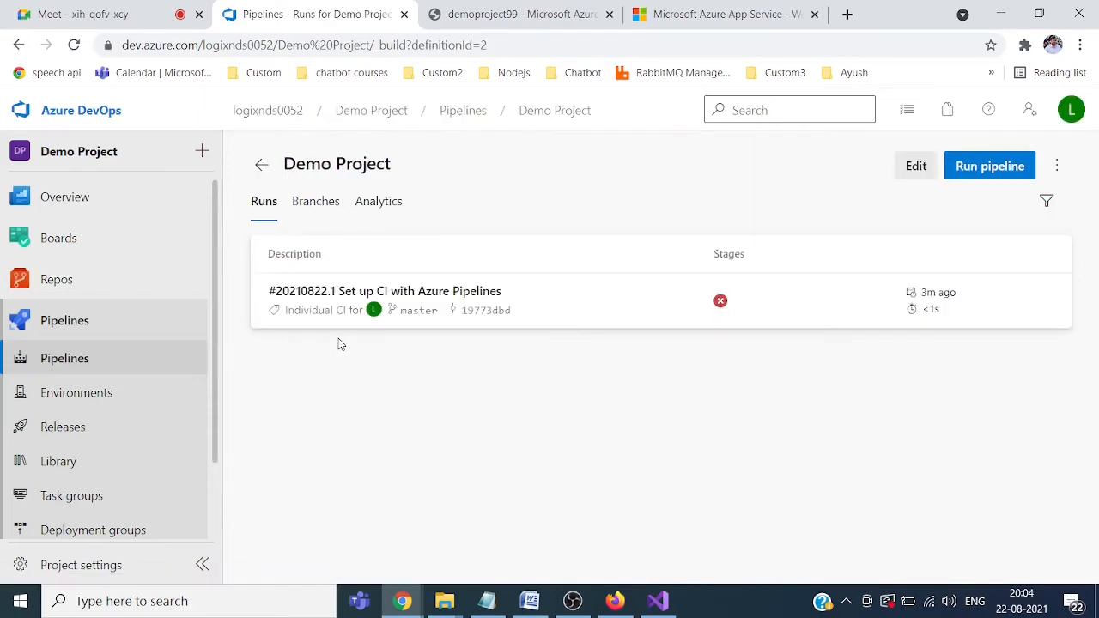
pyautogui.click(720, 303)
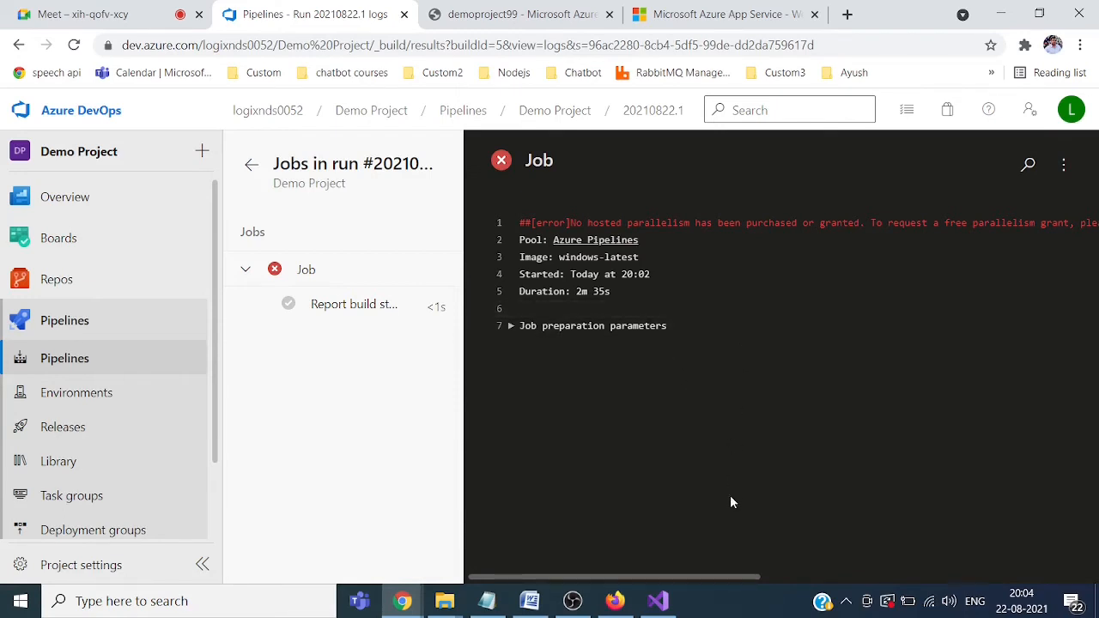
pyautogui.moveTo(692, 577); pyautogui.dragTo(631, 574)
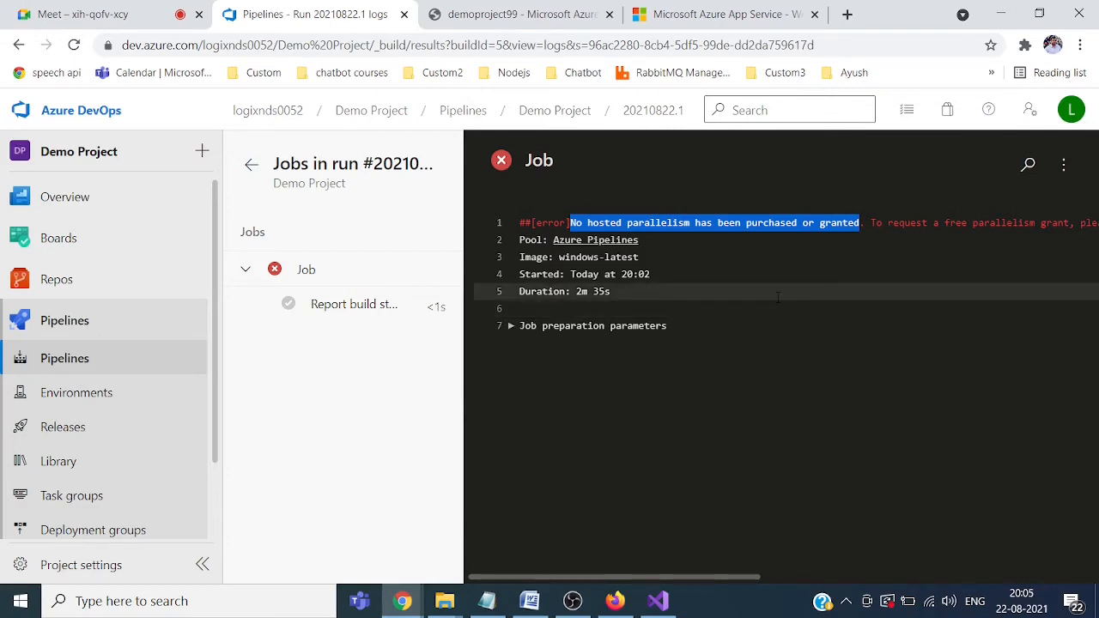
pyautogui.click(502, 161)
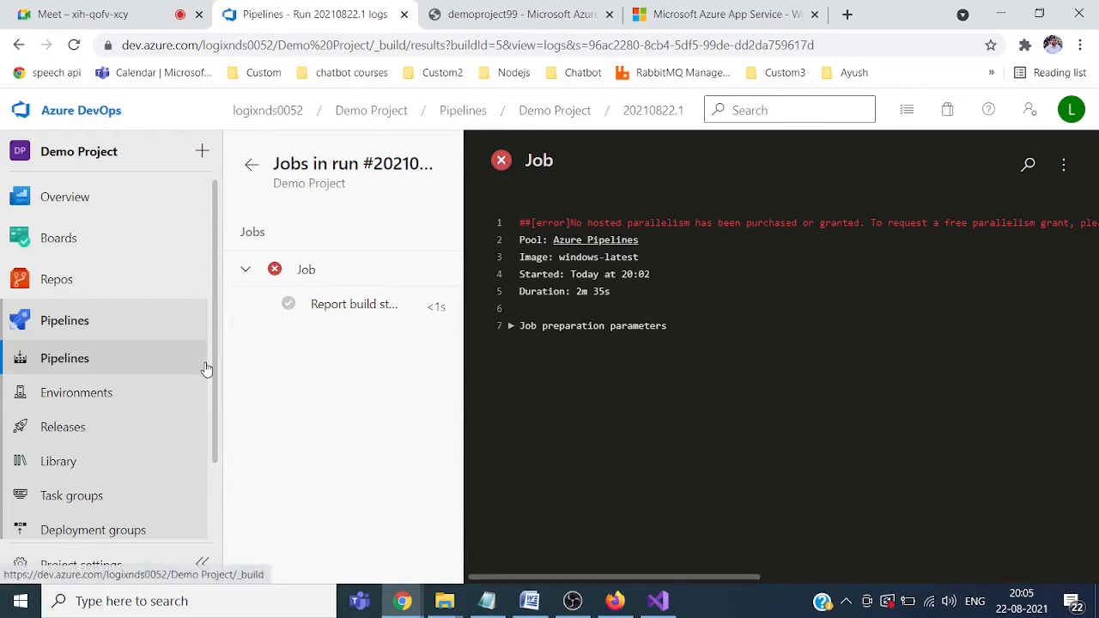
pyautogui.moveTo(217, 344); pyautogui.dragTo(218, 351)
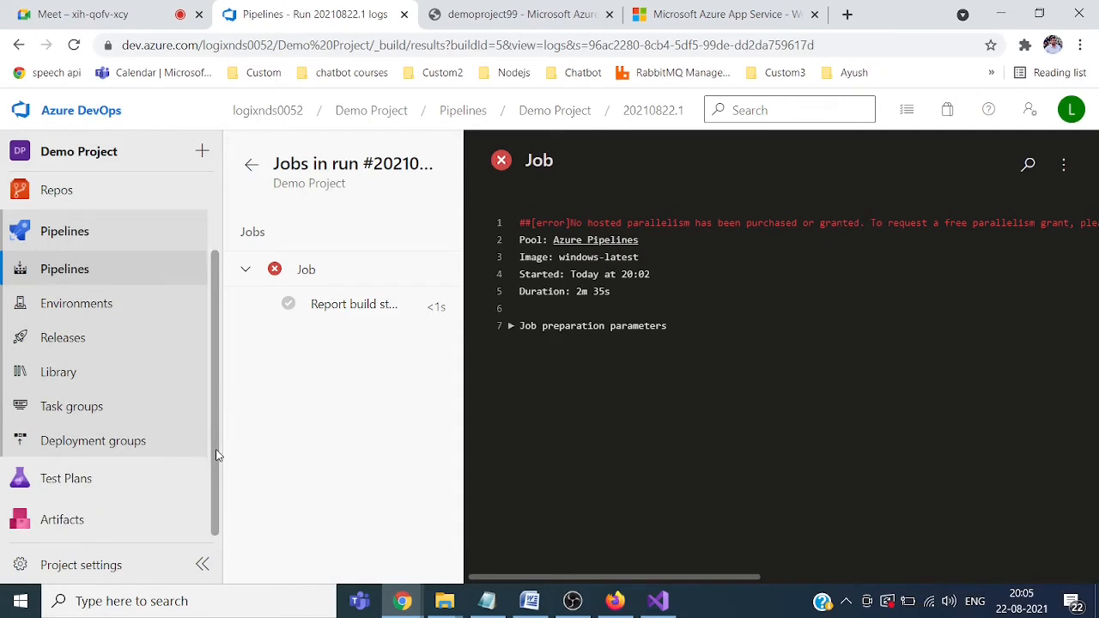
# Step: Open the logixnds0052 organization's settings and go to its Billing page under General
pyautogui.click(286, 112)
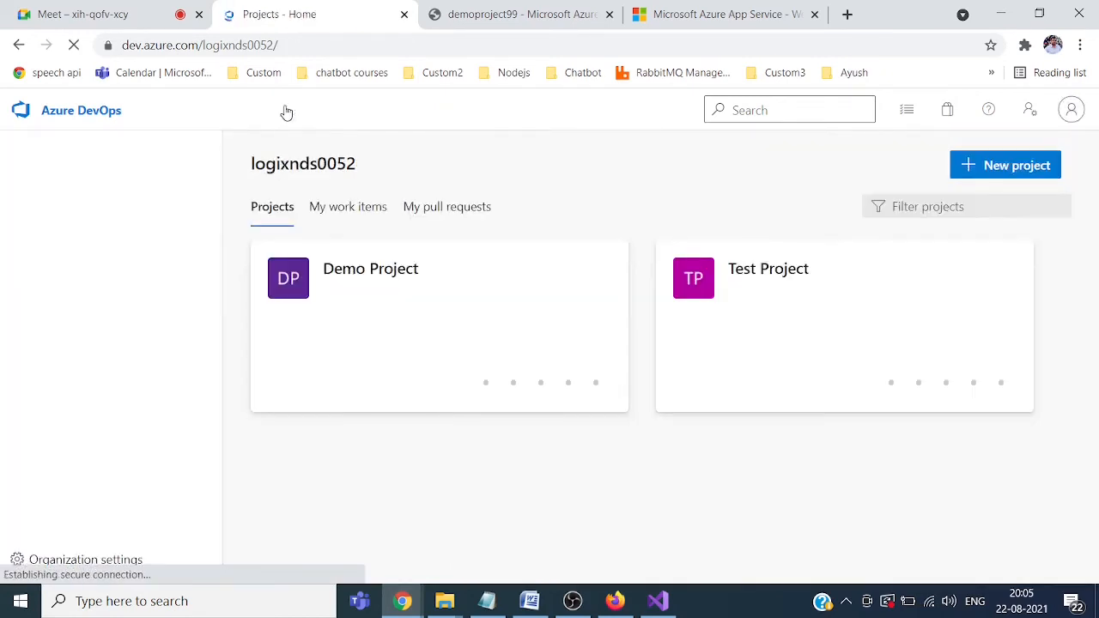
pyautogui.click(92, 567)
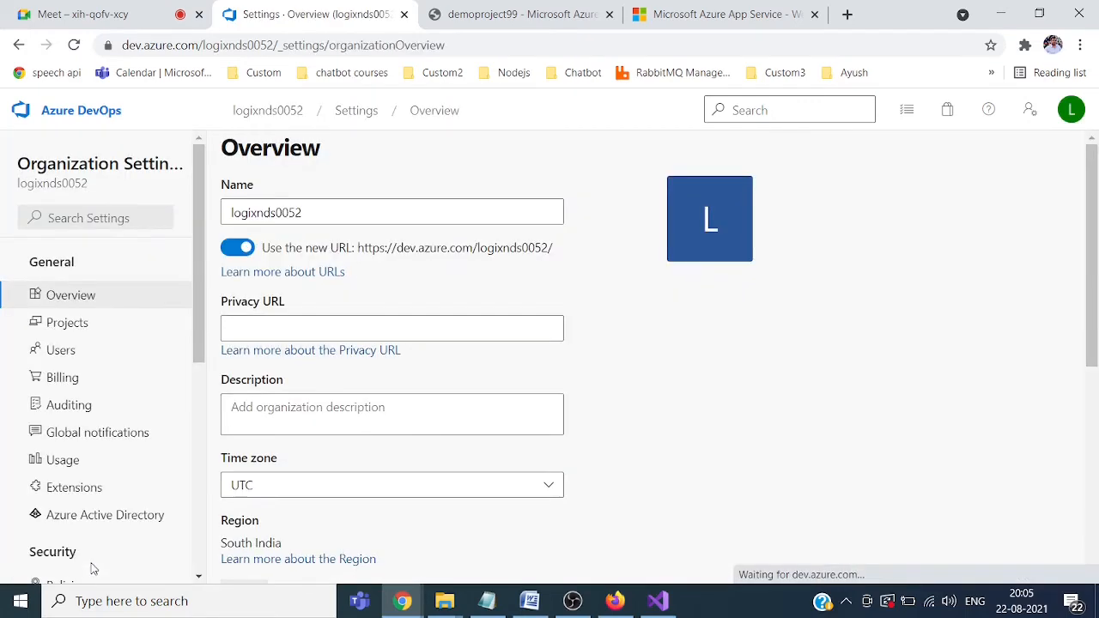
pyautogui.click(280, 114)
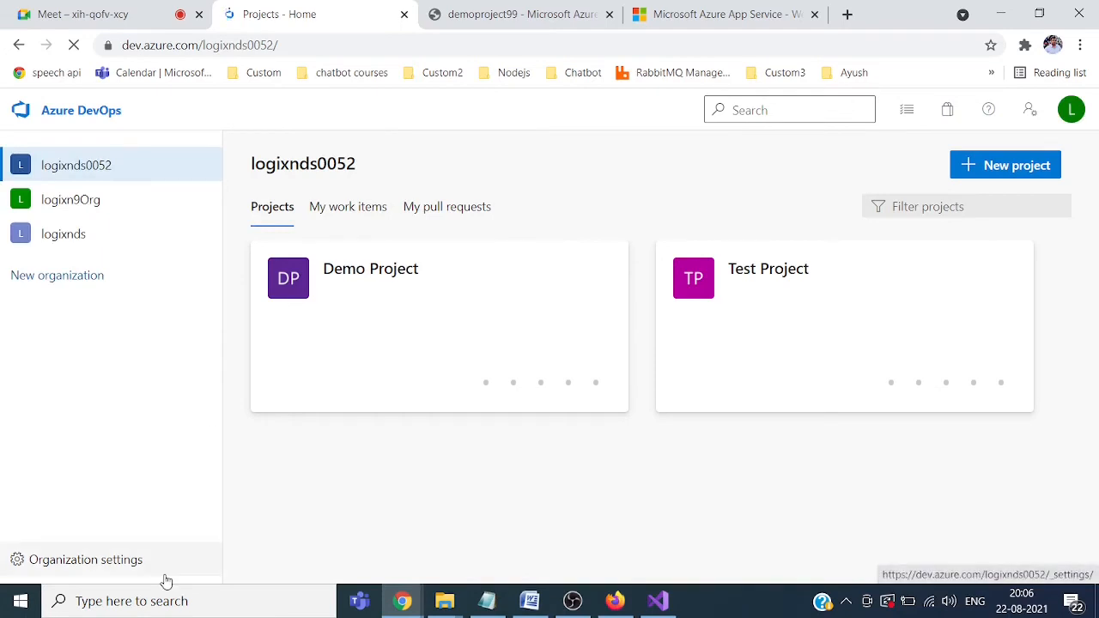
pyautogui.click(94, 564)
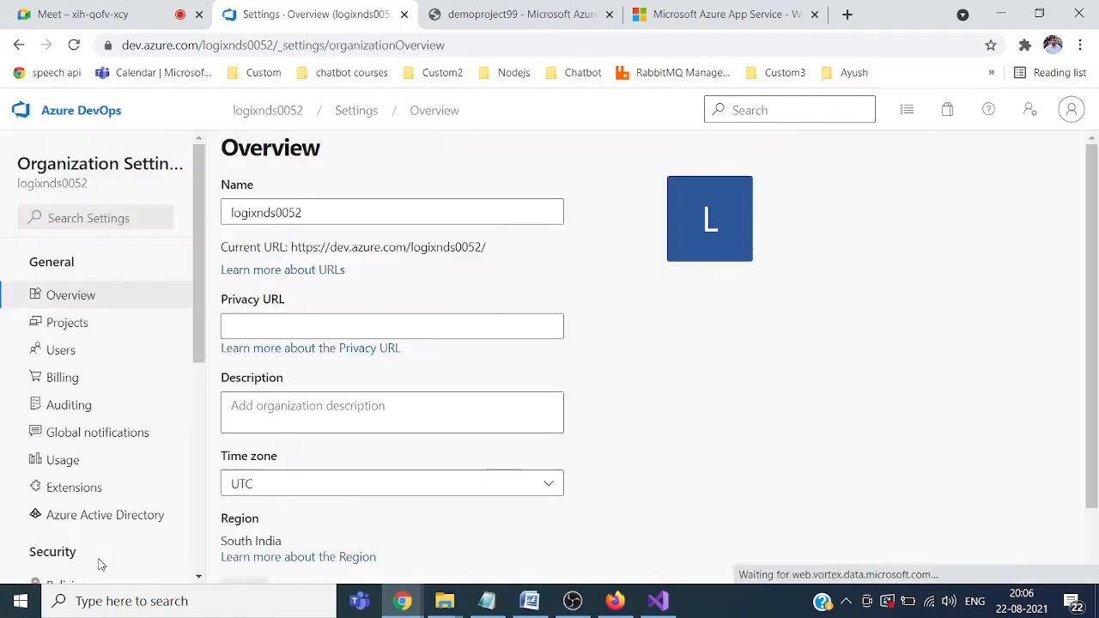
pyautogui.click(68, 380)
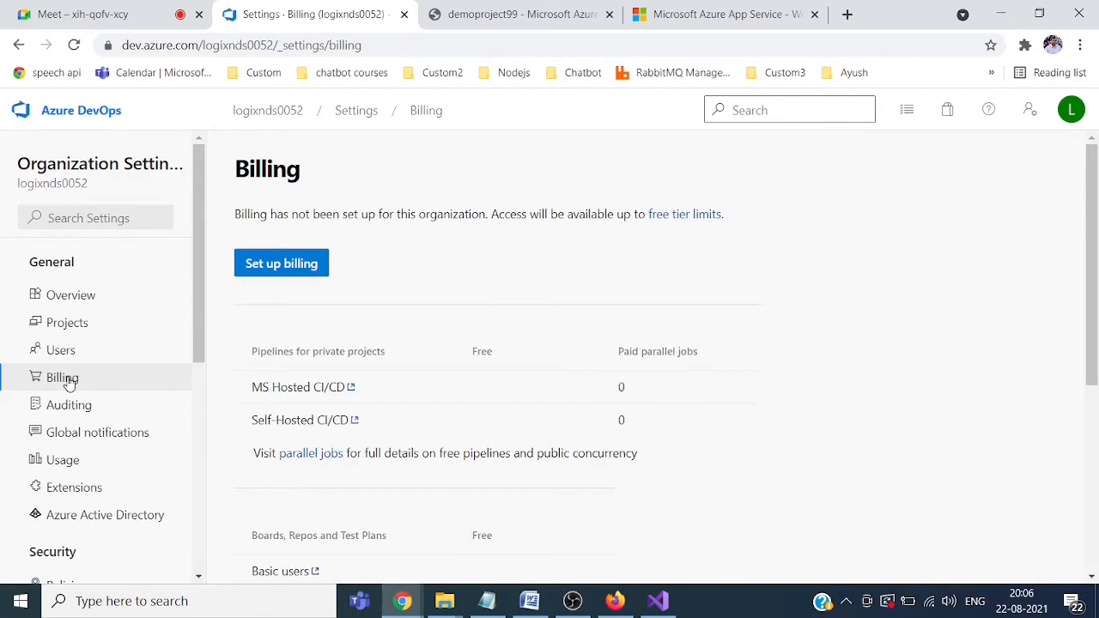
# Step: Set up organization billing linked to the Pay-As-You-Go Azure subscription
pyautogui.click(297, 266)
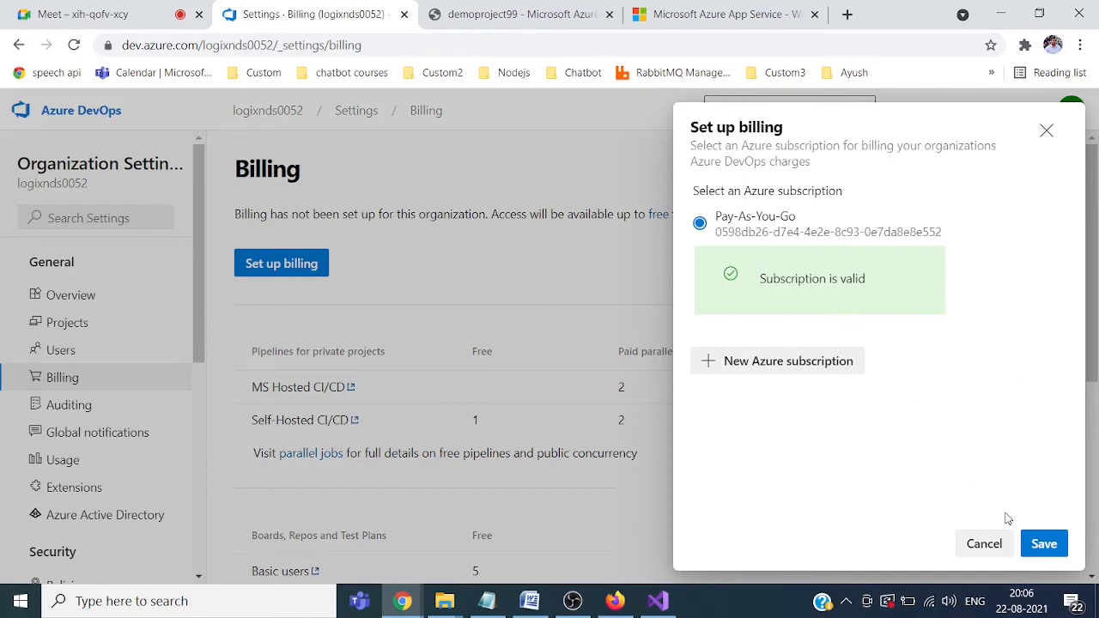
pyautogui.click(1054, 552)
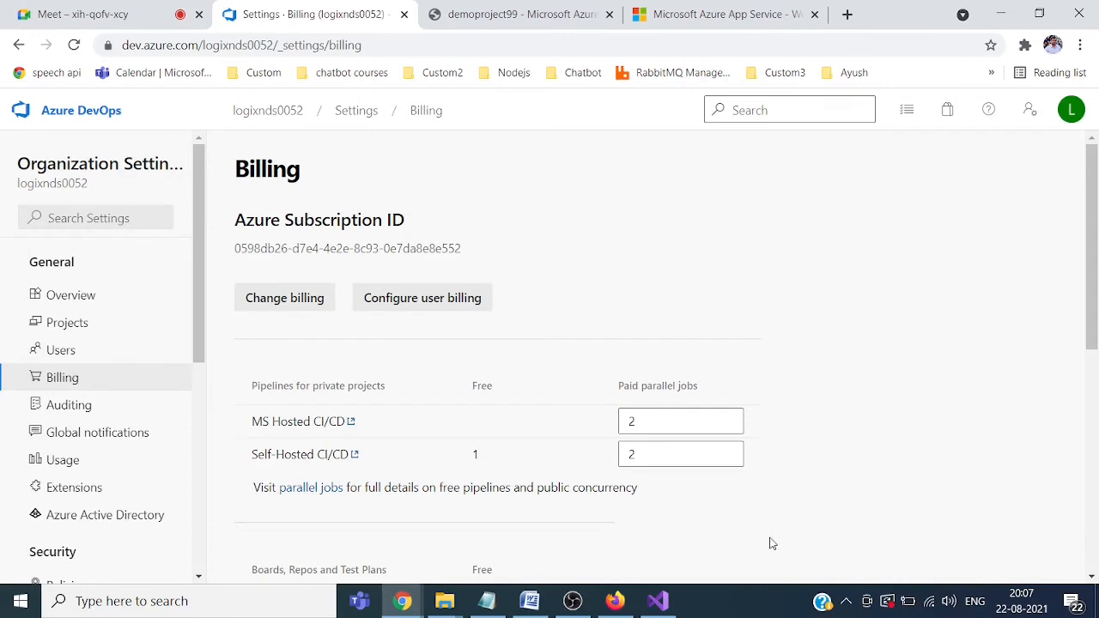
# Step: Set MS Hosted and Self-Hosted paid parallel jobs to 4 each and save
pyautogui.doubleClick(647, 422)
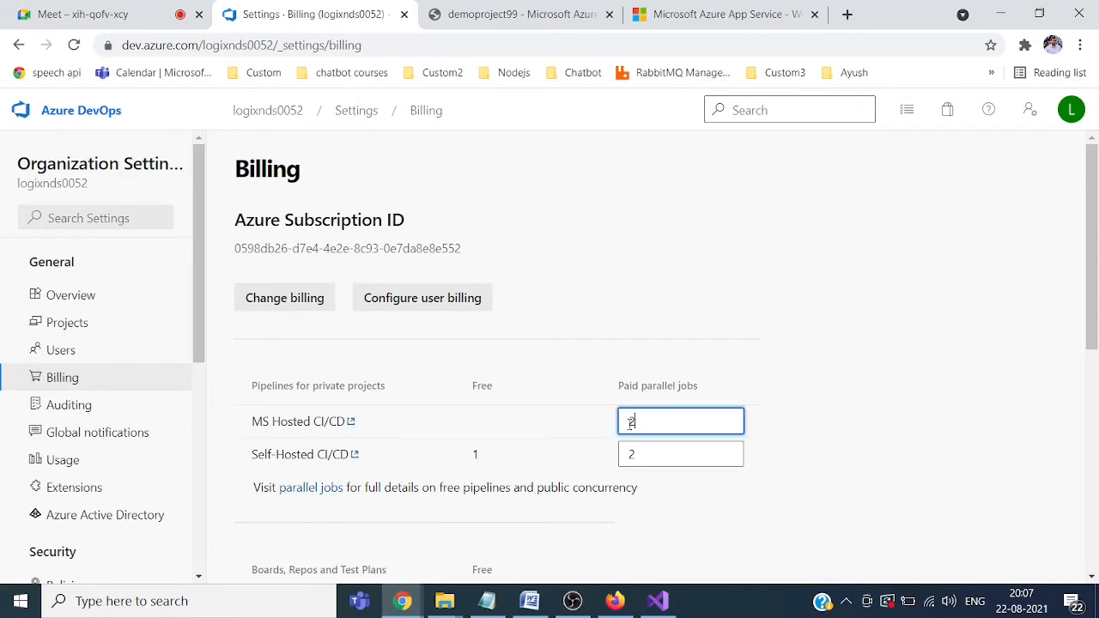
pyautogui.write('4')
pyautogui.doubleClick(653, 453)
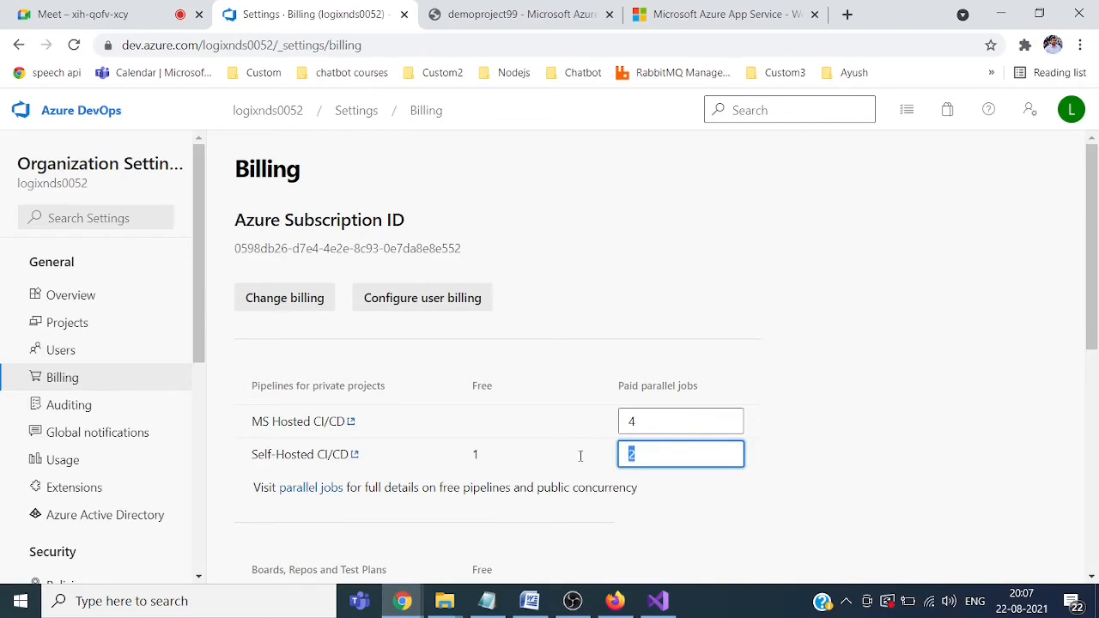
pyautogui.write('4')
pyautogui.moveTo(1096, 297); pyautogui.dragTo(1089, 525)
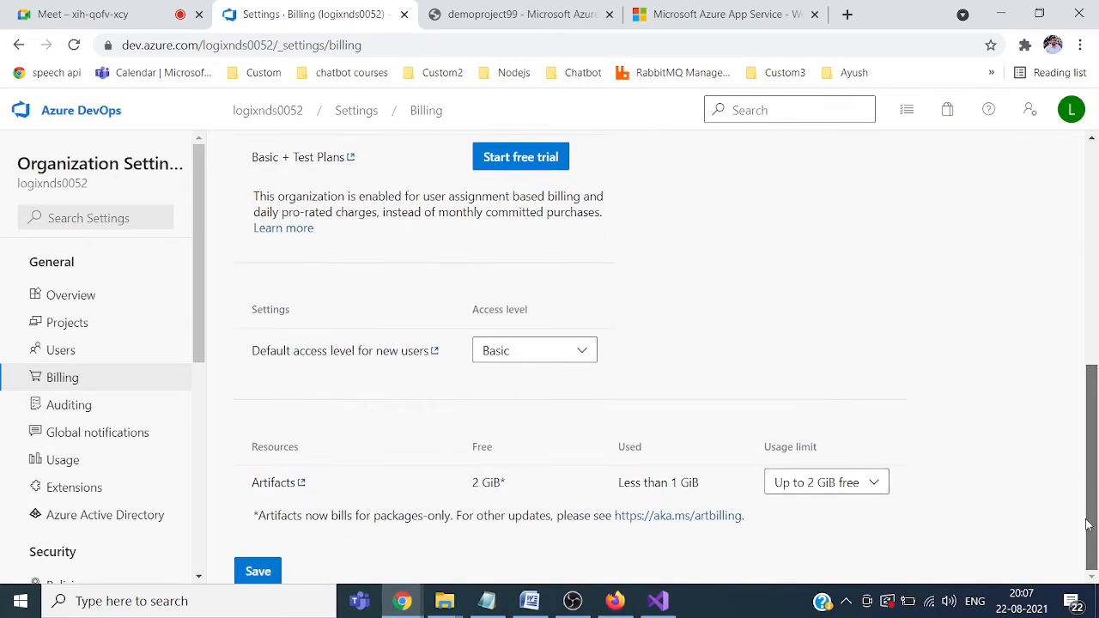
pyautogui.click(260, 572)
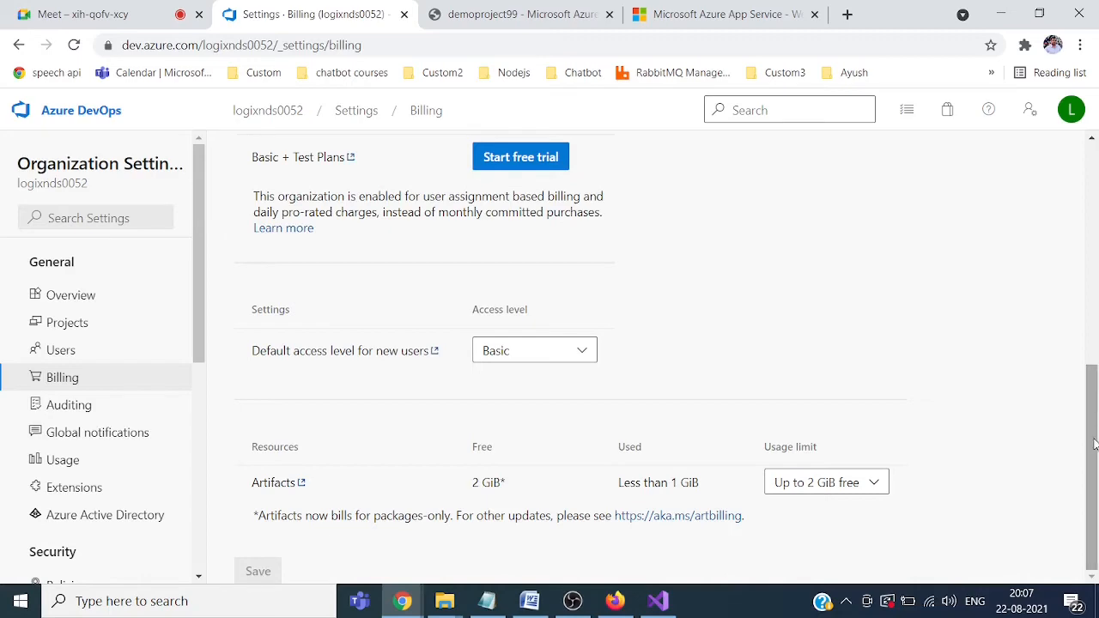
pyautogui.moveTo(1093, 443); pyautogui.dragTo(1098, 282)
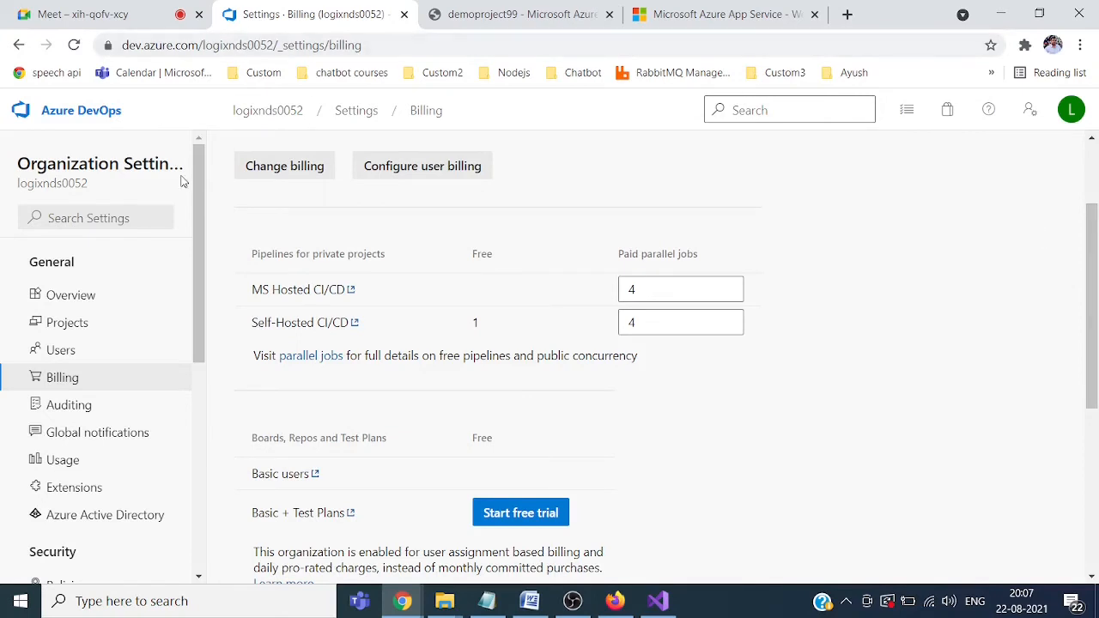
# Step: In Demo Project's pipelines, open failed run #20210822.1 and start configuring a new run
pyautogui.click(255, 113)
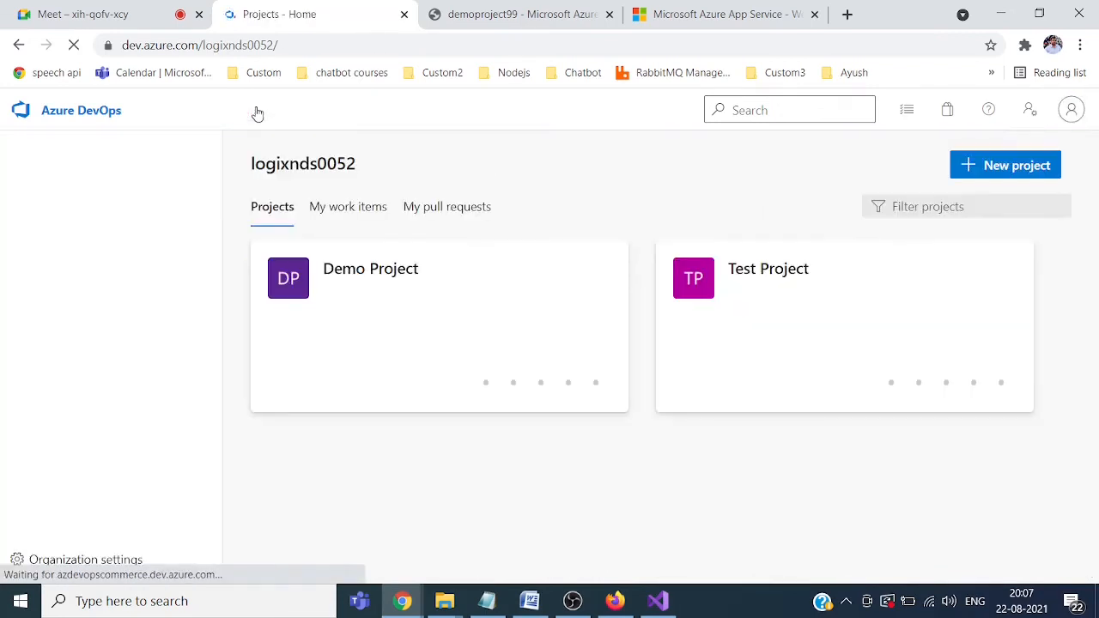
pyautogui.click(365, 273)
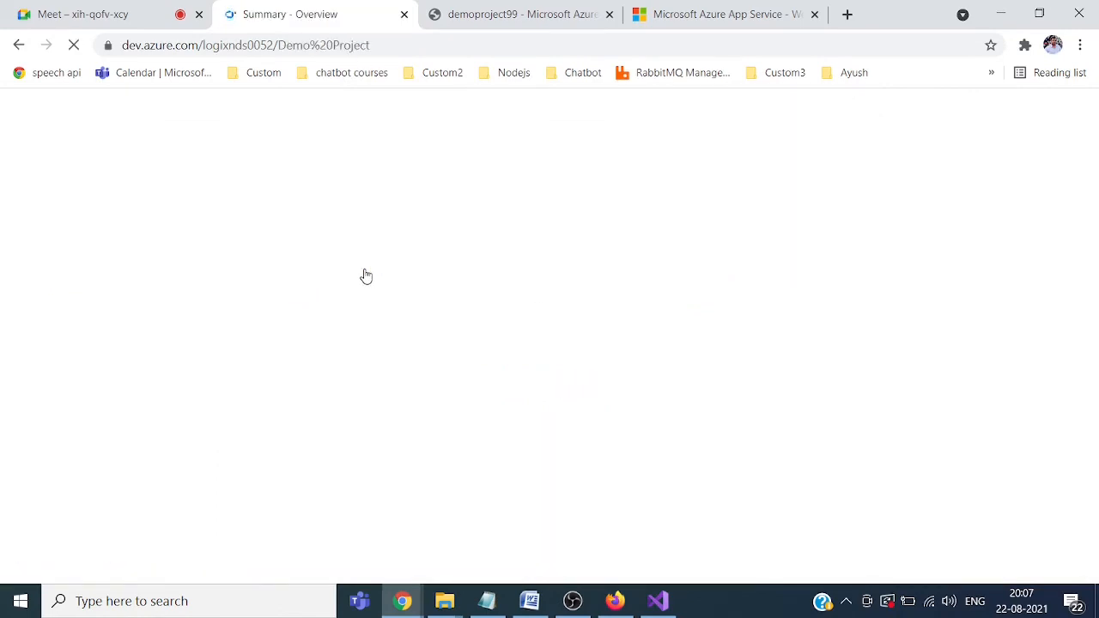
pyautogui.moveTo(73, 432)
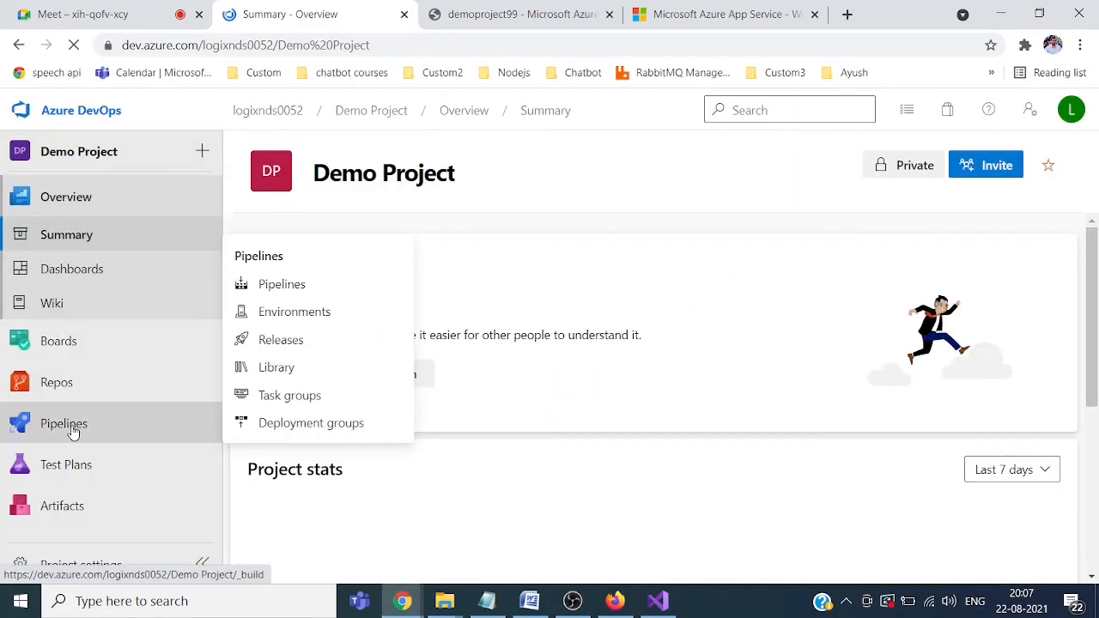
pyautogui.click(73, 431)
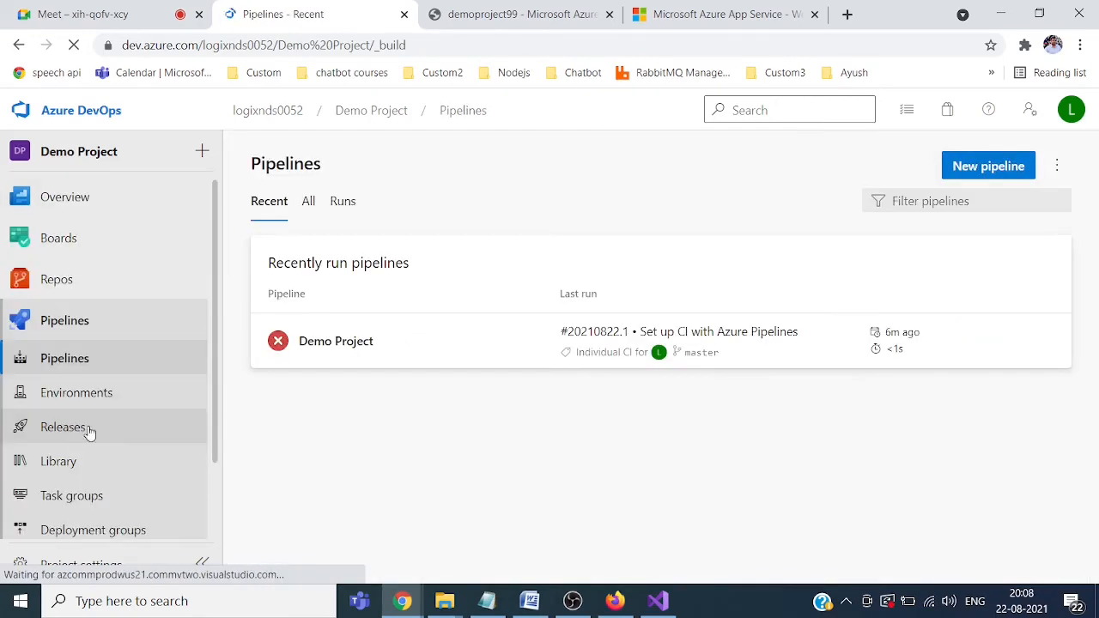
pyautogui.click(704, 332)
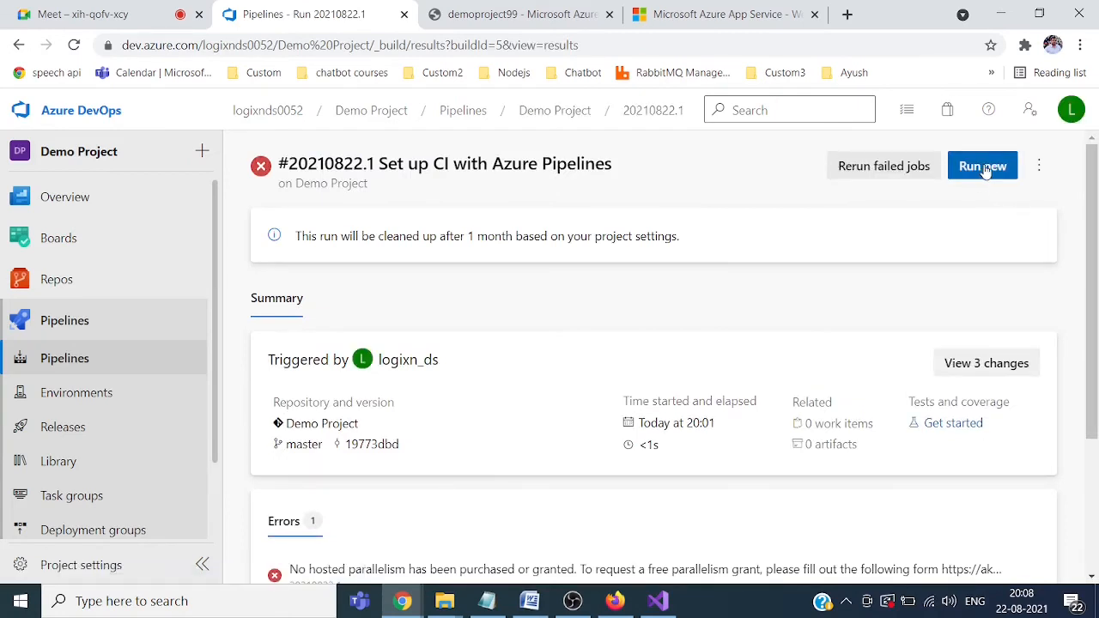
pyautogui.click(986, 171)
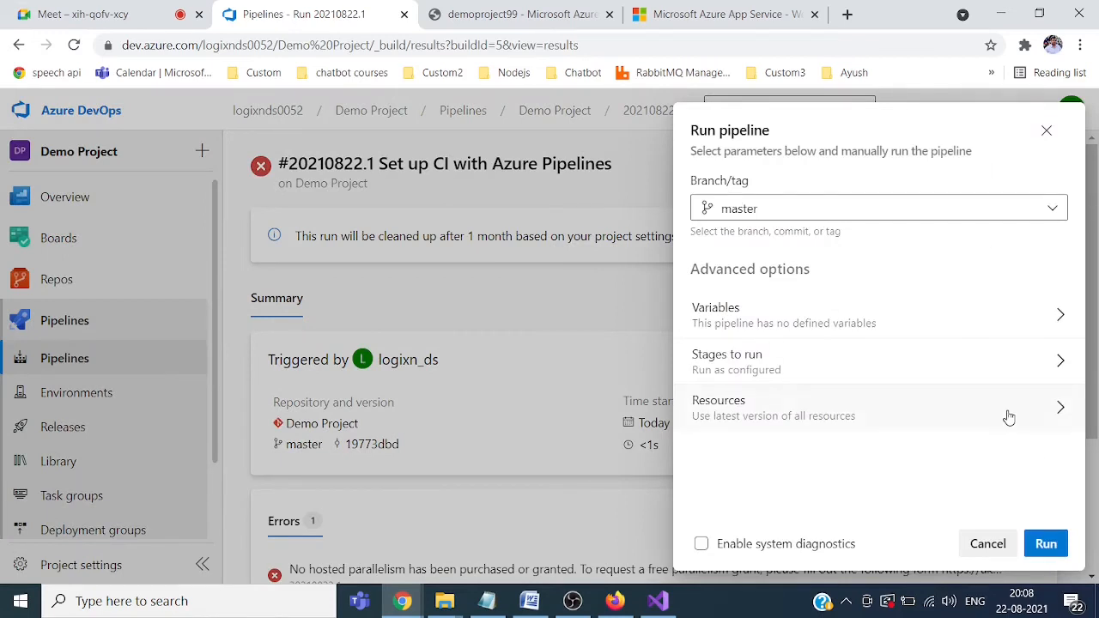
# Step: Run the pipeline on master and confirm run #20210822.2's job succeeds
pyautogui.click(1045, 544)
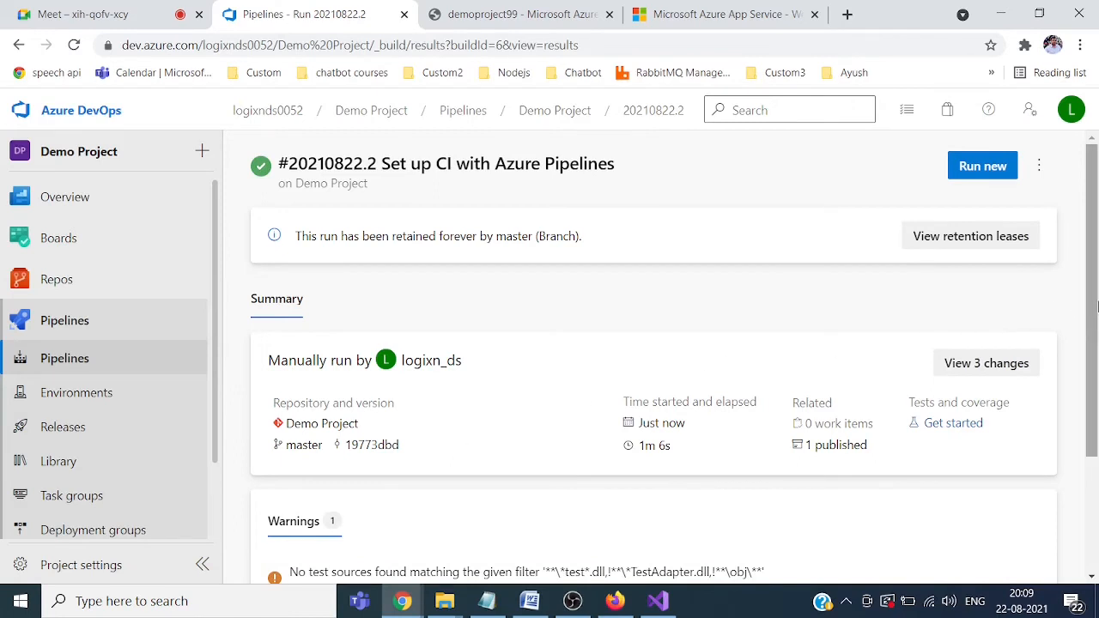
pyautogui.scroll(-2, 455, 491)
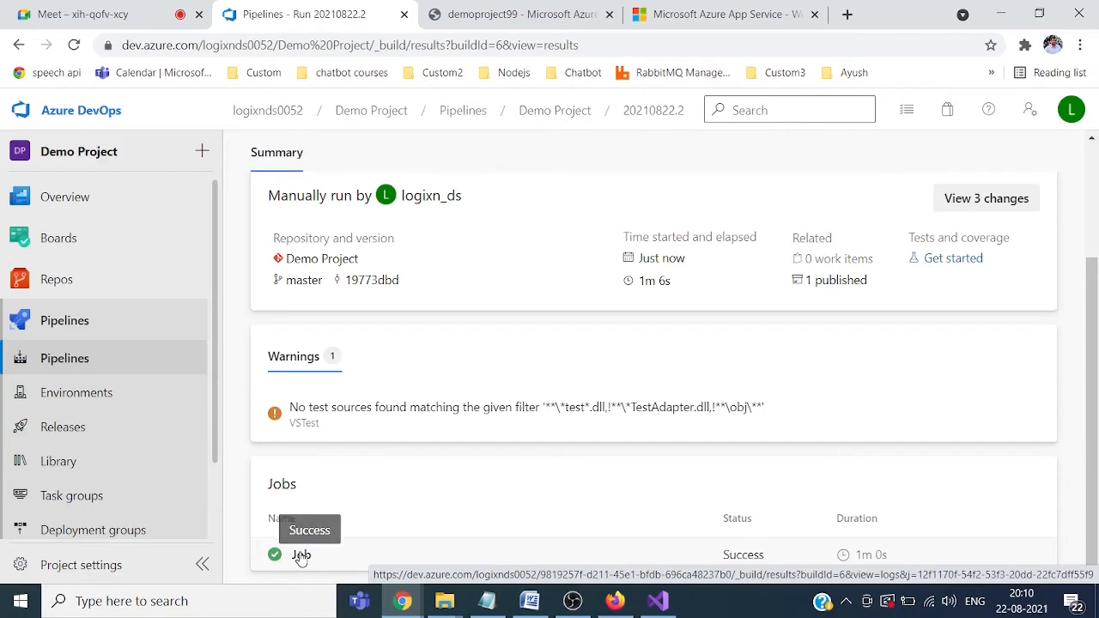
pyautogui.scroll(2, 850, 274)
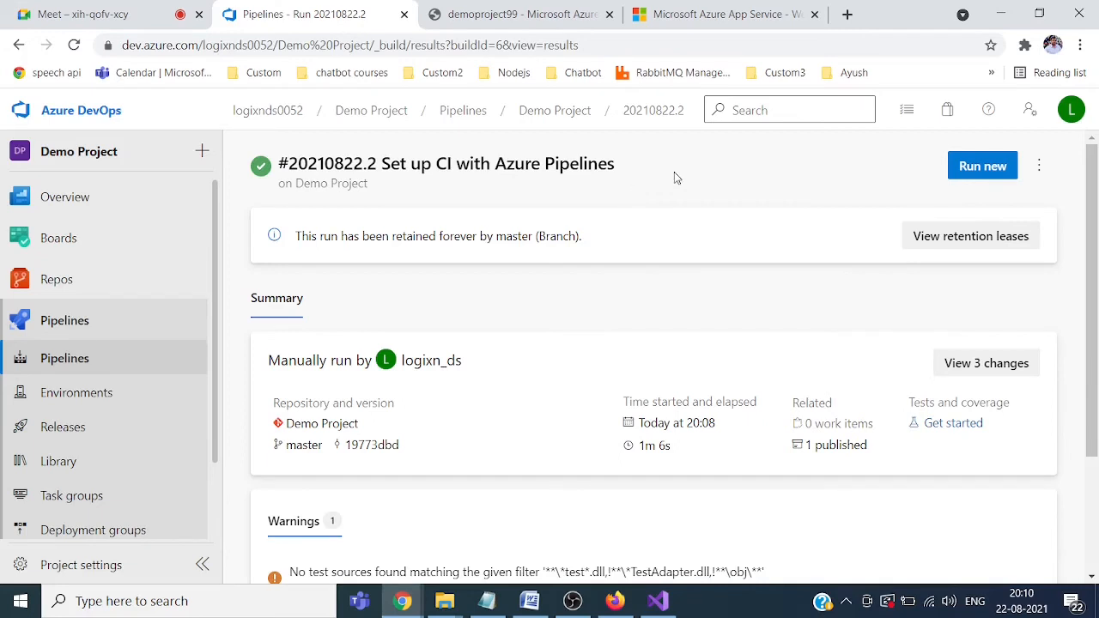
# Step: Open the Demo Project pipeline editor and view its Triggers settings
pyautogui.click(1041, 167)
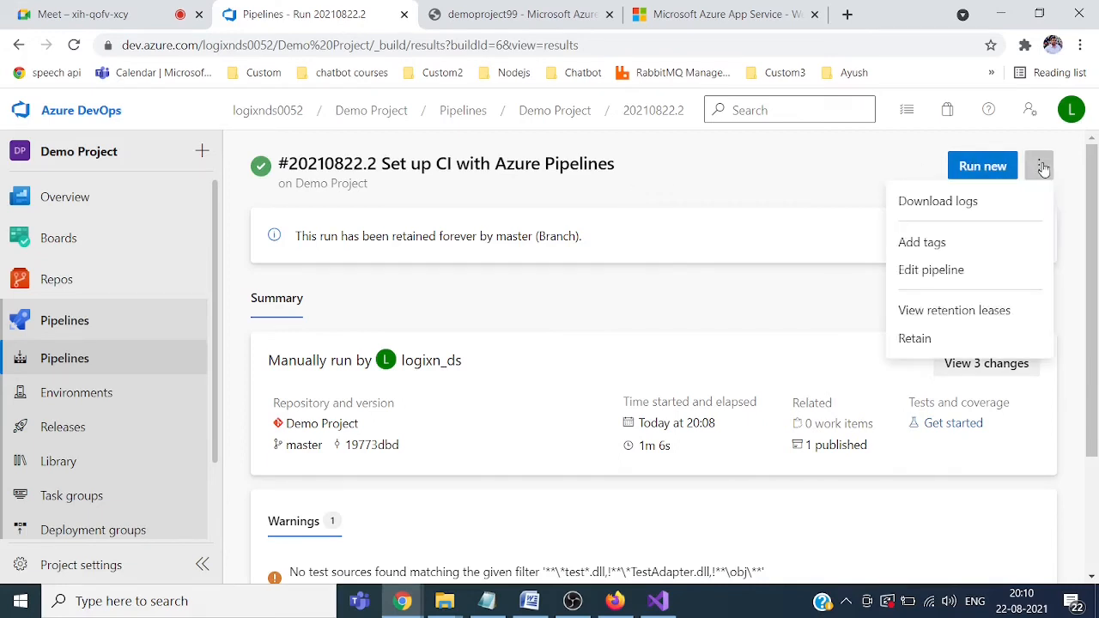
pyautogui.click(934, 273)
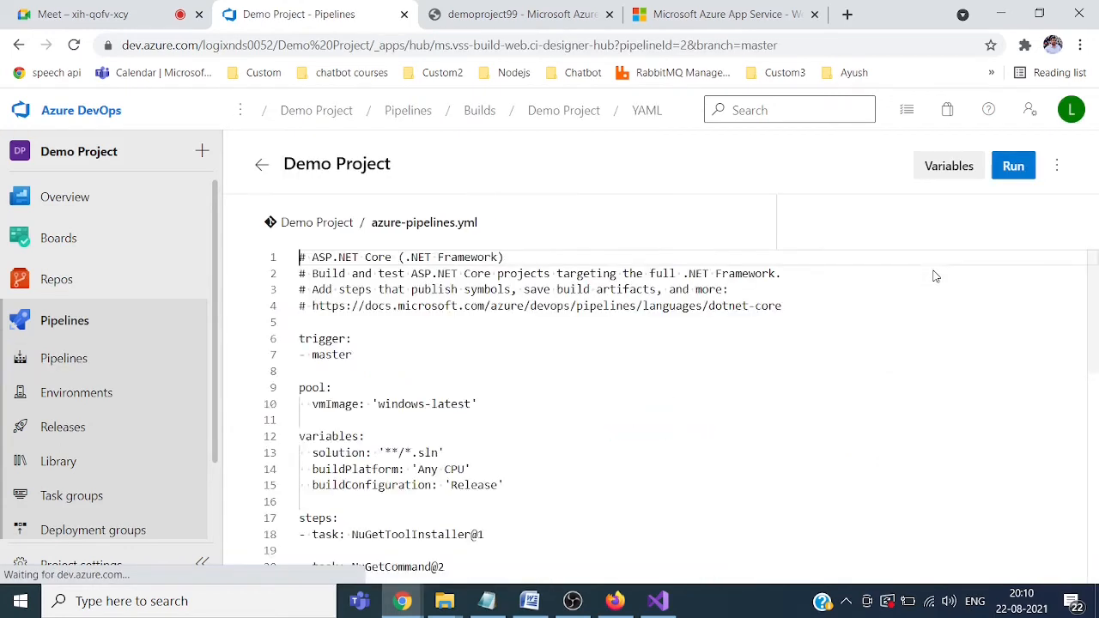
pyautogui.click(1058, 171)
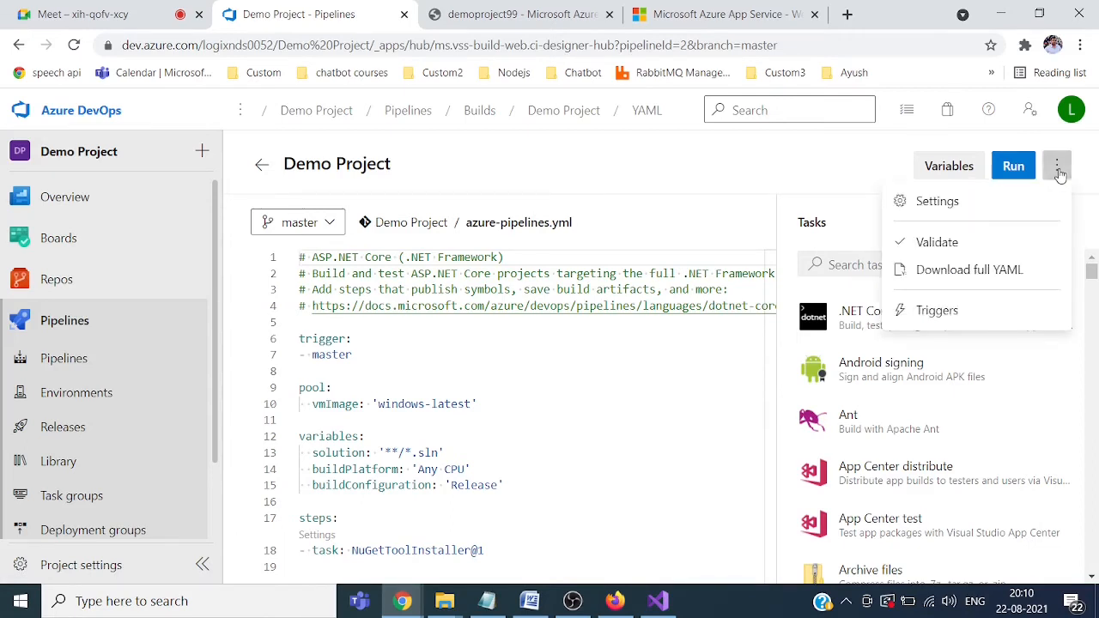
pyautogui.click(930, 315)
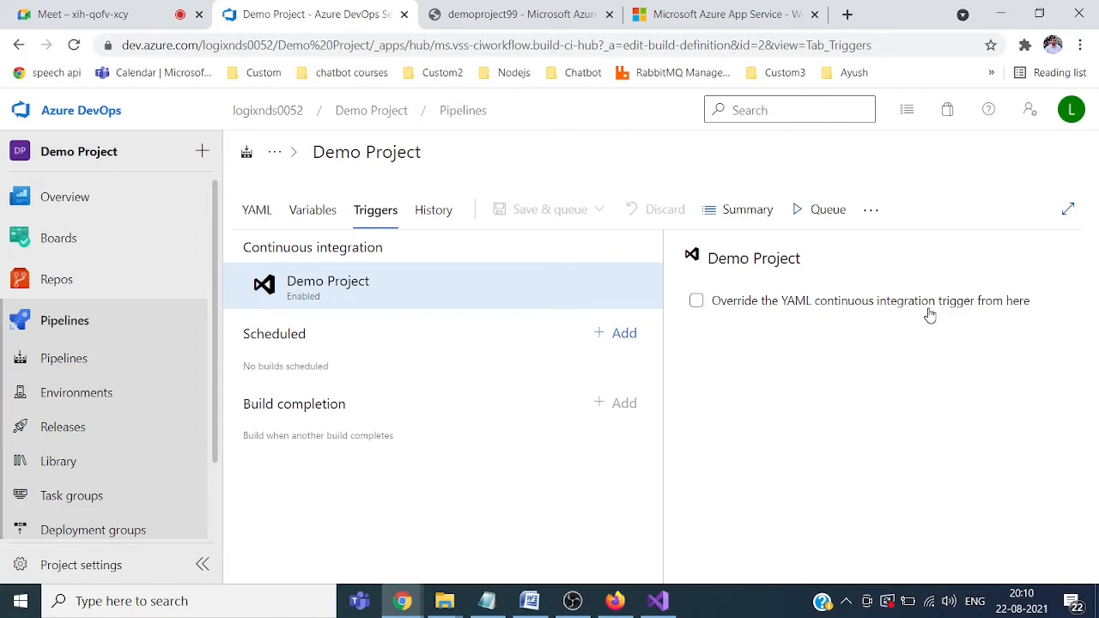
# Step: Override the YAML CI trigger, keeping continuous integration enabled for the master branch
pyautogui.click(695, 303)
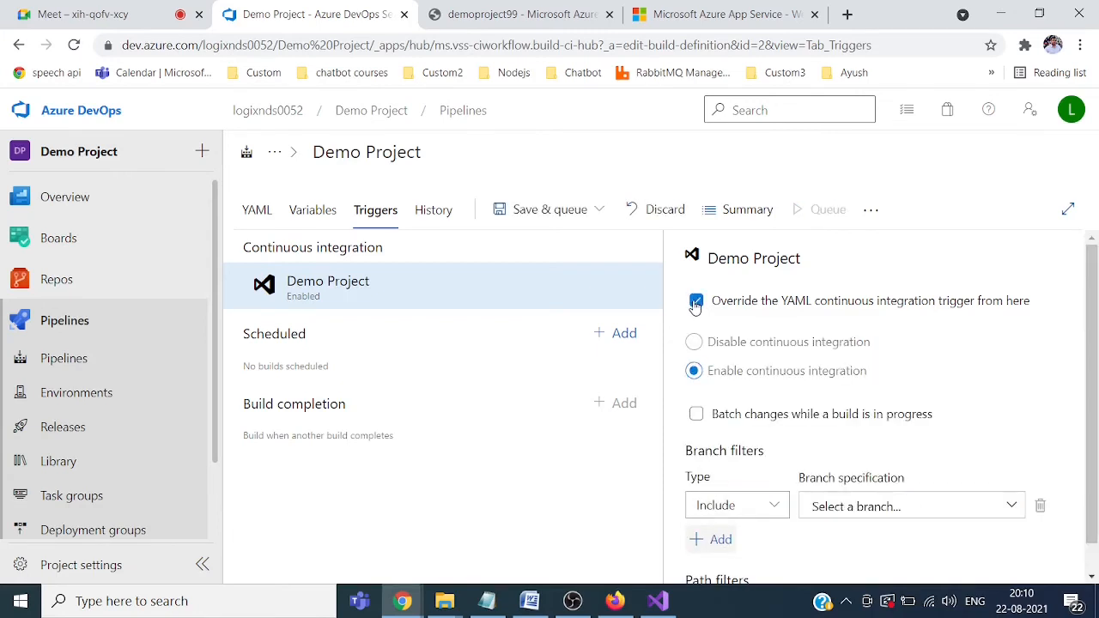
pyautogui.scroll(-1, 1094, 319)
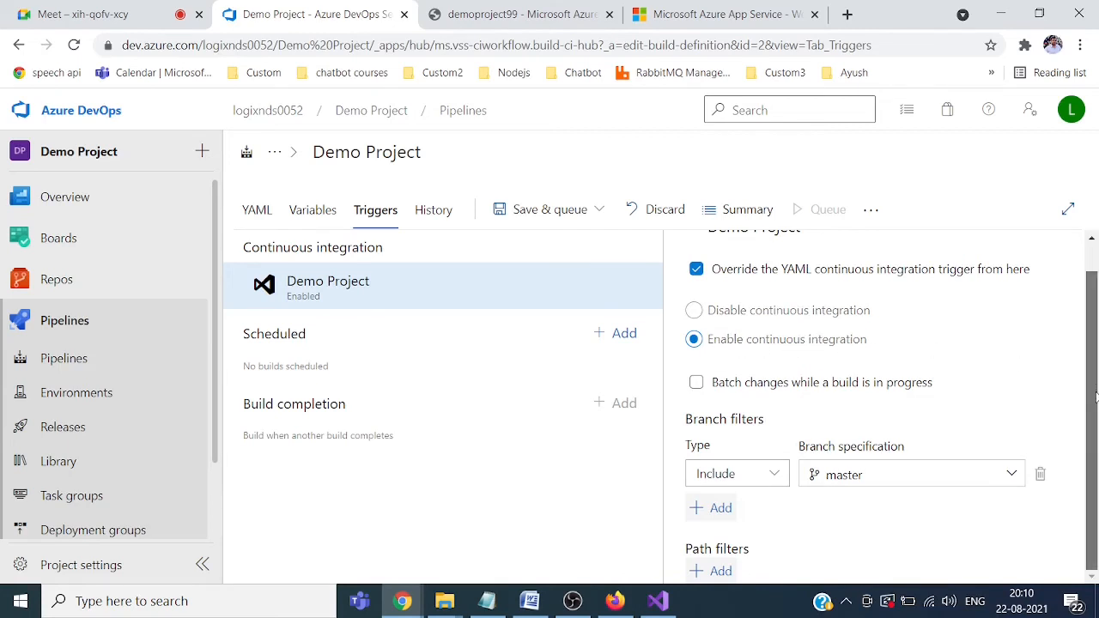
pyautogui.moveTo(1095, 421); pyautogui.dragTo(1095, 349)
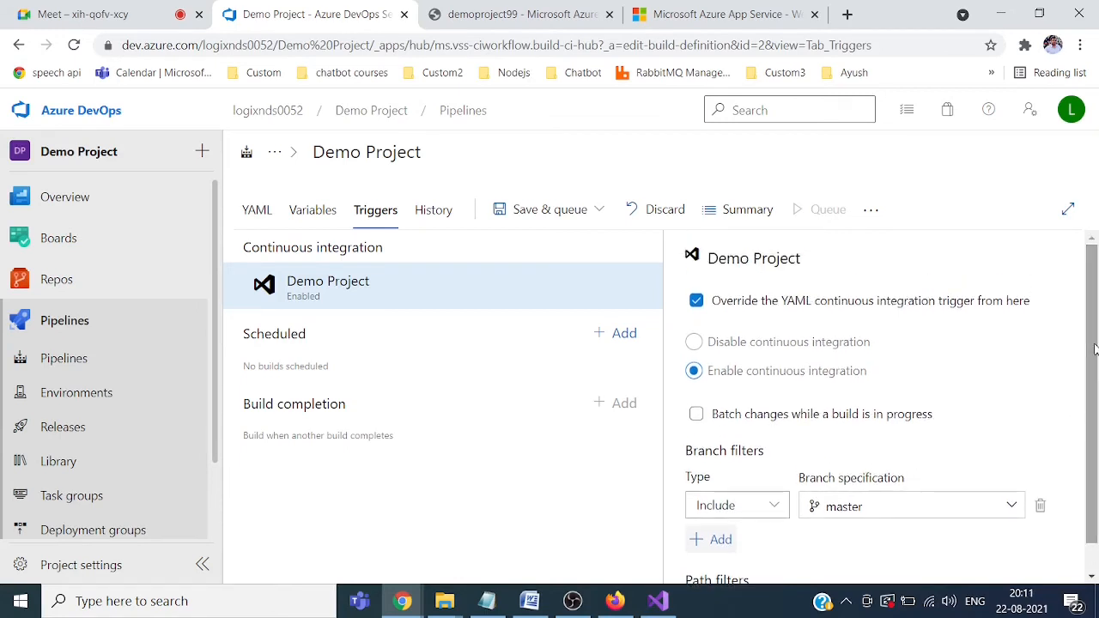
pyautogui.click(601, 210)
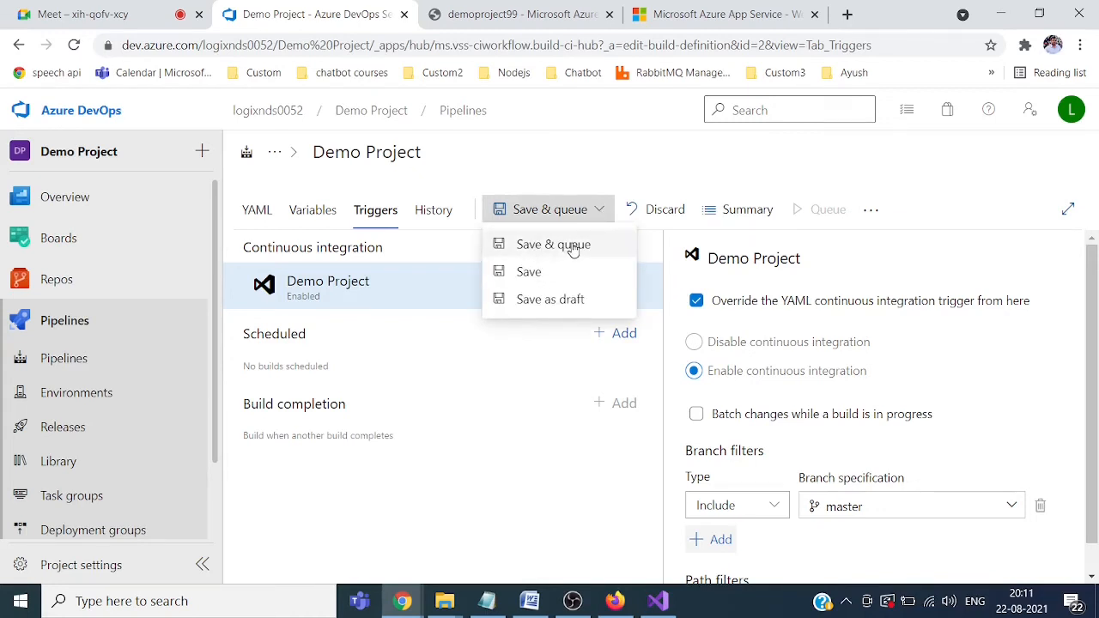
# Step: Save the build pipeline with the comment 'automated build pipeline'
pyautogui.click(530, 273)
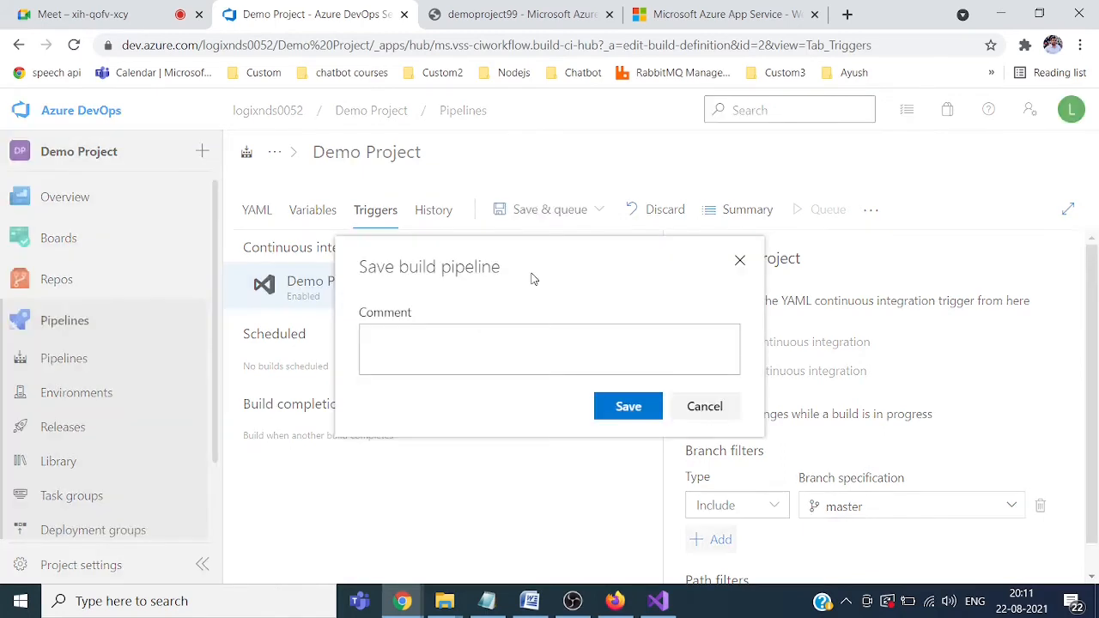
pyautogui.click(498, 344)
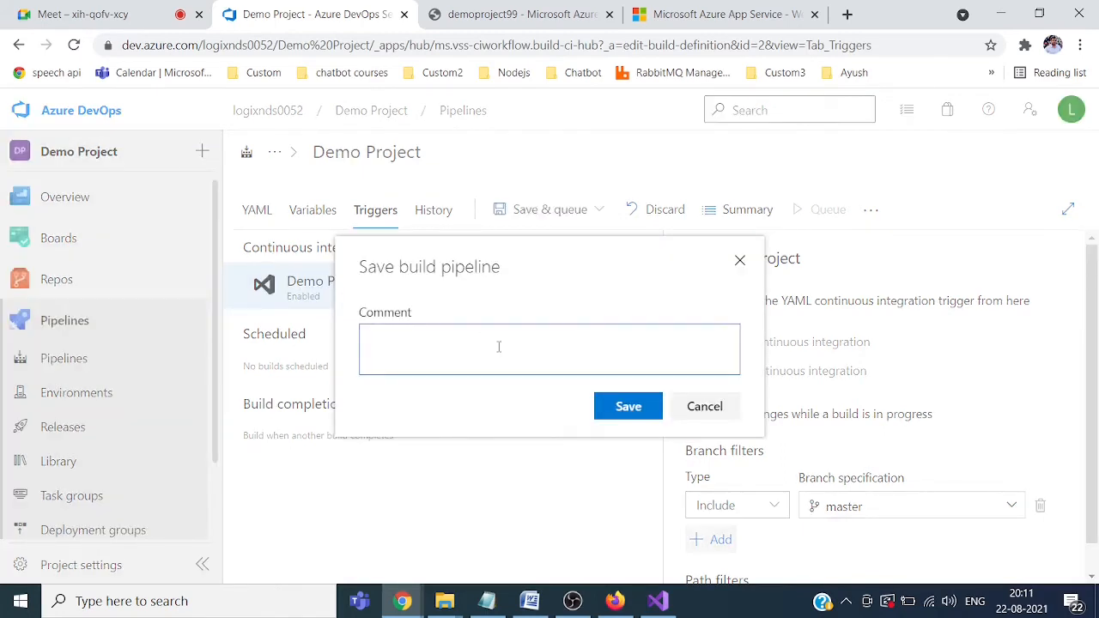
pyautogui.write('automated build pip')
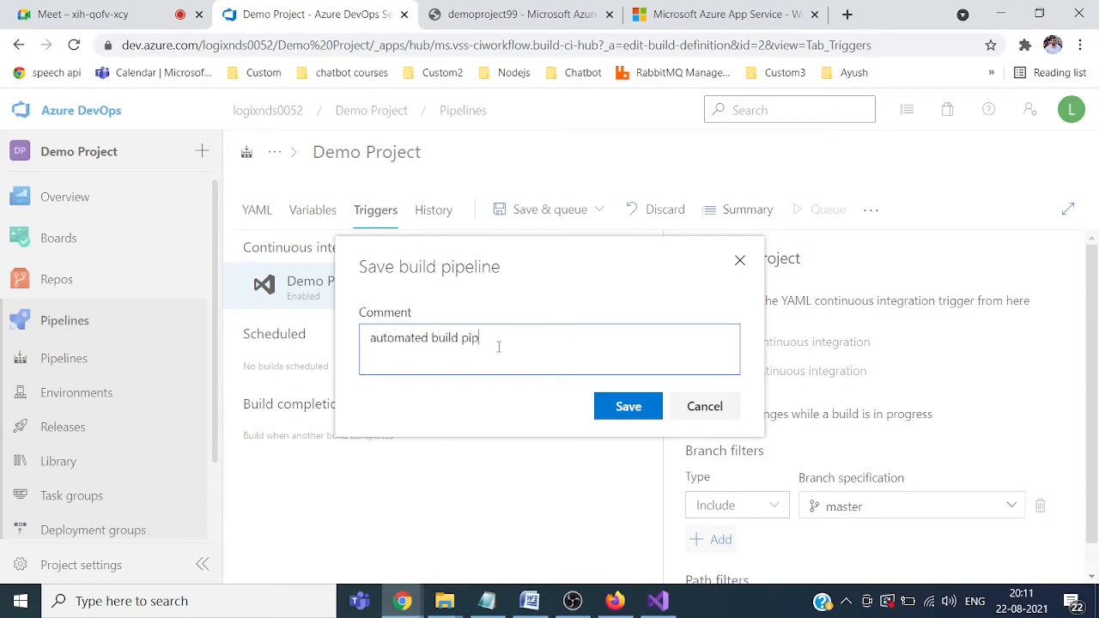
pyautogui.write('eline')
pyautogui.click(625, 407)
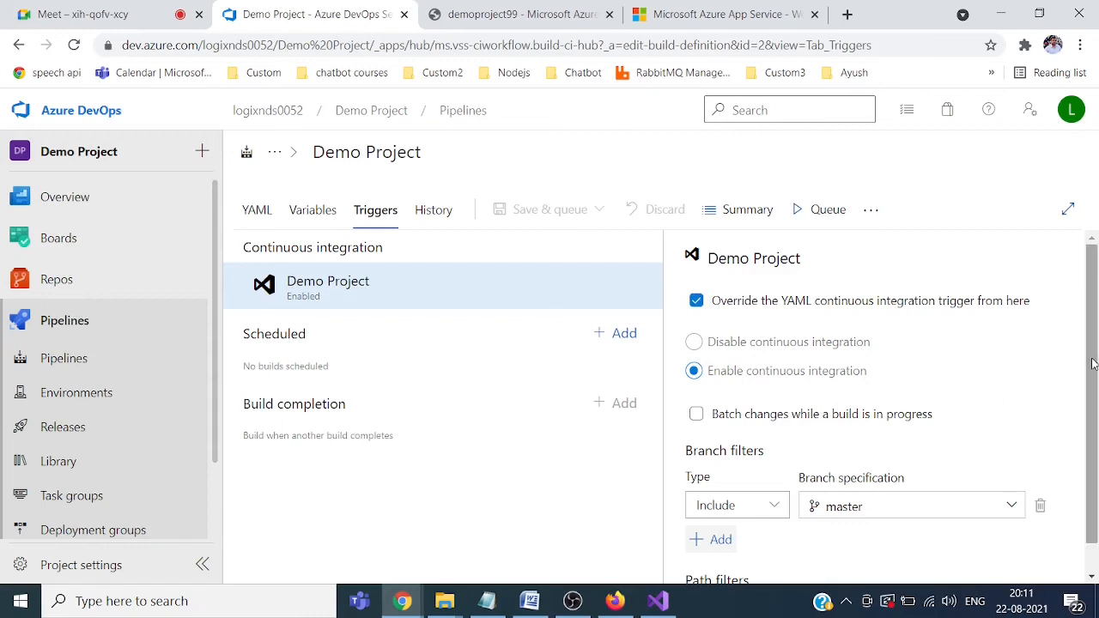
# Step: Go to Demo Project's Releases page
pyautogui.scroll(-1, 1092, 361)
pyautogui.scroll(1, 1091, 360)
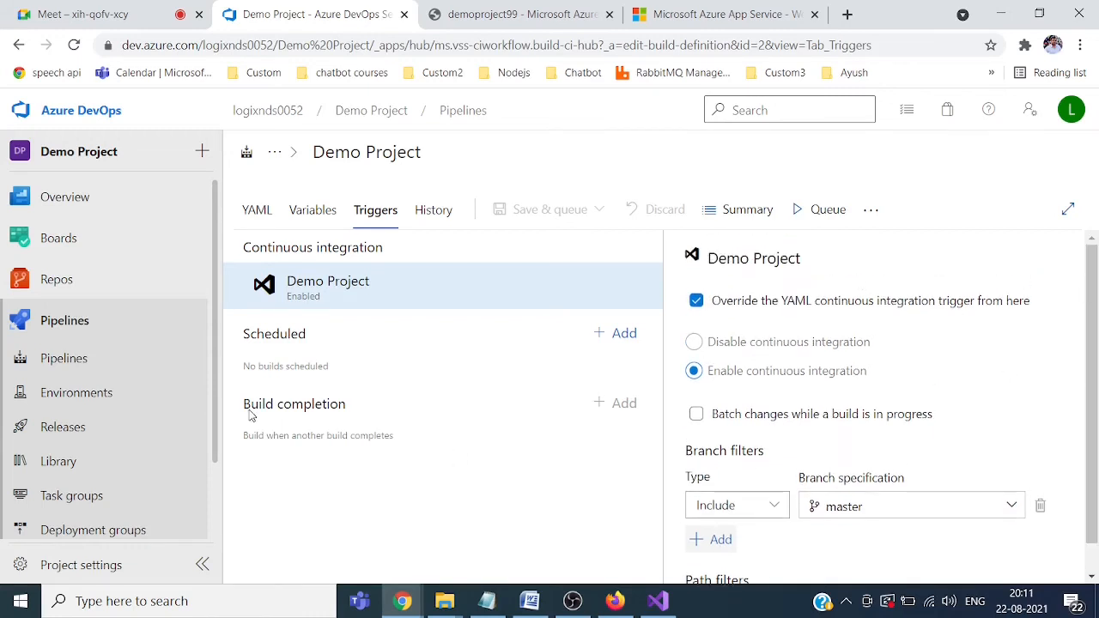
pyautogui.moveTo(216, 392); pyautogui.dragTo(217, 457)
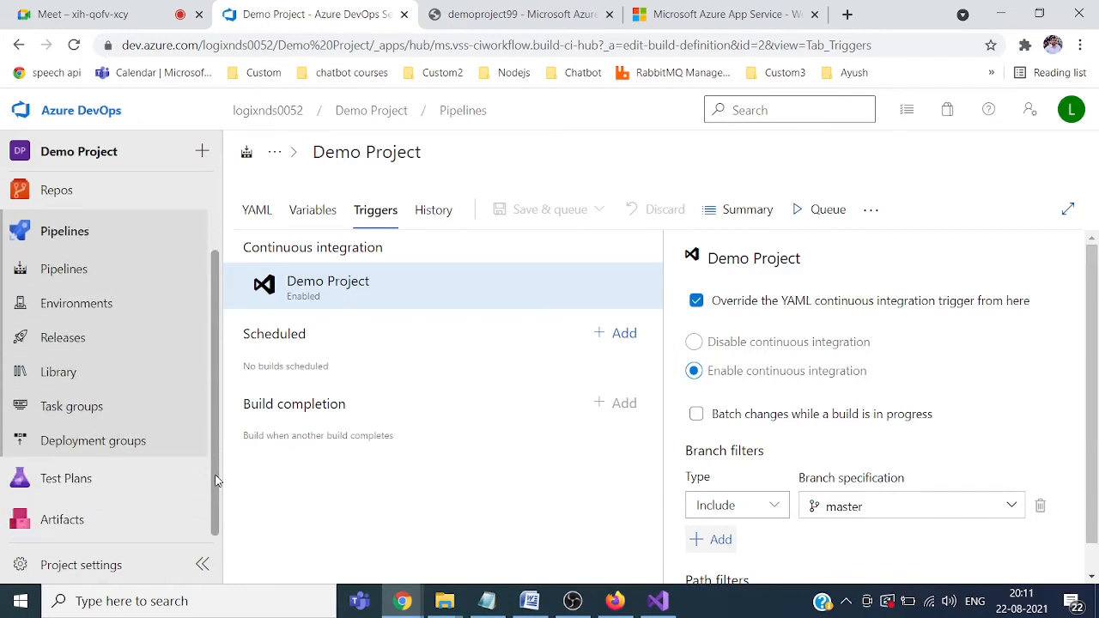
pyautogui.scroll(1, 217, 447)
pyautogui.moveTo(216, 433); pyautogui.dragTo(218, 413)
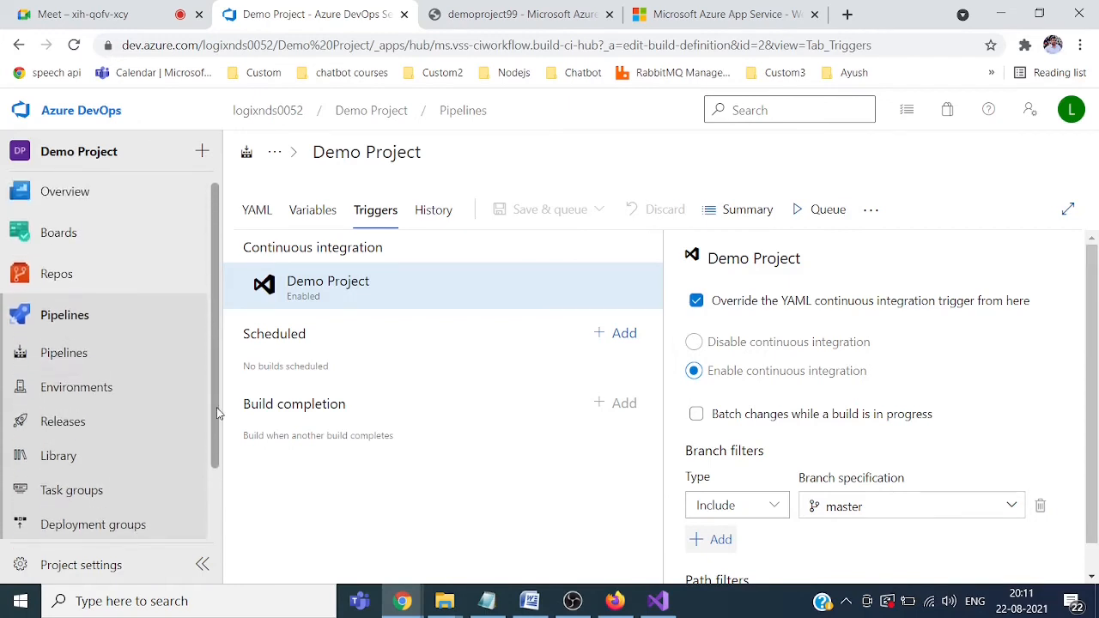
pyautogui.click(58, 429)
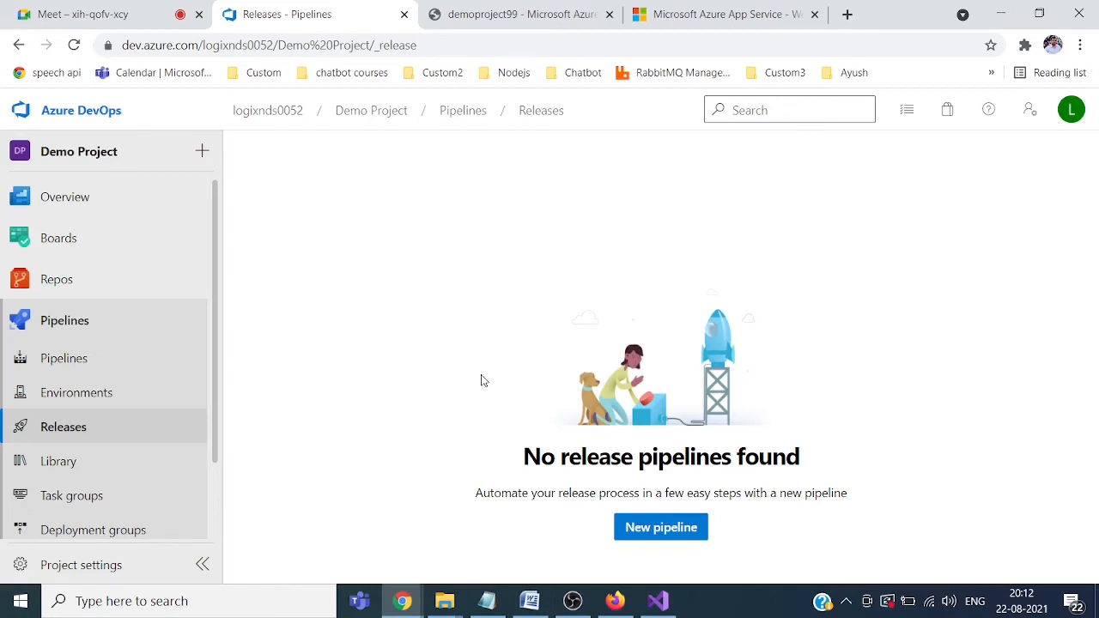
# Step: Create a new release pipeline from the Azure App Service deployment template
pyautogui.click(646, 528)
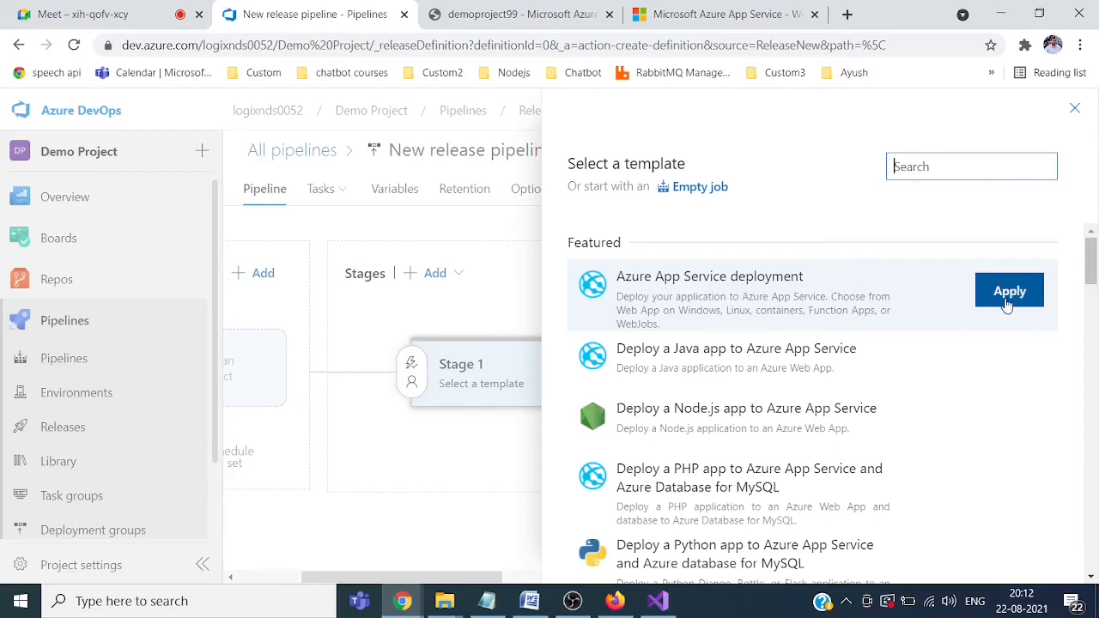
pyautogui.click(1015, 295)
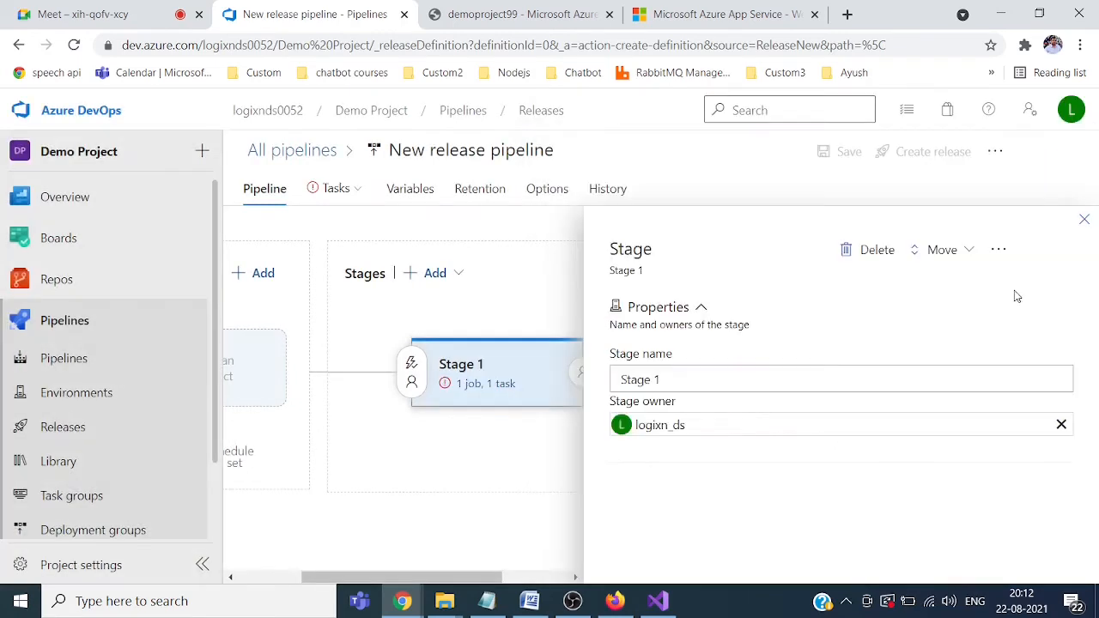
pyautogui.click(1085, 221)
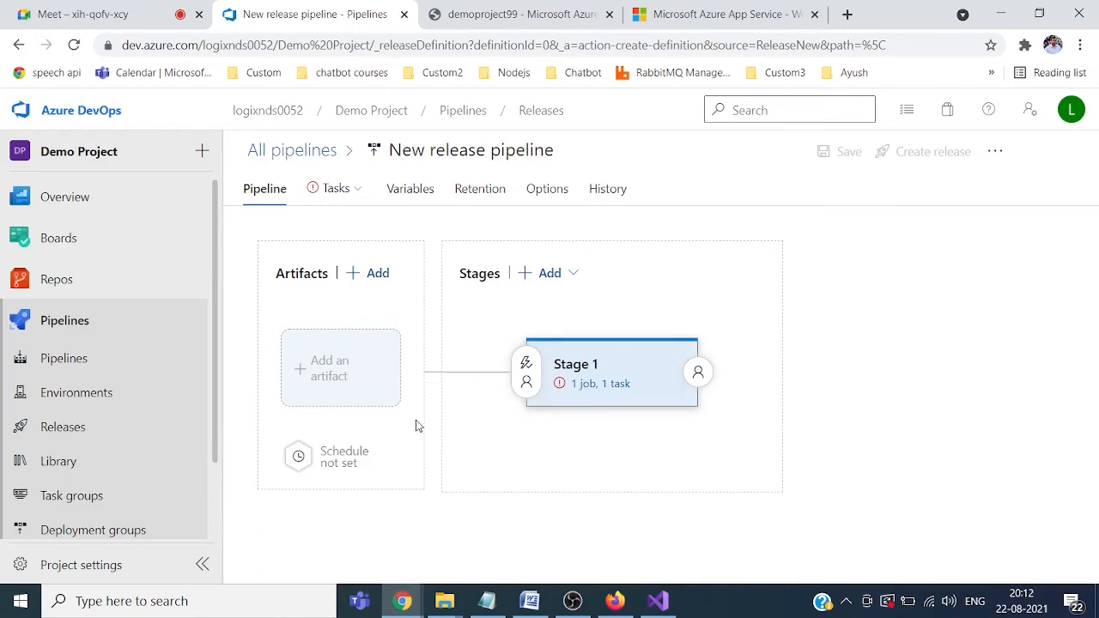
# Step: Add the latest Demo Project build as the release pipeline's artifact
pyautogui.click(326, 368)
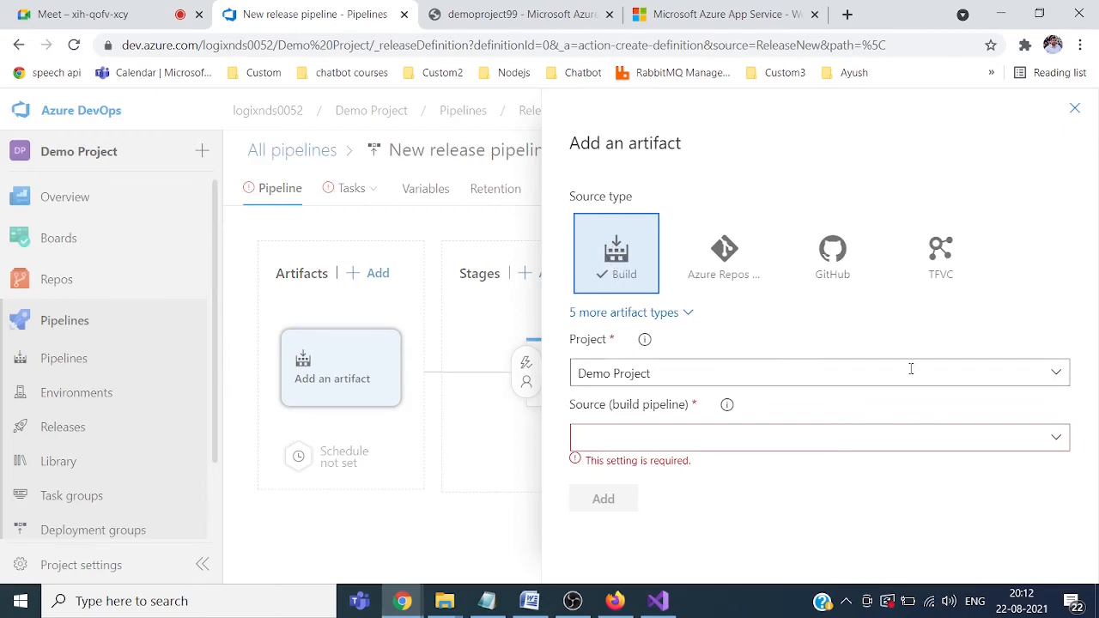
pyautogui.click(1054, 440)
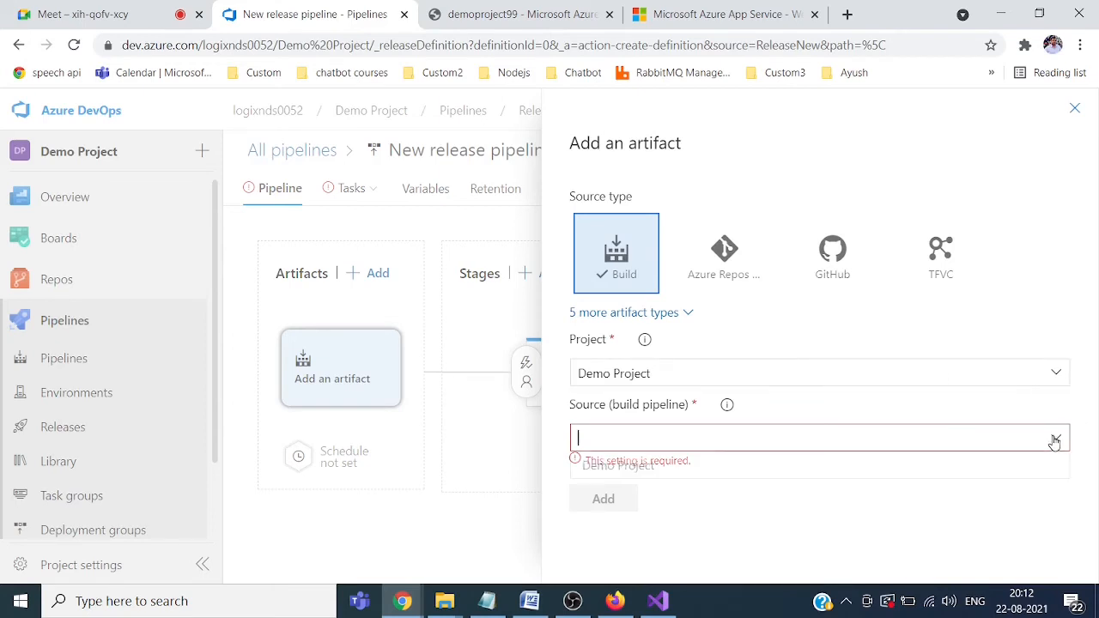
pyautogui.click(649, 466)
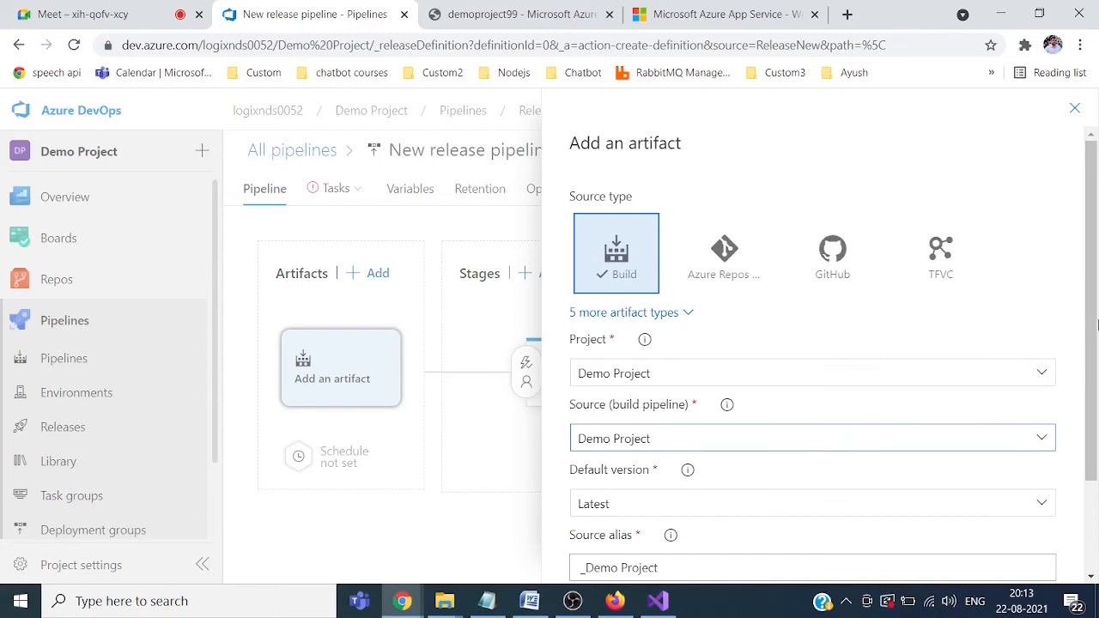
pyautogui.moveTo(1090, 336); pyautogui.dragTo(1095, 417)
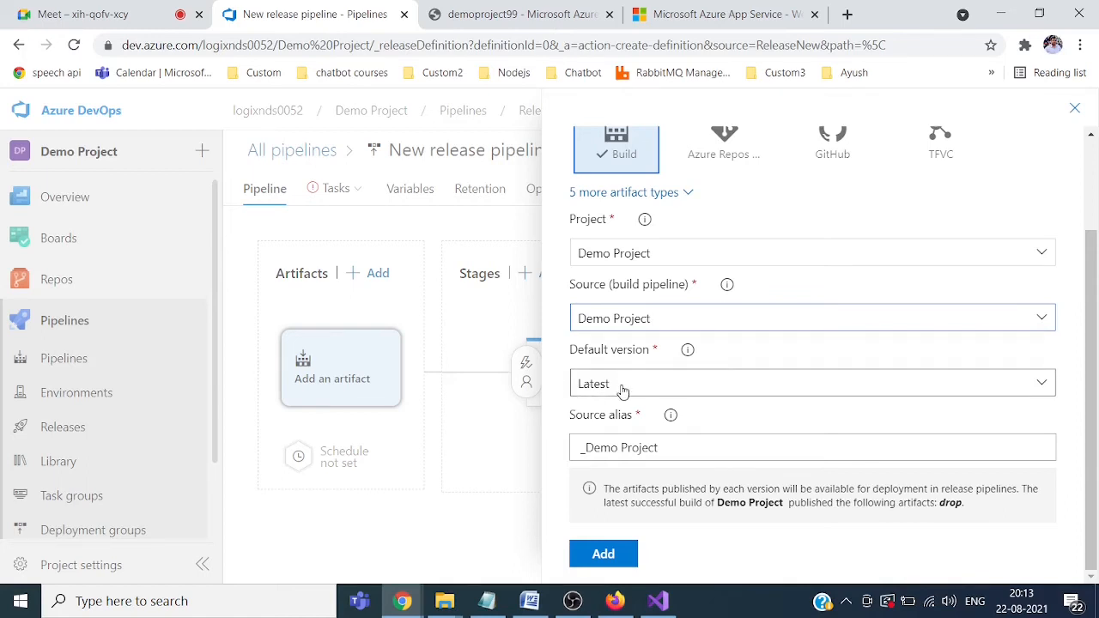
pyautogui.click(603, 555)
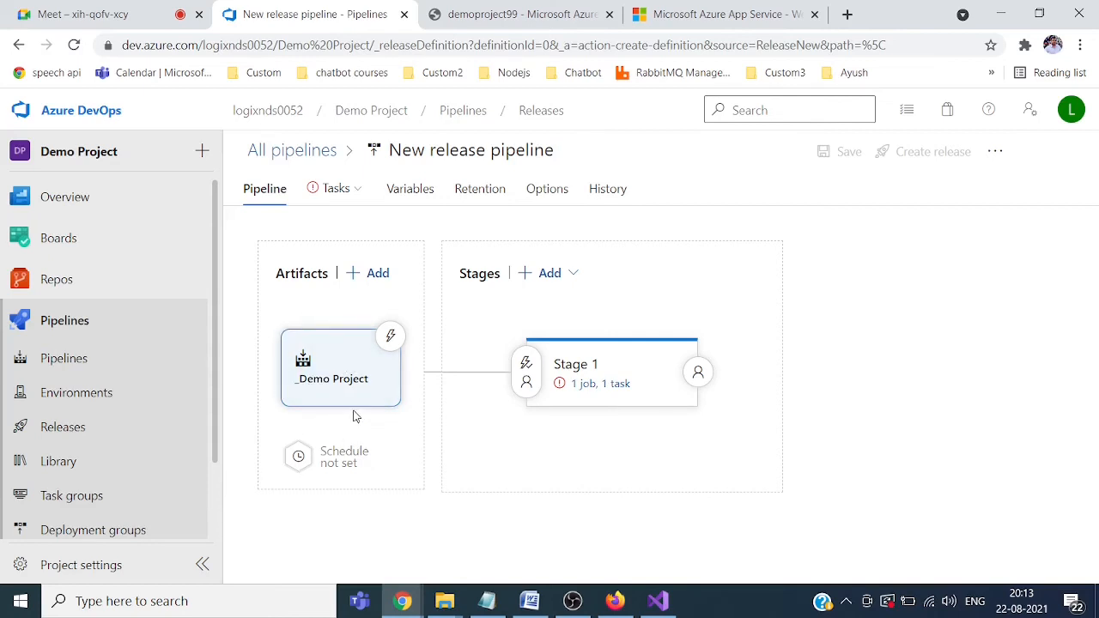
# Step: Enable the continuous deployment trigger on the _Demo Project artifact so each new build creates a release
pyautogui.click(391, 336)
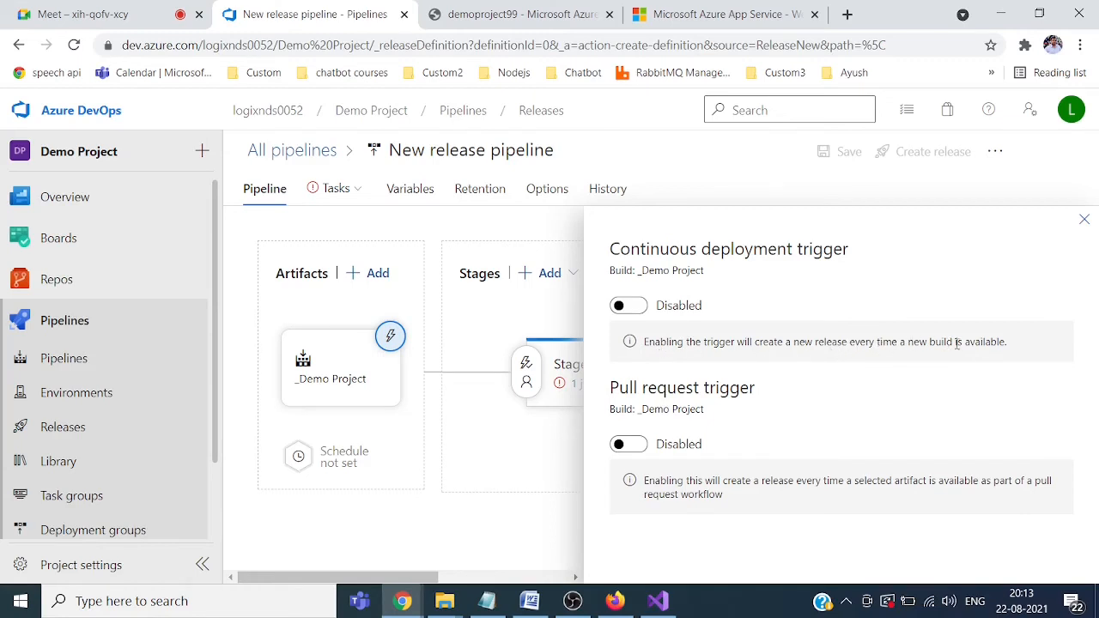
pyautogui.click(626, 307)
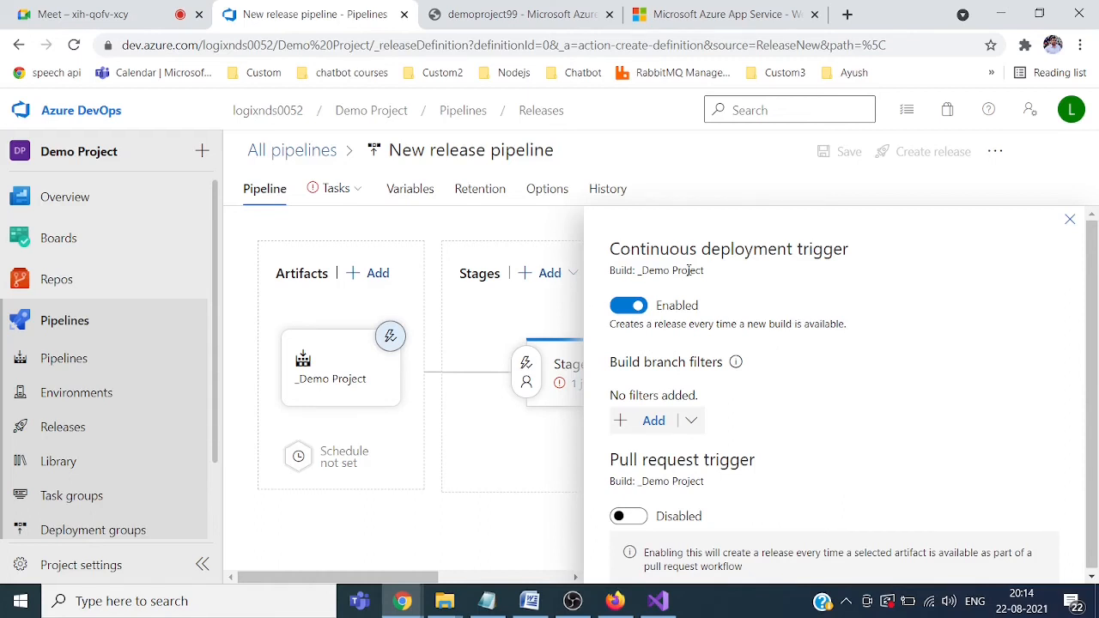
pyautogui.click(1069, 221)
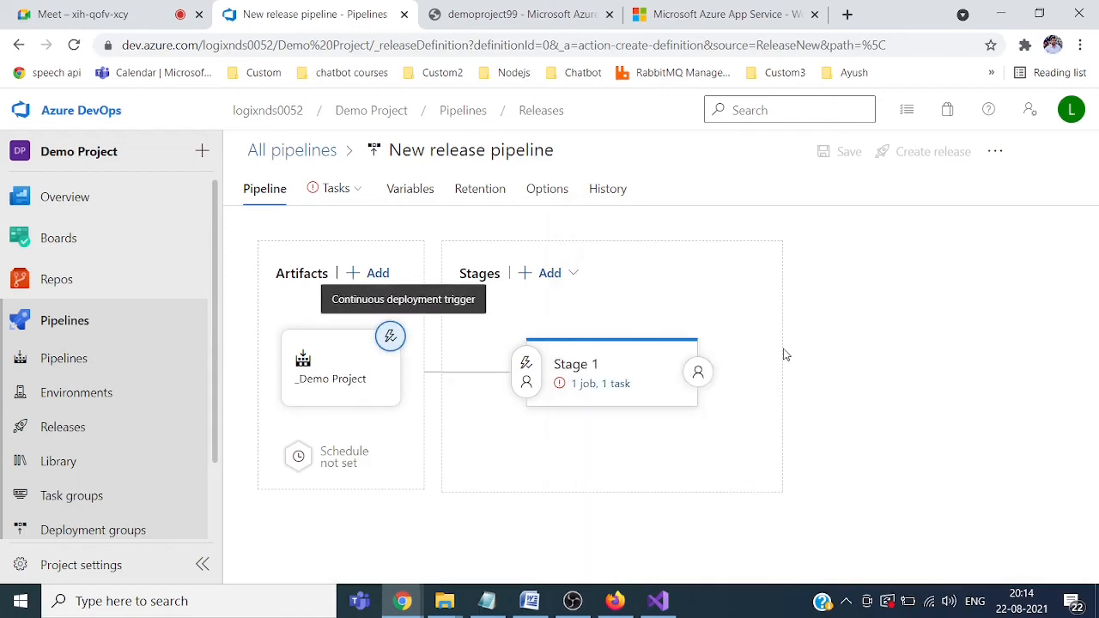
# Step: Open Stage 1's tasks, then view the demoproject99 App Service overview in the Azure portal
pyautogui.click(585, 386)
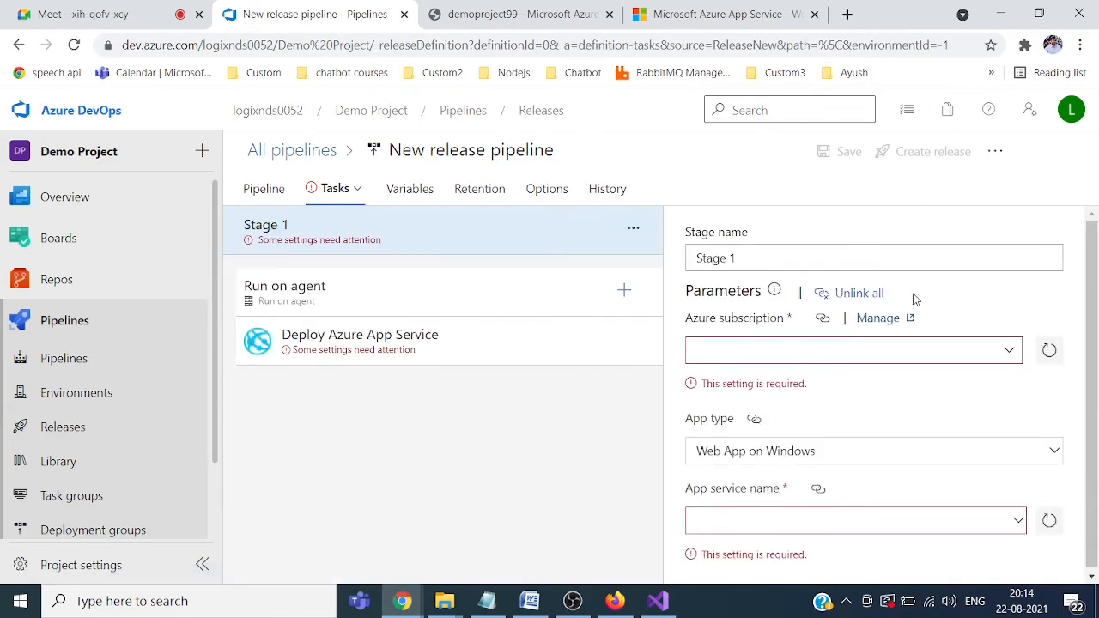
pyautogui.scroll(-1, 1094, 301)
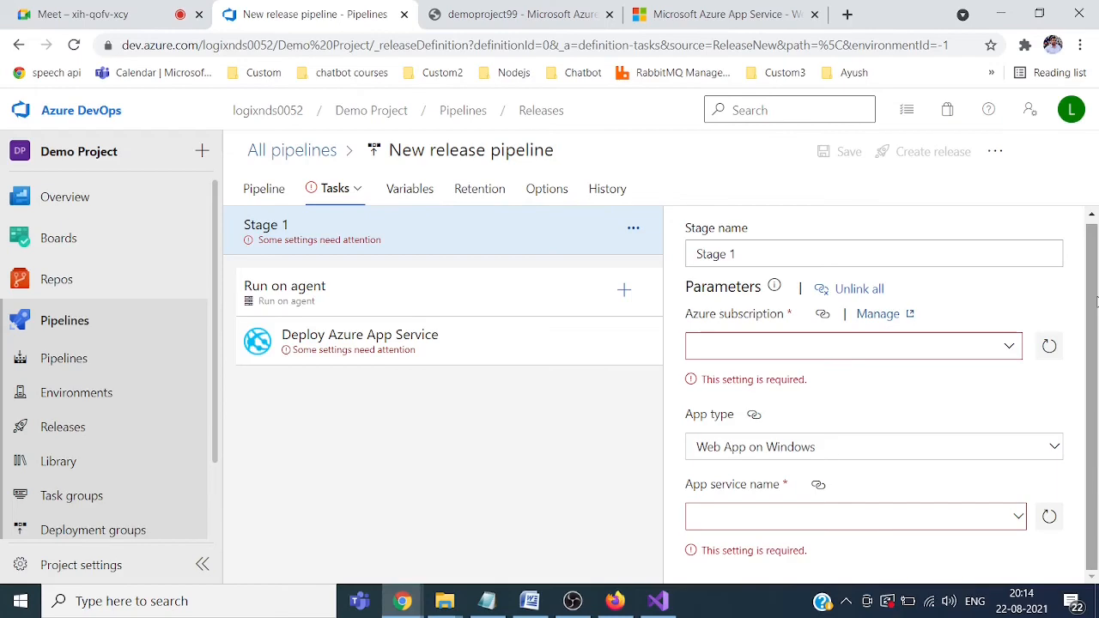
pyautogui.click(465, 15)
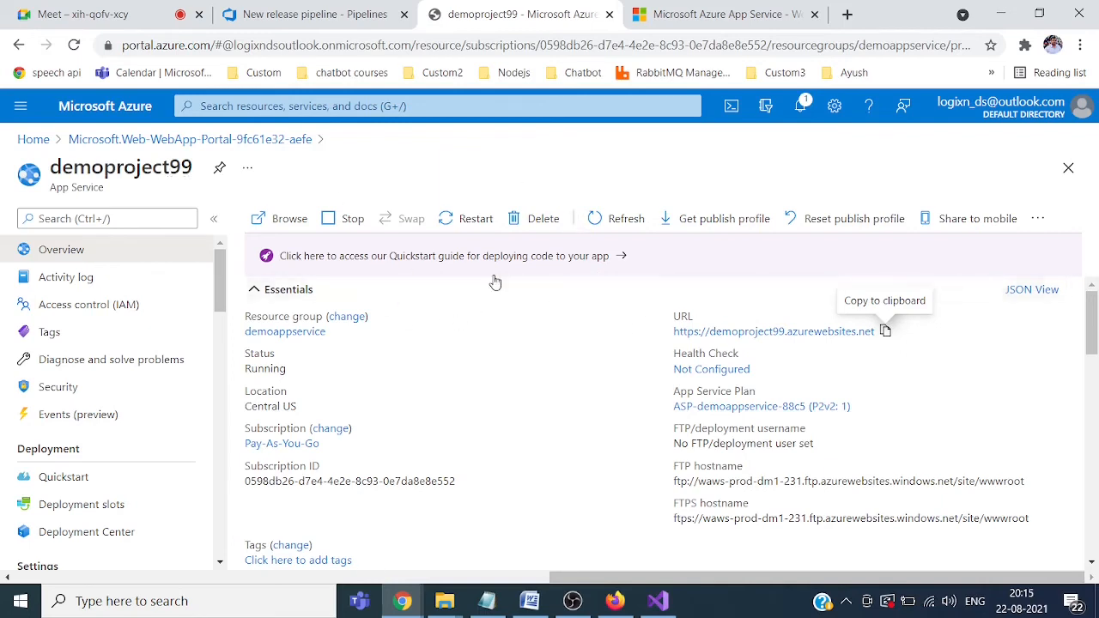
# Step: Check the running demoproject99 site, then return to the release pipeline's Stage 1 task settings
pyautogui.click(700, 21)
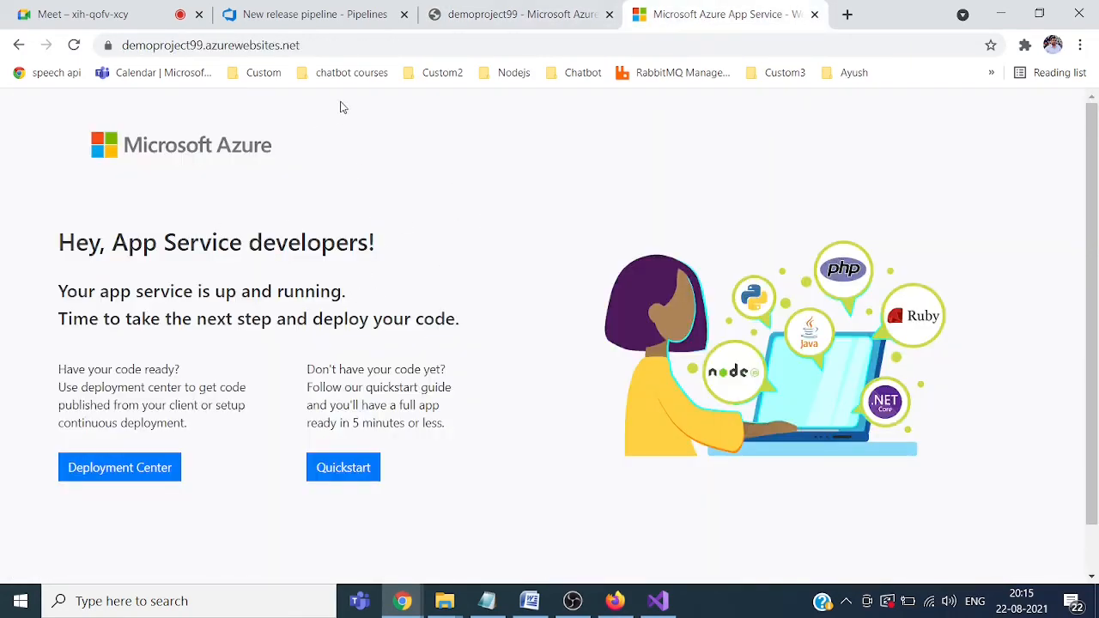
pyautogui.click(513, 13)
pyautogui.click(341, 15)
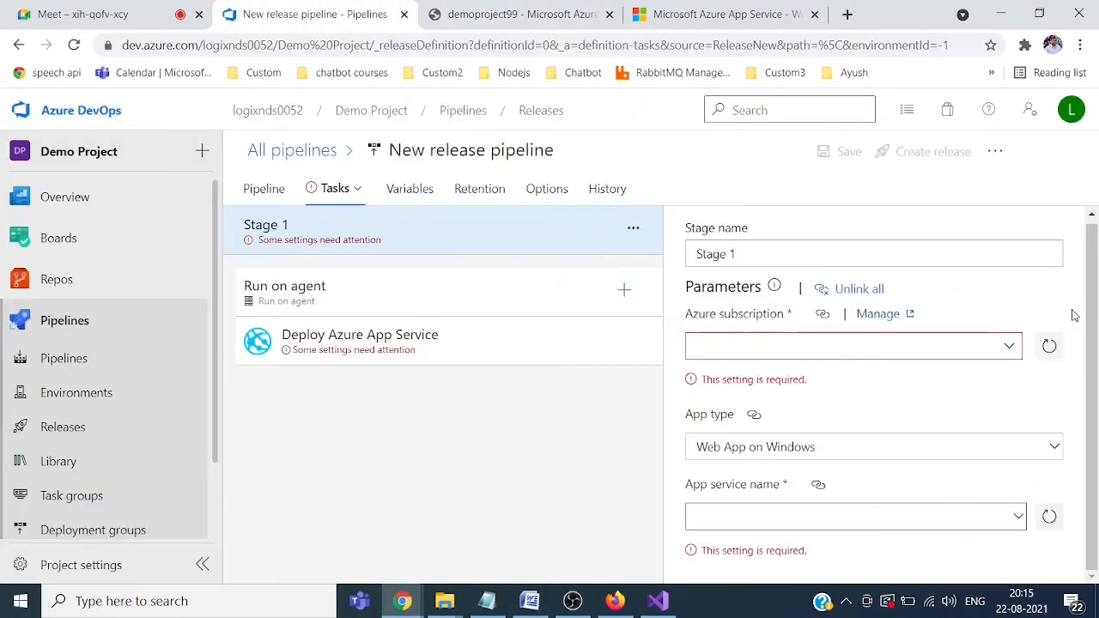
# Step: Set Stage 1's Azure subscription to Pay-As-You-Go and start authorizing the connection
pyautogui.click(1010, 347)
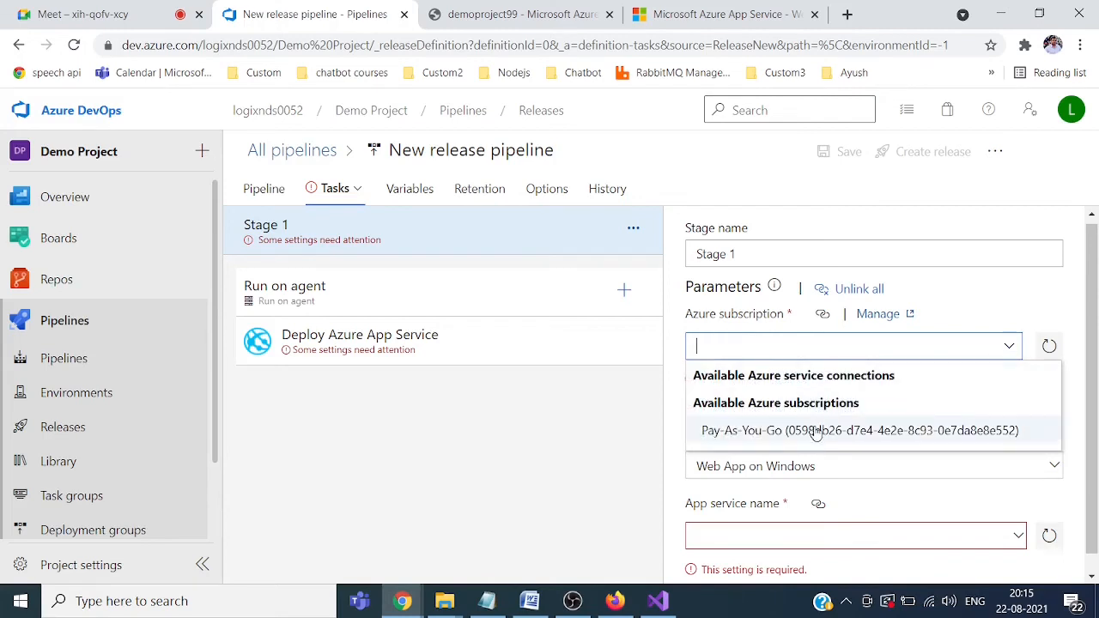
pyautogui.click(743, 433)
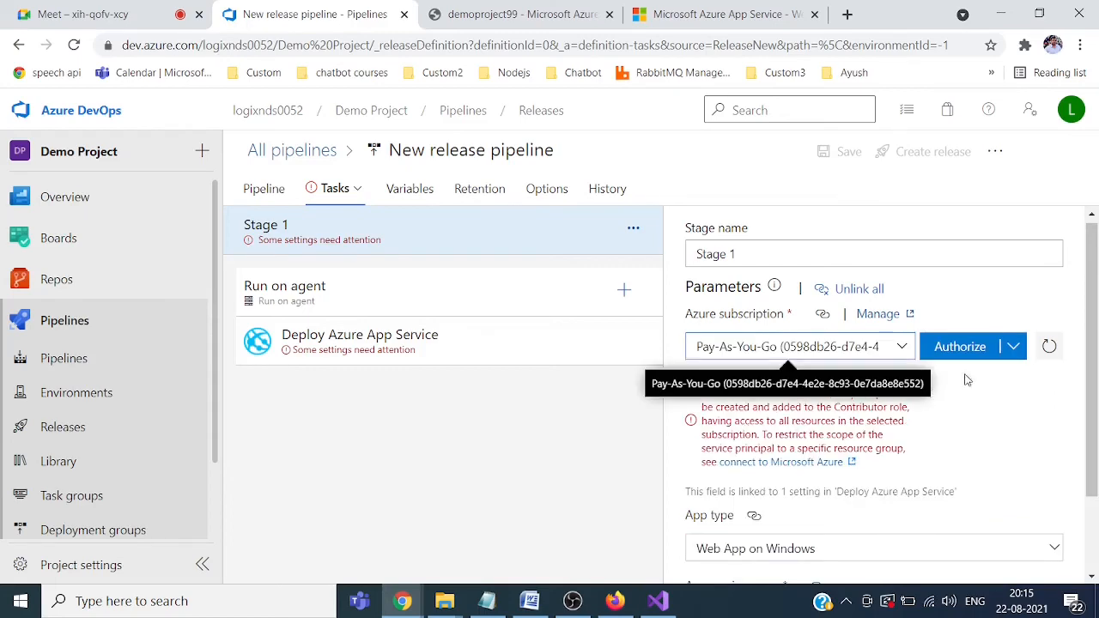
pyautogui.click(960, 347)
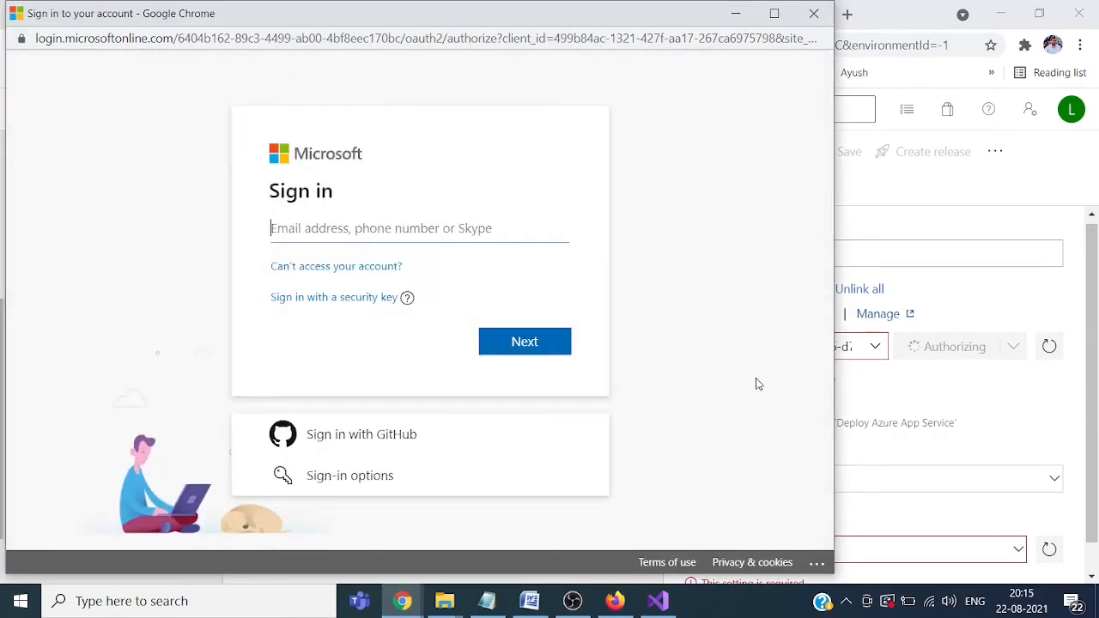
# Step: Sign in with the account e-mail and password to authorize the Pay-As-You-Go connection
pyautogui.click(471, 228)
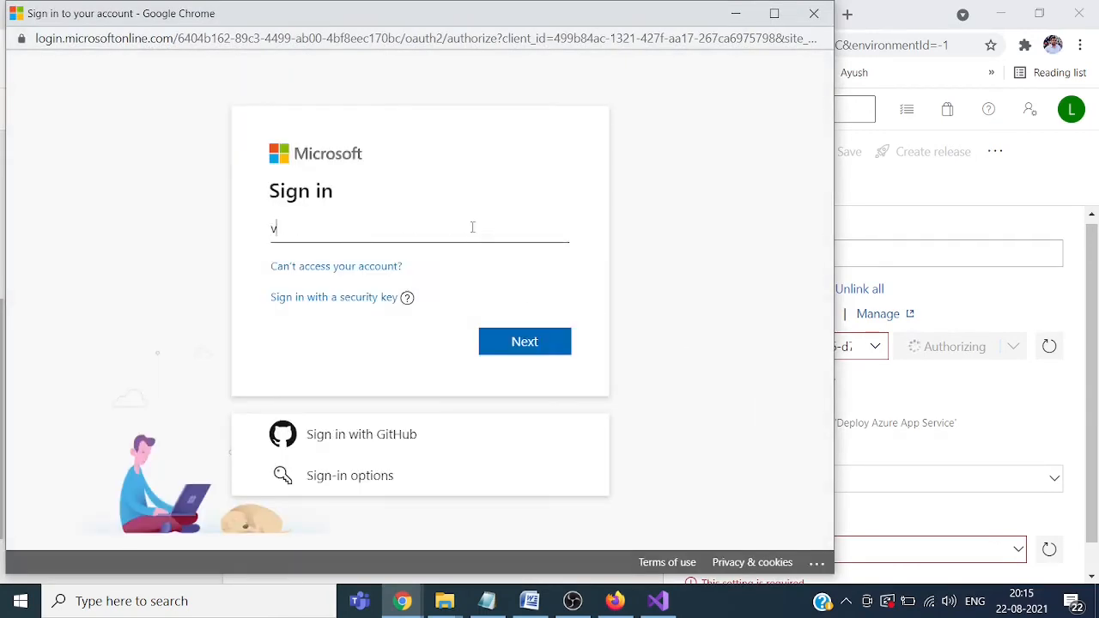
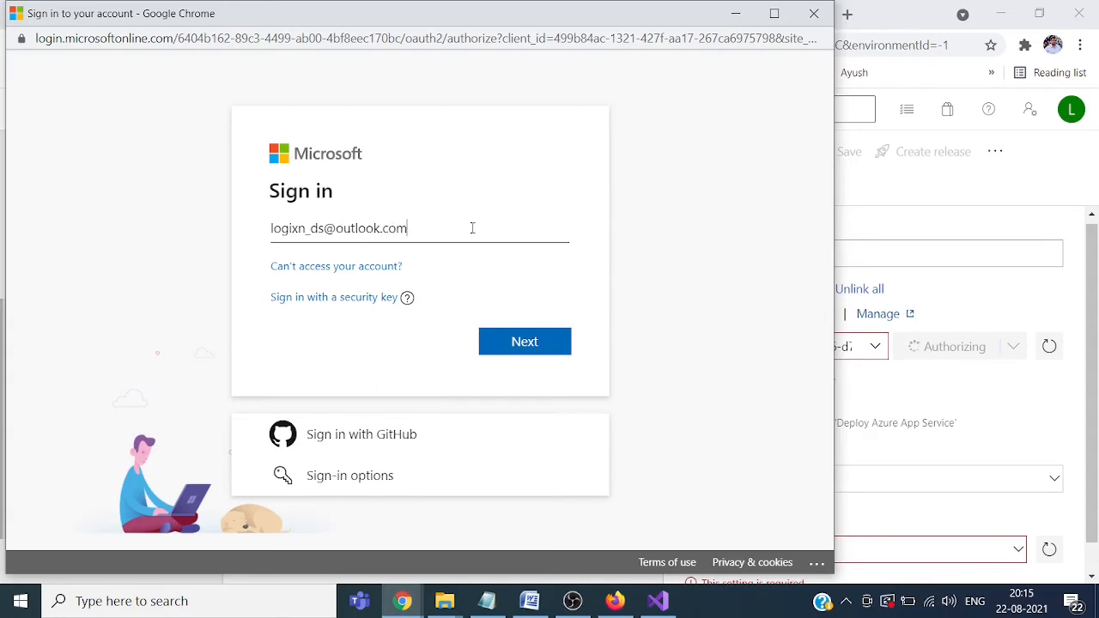
pyautogui.click(520, 348)
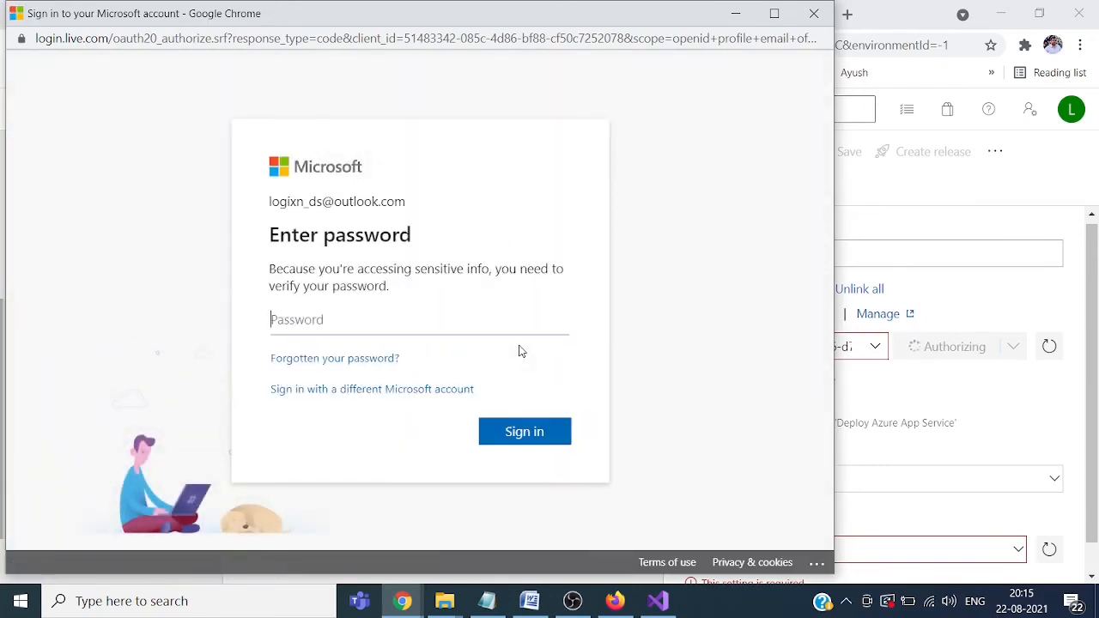
pyautogui.write('•••••••••••')
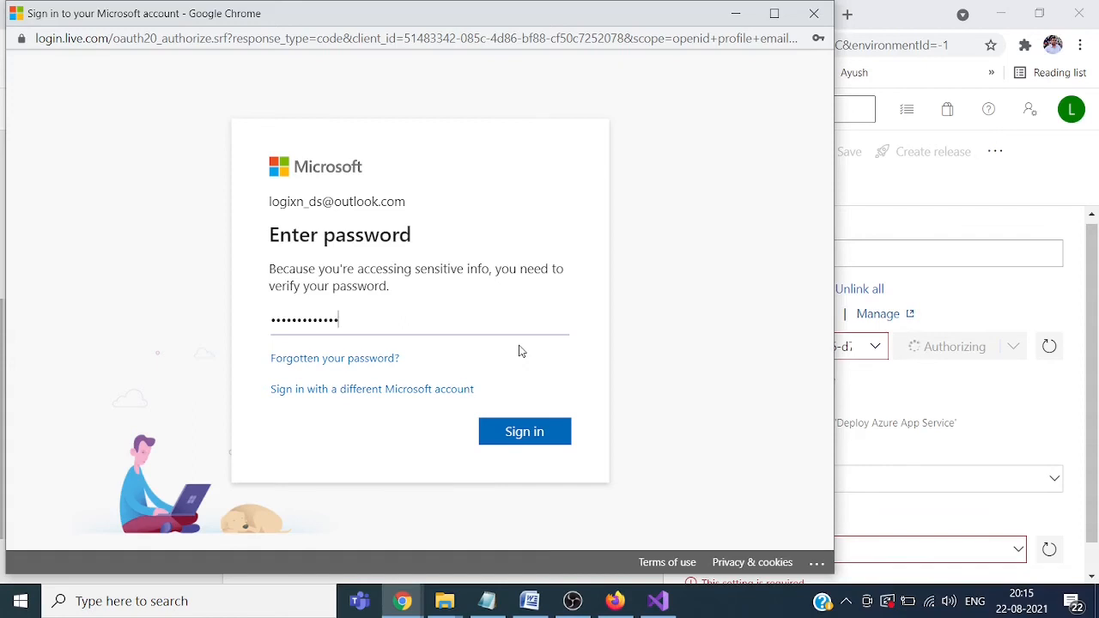
pyautogui.write('•••••••••')
pyautogui.click(533, 434)
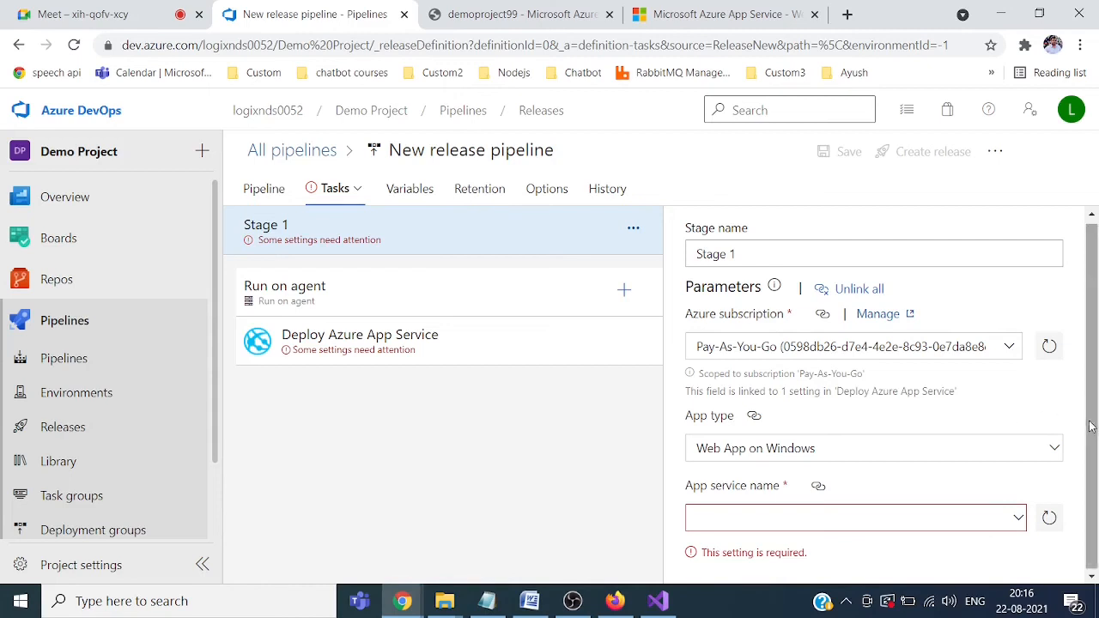
# Step: Keep the Deploy Azure App Service task's app type as Web App on Windows
pyautogui.moveTo(1093, 425); pyautogui.dragTo(1095, 456)
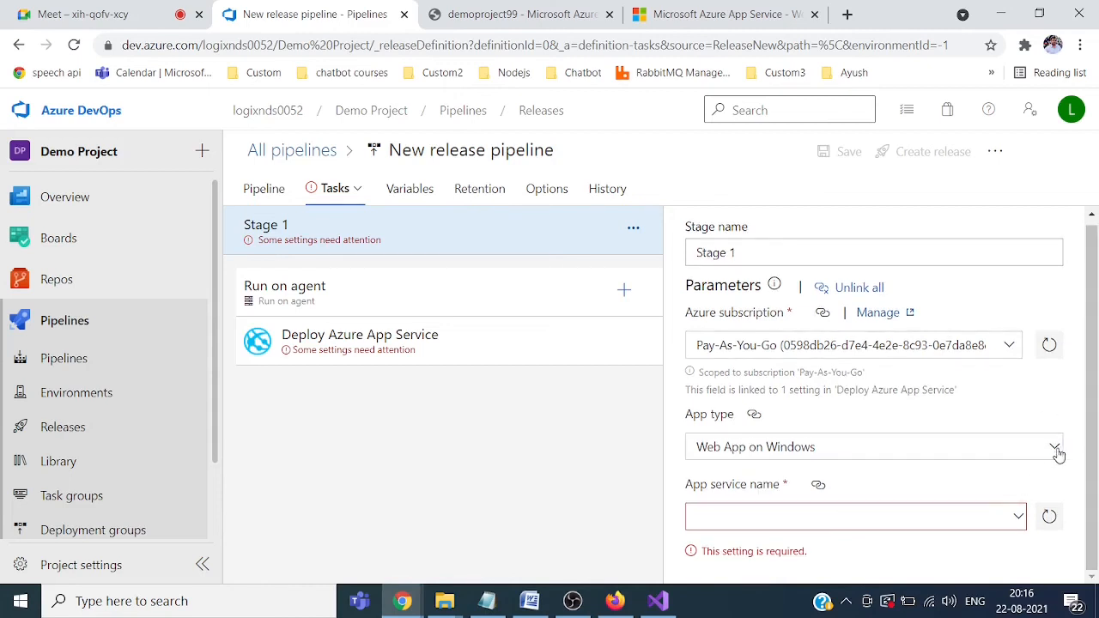
pyautogui.click(1055, 447)
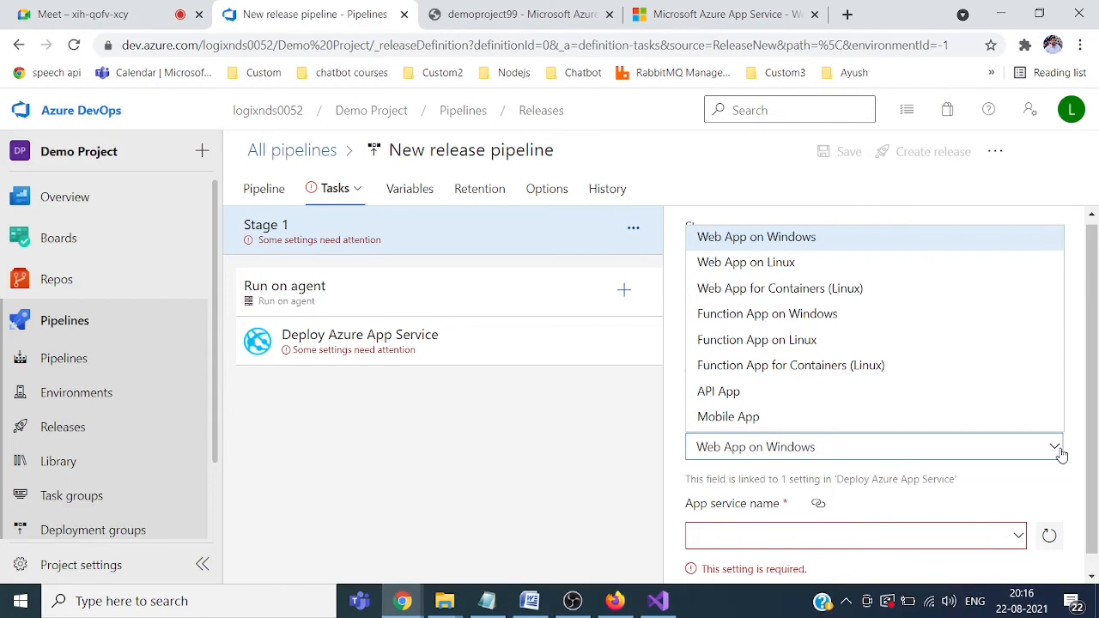
pyautogui.click(1056, 448)
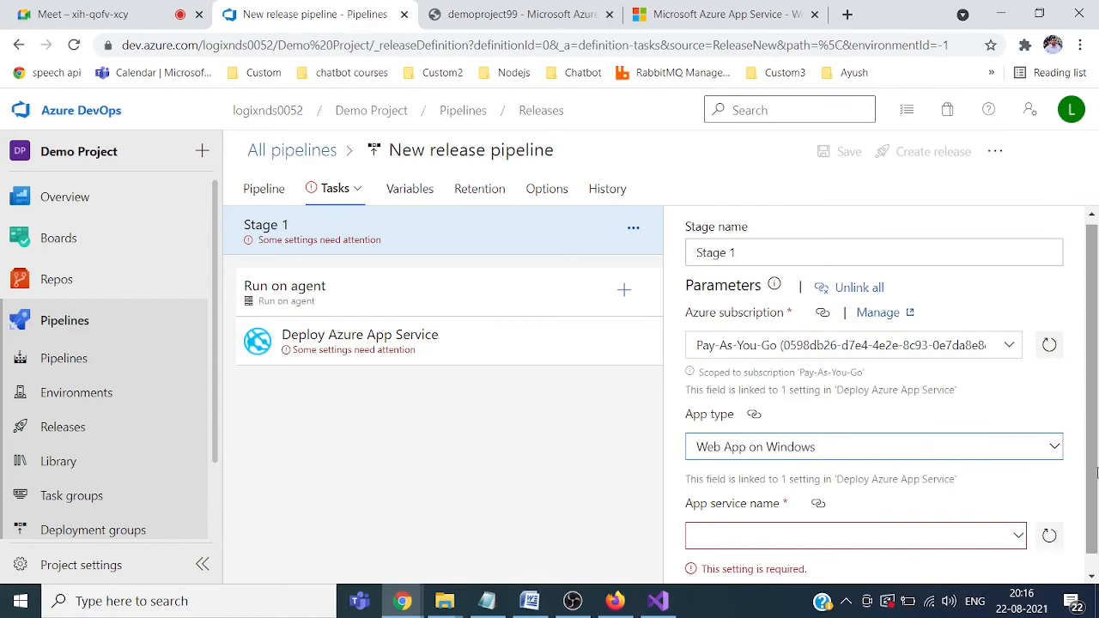
# Step: Choose demoproject99 as the App service name
pyautogui.scroll(-2, 1096, 472)
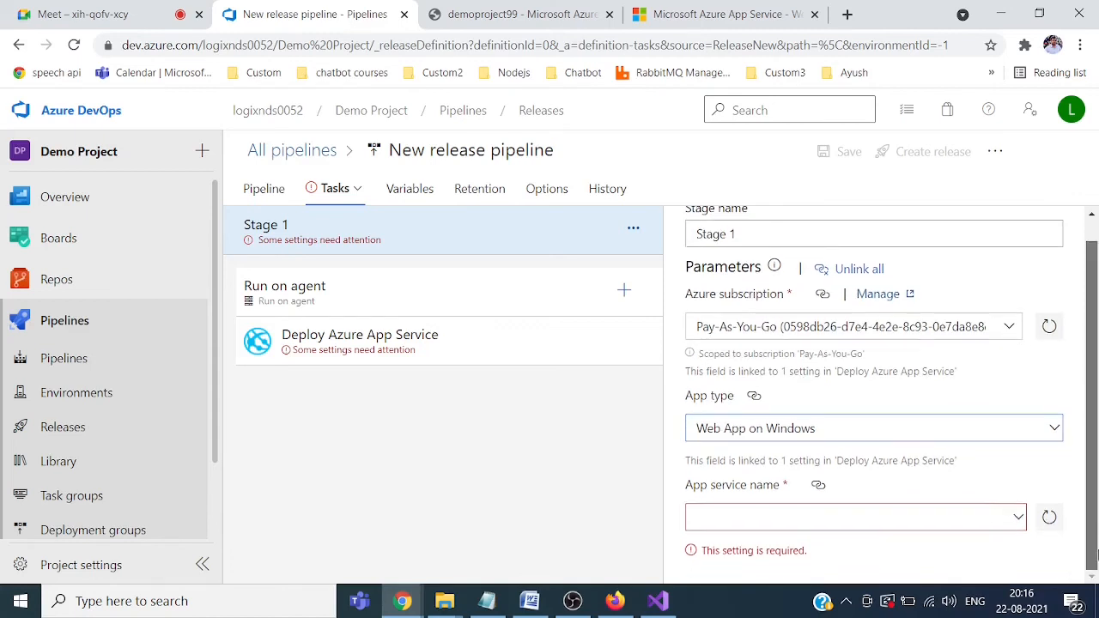
pyautogui.click(1020, 520)
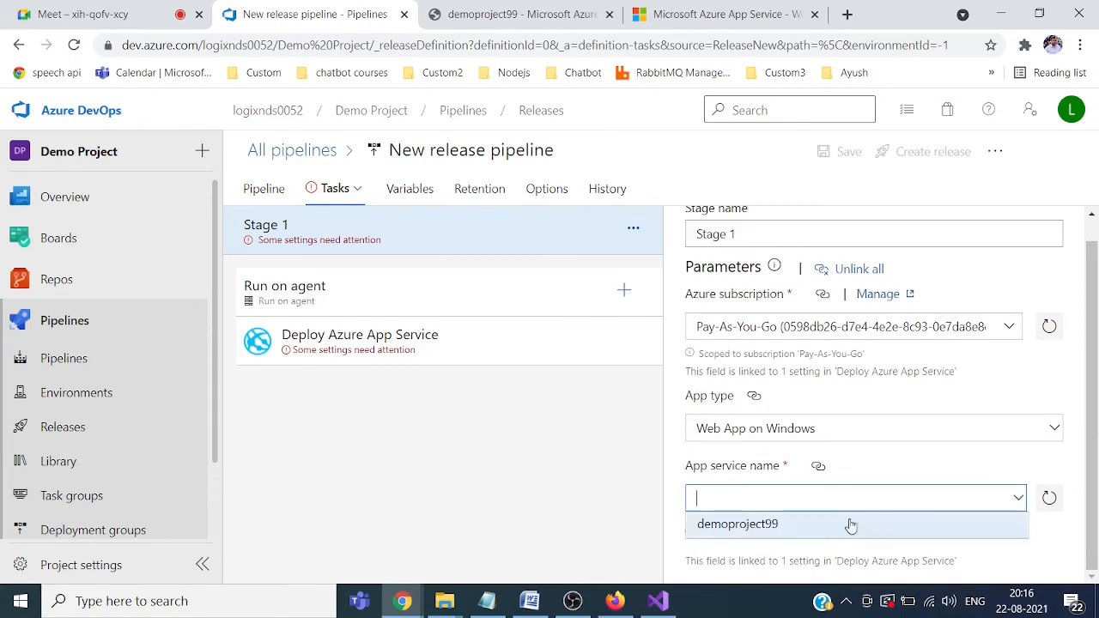
pyautogui.click(725, 531)
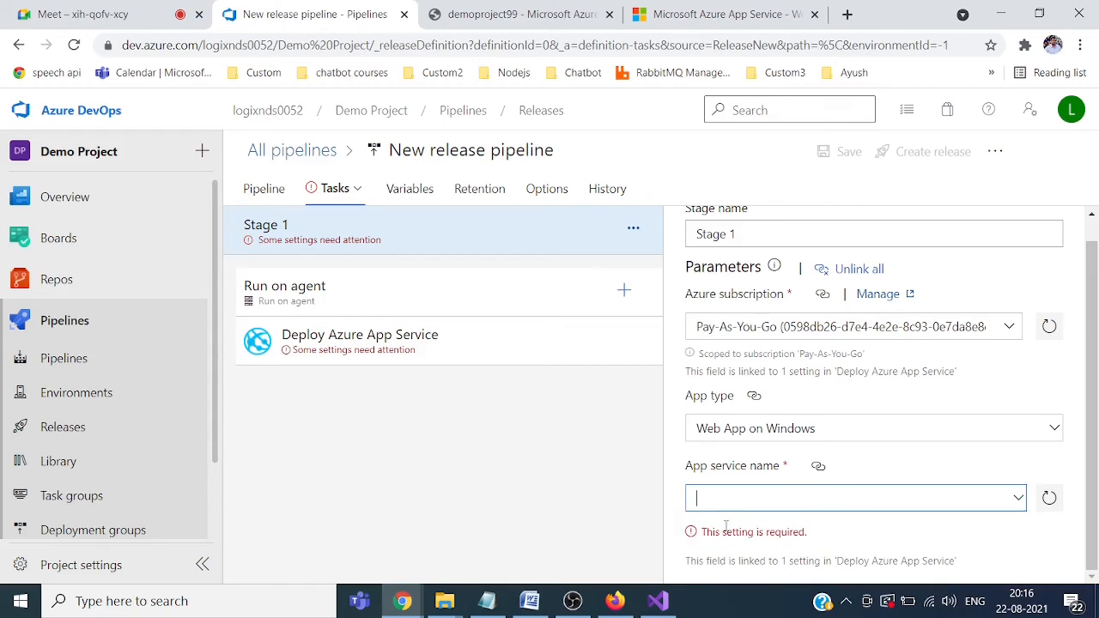
pyautogui.click(1019, 509)
pyautogui.click(968, 526)
pyautogui.write('demoproject99')
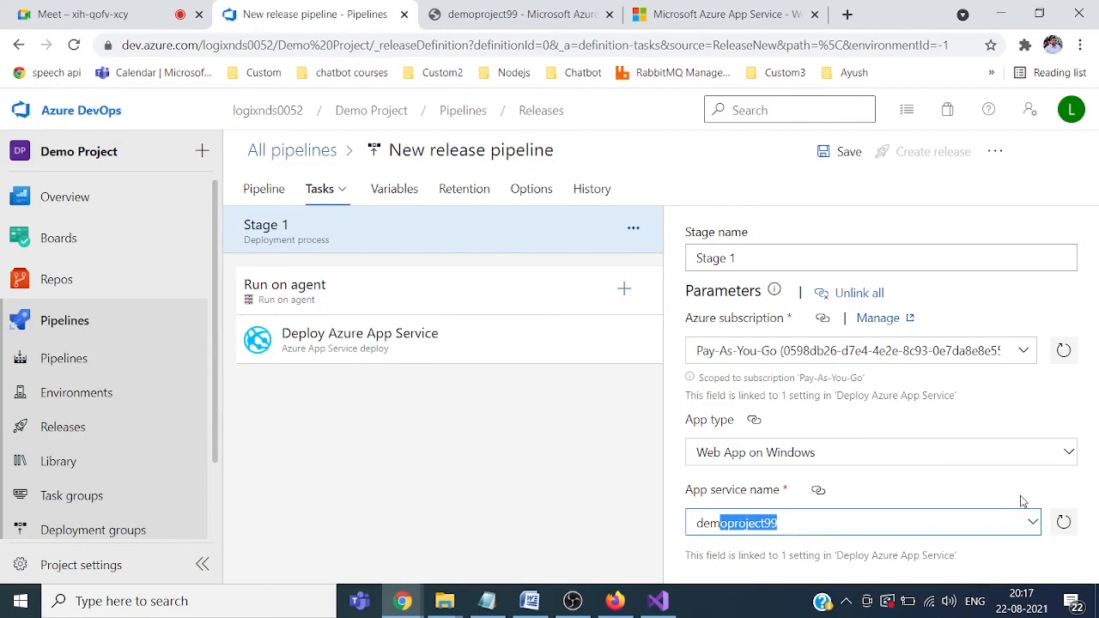
pyautogui.click(1021, 493)
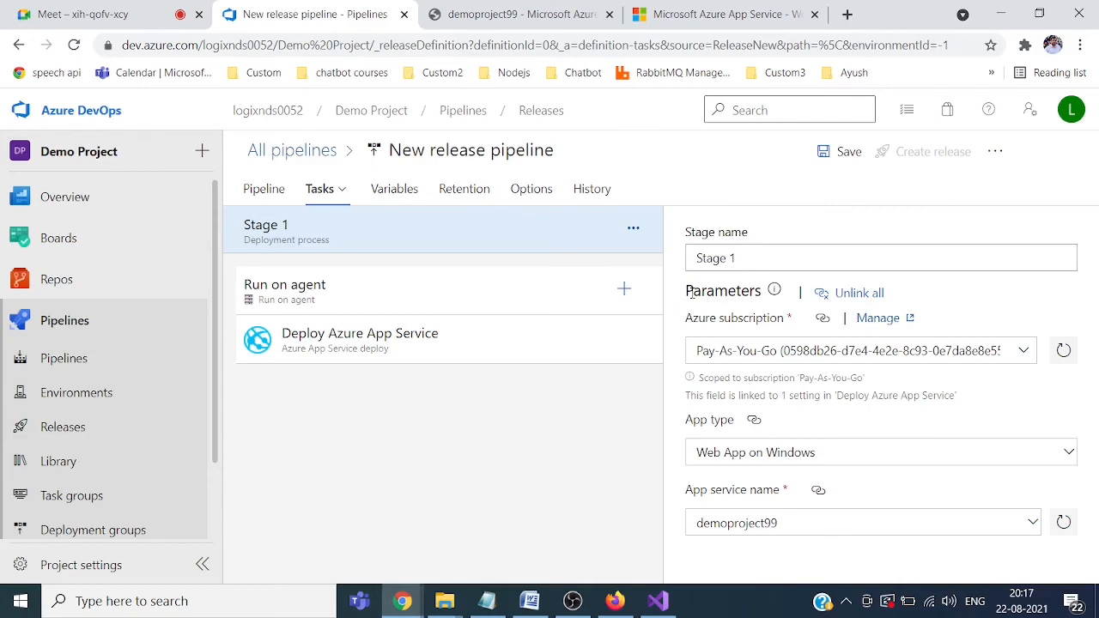
# Step: Save the pipeline with comment 'automated release pipeline' and view the Releases list
pyautogui.click(845, 154)
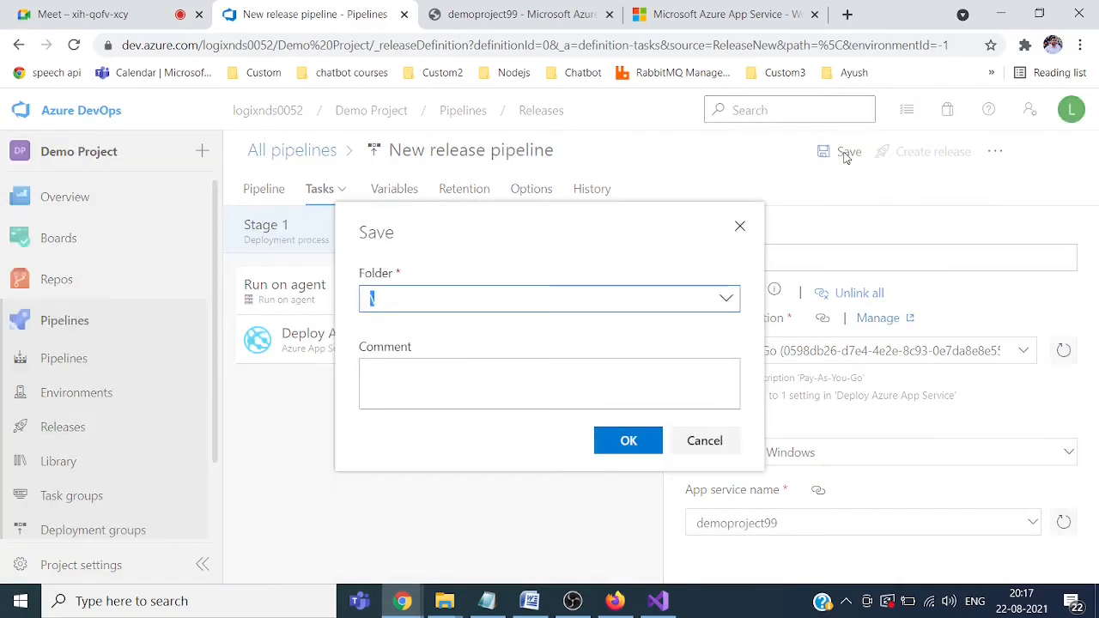
pyautogui.click(549, 378)
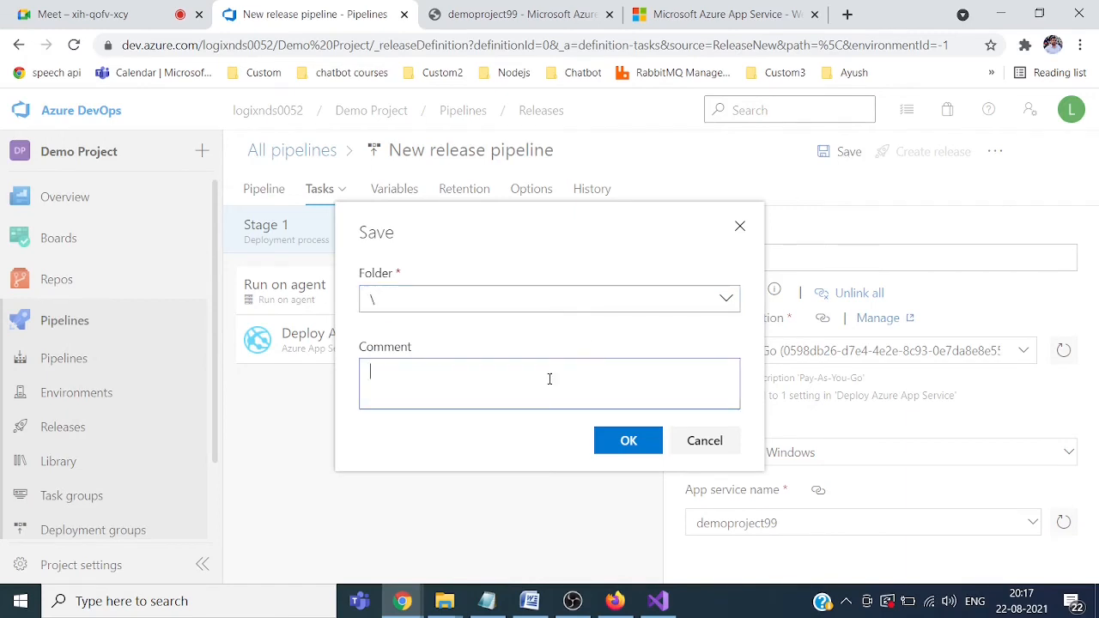
pyautogui.write('automated relase')
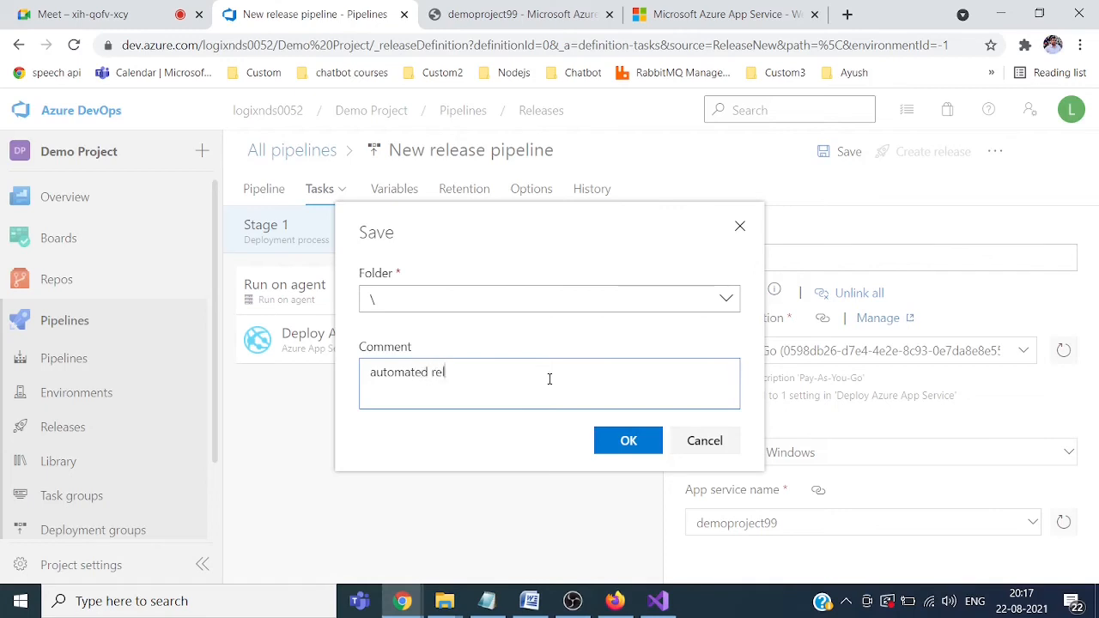
pyautogui.press('BackSpace')
pyautogui.press('BackSpace')
pyautogui.press('BackSpace')
pyautogui.write('ease pipeline')
pyautogui.click(608, 440)
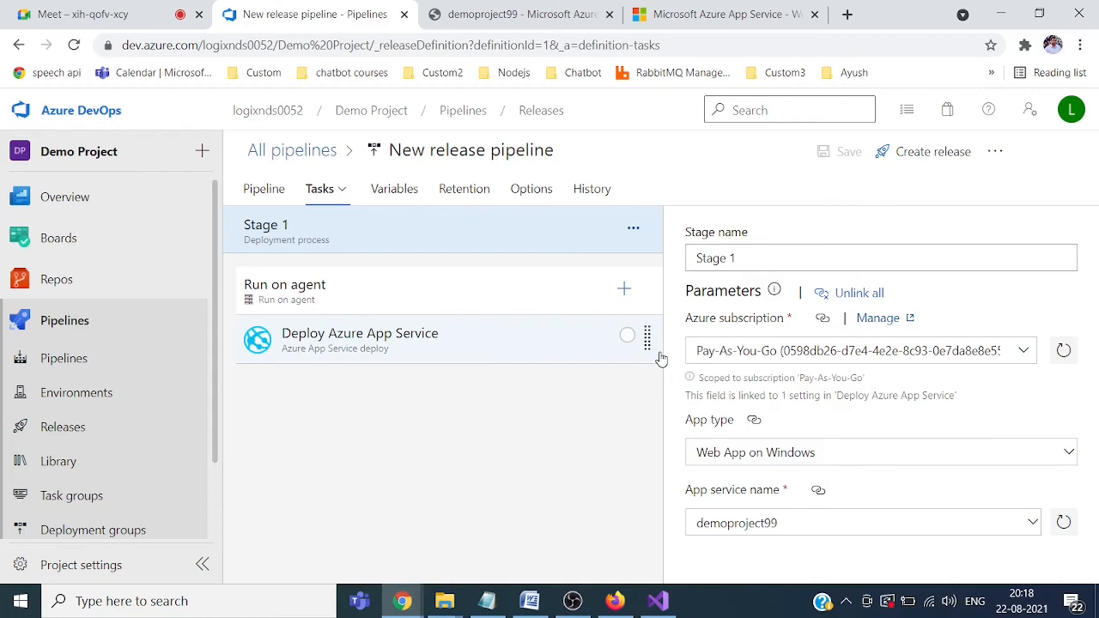
pyautogui.click(64, 434)
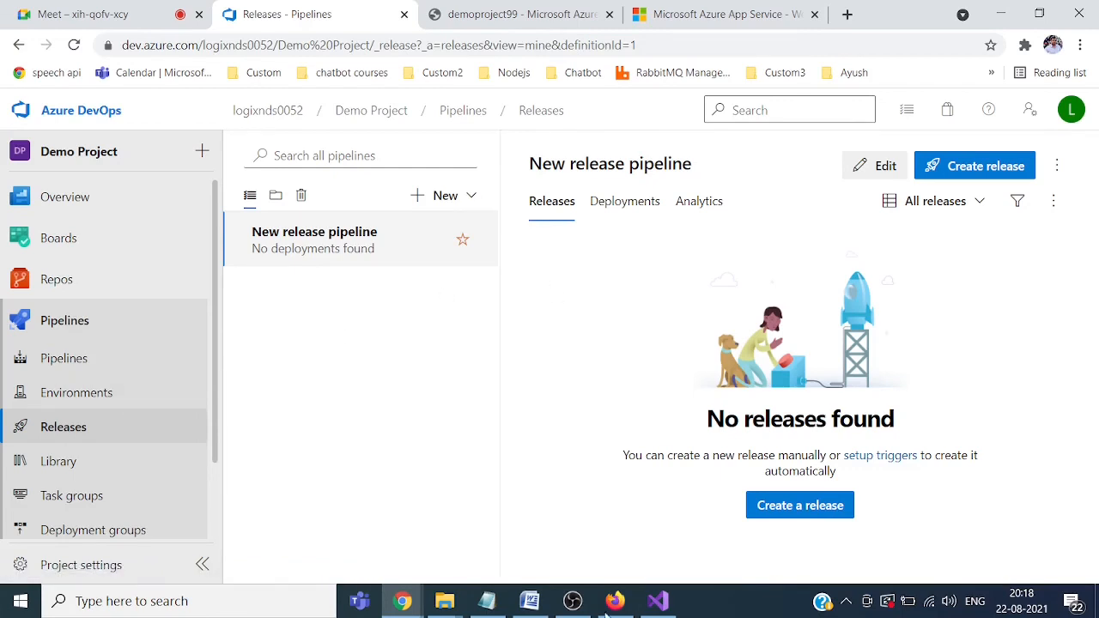
# Step: Open Startup.cs from Solution Explorer in Visual Studio
pyautogui.click(656, 603)
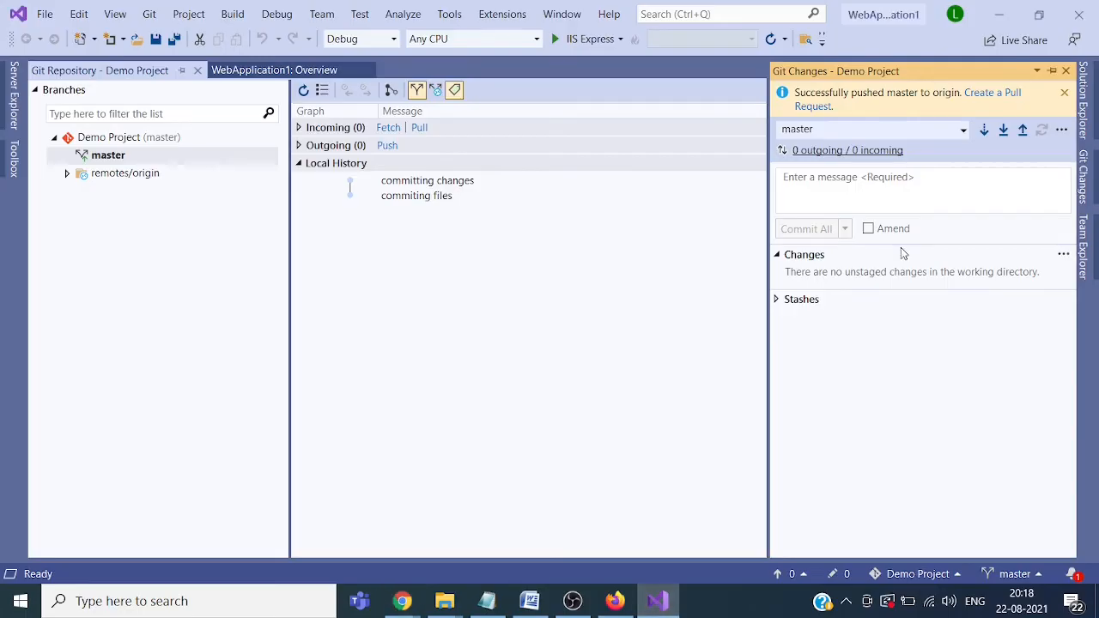
pyautogui.click(1084, 124)
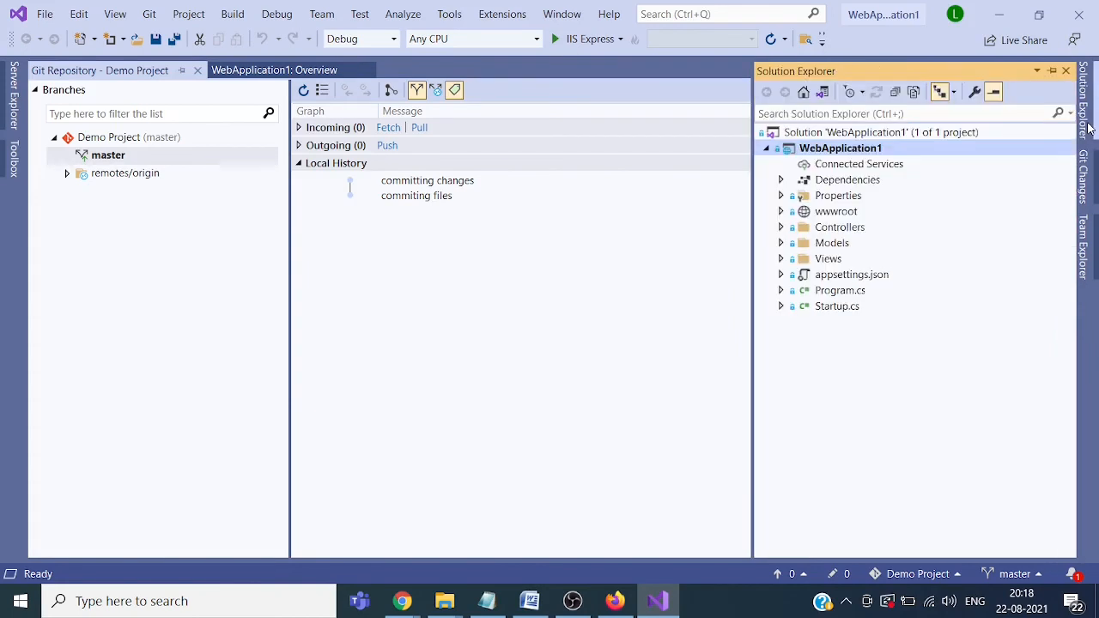
pyautogui.click(841, 309)
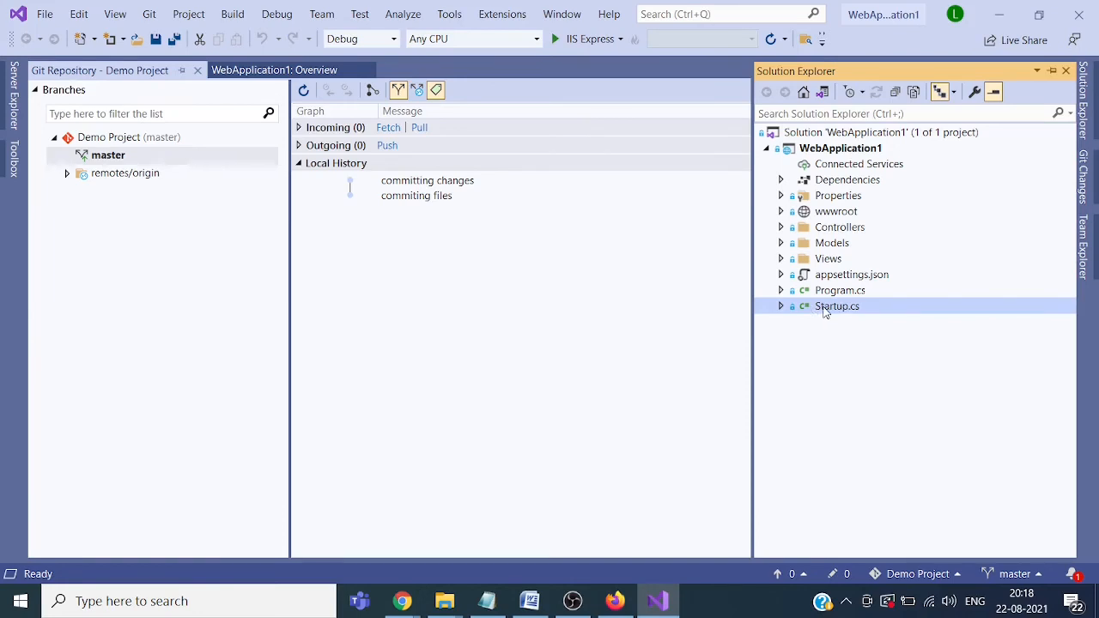
pyautogui.doubleClick(824, 309)
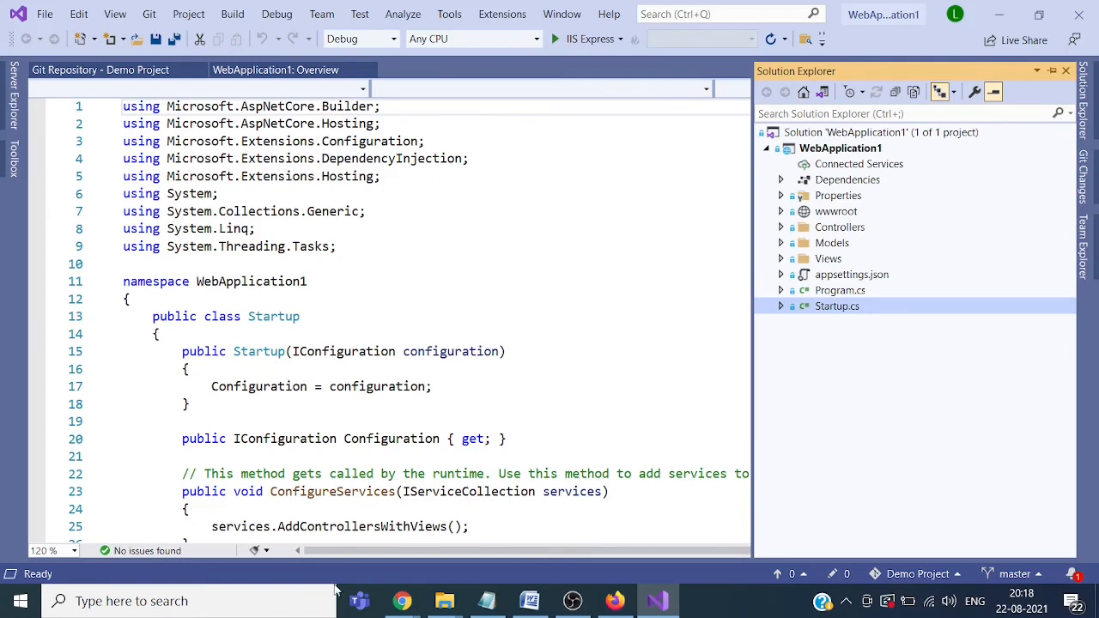
# Step: Add a '//adding some comment' line after line 17, save, and show Git Changes
pyautogui.click(476, 393)
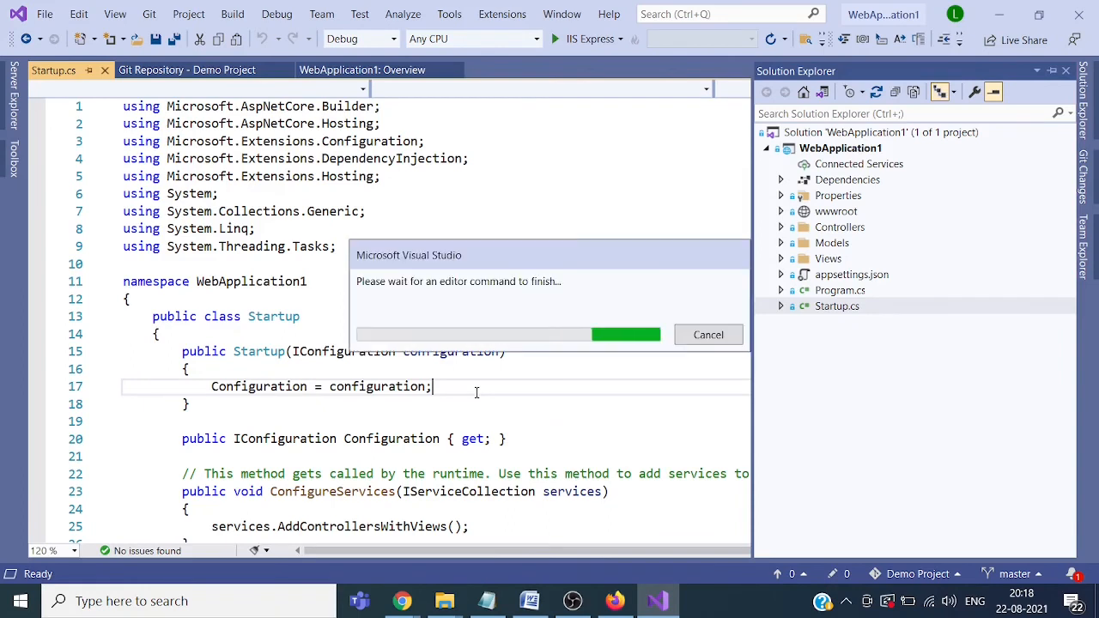
pyautogui.press('Return')
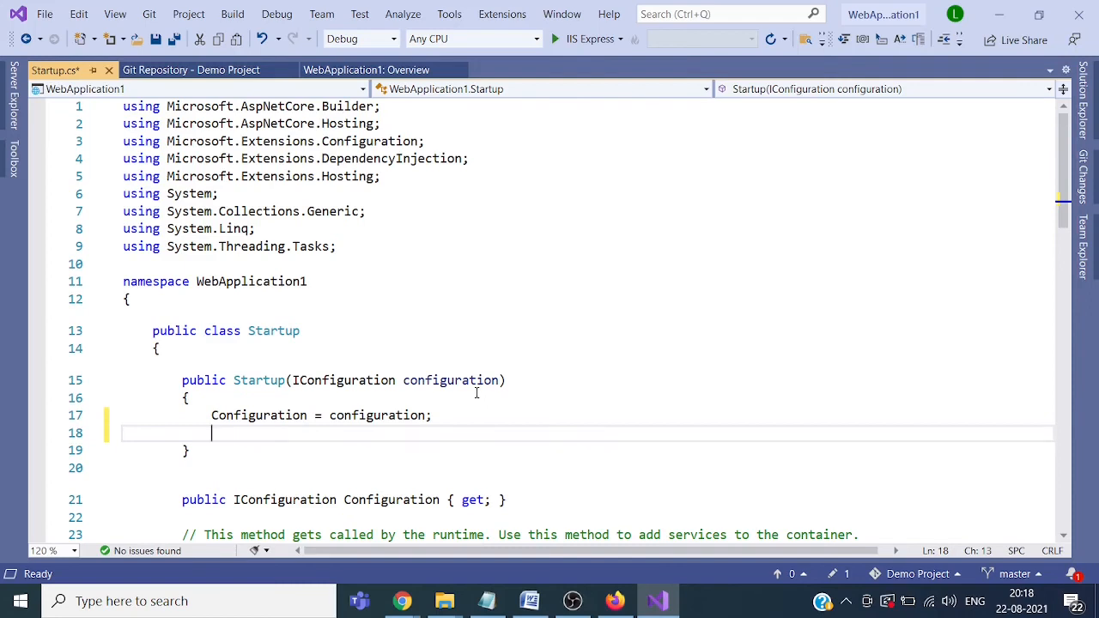
pyautogui.write('//')
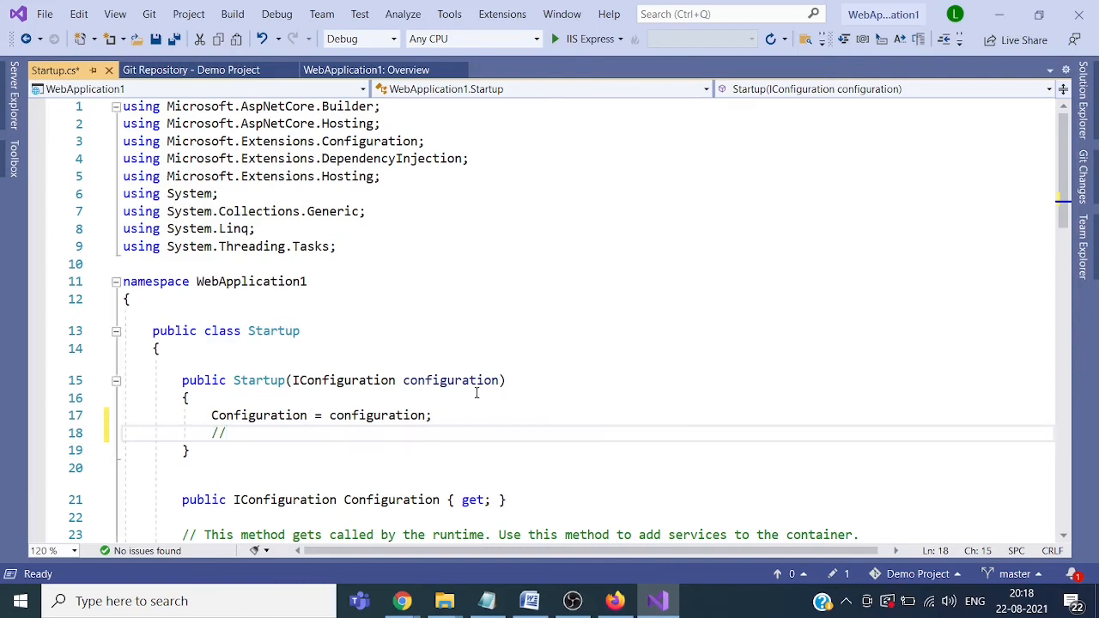
pyautogui.write('adding some comm')
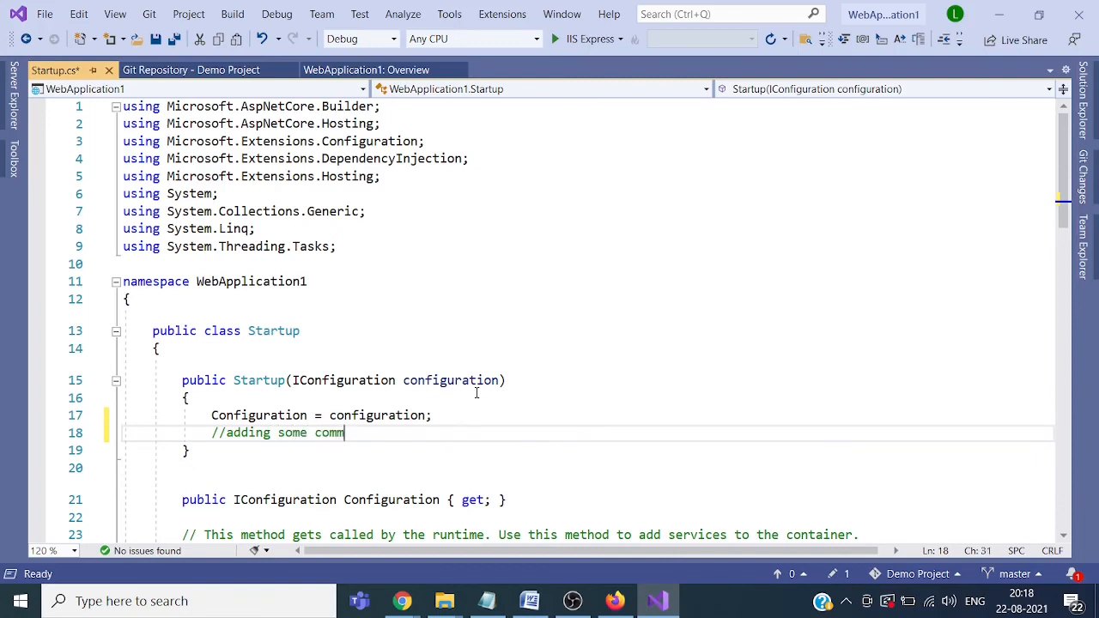
pyautogui.write('ent')
pyautogui.hotkey('ctrl', 's')
pyautogui.hotkey('ctrl', '0')
pyautogui.hotkey('ctrl', 'g')
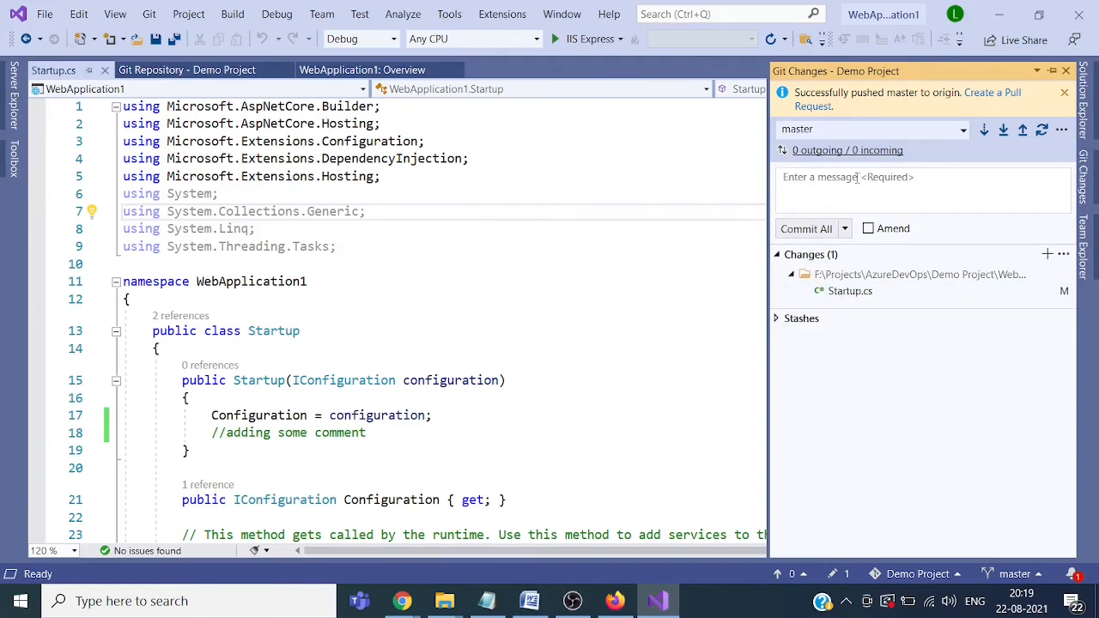
# Step: Enter the commit message 'committing changed file' and sign in with the account
pyautogui.click(856, 176)
pyautogui.write('committin')
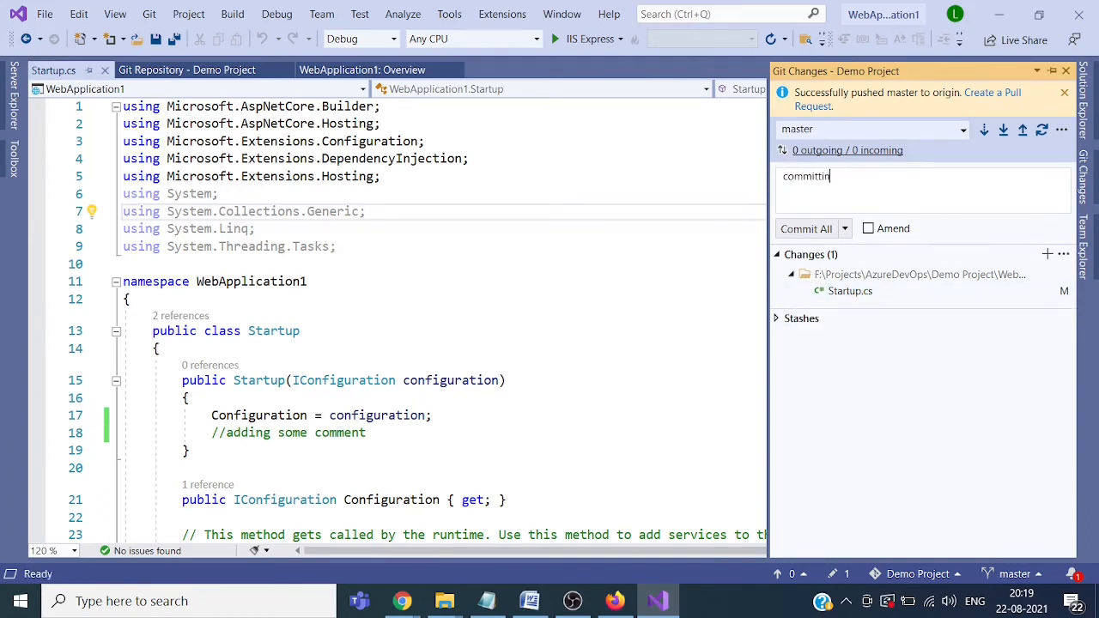
pyautogui.write('g changed file')
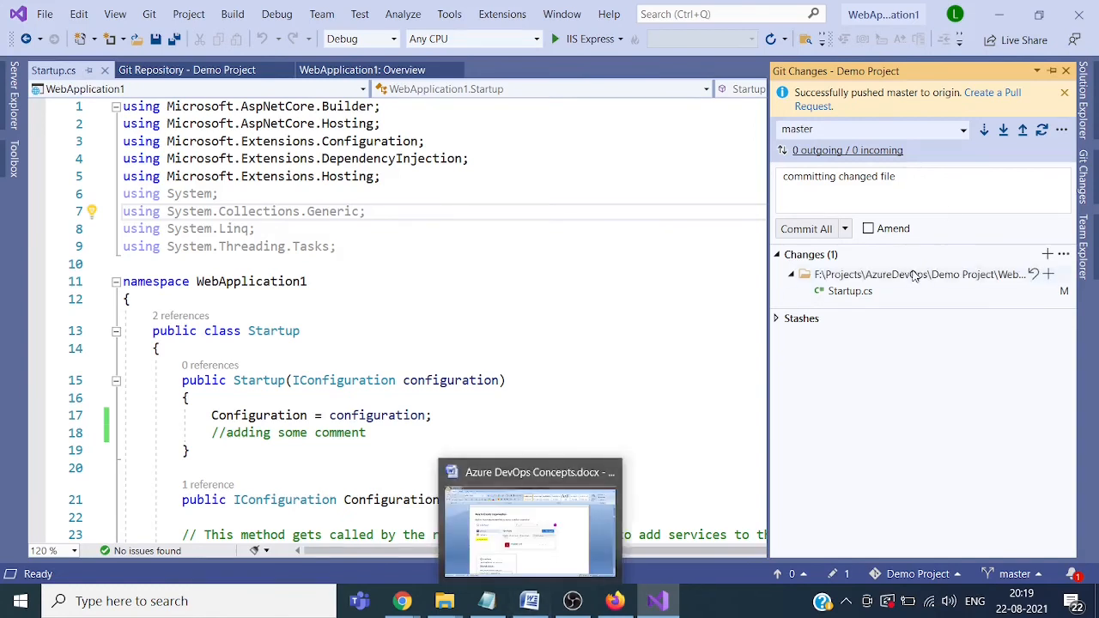
pyautogui.click(1004, 131)
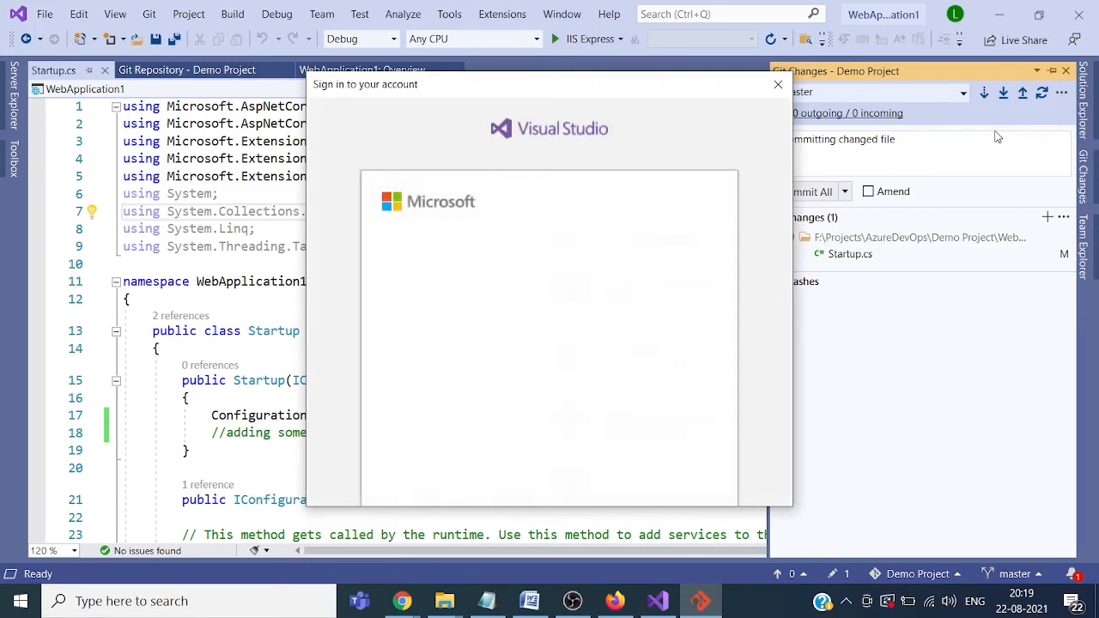
pyautogui.click(530, 295)
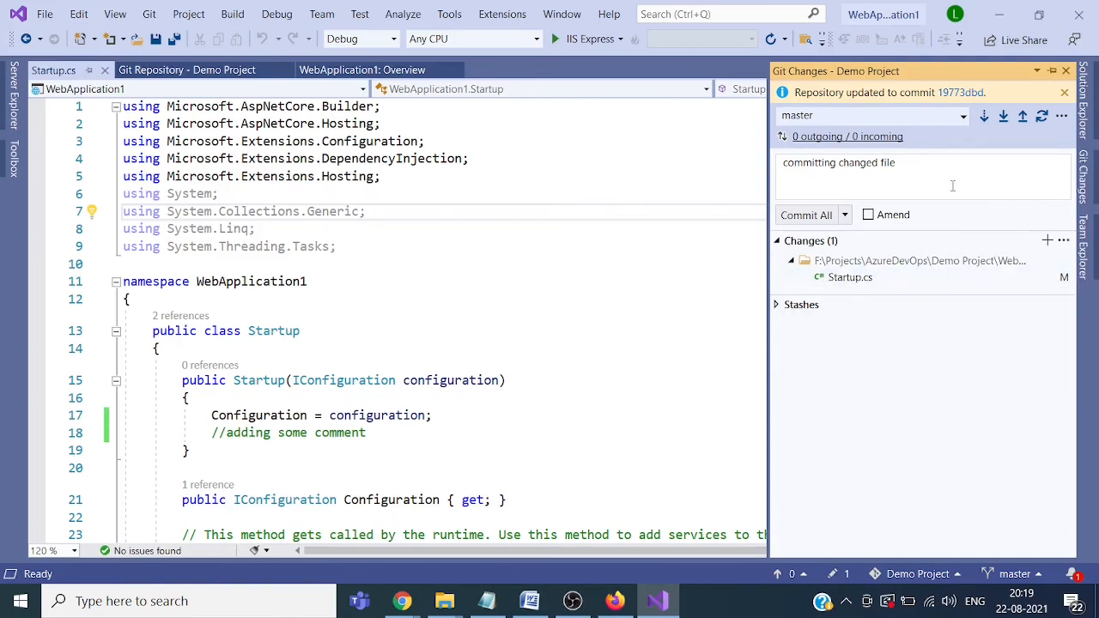
# Step: Commit All and Push the change to origin/master, authorizing with the account
pyautogui.click(845, 215)
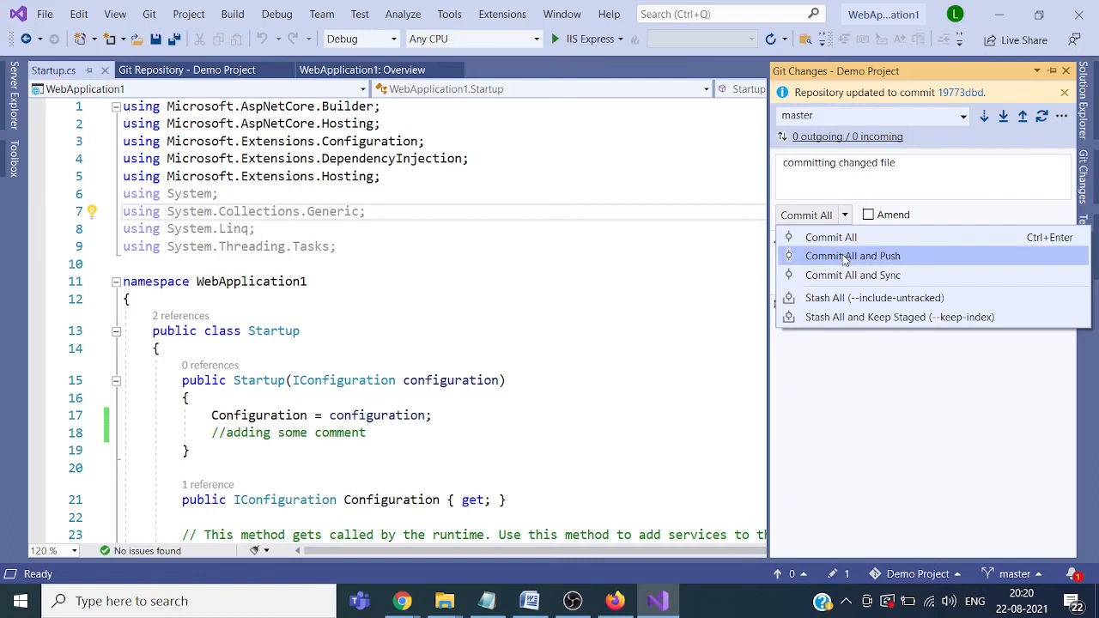
pyautogui.click(848, 255)
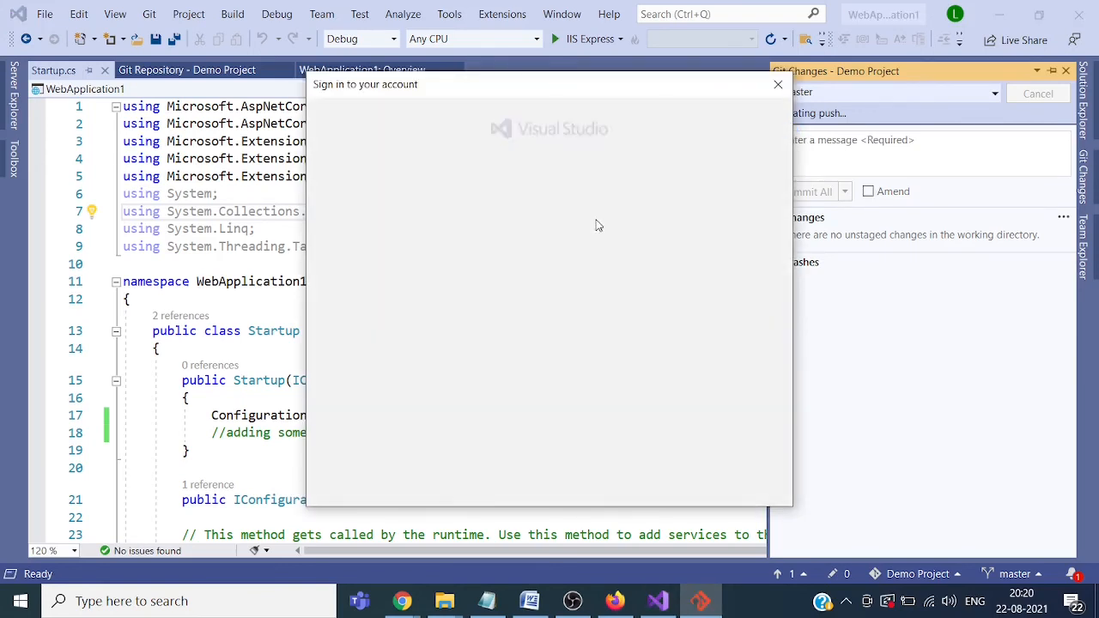
pyautogui.click(541, 289)
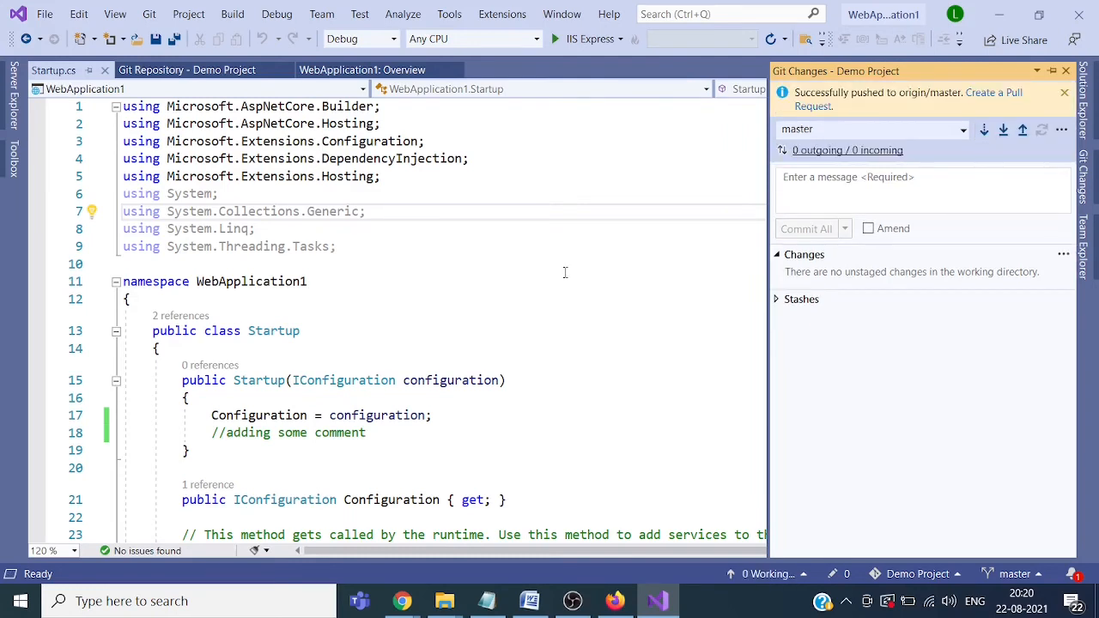
pyautogui.click(615, 601)
# Step: Open the Demo Project repository's commit history in Azure DevOps
pyautogui.moveTo(404, 609)
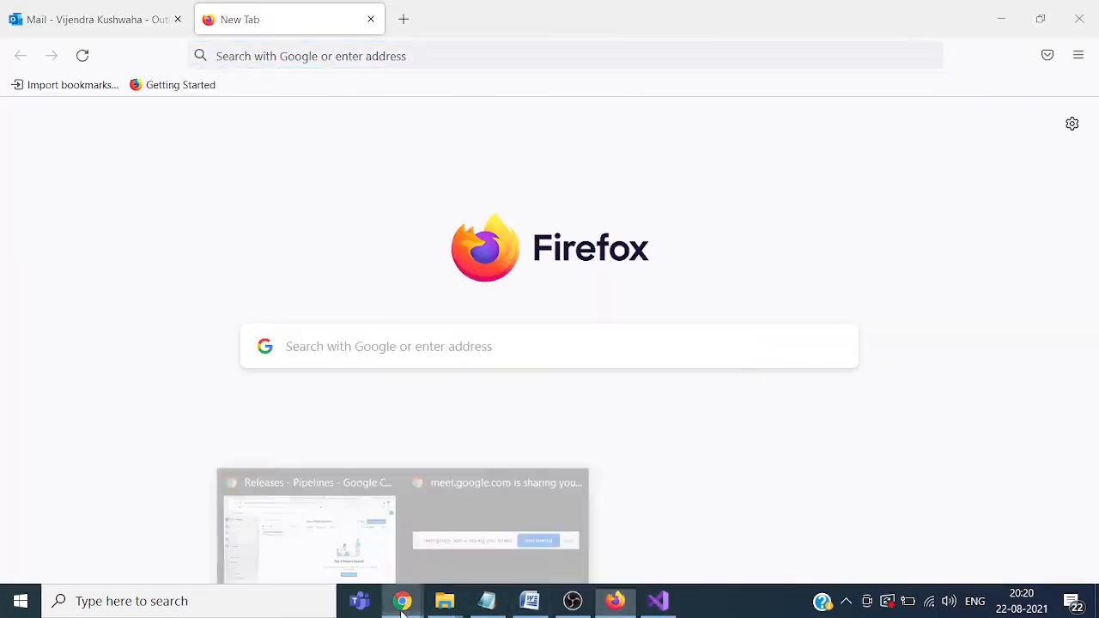
pyautogui.click(360, 573)
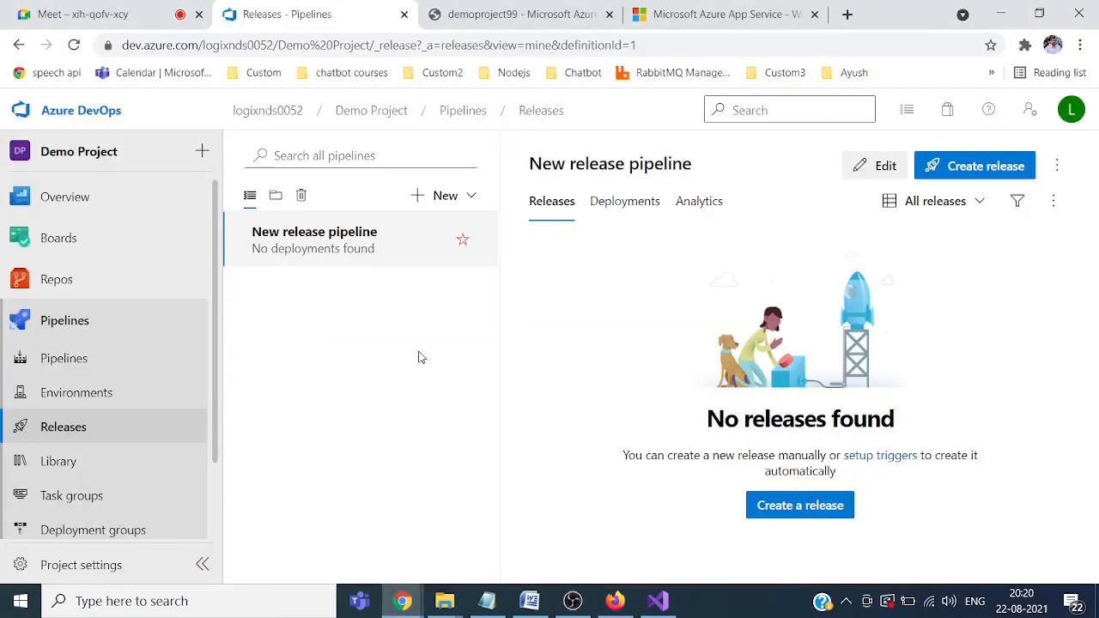
pyautogui.click(73, 283)
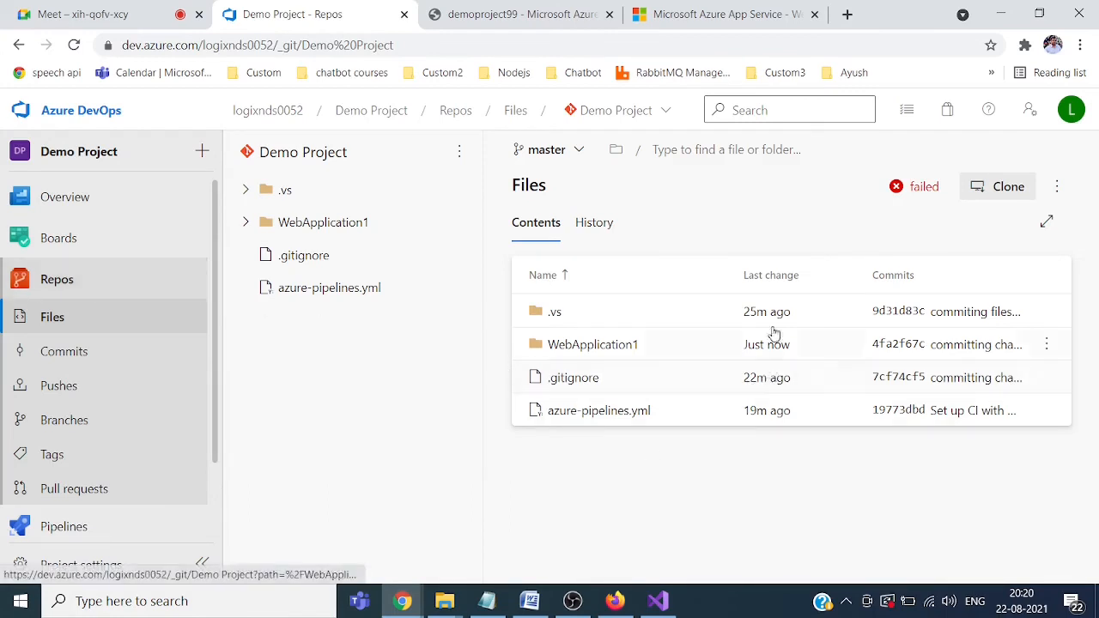
pyautogui.click(592, 225)
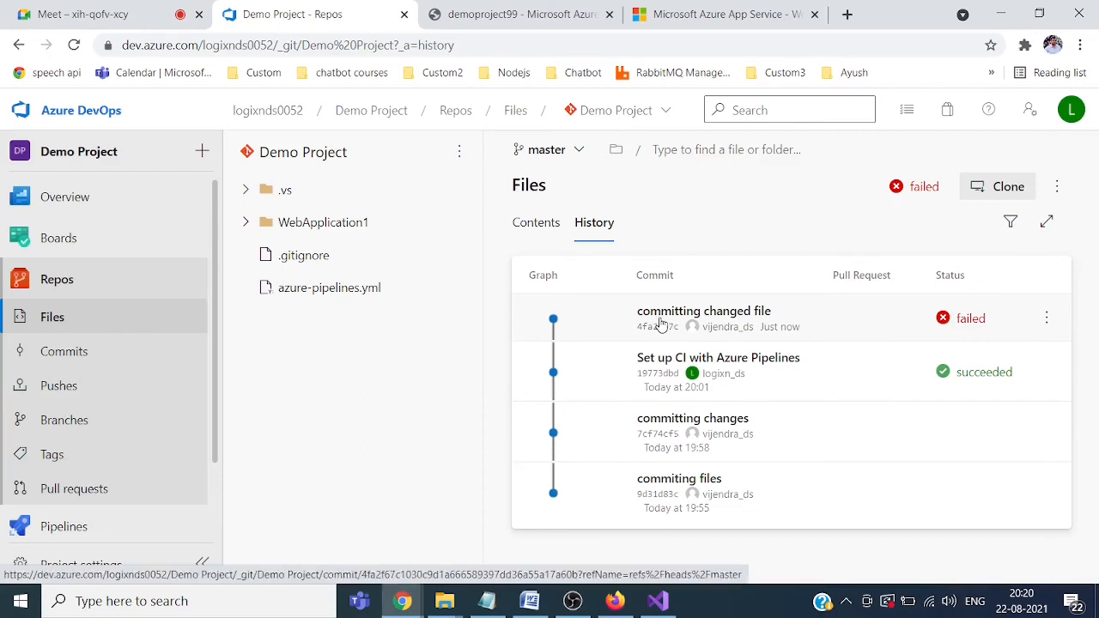
# Step: Review failed build #20210822.3's no-hosted-parallelism error, then return to the repository files
pyautogui.click(971, 319)
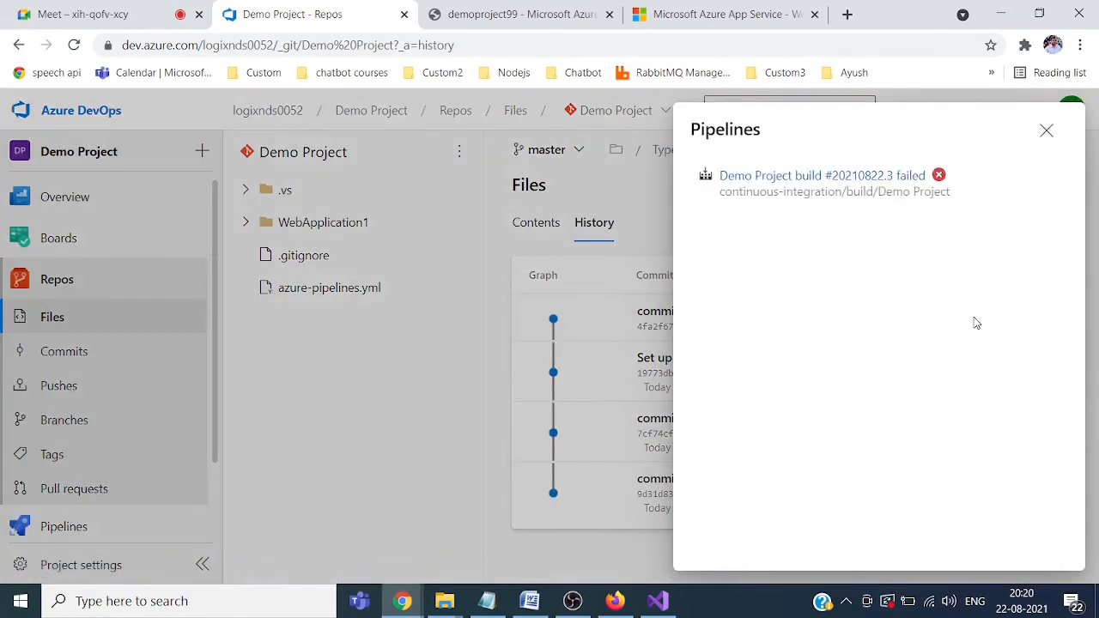
pyautogui.click(938, 175)
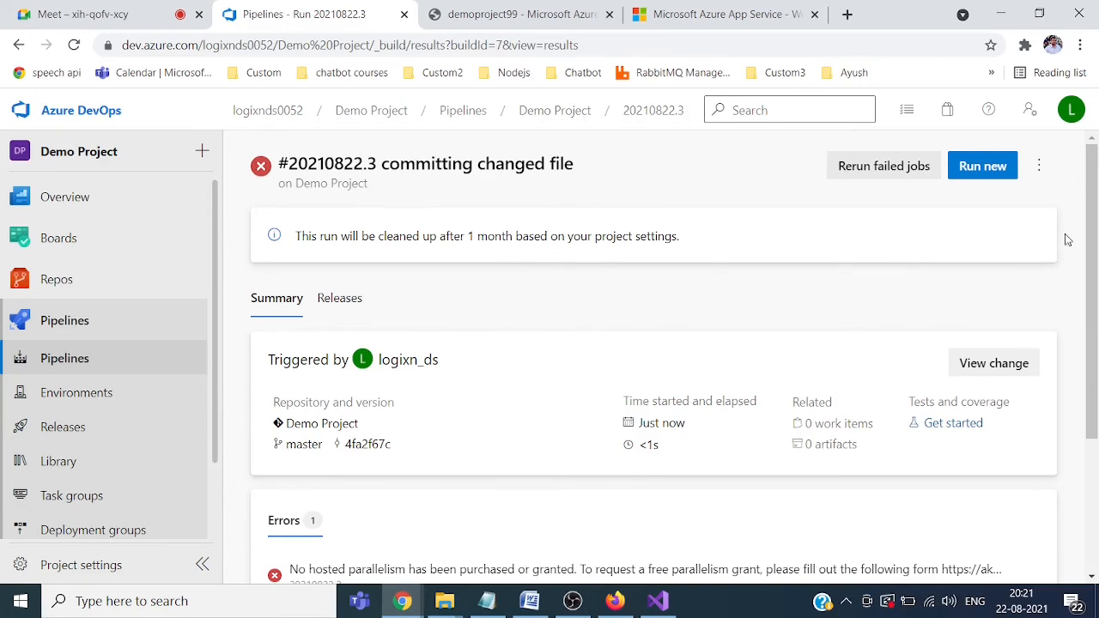
pyautogui.moveTo(1085, 243); pyautogui.dragTo(1095, 284)
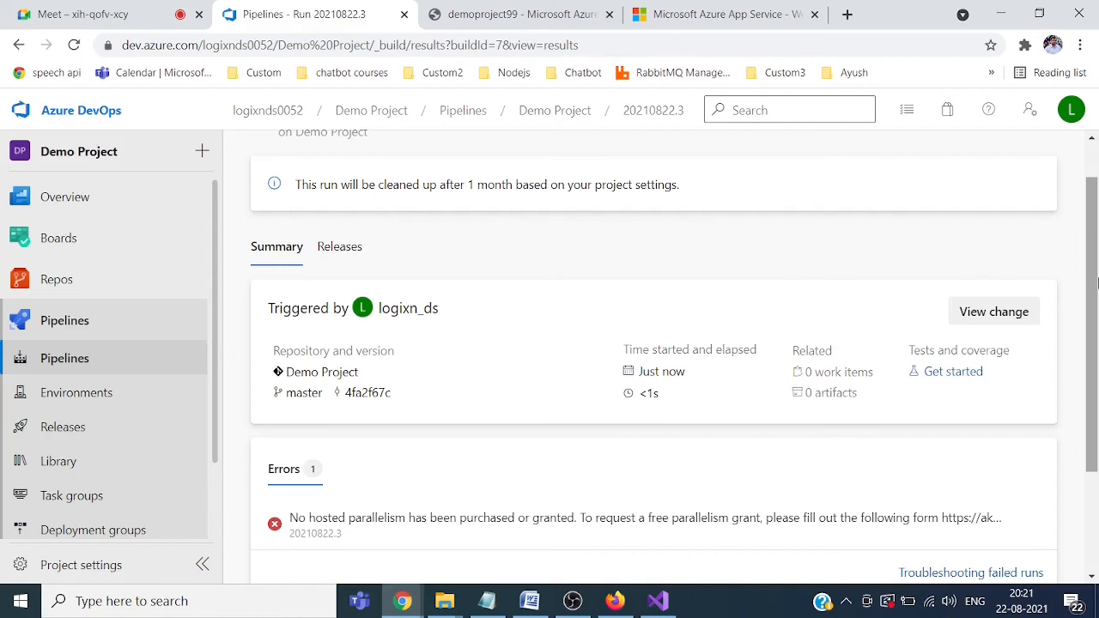
pyautogui.moveTo(1095, 283)
pyautogui.mouseDown()
pyautogui.moveTo(1097, 334)
pyautogui.moveTo(1096, 279)
pyautogui.mouseUp()
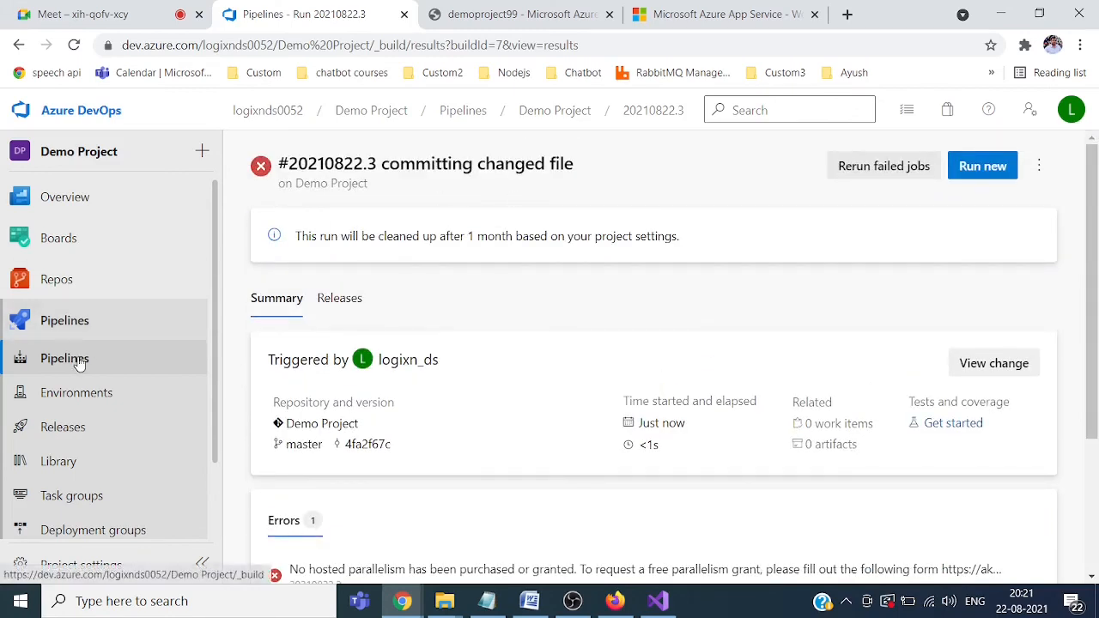
pyautogui.click(62, 281)
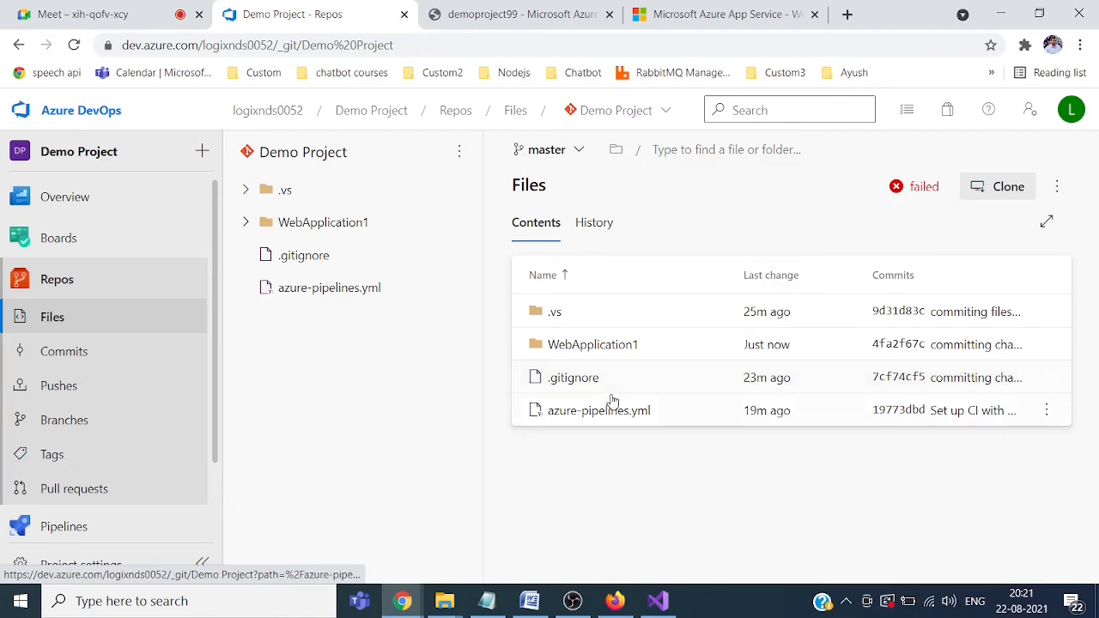
# Step: Open WebApplication1's Startup.cs and highlight the pushed '//adding some comment' on line 18
pyautogui.click(587, 354)
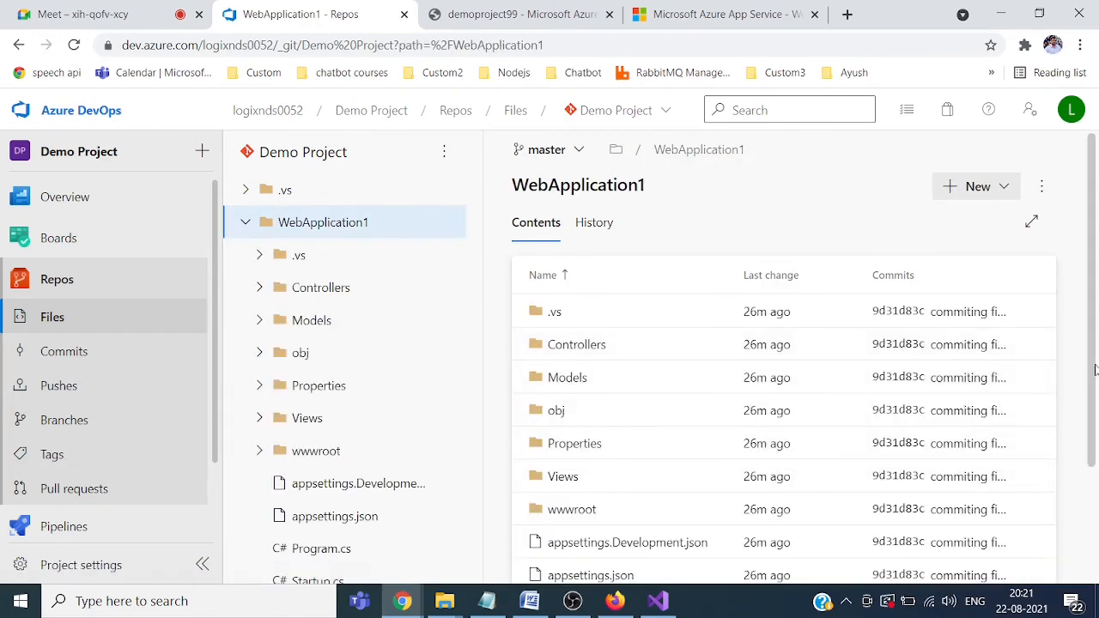
pyautogui.moveTo(1095, 370); pyautogui.dragTo(1098, 498)
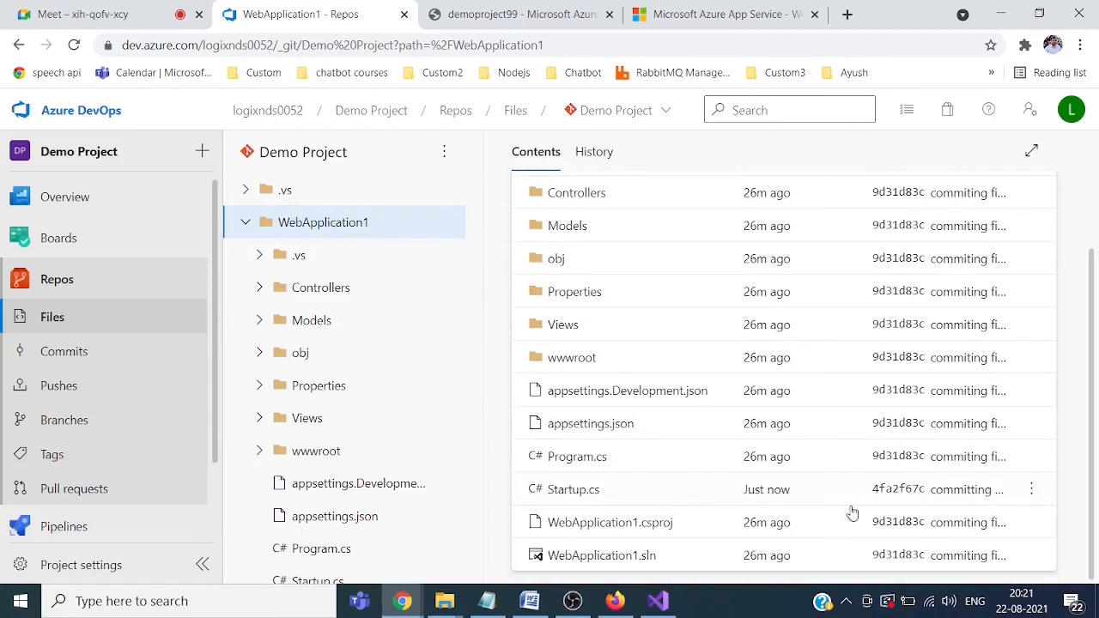
pyautogui.click(573, 491)
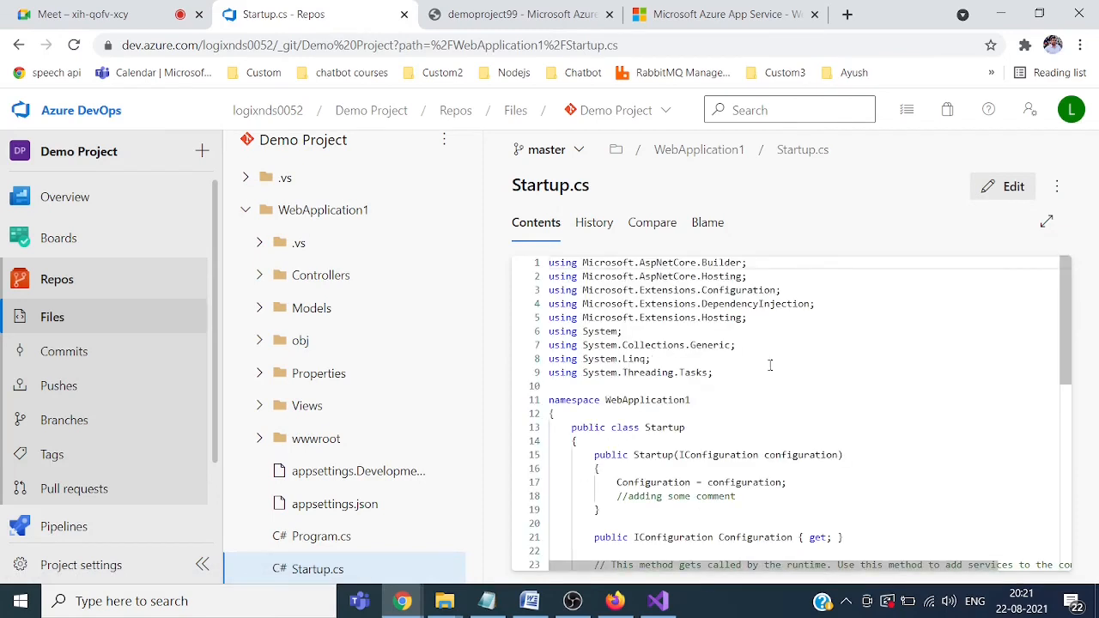
pyautogui.moveTo(620, 496); pyautogui.dragTo(738, 496)
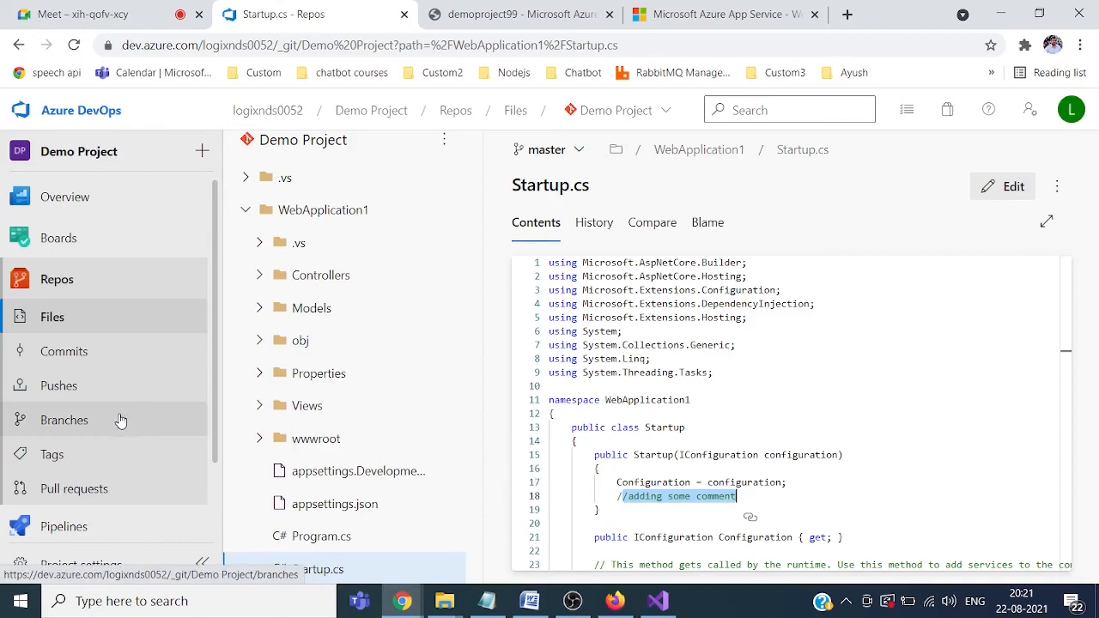
pyautogui.moveTo(215, 350); pyautogui.dragTo(207, 432)
# Step: Go to Pipelines and open the Demo Project pipeline's failed run #20210822.3
pyautogui.moveTo(164, 444)
pyautogui.click(74, 440)
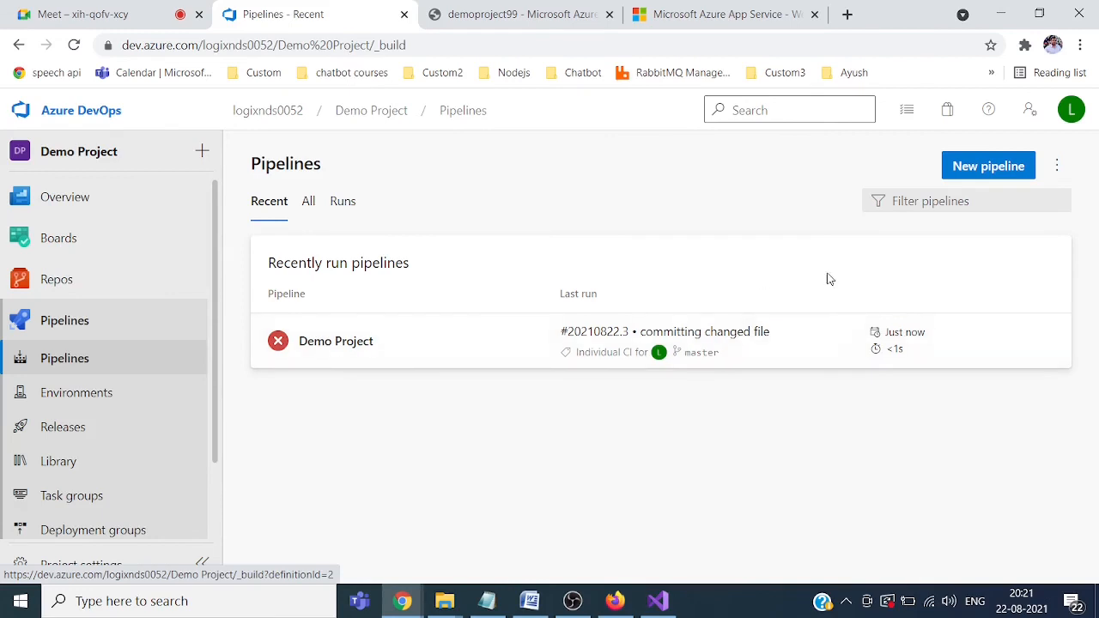
pyautogui.moveTo(924, 340)
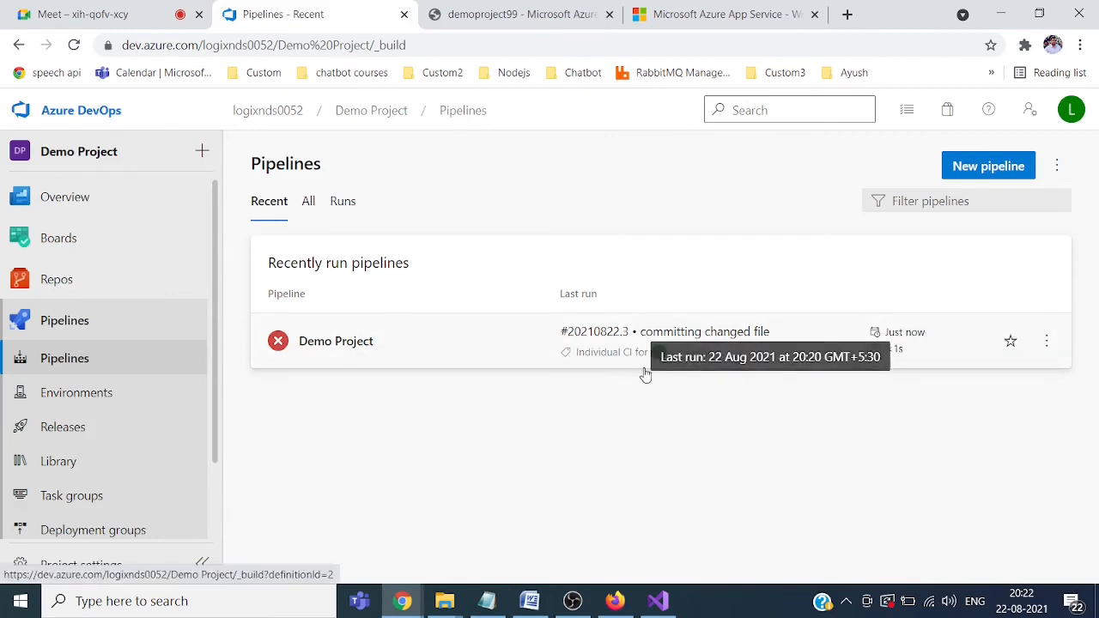
pyautogui.click(359, 345)
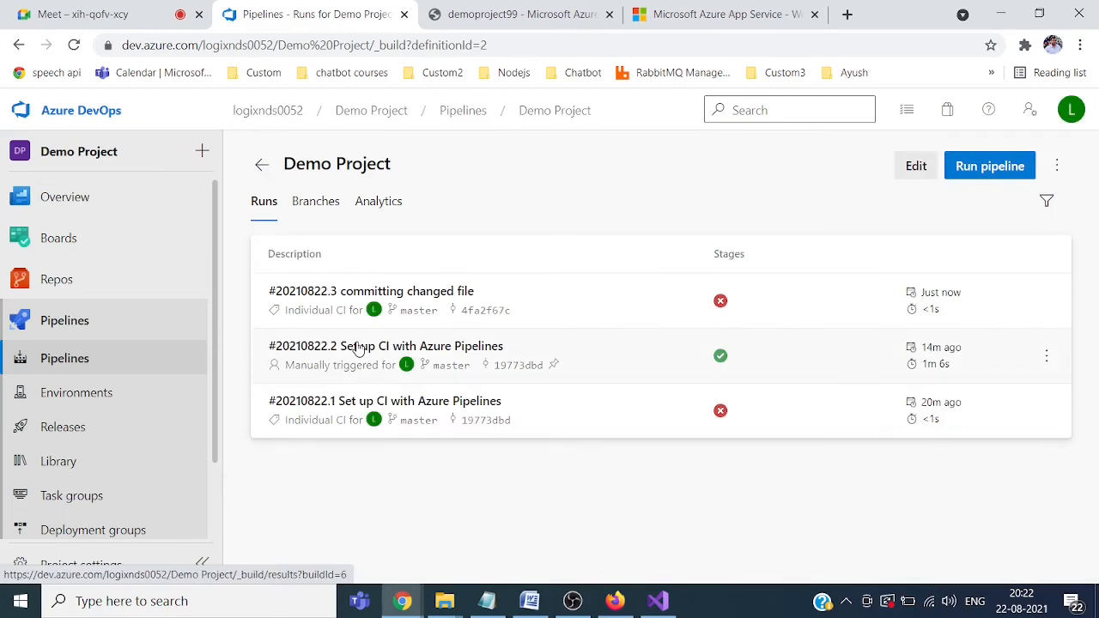
pyautogui.click(461, 291)
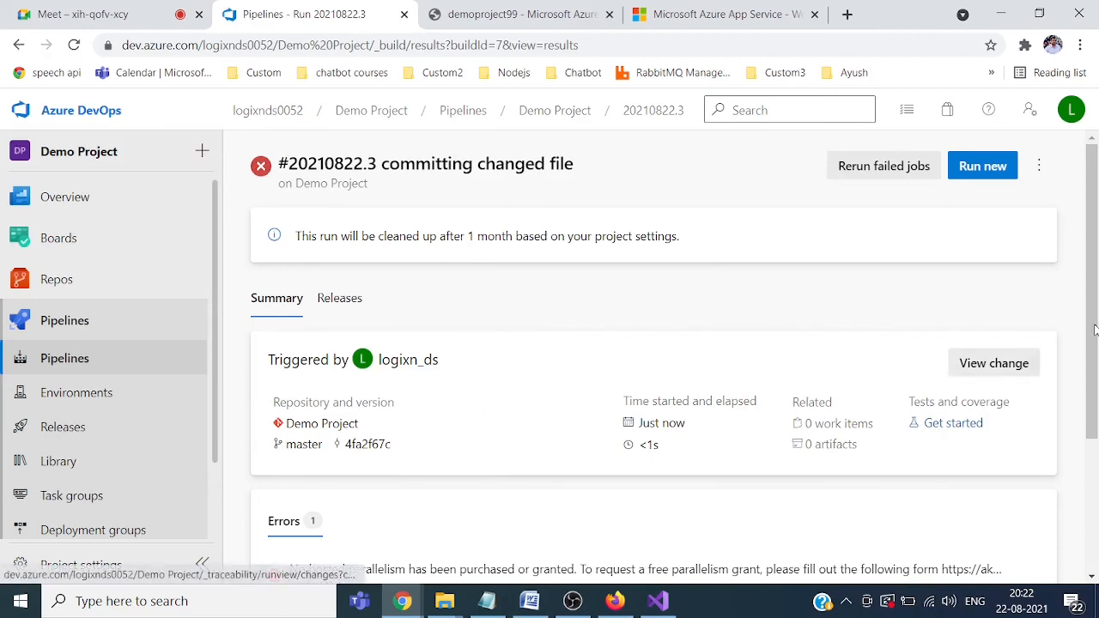
# Step: Open the run's job log and highlight the 'No hosted parallelism has been purchased or granted' error
pyautogui.moveTo(1094, 339); pyautogui.dragTo(1094, 489)
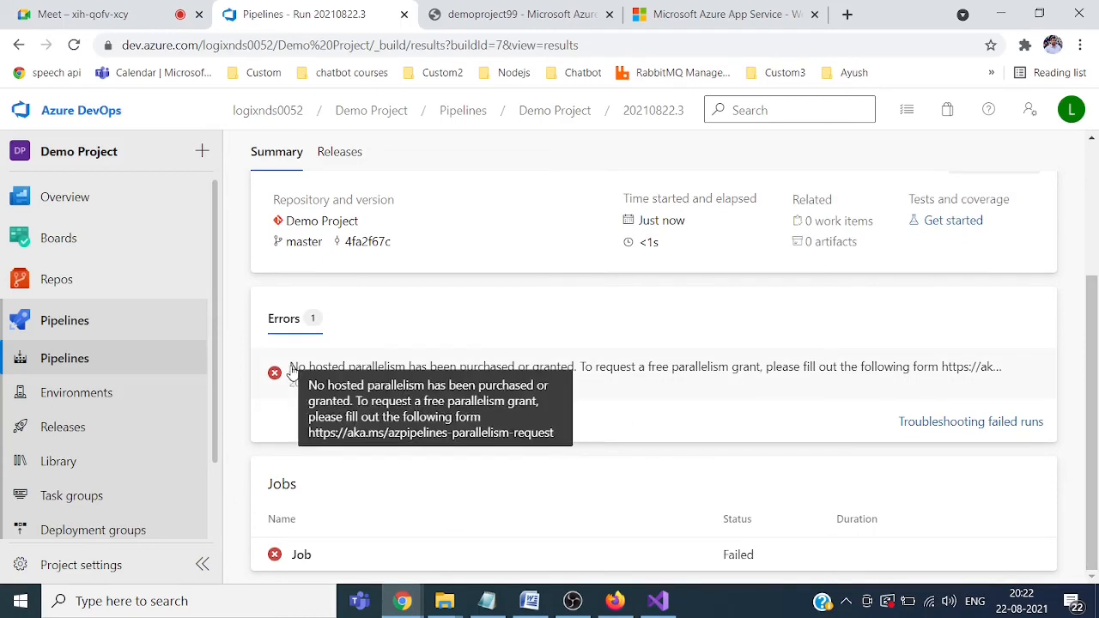
pyautogui.click(461, 367)
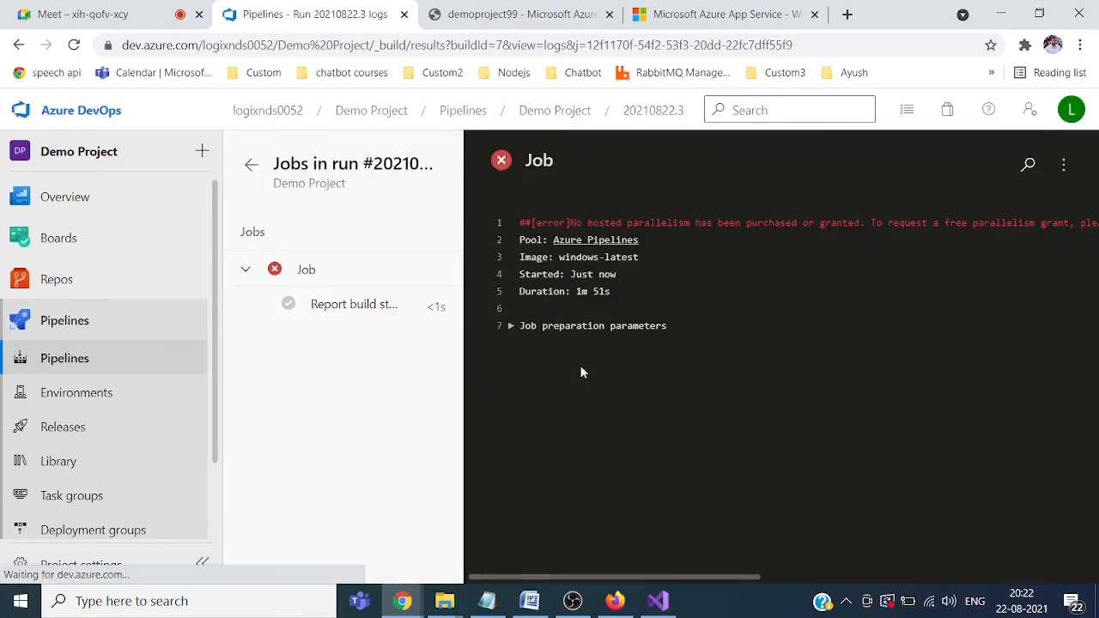
pyautogui.moveTo(570, 223); pyautogui.dragTo(1073, 222)
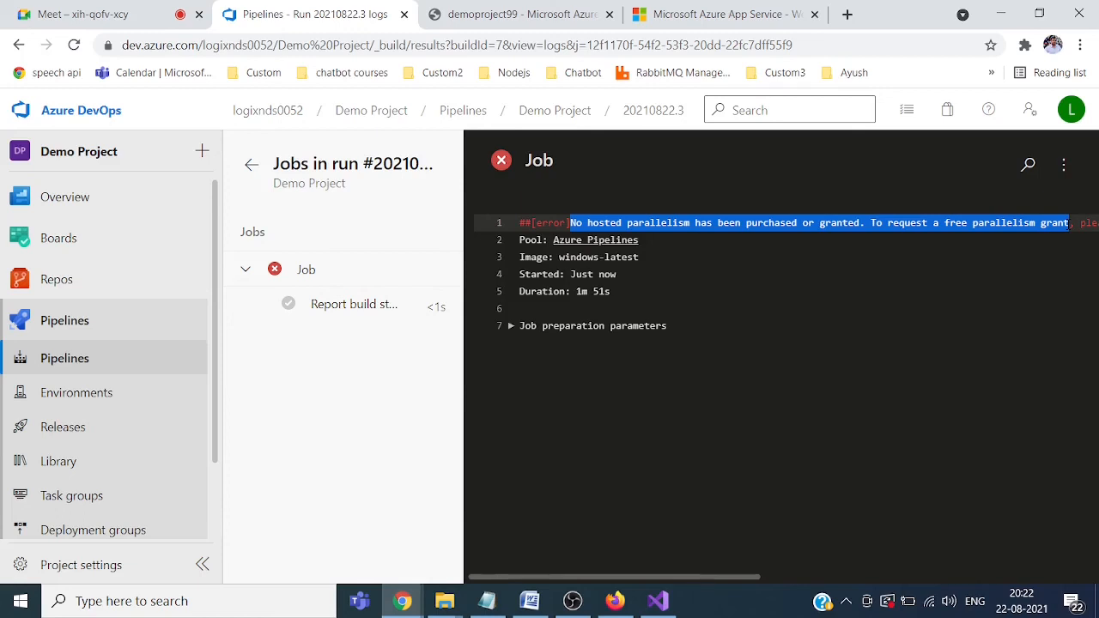
pyautogui.click(503, 164)
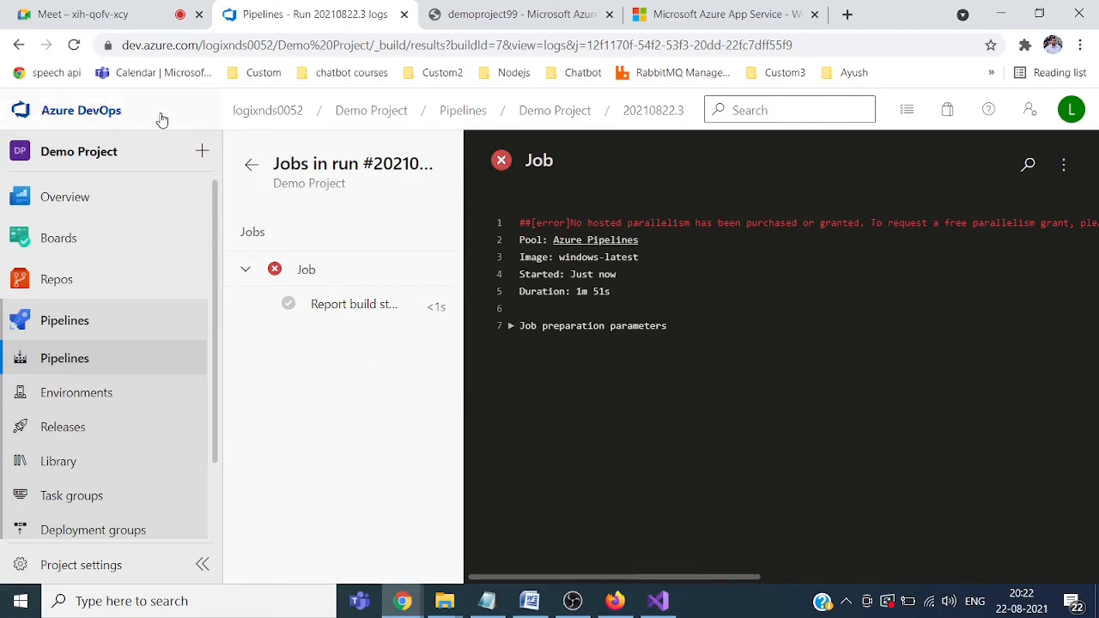
# Step: From the organization home page, go to Organization settings and choose Billing under General
pyautogui.click(255, 111)
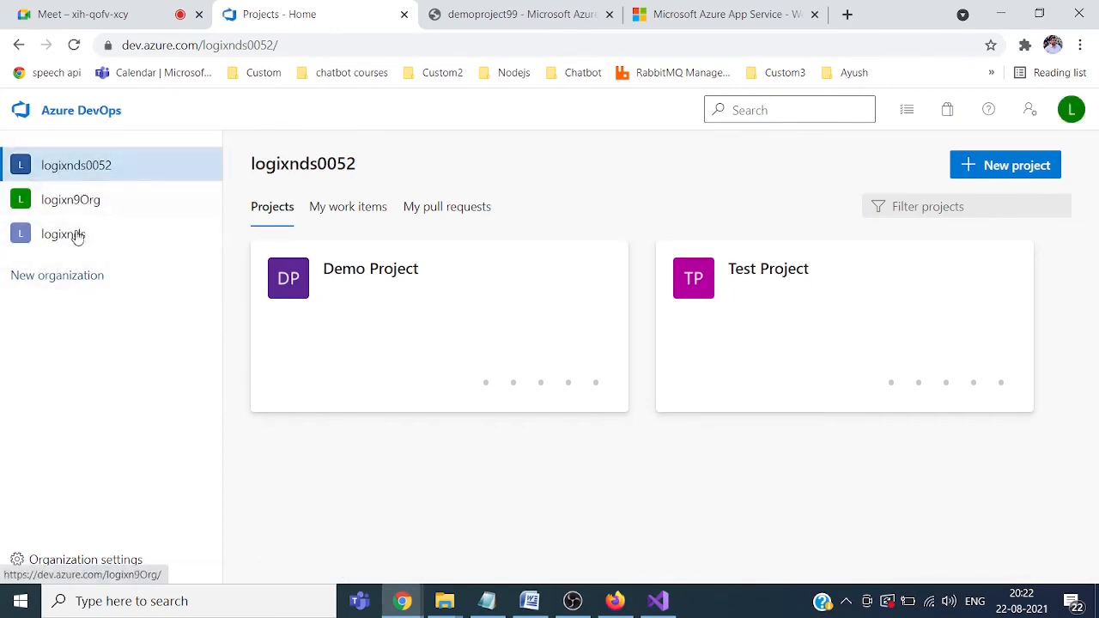
pyautogui.click(84, 566)
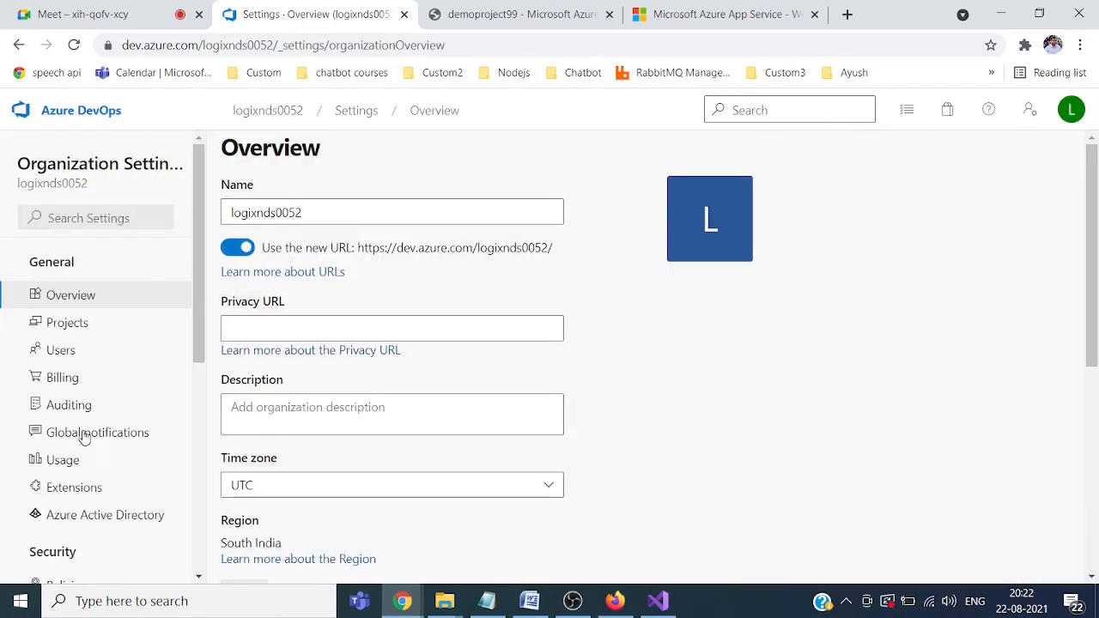
pyautogui.click(72, 382)
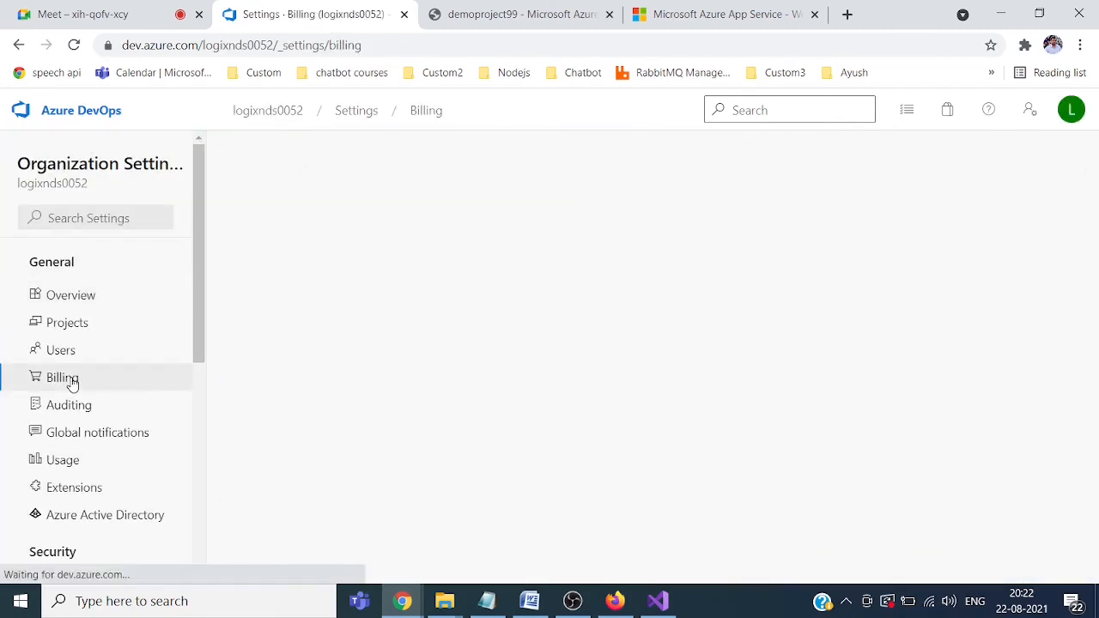
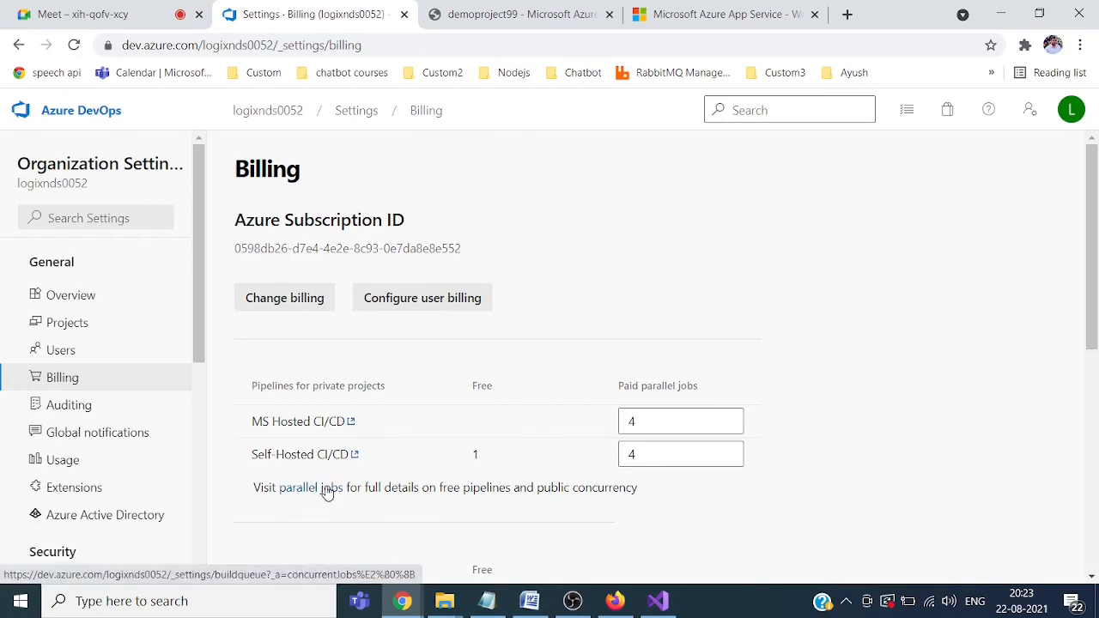
# Step: Follow the Billing page's 'parallel jobs' link to open the Parallel jobs settings in a new tab
pyautogui.click(326, 488)
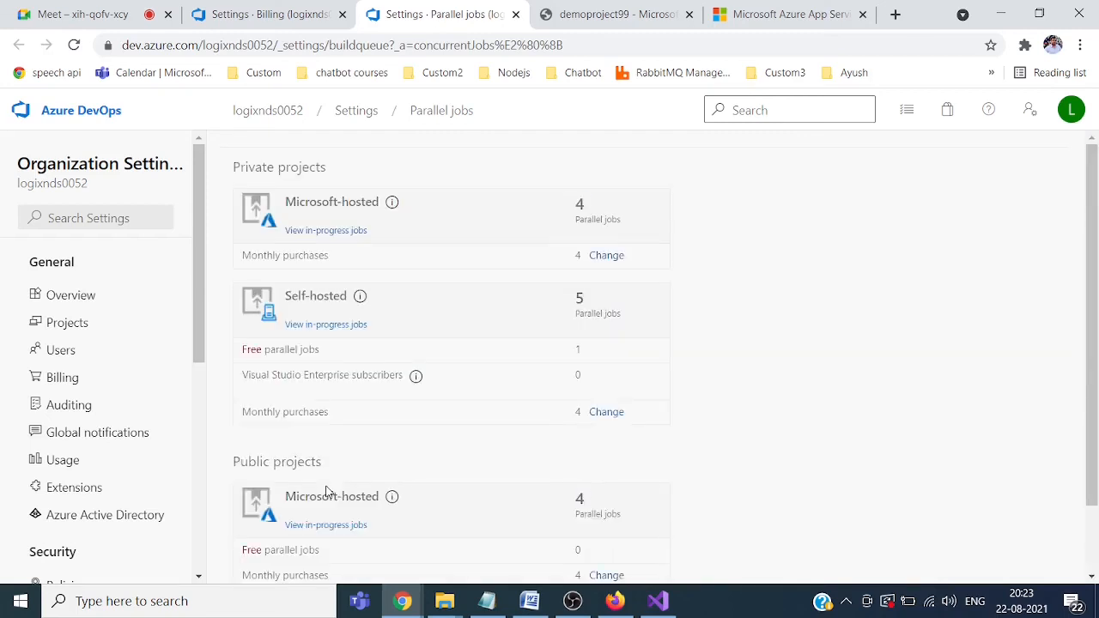
# Step: Change MS Hosted and Self-Hosted paid parallel jobs from 4 to 10 and save the billing settings
pyautogui.click(606, 413)
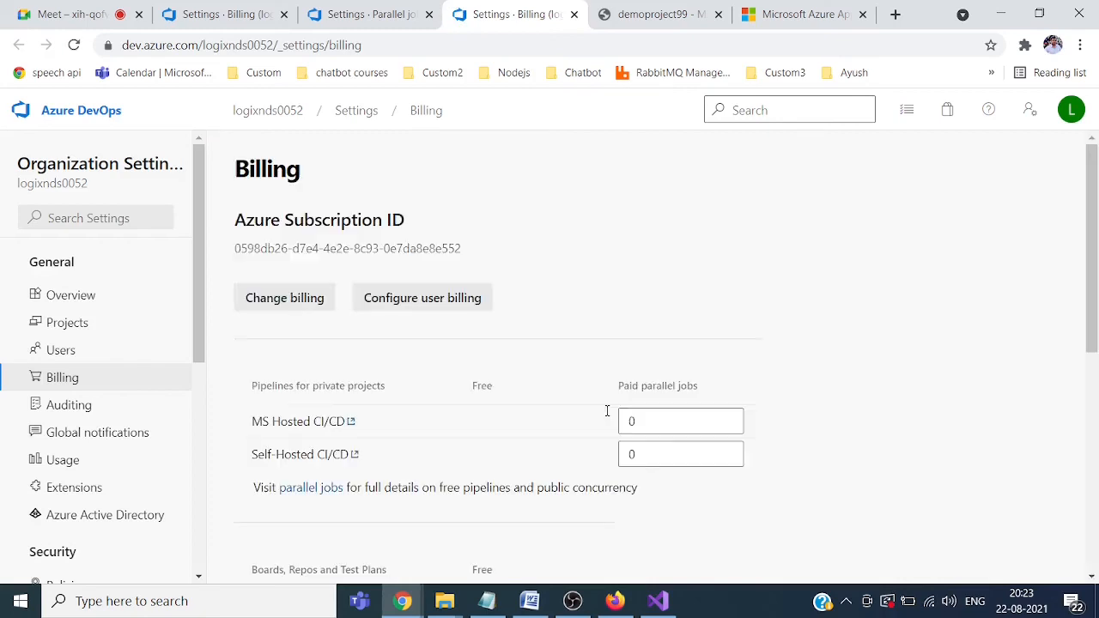
pyautogui.moveTo(651, 425); pyautogui.dragTo(589, 432)
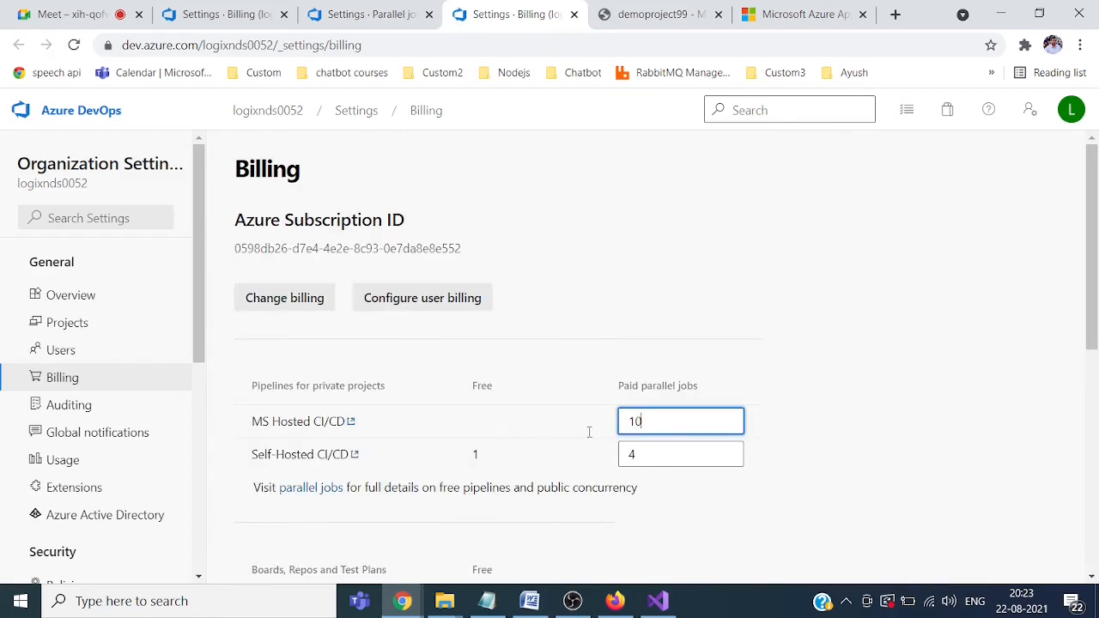
pyautogui.moveTo(689, 461); pyautogui.dragTo(577, 456)
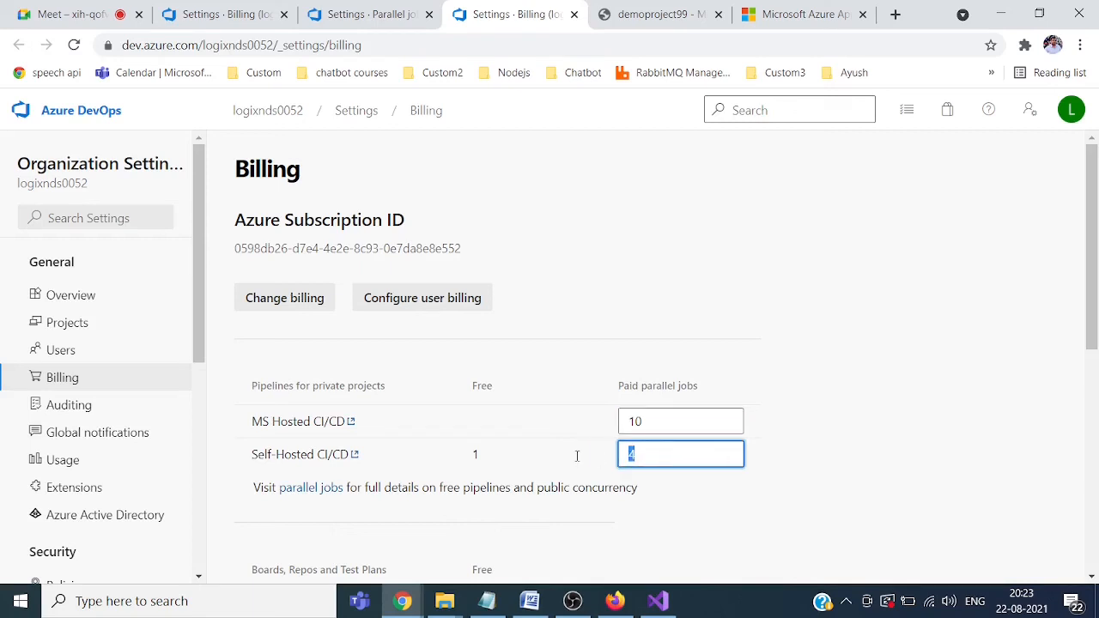
pyautogui.click(927, 390)
pyautogui.moveTo(1092, 279); pyautogui.dragTo(1075, 540)
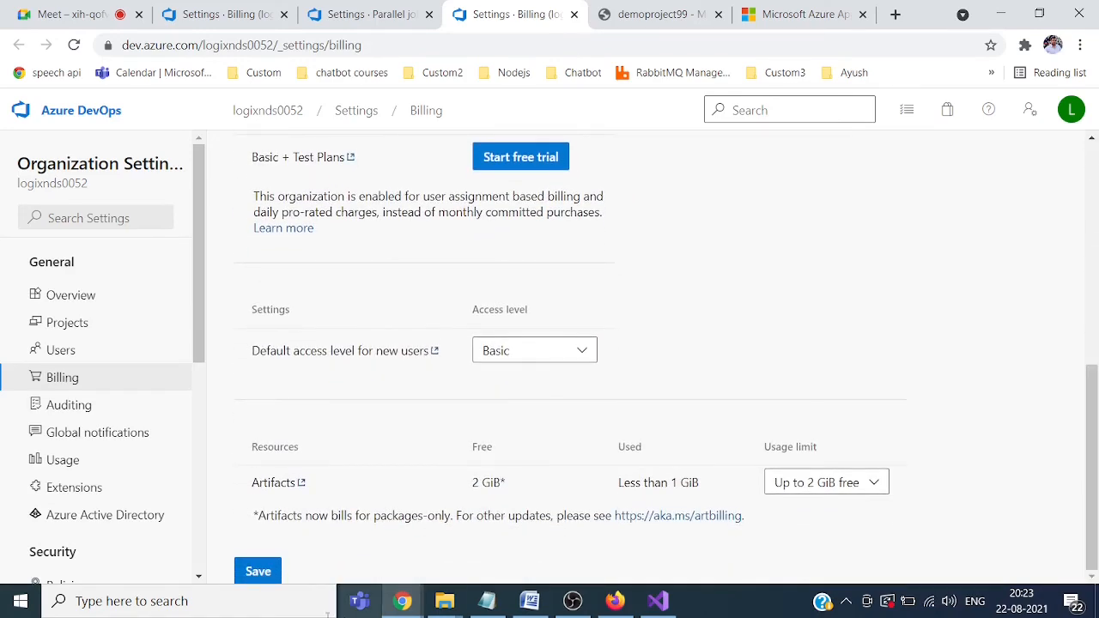
pyautogui.click(259, 573)
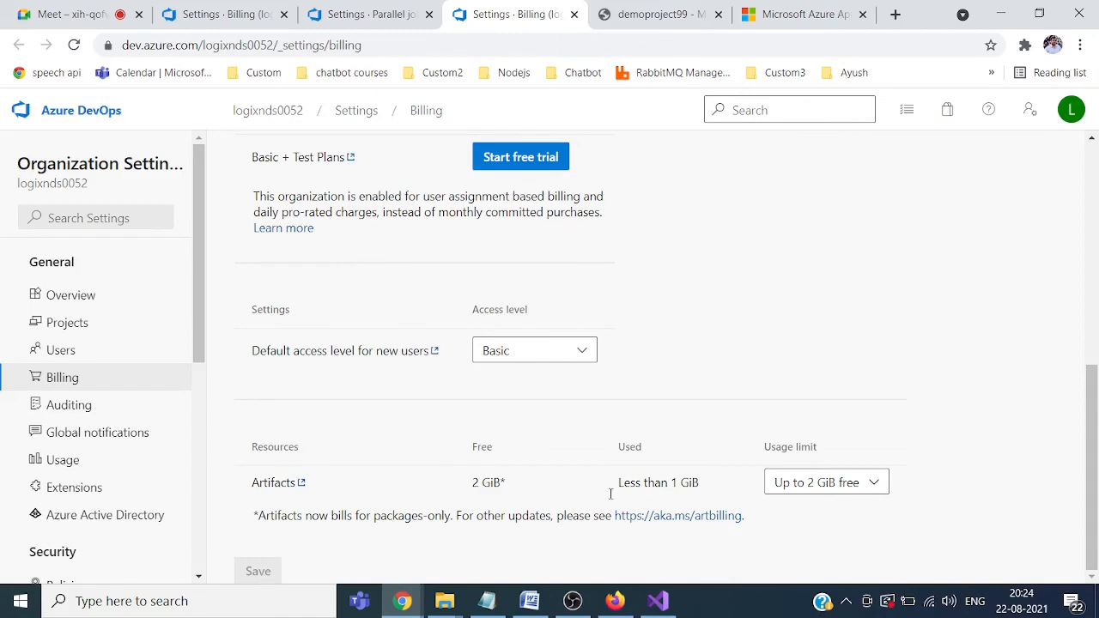
# Step: In Visual Studio, edit Startup.cs line 18 to '//adding some more comment' and save the file
pyautogui.click(658, 601)
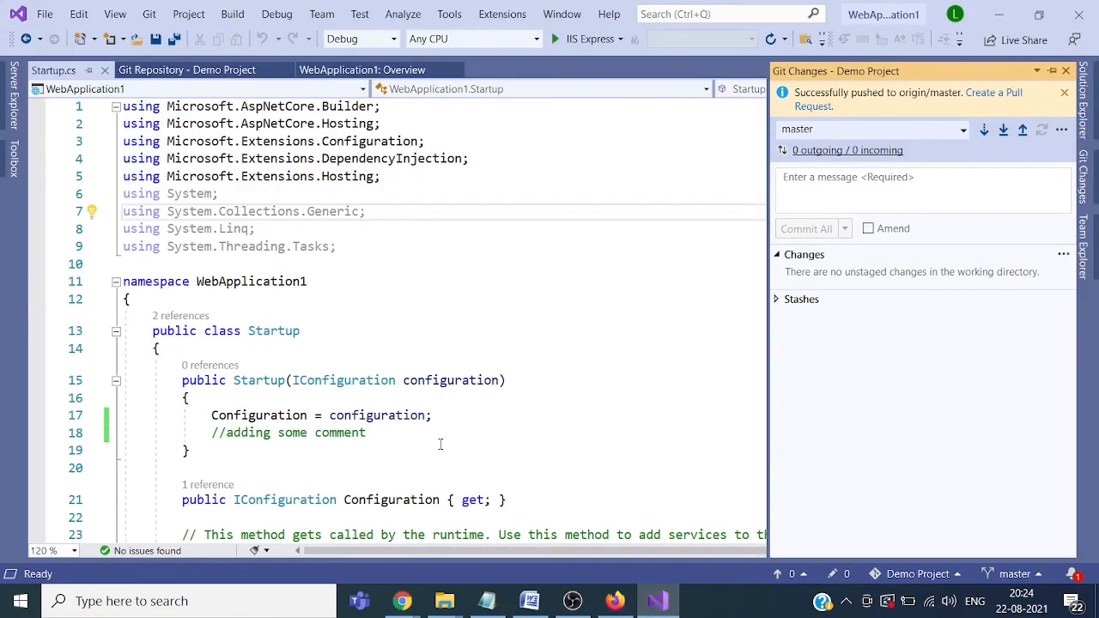
pyautogui.click(404, 440)
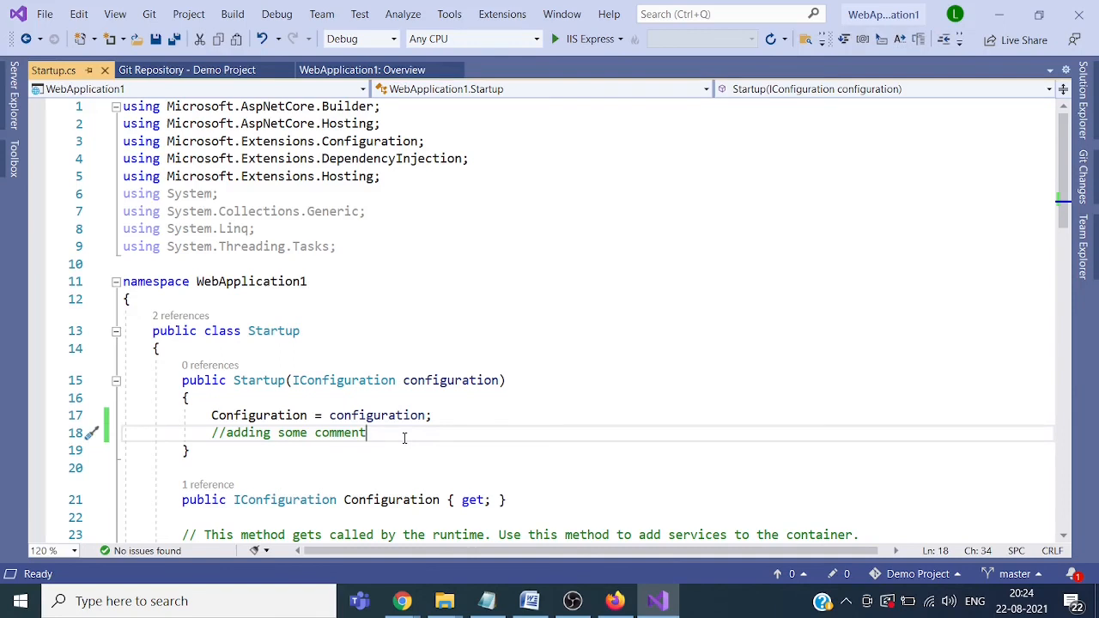
pyautogui.press('BackSpace')
pyautogui.press('BackSpace')
pyautogui.press('BackSpace')
pyautogui.press('BackSpace')
pyautogui.press('BackSpace')
pyautogui.press('BackSpace')
pyautogui.press('BackSpace')
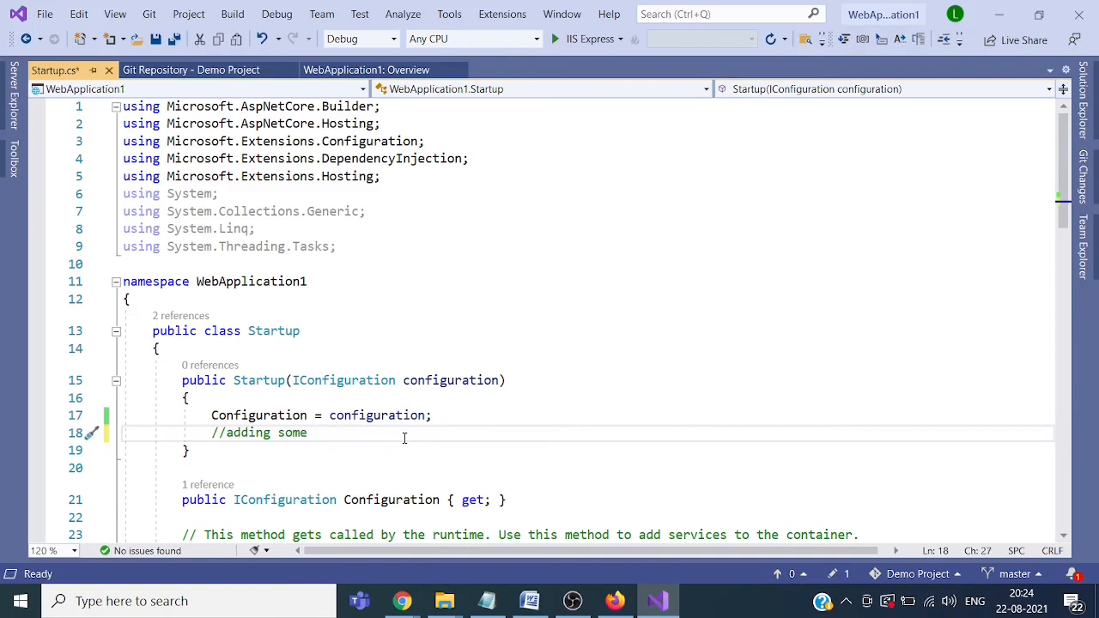
pyautogui.write('more comment')
pyautogui.click(155, 39)
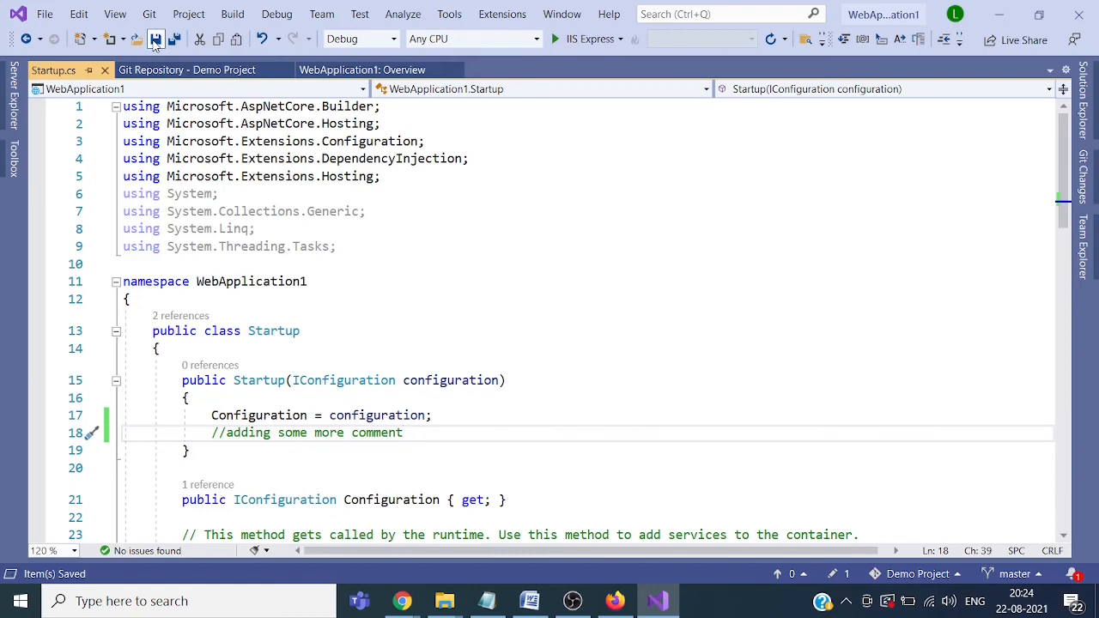
pyautogui.moveTo(1093, 129)
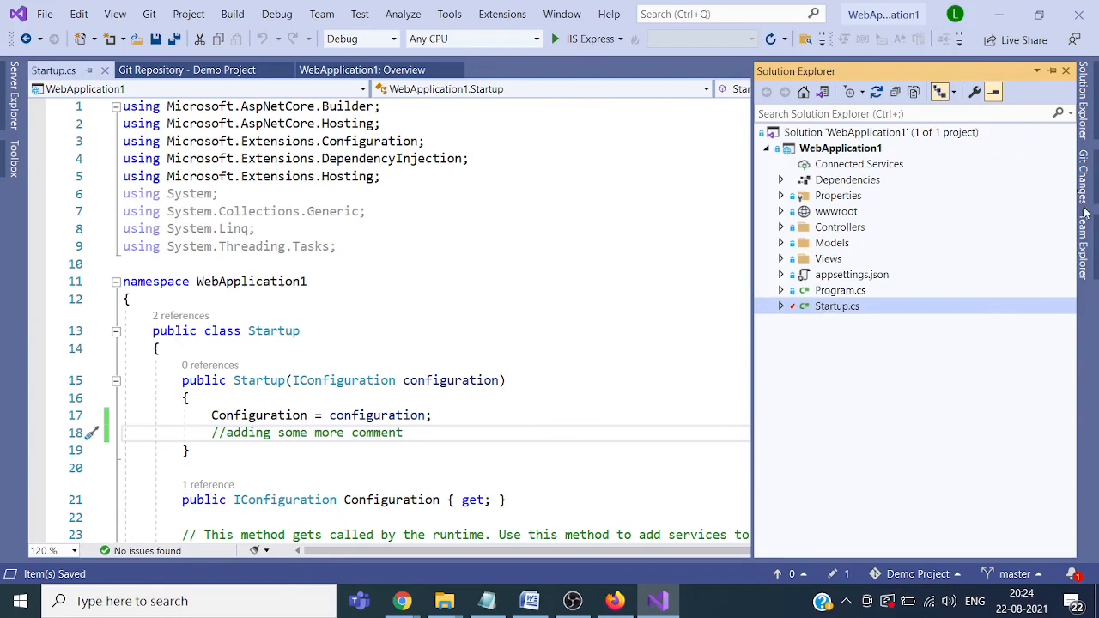
# Step: Commit the change as 'committing new comments' with Commit All and Push, signing in with the organization account
pyautogui.click(1083, 176)
pyautogui.click(900, 191)
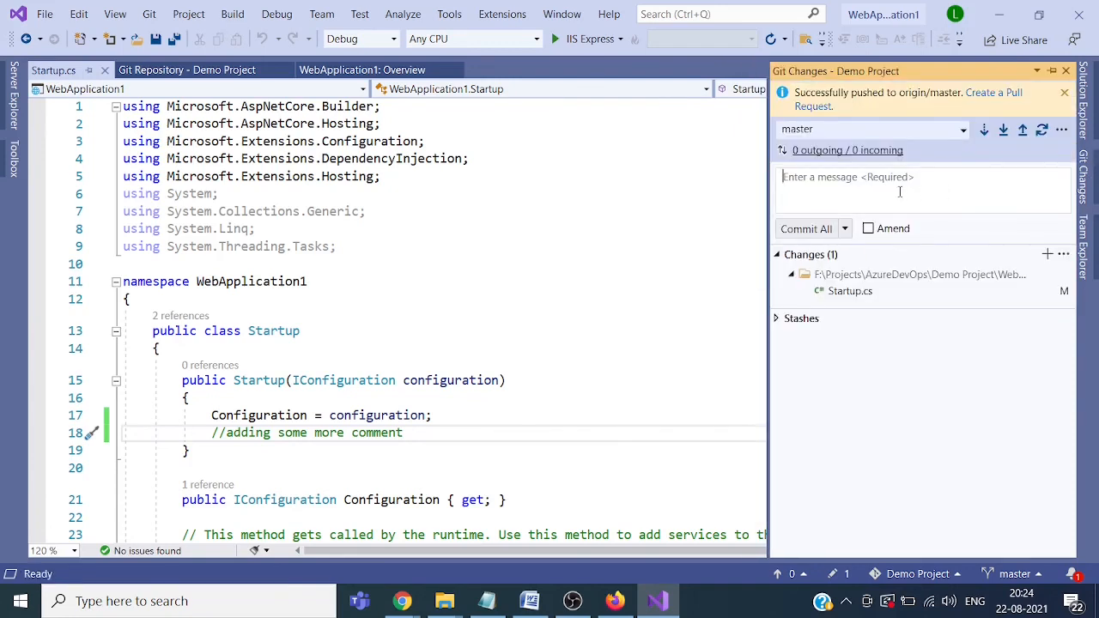
pyautogui.write('committing')
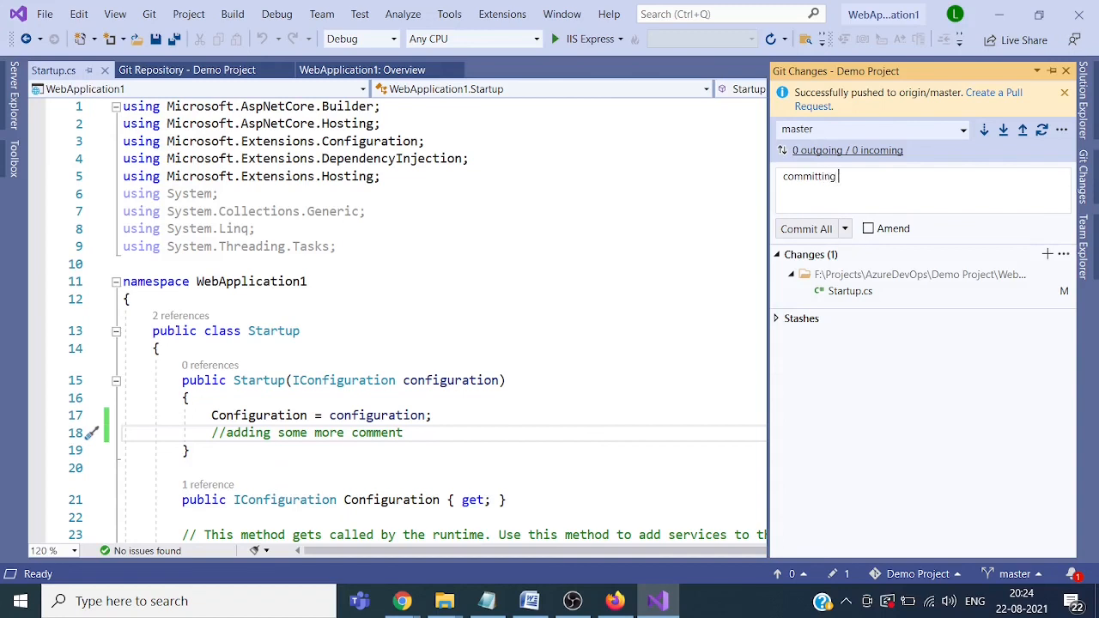
pyautogui.write(' new comments')
pyautogui.click(844, 229)
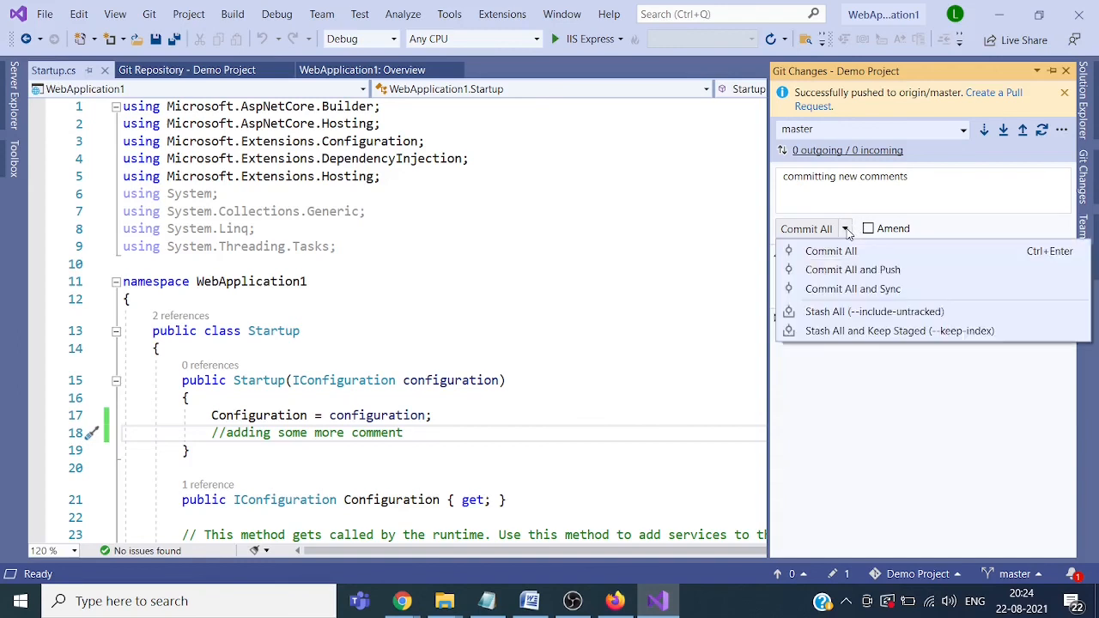
pyautogui.click(841, 272)
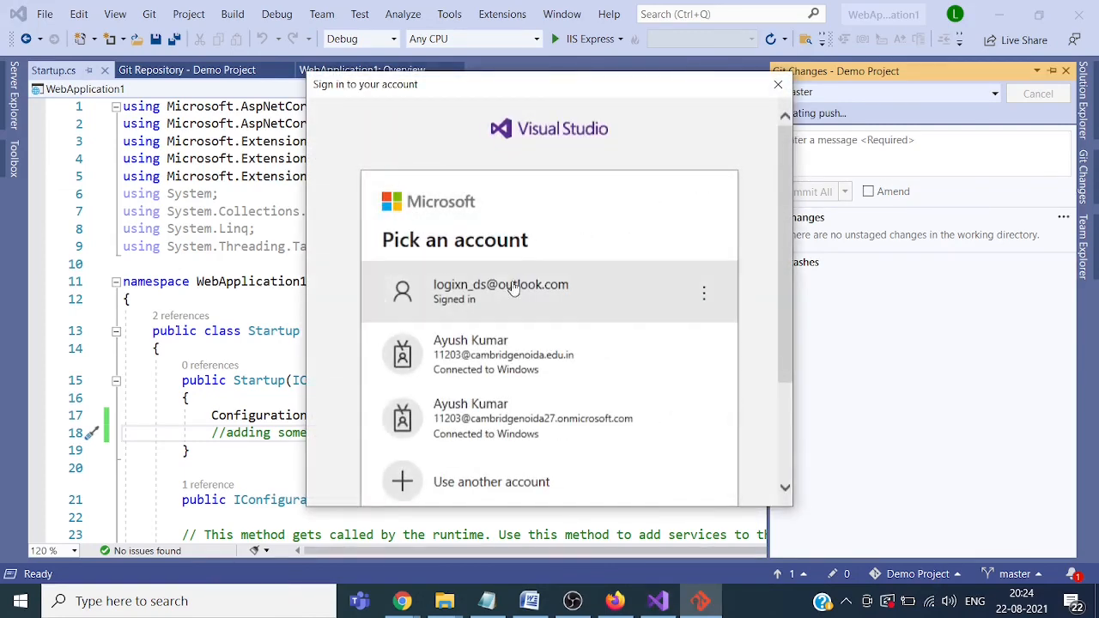
pyautogui.click(513, 292)
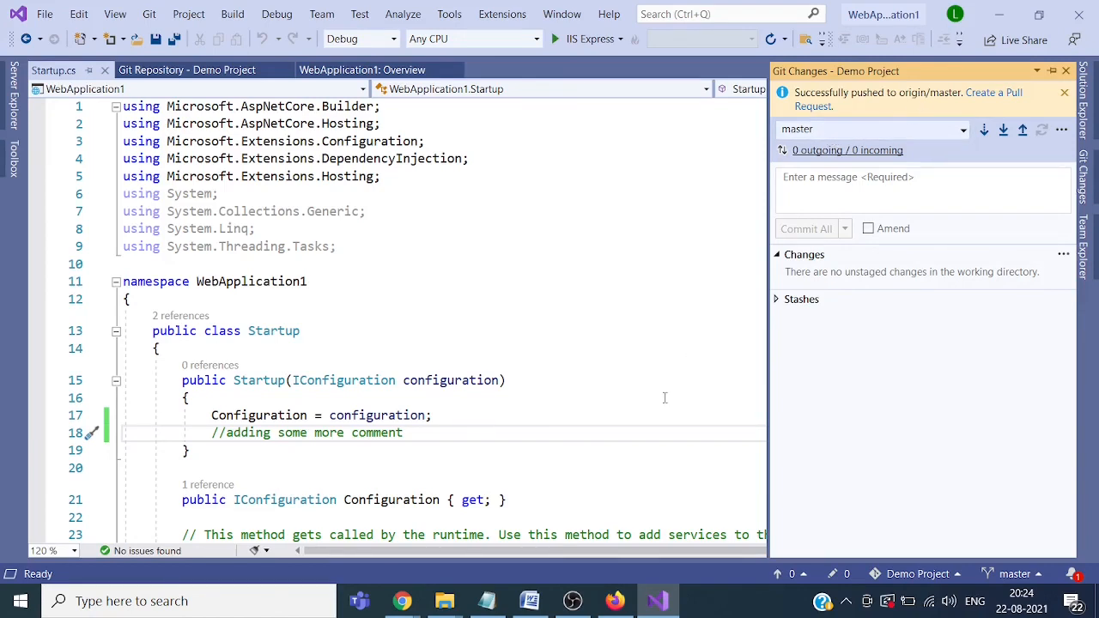
# Step: Back in Chrome, open Demo Project from the organization home, check Pipelines, then view Repos Files
pyautogui.moveTo(410, 607)
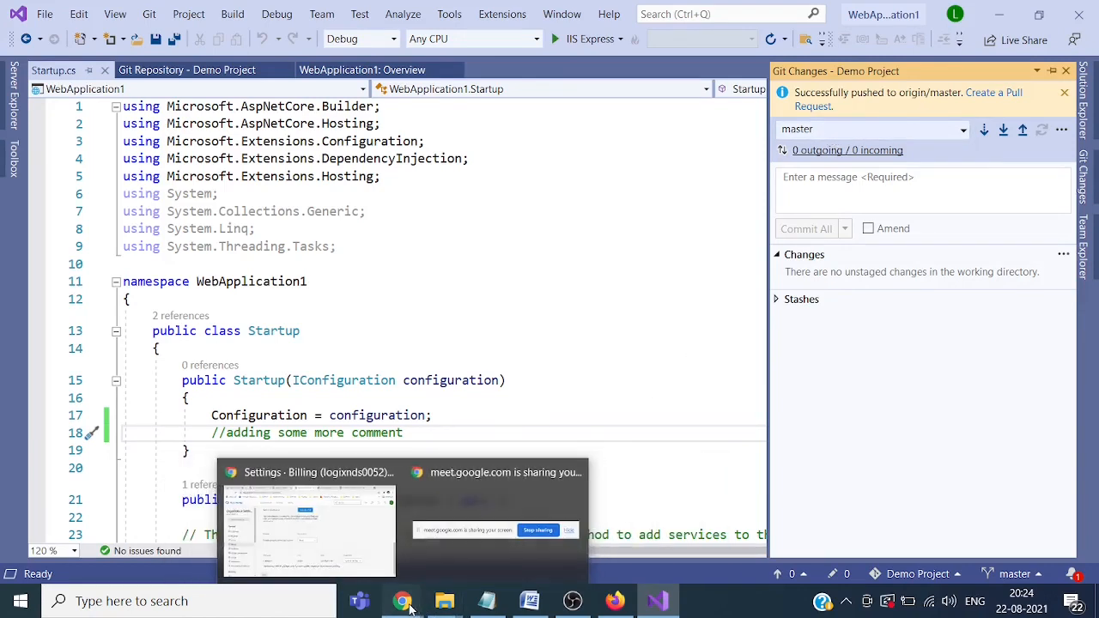
pyautogui.click(307, 525)
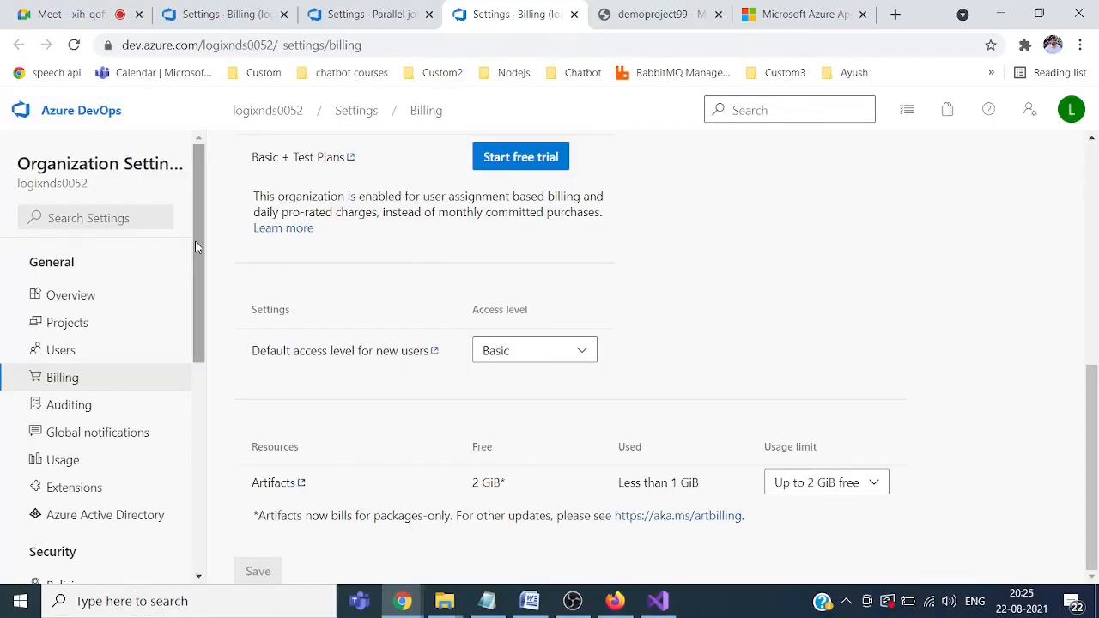
pyautogui.click(264, 113)
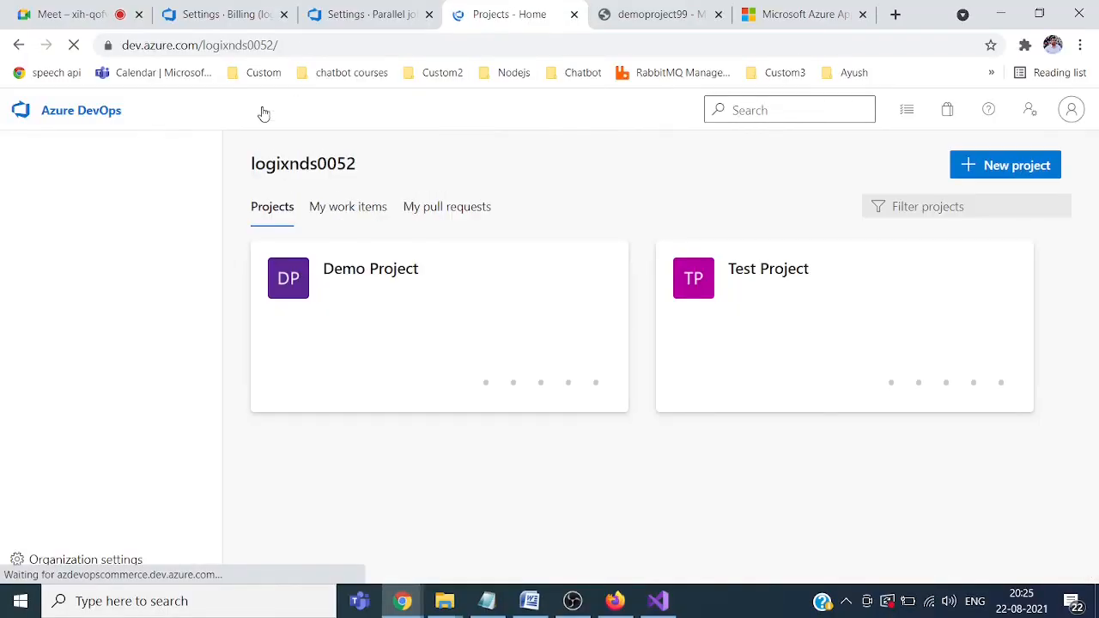
pyautogui.click(358, 269)
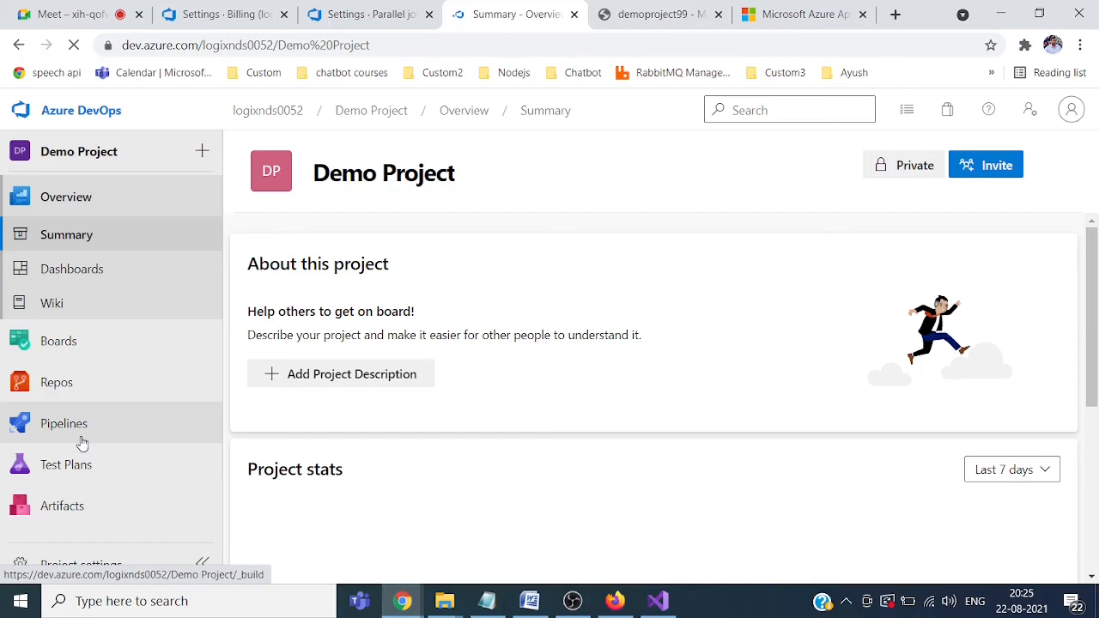
pyautogui.click(81, 438)
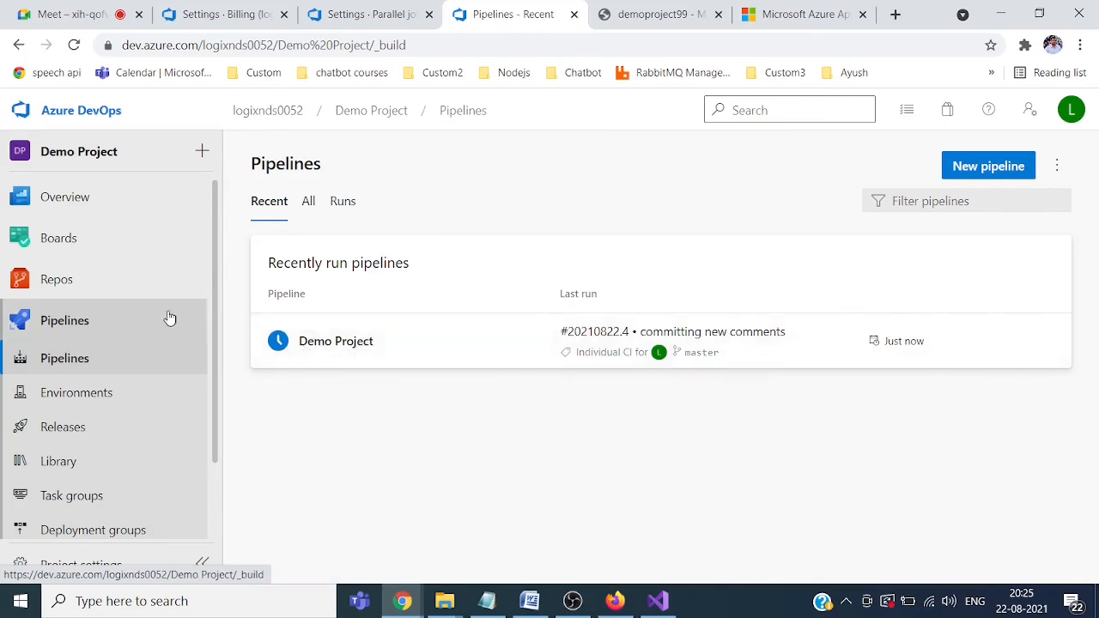
pyautogui.click(78, 286)
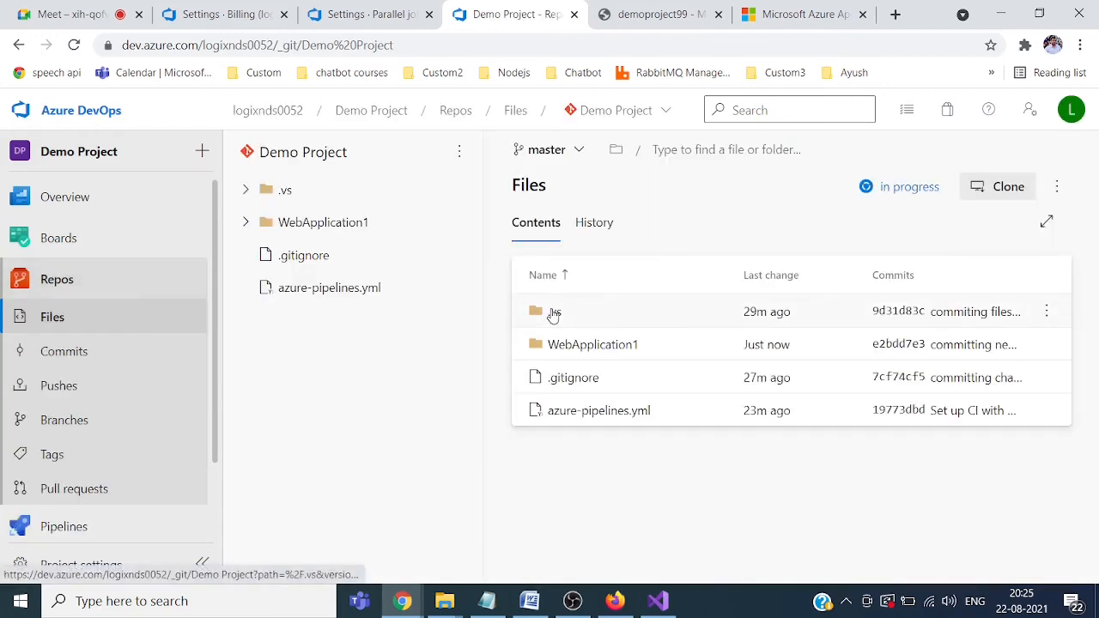
# Step: Check the commit history, then open WebApplication1/Startup.cs and highlight the new line 18 comment
pyautogui.click(605, 227)
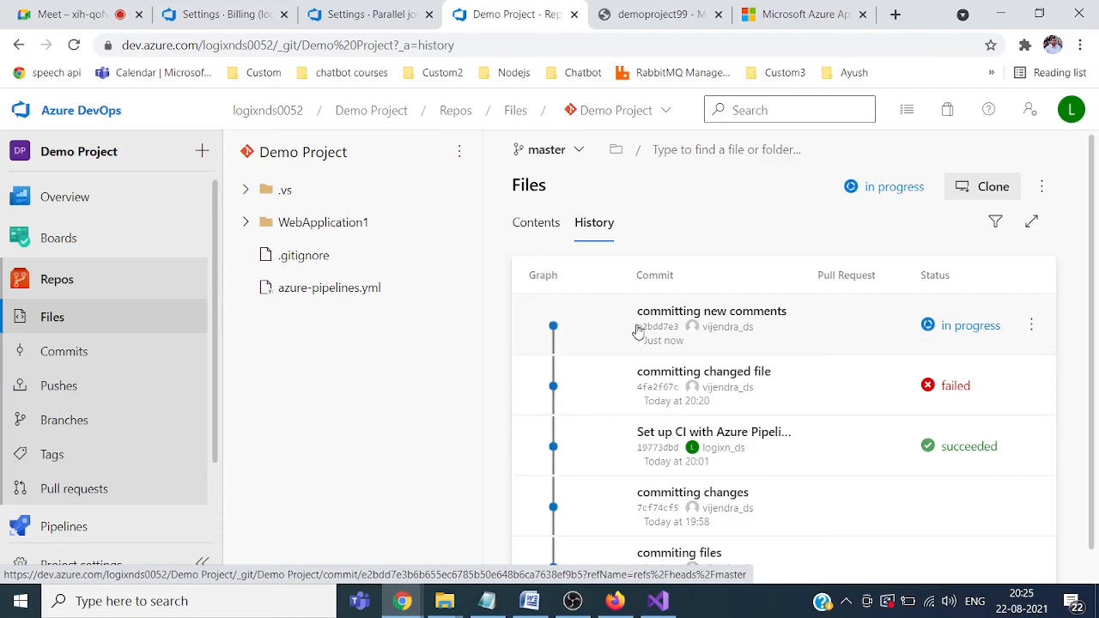
pyautogui.click(549, 230)
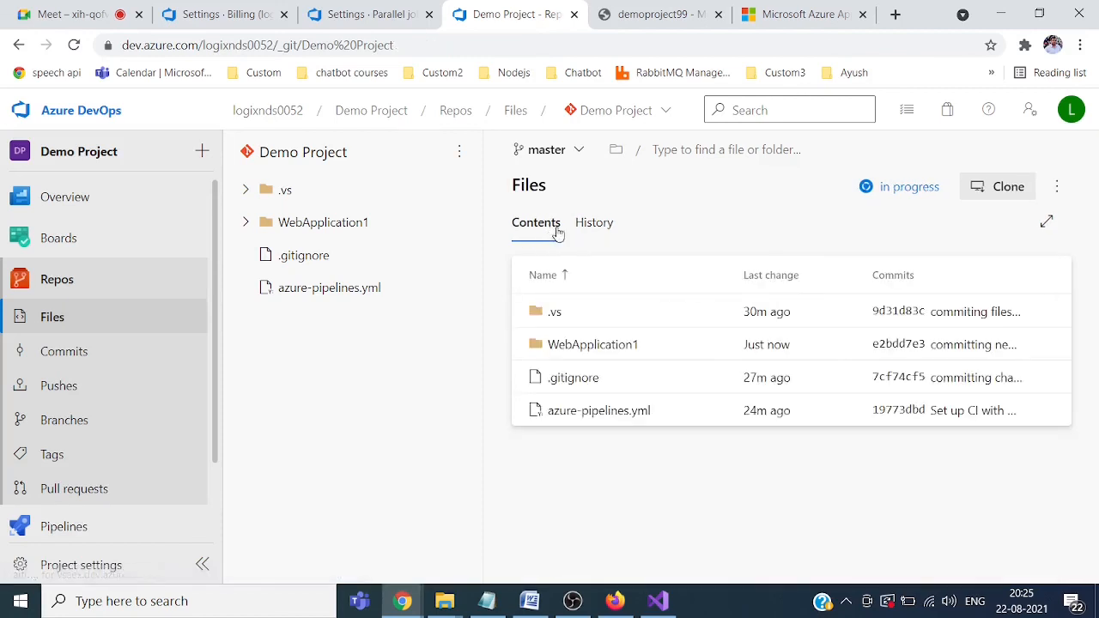
pyautogui.click(627, 353)
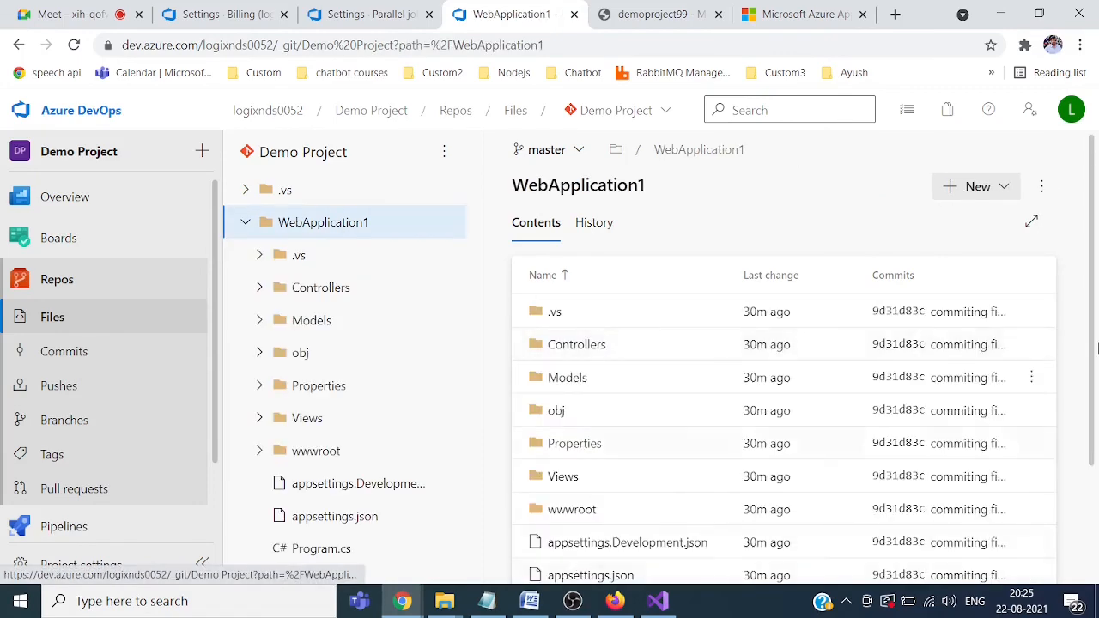
pyautogui.scroll(-2, 1019, 481)
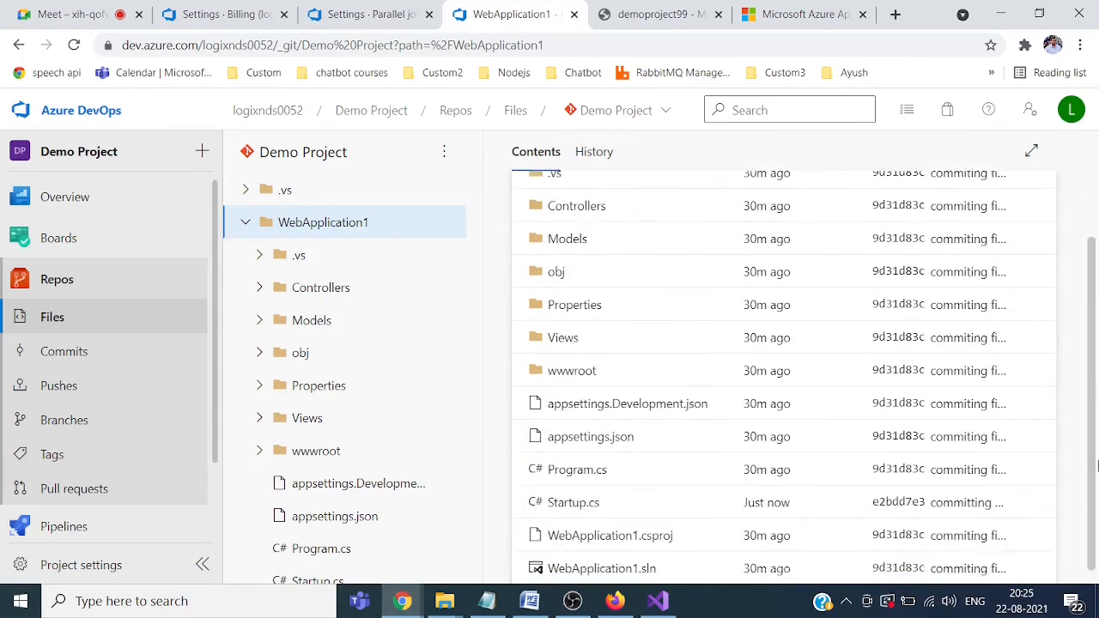
pyautogui.click(620, 493)
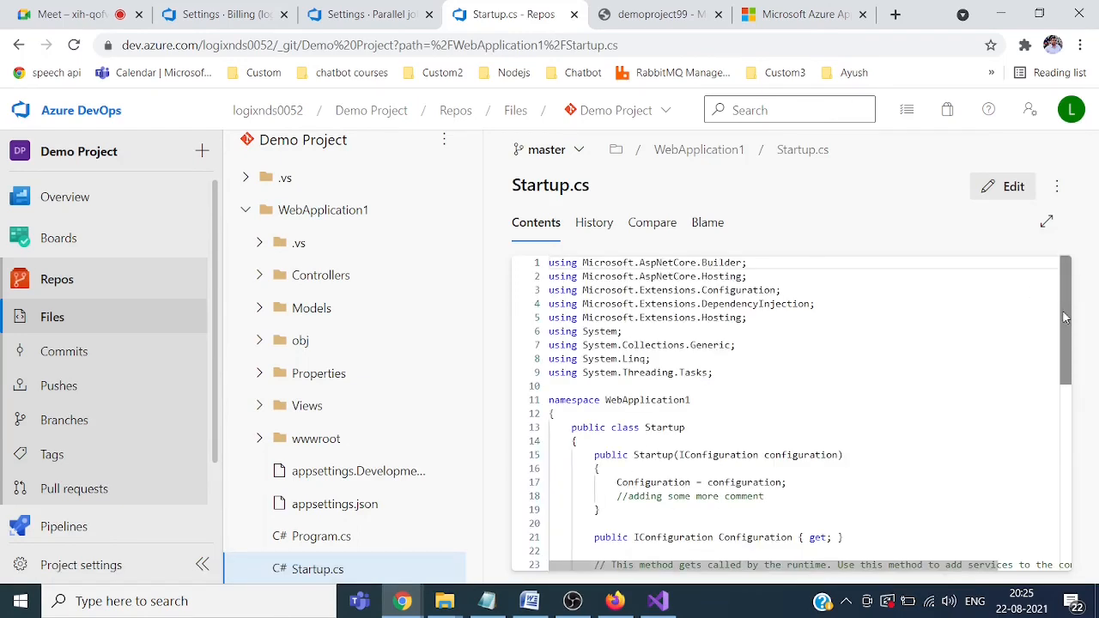
pyautogui.scroll(-2, 680, 347)
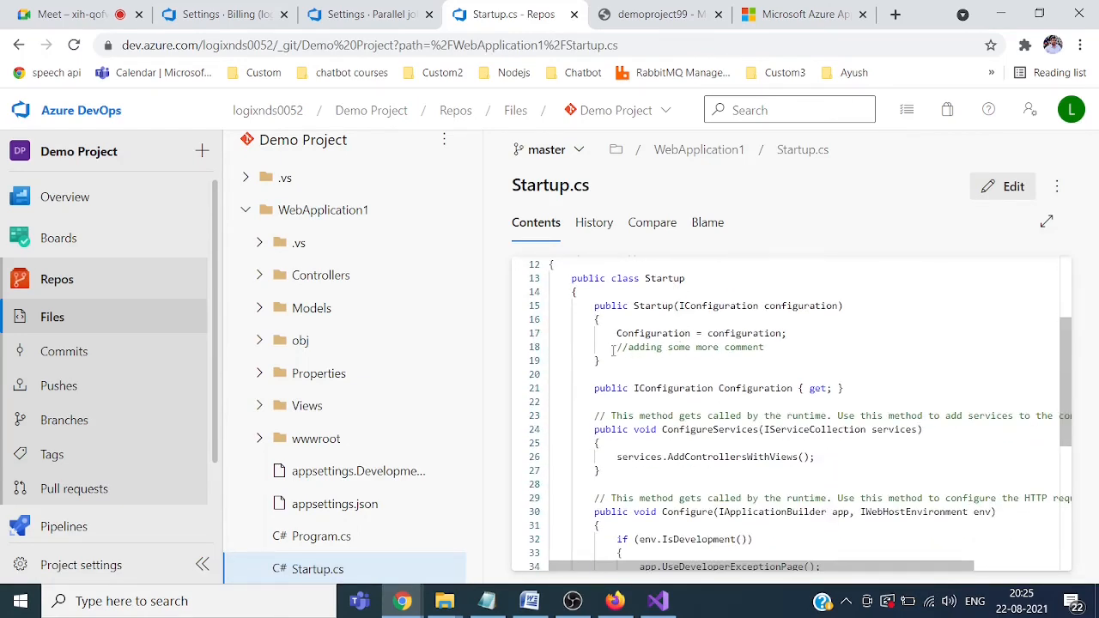
pyautogui.moveTo(612, 350); pyautogui.dragTo(780, 349)
pyautogui.click(780, 349)
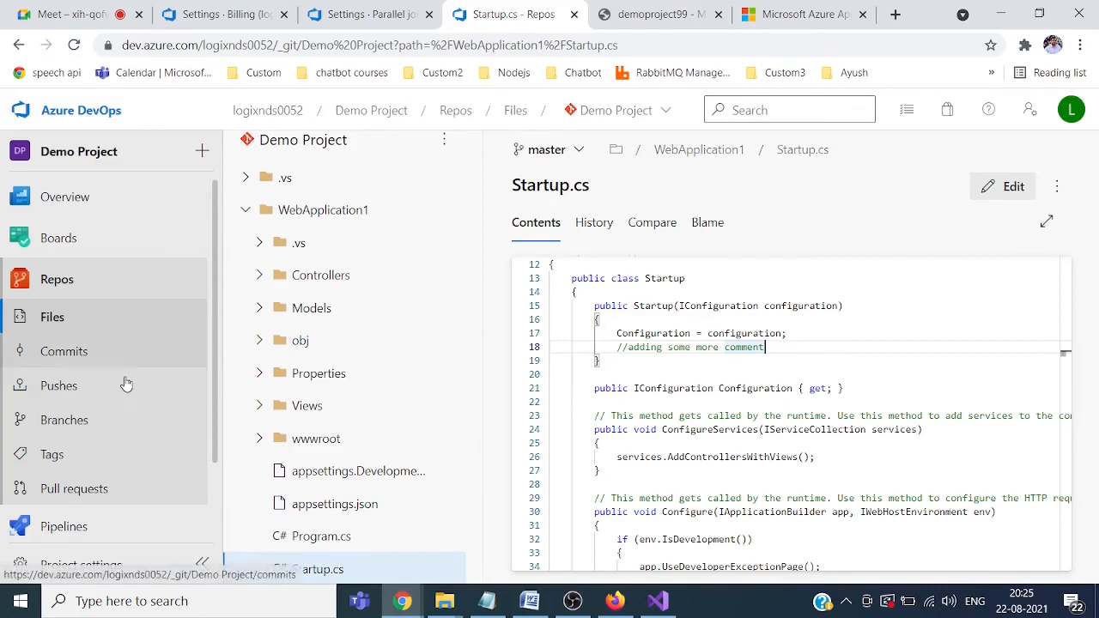
# Step: Check Pipelines and Releases, then return to the build list showing run #20210822.4 in progress
pyautogui.click(85, 528)
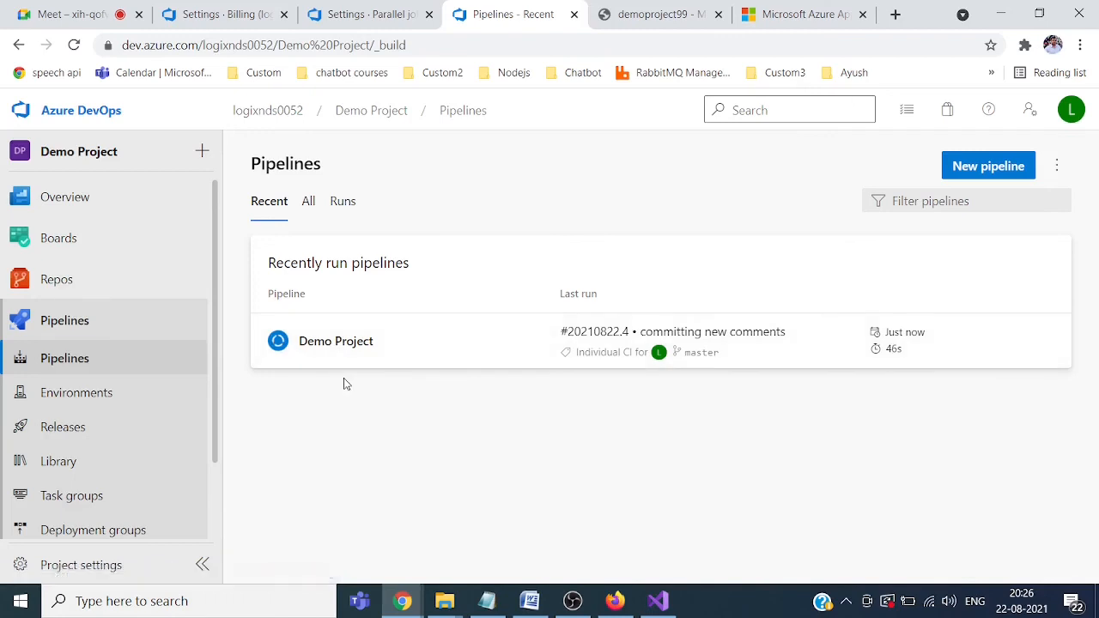
pyautogui.scroll(-1, 216, 453)
pyautogui.scroll(-1, 217, 453)
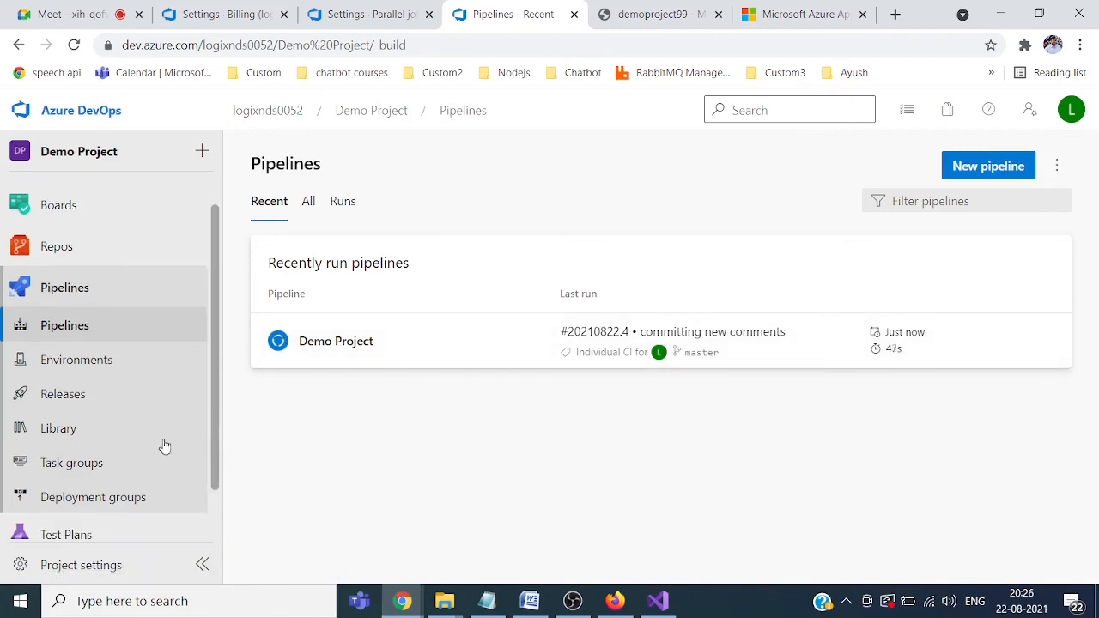
pyautogui.click(76, 395)
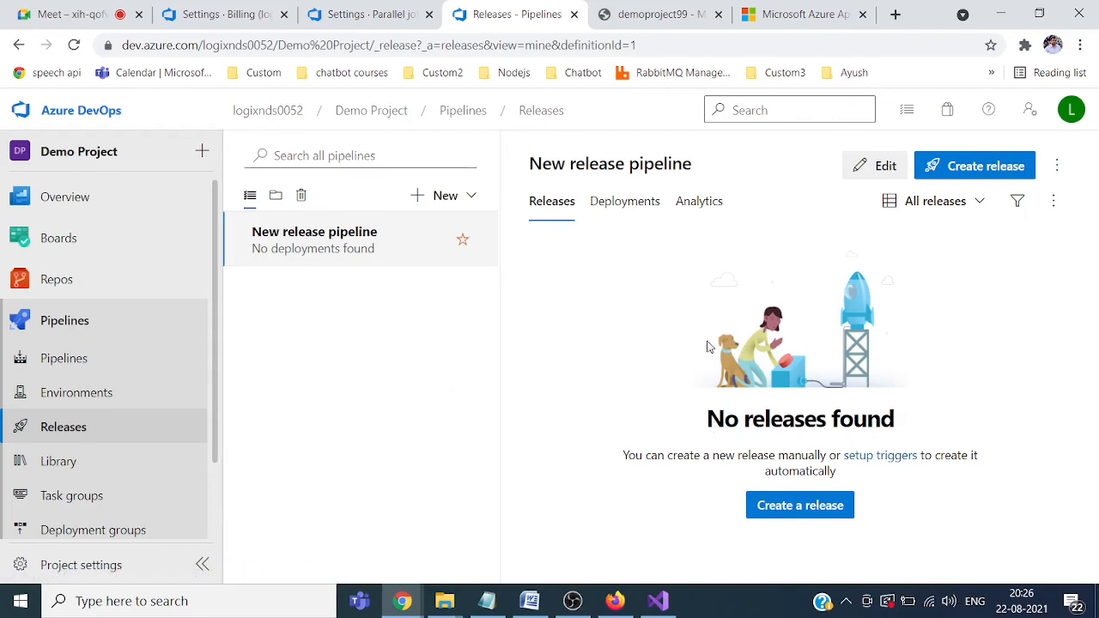
pyautogui.click(66, 364)
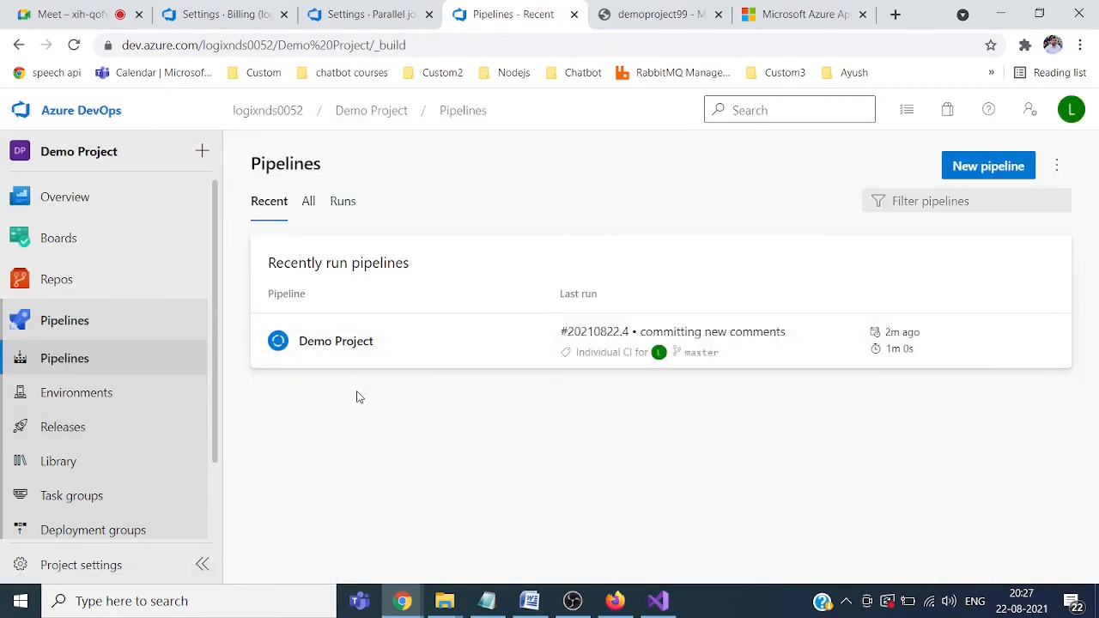
pyautogui.click(815, 23)
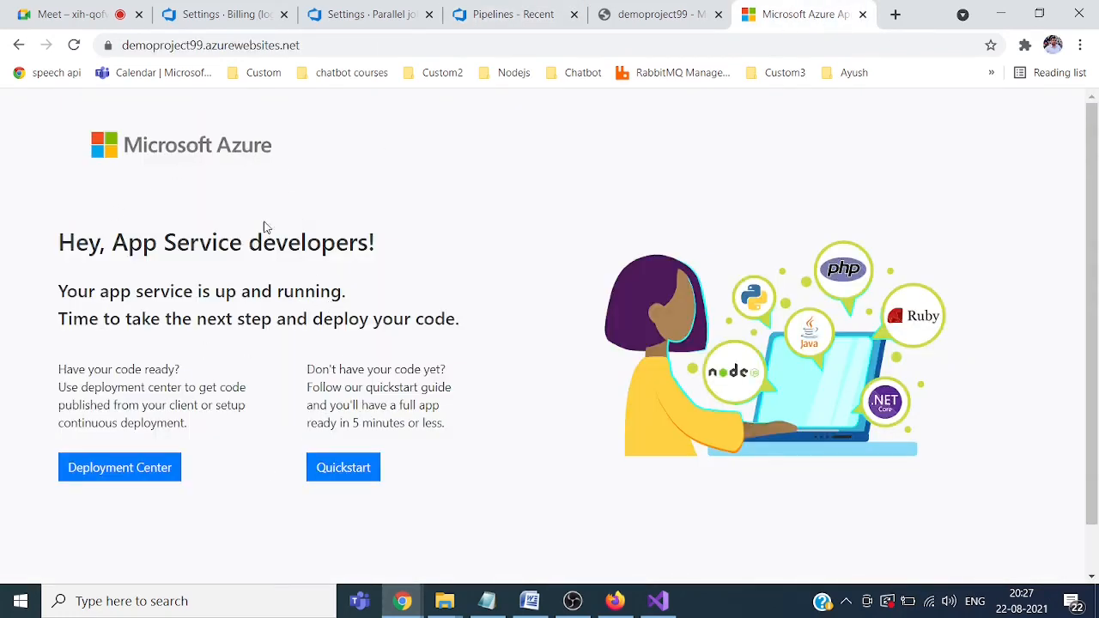
pyautogui.click(74, 45)
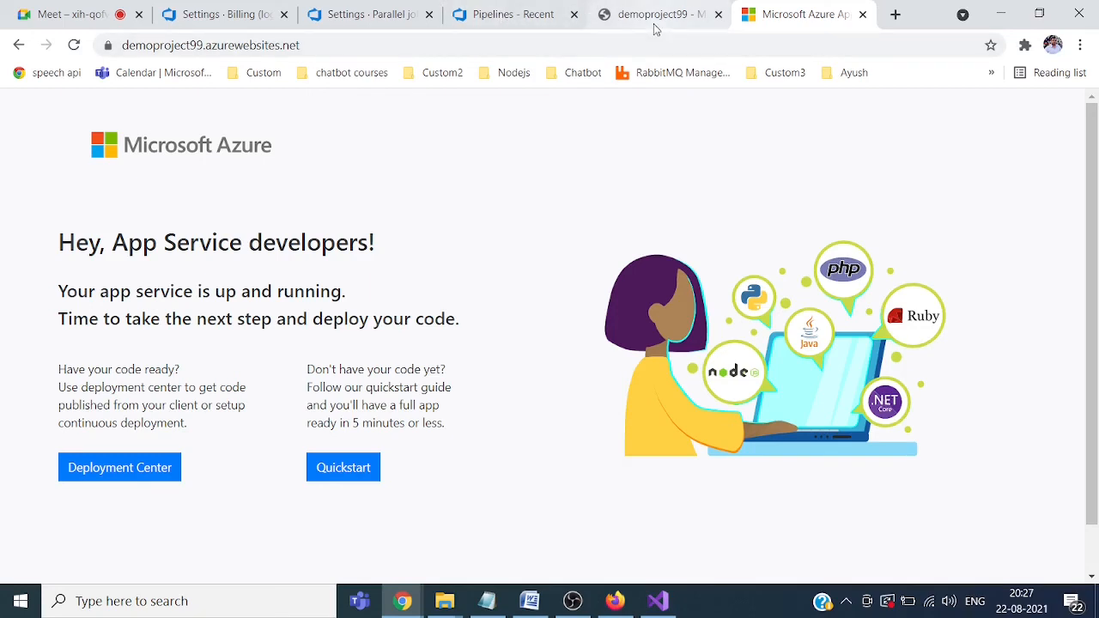
pyautogui.click(515, 15)
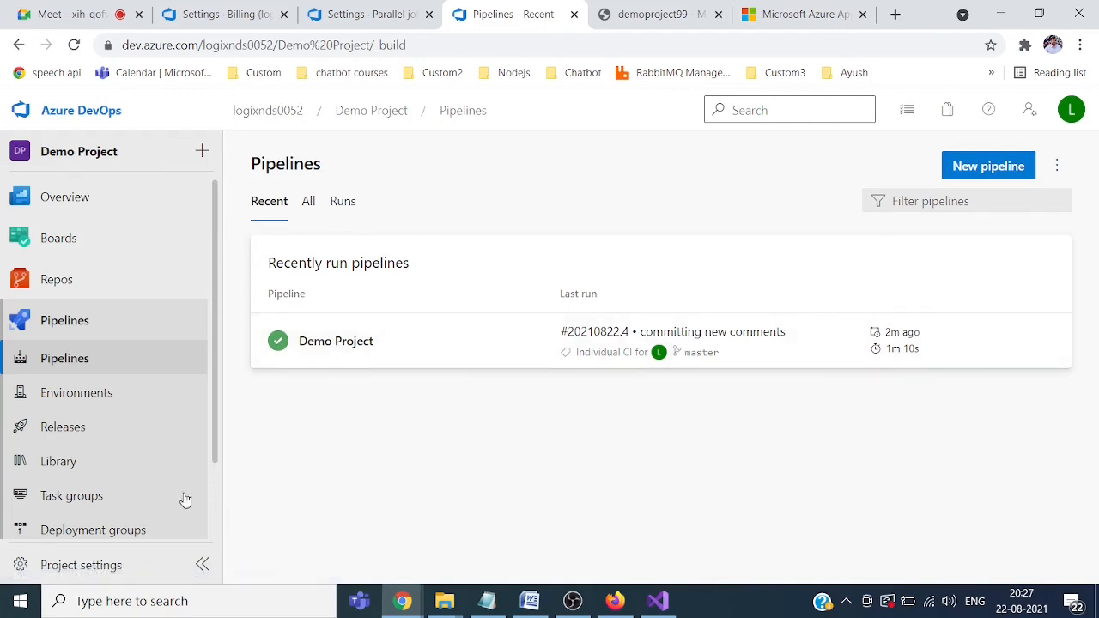
# Step: Go to Releases and open the Stage 1 deployment logs of Release-1
pyautogui.click(75, 436)
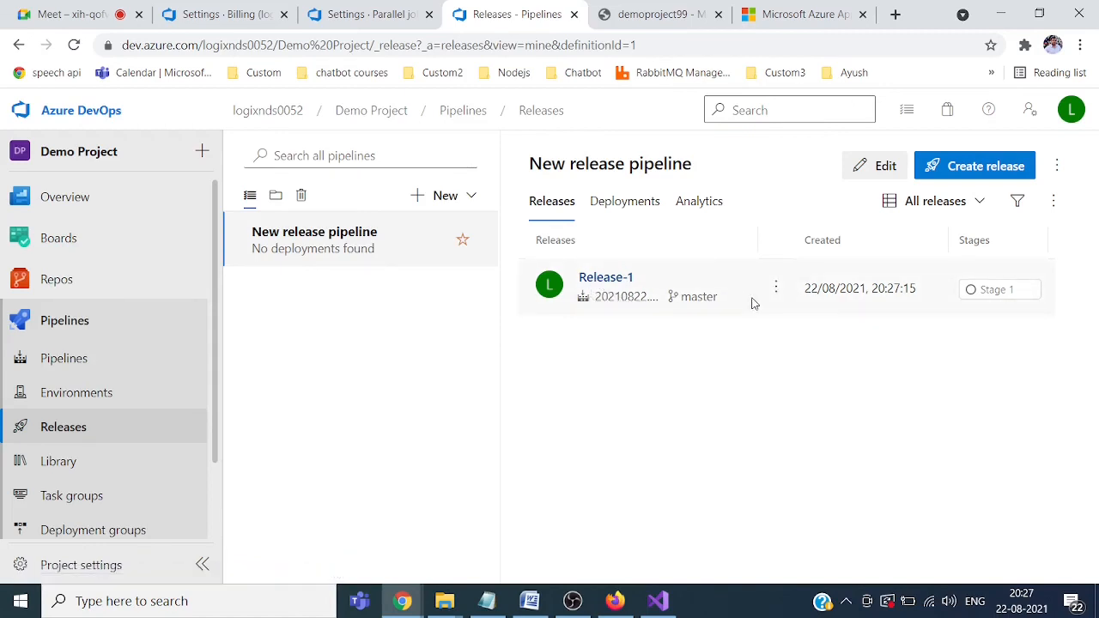
pyautogui.moveTo(1010, 292)
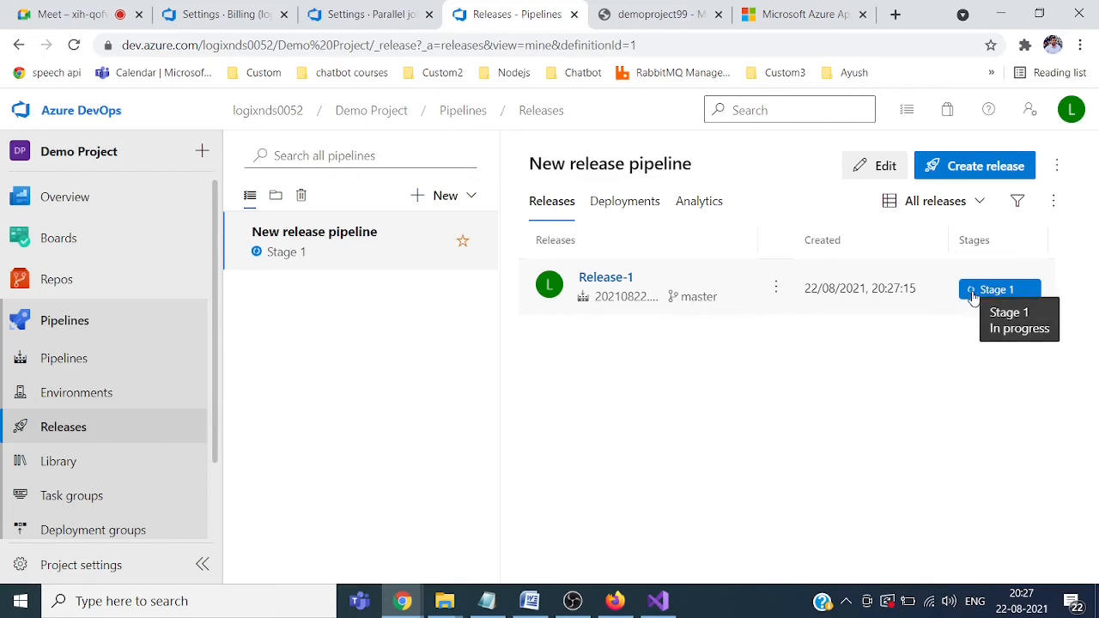
pyautogui.click(973, 292)
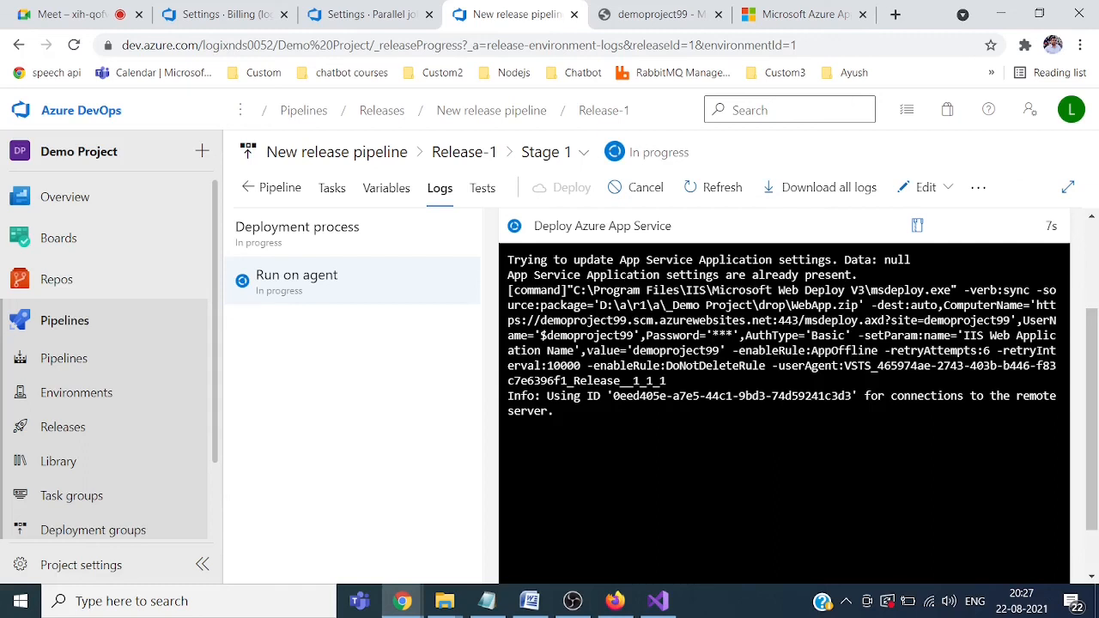
# Step: Switch to Release-1's Pipeline view and wait until Stage 1 shows Succeeded
pyautogui.click(277, 188)
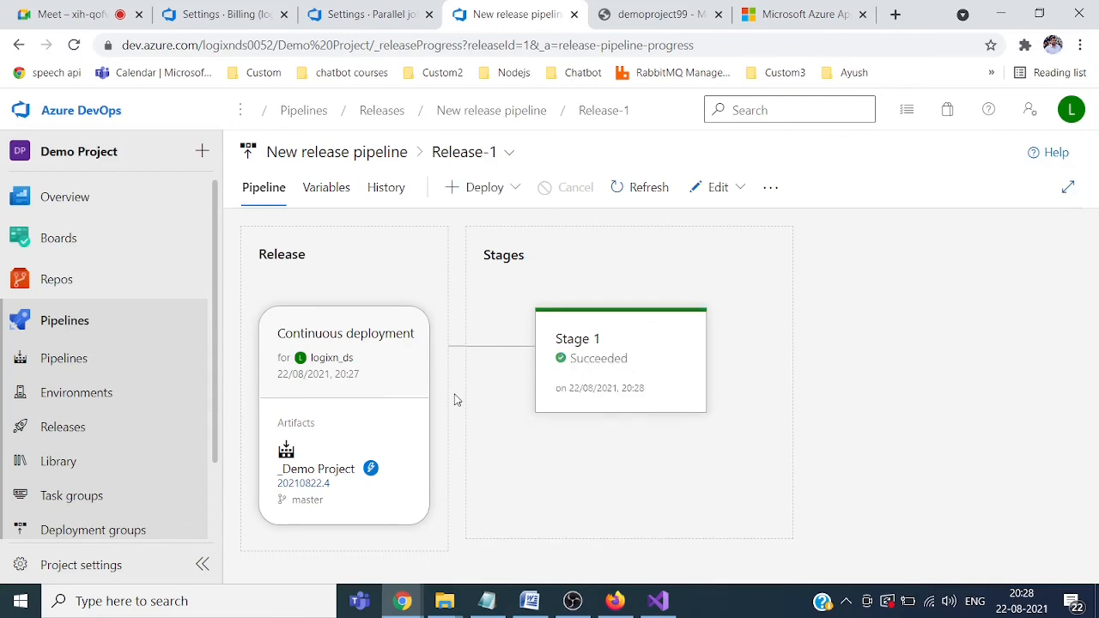
pyautogui.moveTo(609, 375)
# Step: Reload demoproject99.azurewebsites.net to see the WebApplication1 Welcome page, visit Privacy and Home, then return to the portal
pyautogui.click(810, 14)
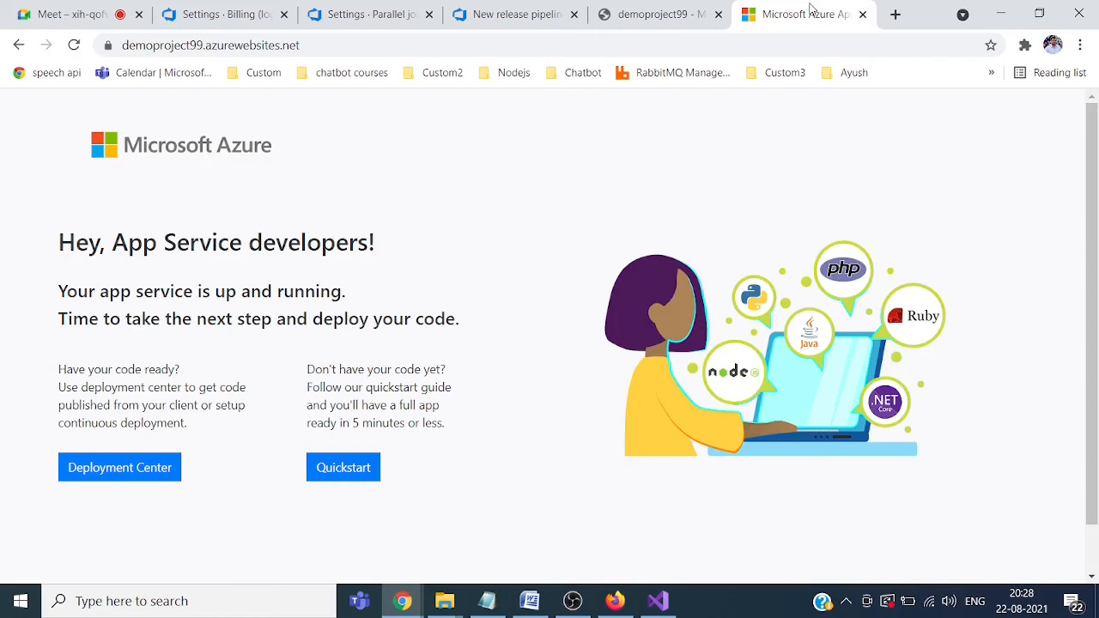
pyautogui.click(75, 47)
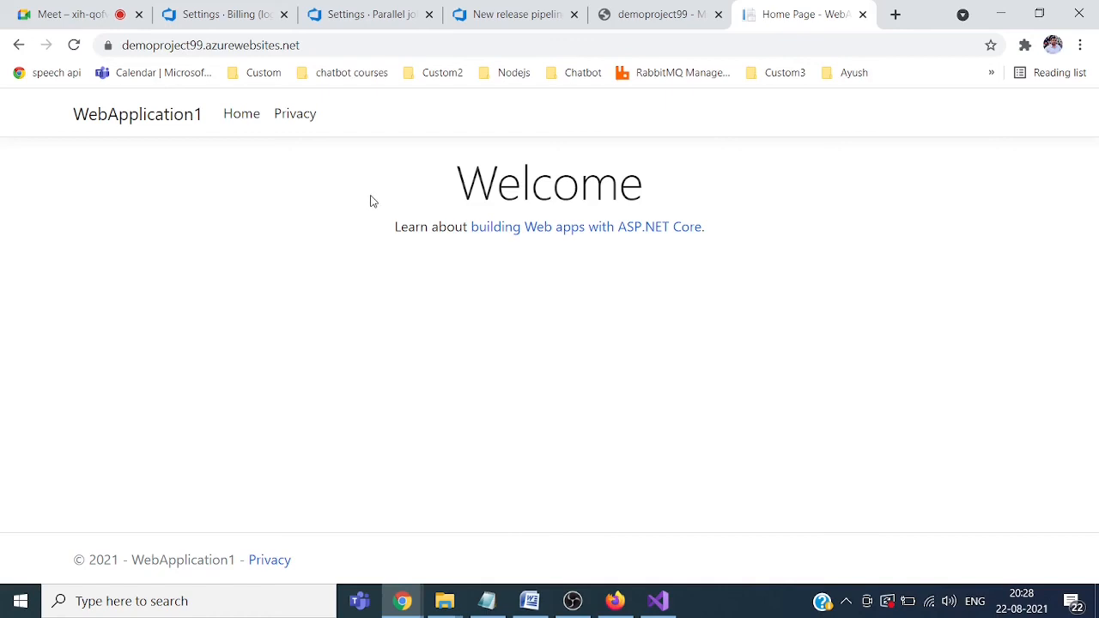
pyautogui.click(241, 118)
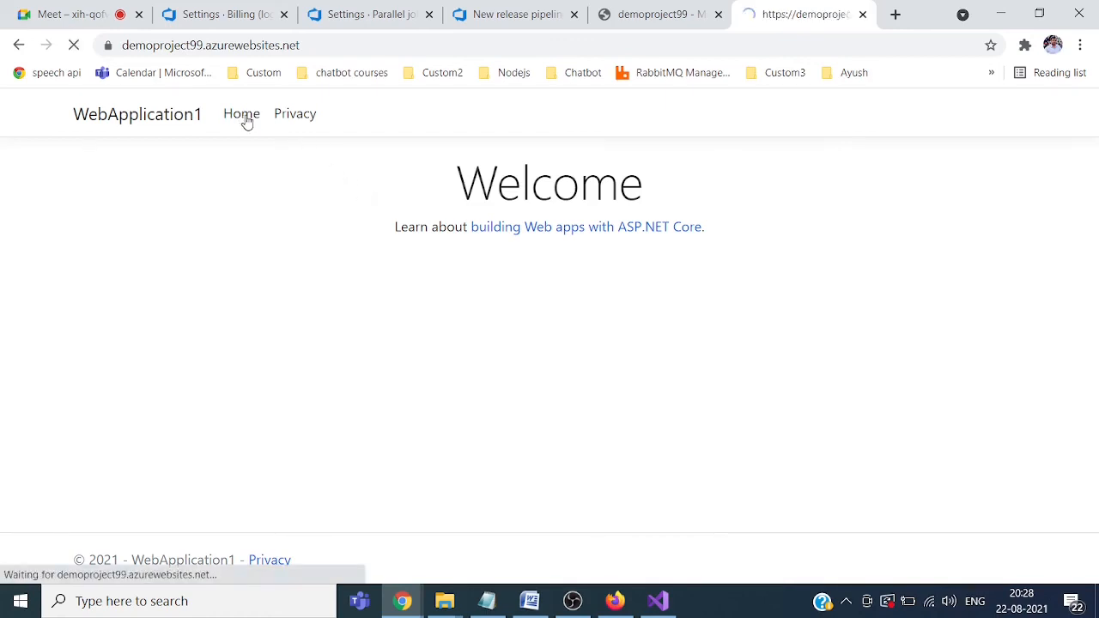
pyautogui.click(295, 116)
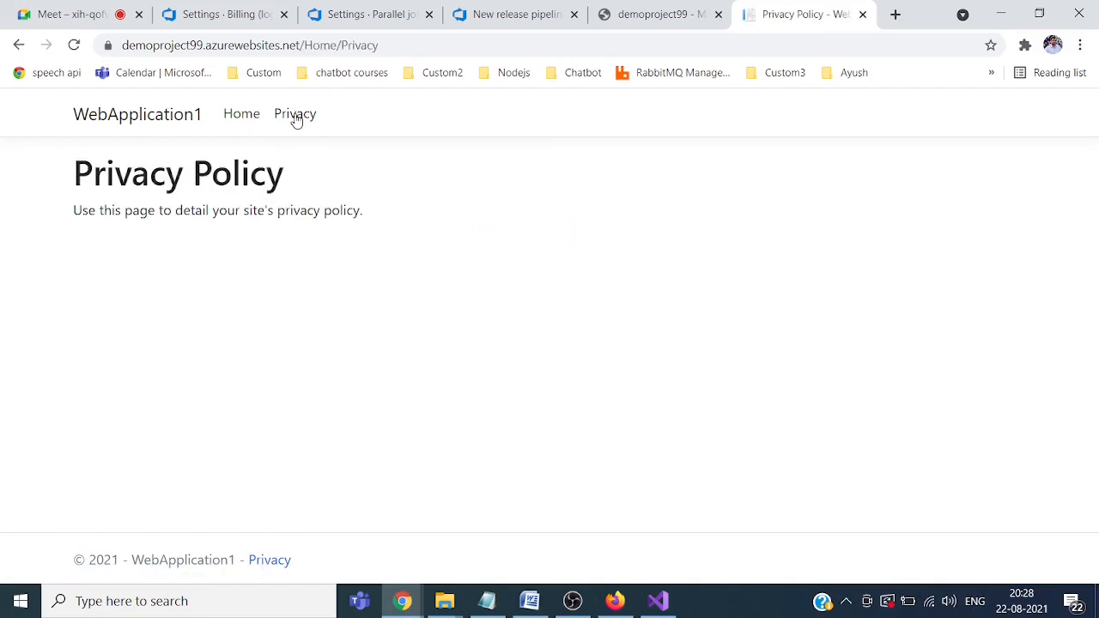
pyautogui.click(240, 117)
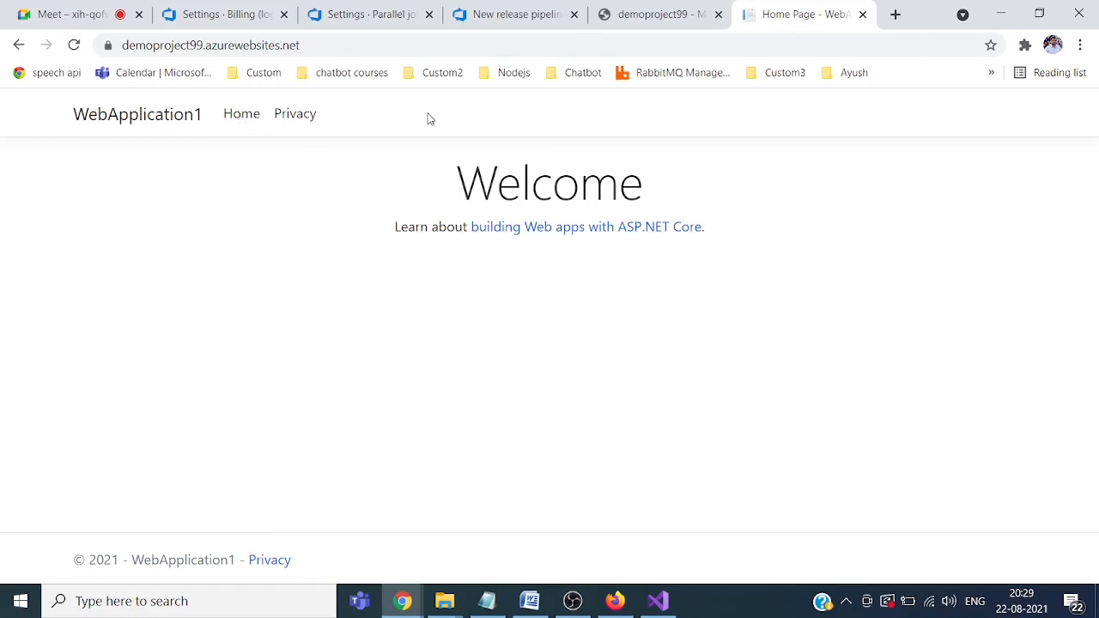
pyautogui.click(645, 20)
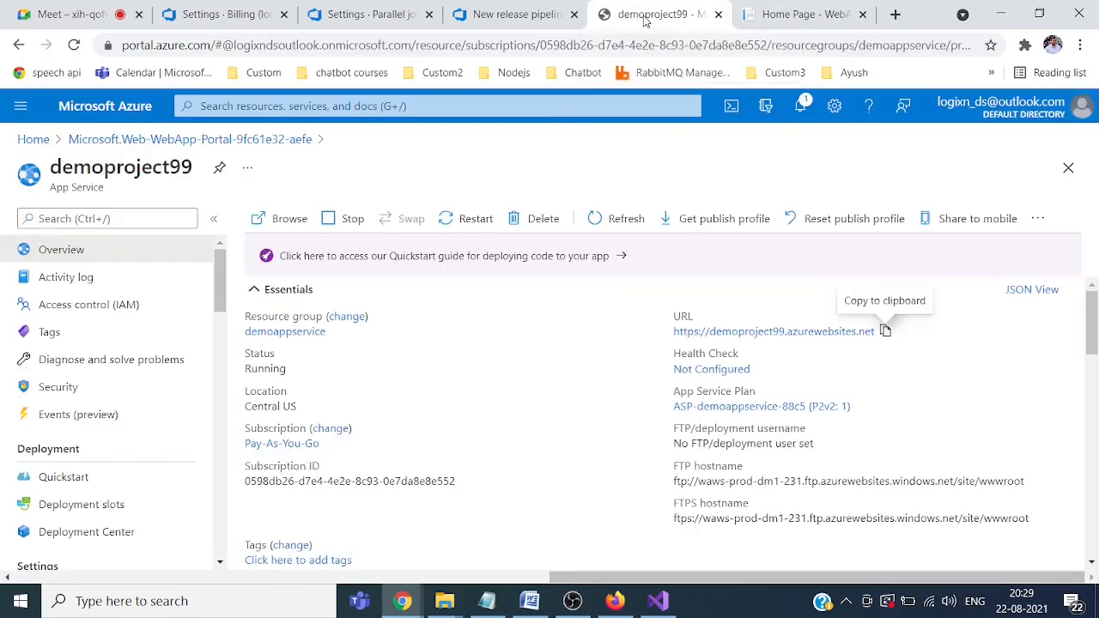
# Step: Check the Azure DevOps release, then the parallel jobs and billing settings pages
pyautogui.click(519, 17)
pyautogui.click(359, 23)
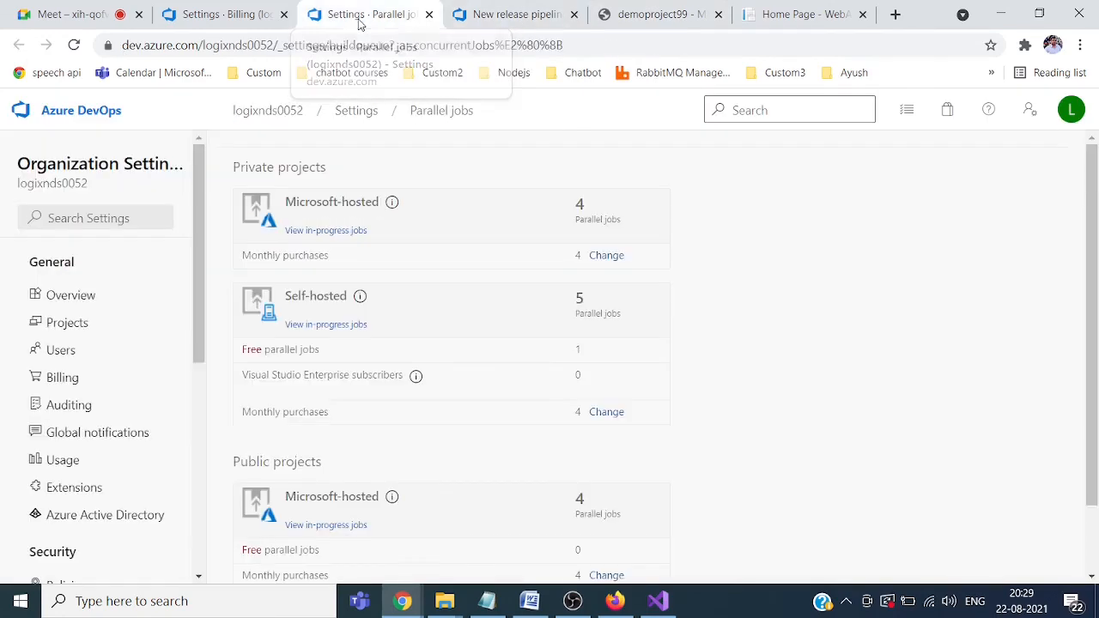
pyautogui.click(225, 14)
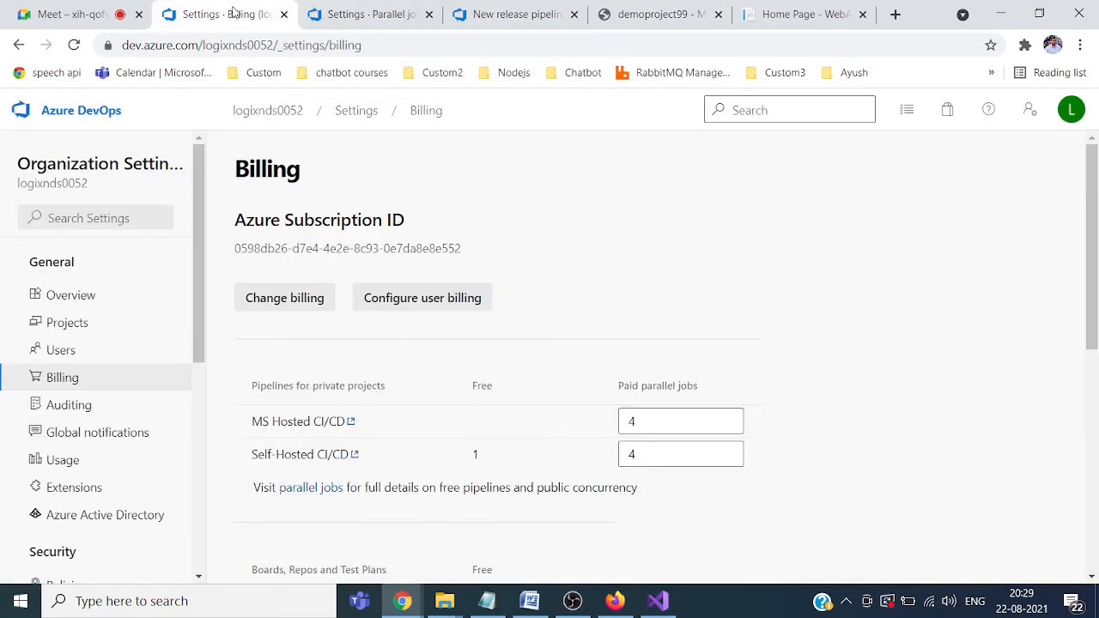
# Step: Go to the organization's projects list and open Demo Project
pyautogui.click(266, 113)
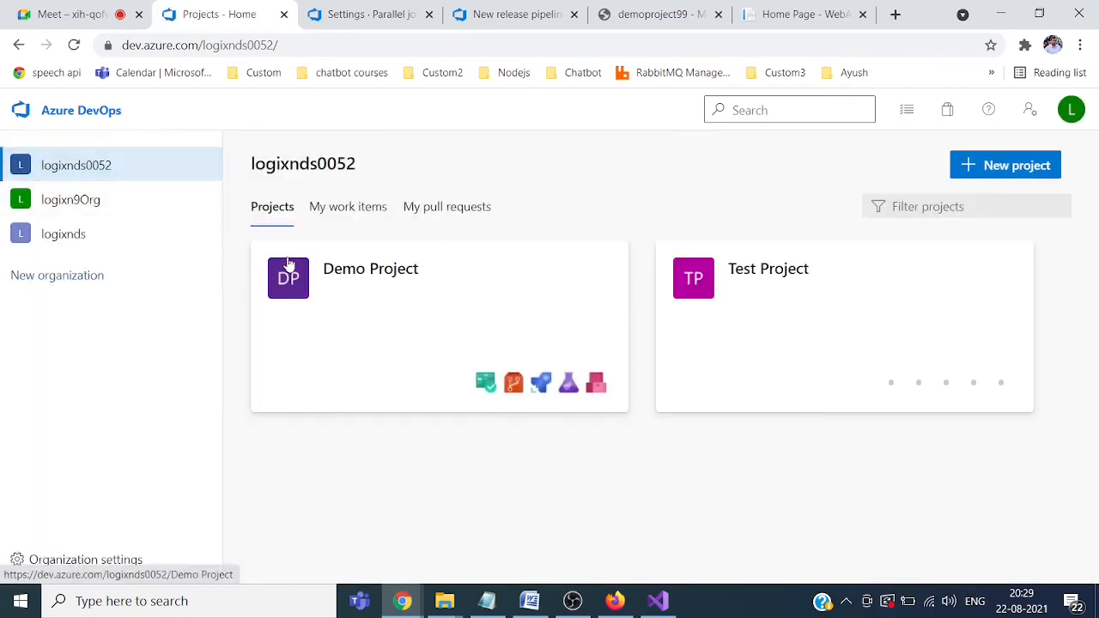
pyautogui.click(346, 270)
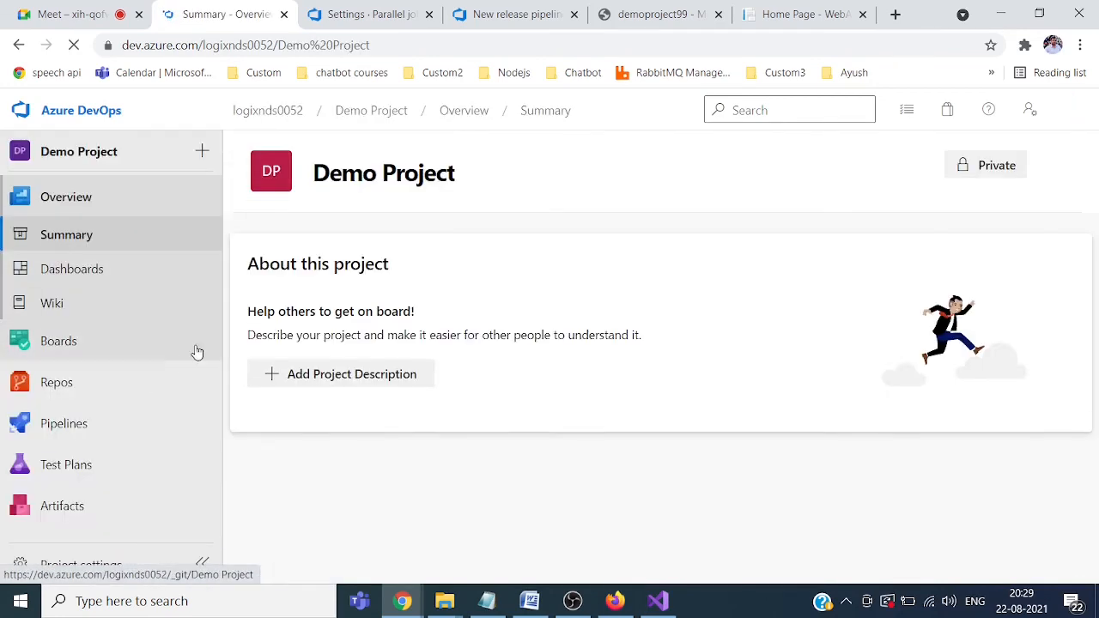
pyautogui.moveTo(71, 389)
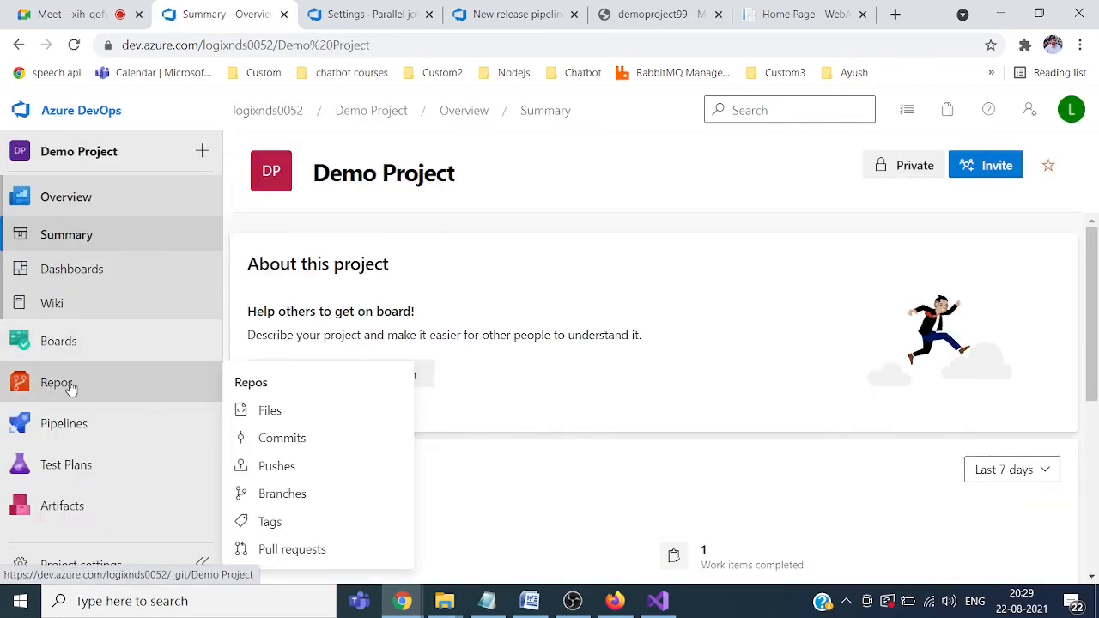